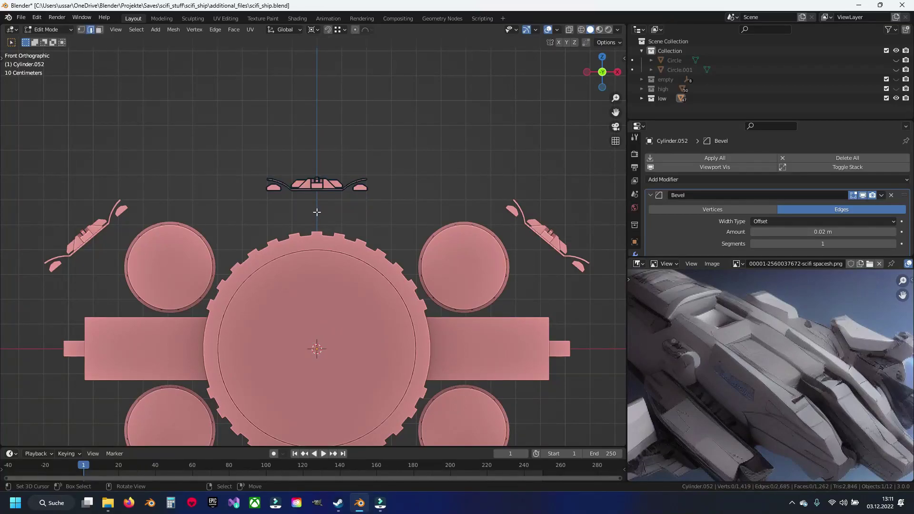
Cancel the stray duplicate's rotation and delete that duplicate geometry.
key(Escape)
key(r)
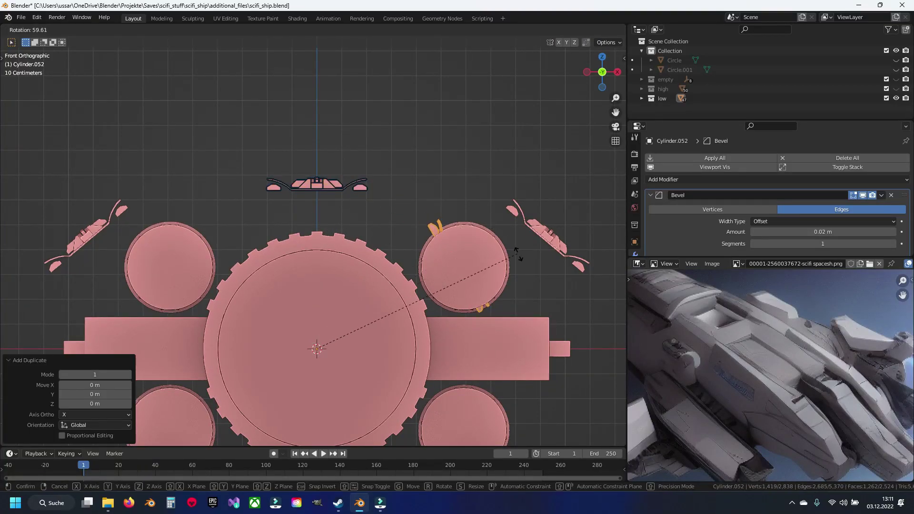
key(Escape)
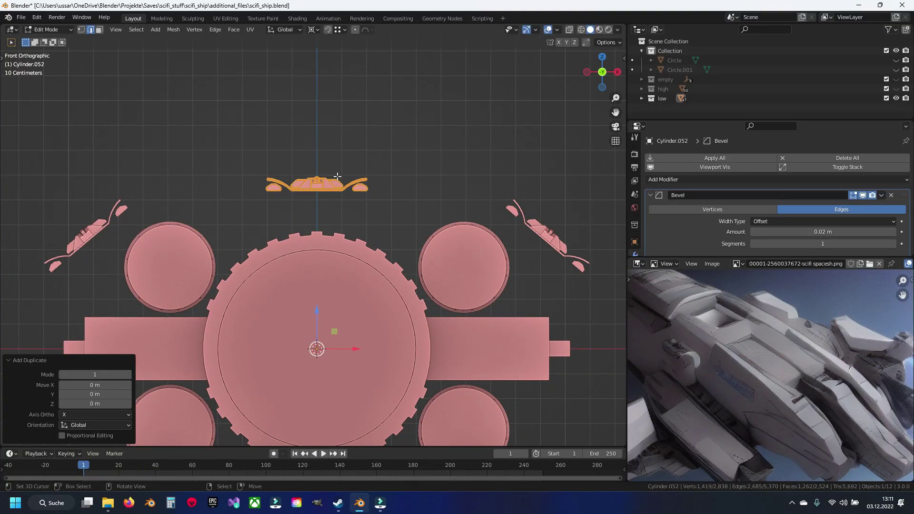
key(x)
click(316, 113)
Duplicate the top centre part and place the copy beside the right bracket.
key(l)
drag(349, 195, 302, 190)
key(shift+d)
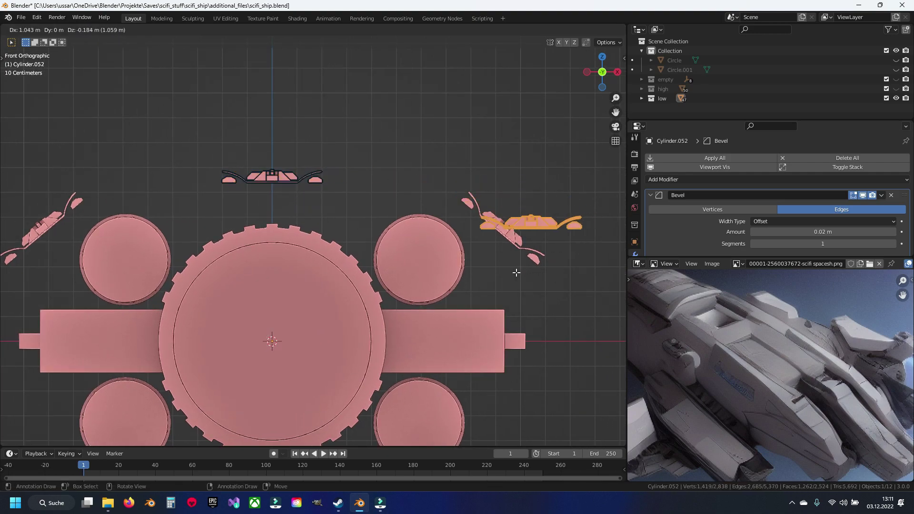
click(516, 272)
Change the transform pivot point and select the copy's bottom-left corner vertex.
click(311, 30)
click(326, 82)
drag(509, 170, 372, 131)
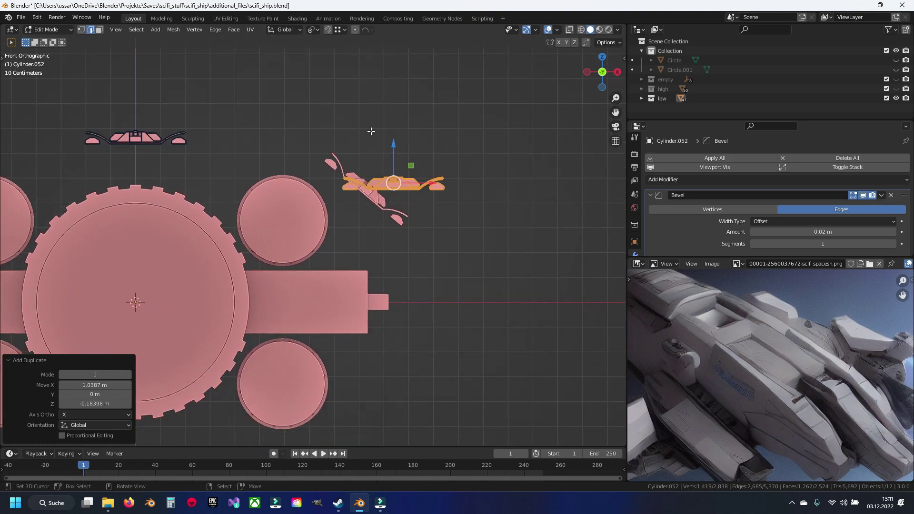
scroll(up, 3)
scroll(up, 3)
scroll(up, 3)
scroll(up, 3)
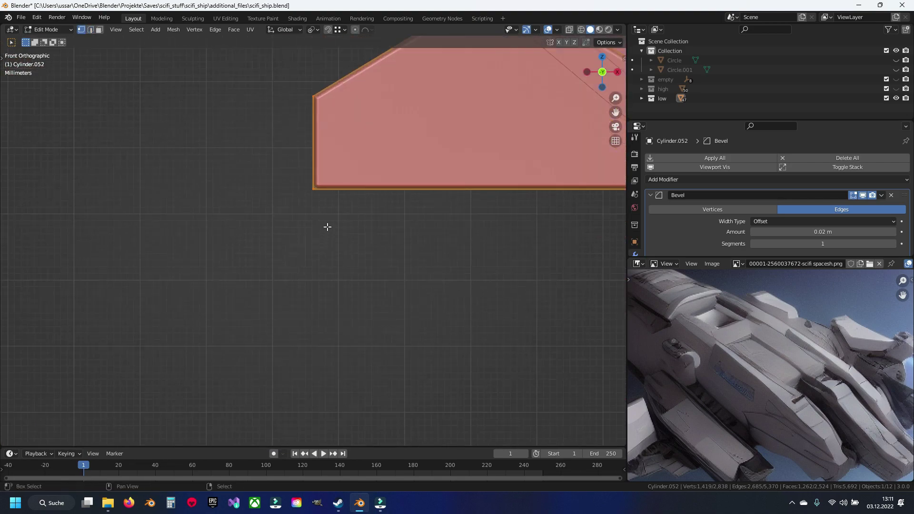
click(313, 189)
click(852, 196)
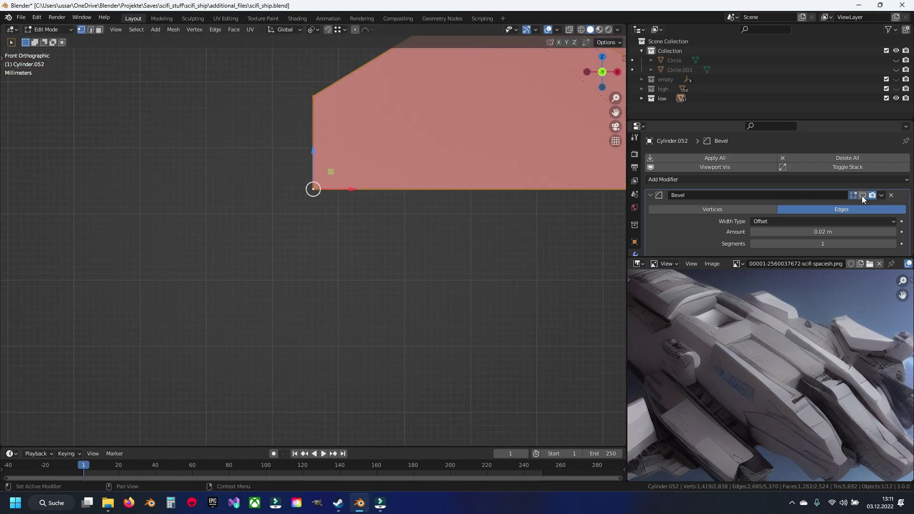
Return to Object Mode and edit the trapezoid piece Cylinder.052.
key(Tab)
scroll(down, 3)
click(366, 126)
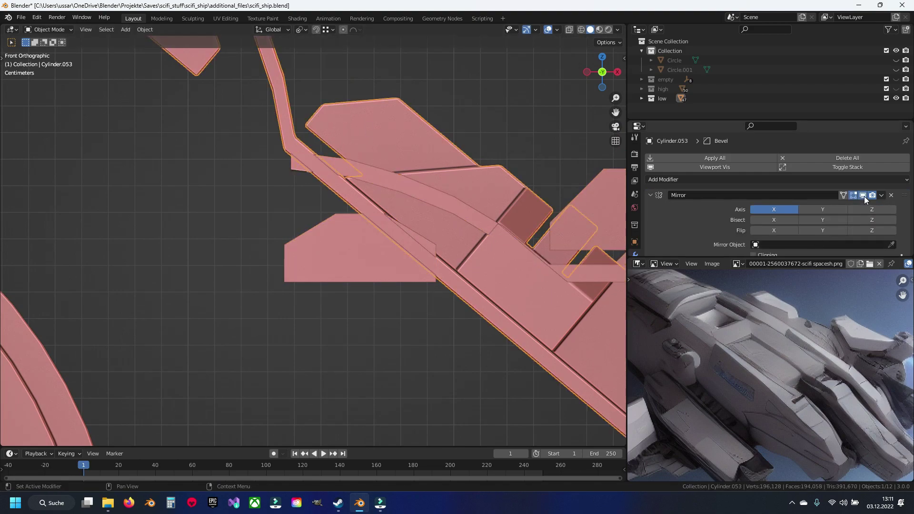
click(380, 266)
key(Tab)
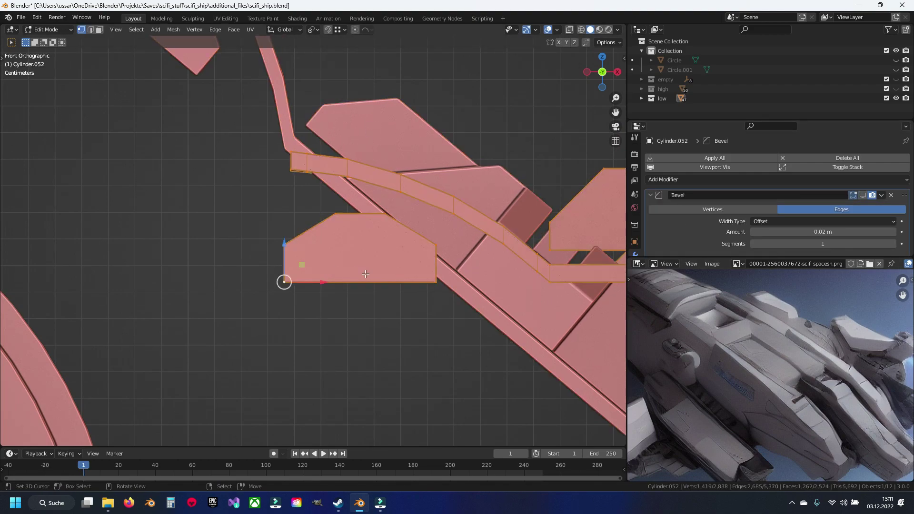
Move the trapezoid geometry up-left, then undo the move back to Object Mode.
key(g)
click(334, 248)
scroll(up, 3)
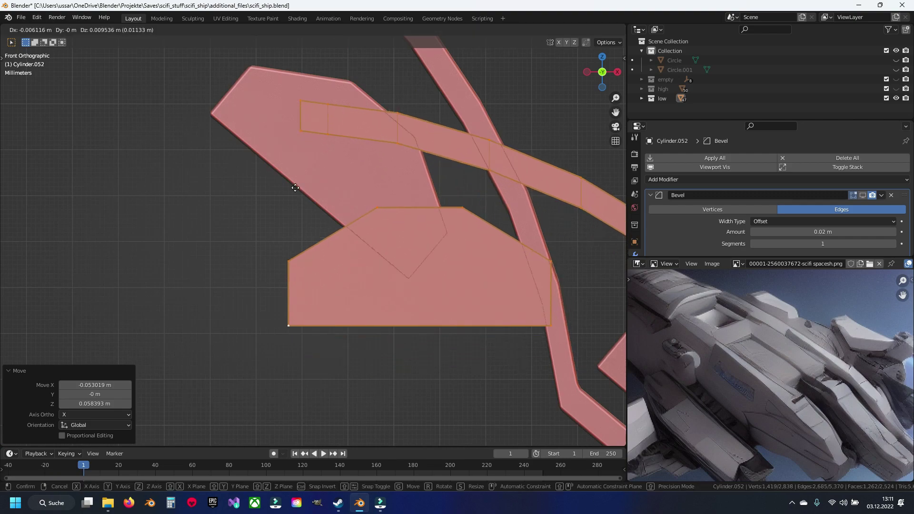
scroll(up, 3)
key(ctrl+z)
key(ctrl+z)
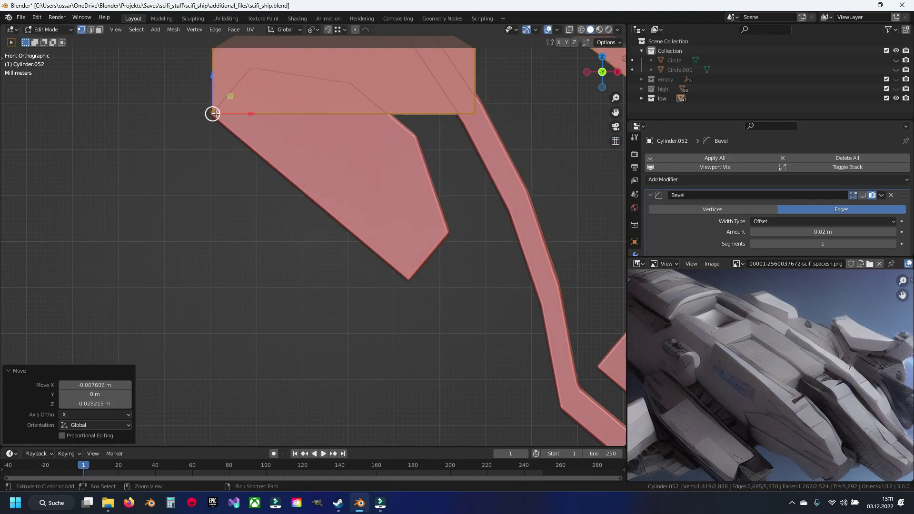
key(ctrl+z)
key(ctrl+z)
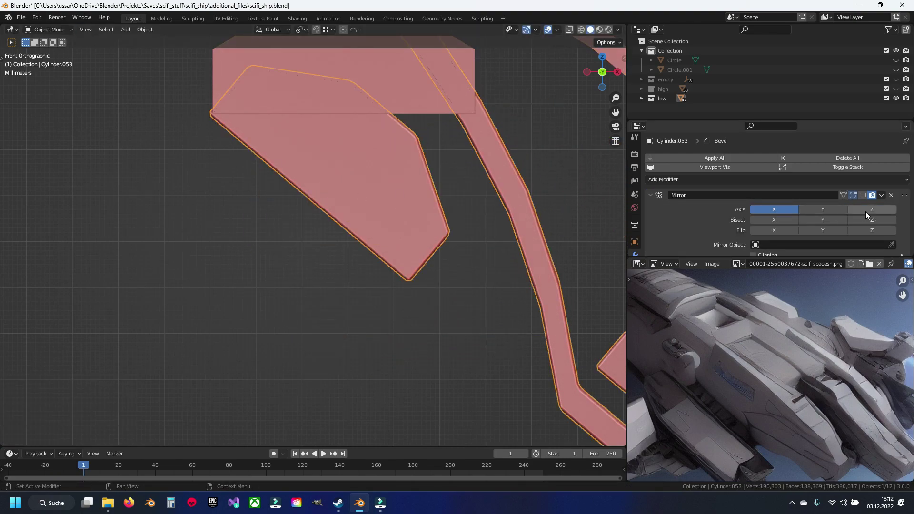
Edit the copied piece Cylinder.052 and nudge its corner vertex slightly.
scroll(down, 3)
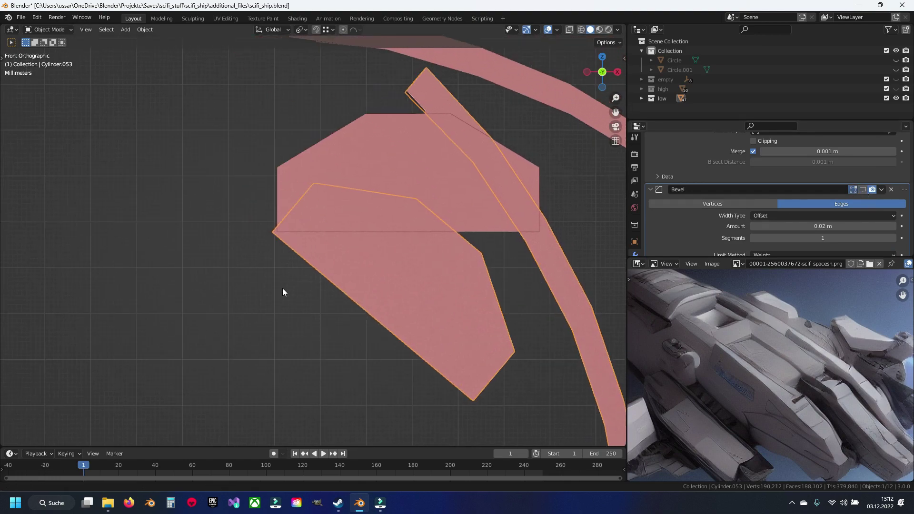
click(306, 170)
scroll(up, 3)
key(Tab)
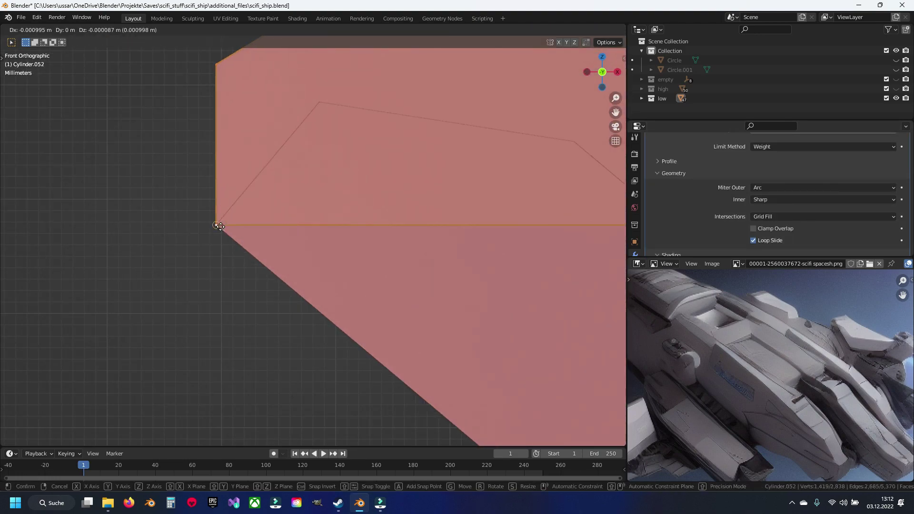
click(232, 227)
scroll(down, 3)
scroll(down, 3)
Select the whole copy and rotate it 36.9°, then 2.95°.
key(a)
key(r)
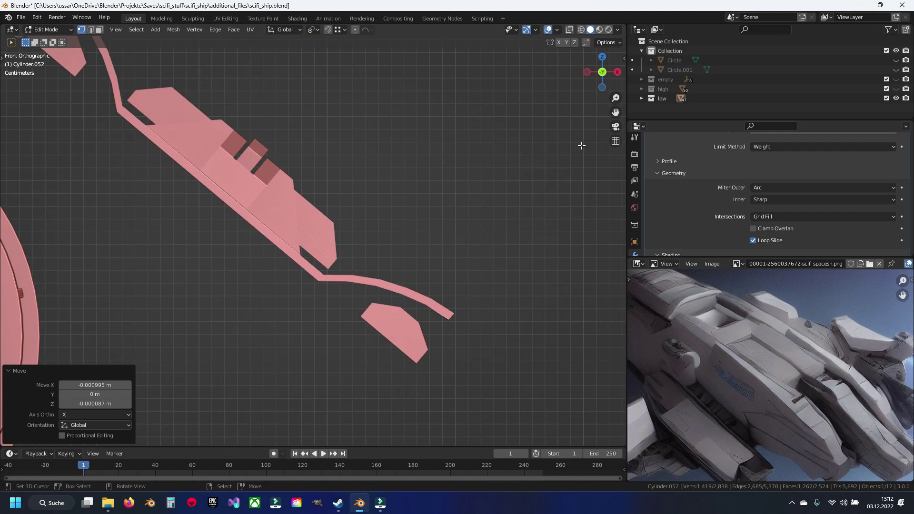
click(327, 377)
scroll(up, 3)
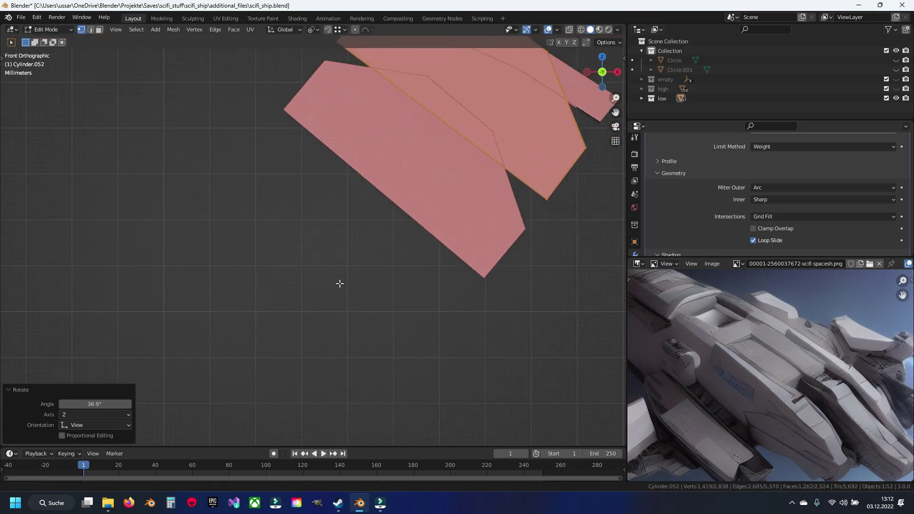
key(r)
click(531, 267)
Apply a final 0.152° fine rotation to align the copy with the bracket.
scroll(up, 3)
scroll(up, 3)
scroll(up, 3)
key(r)
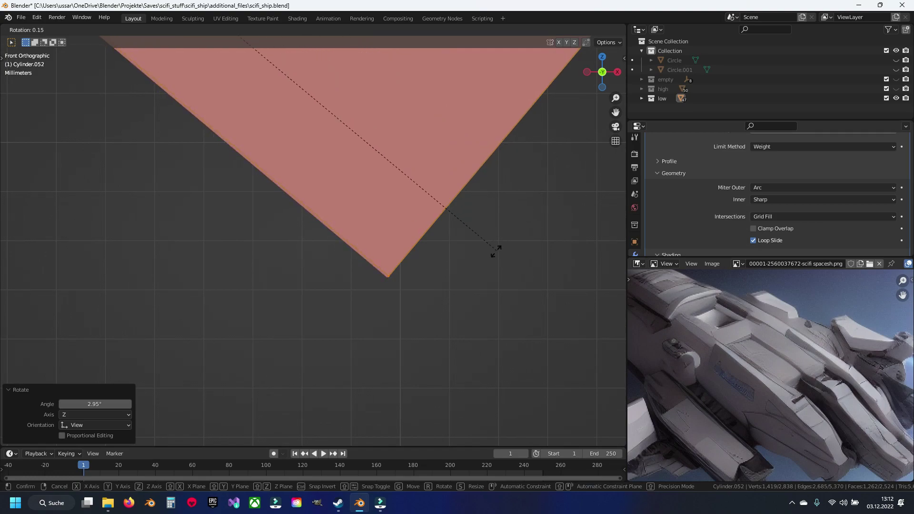
click(479, 260)
scroll(down, 3)
scroll(down, 3)
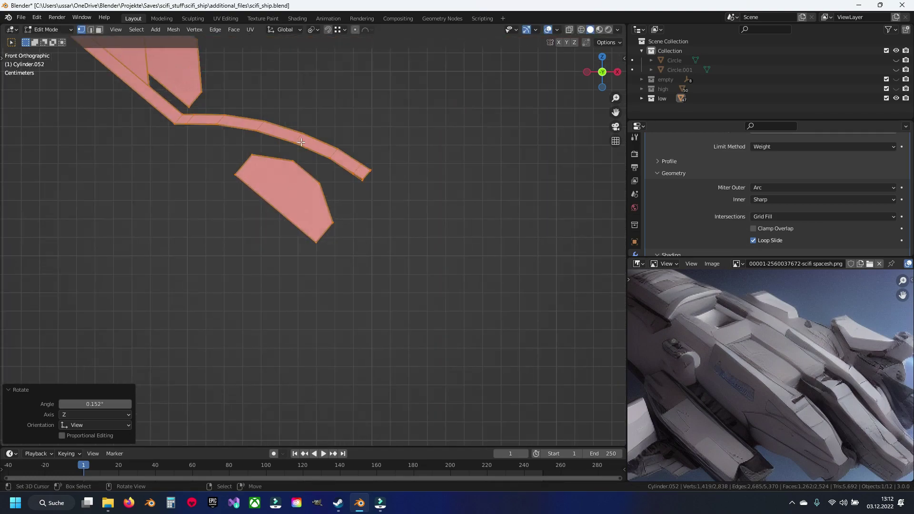
scroll(down, 3)
scroll(down, 3)
Save scifi_ship.blend and select the right bracket object in Object Mode.
key(ctrl+s)
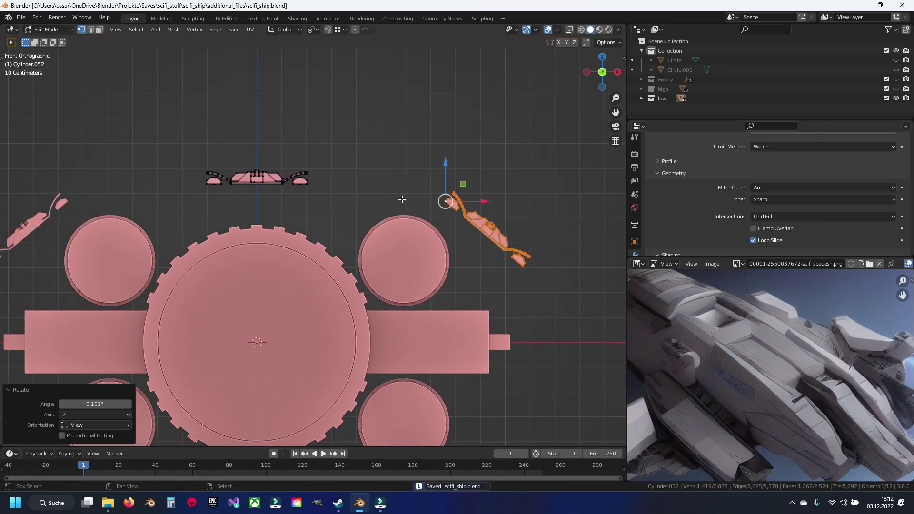
drag(403, 200, 473, 187)
key(ctrl+Tab)
click(474, 188)
click(525, 191)
drag(525, 191, 513, 178)
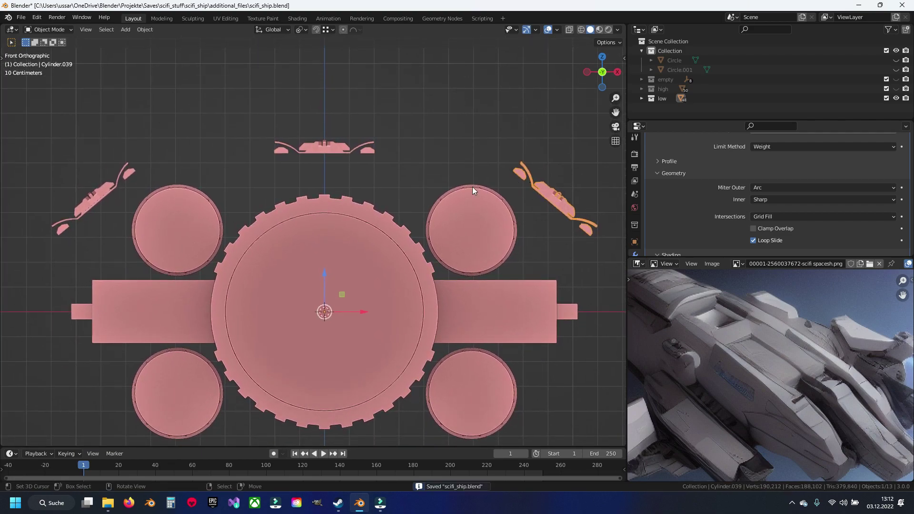
Delete the left bracket object and save the ship file.
click(107, 185)
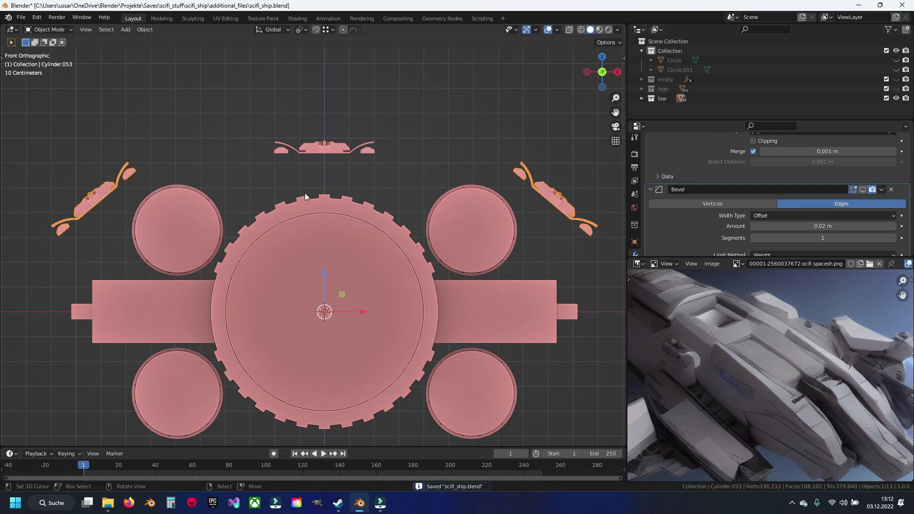
key(x)
click(304, 193)
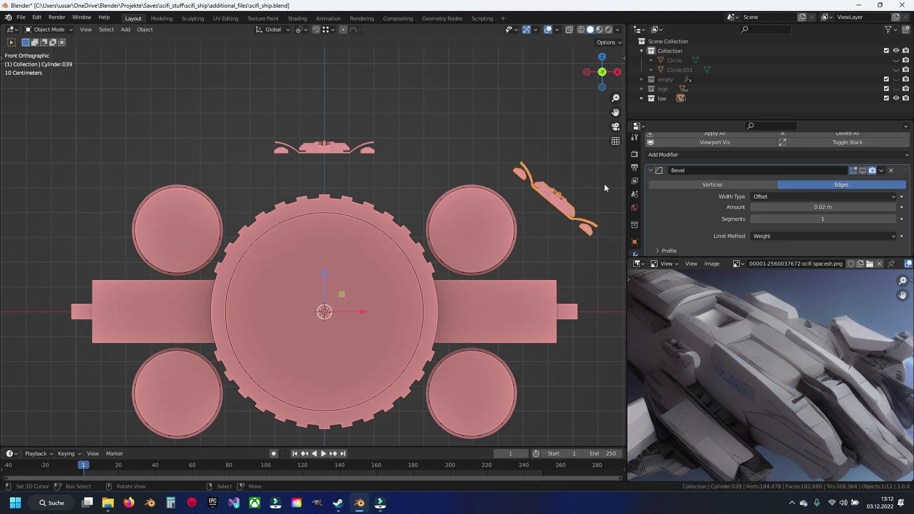
key(ctrl+s)
Add a Mirror modifier to the right bracket.
click(665, 155)
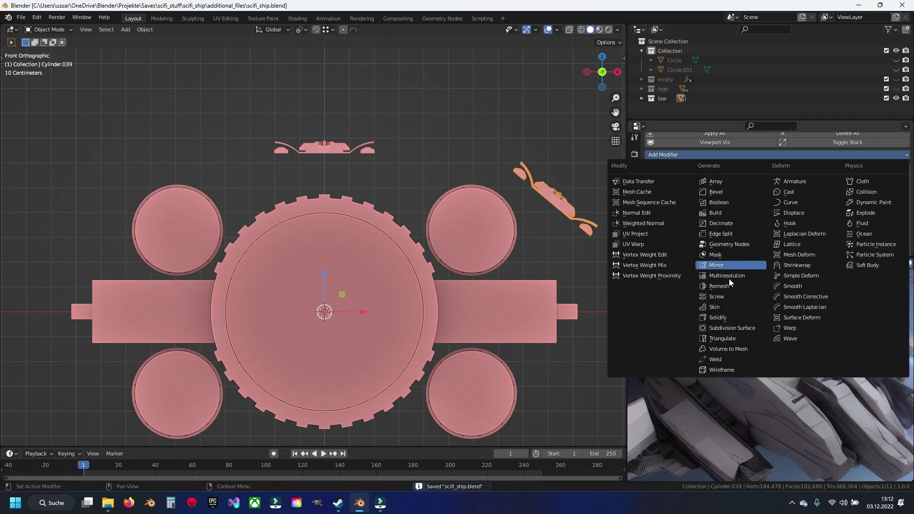
click(731, 265)
scroll(down, 3)
drag(390, 197, 281, 262)
Select and delete the redundant left-side objects.
key(alt+a)
drag(260, 231, 276, 201)
scroll(up, 3)
click(178, 130)
drag(208, 184, 350, 167)
key(Delete)
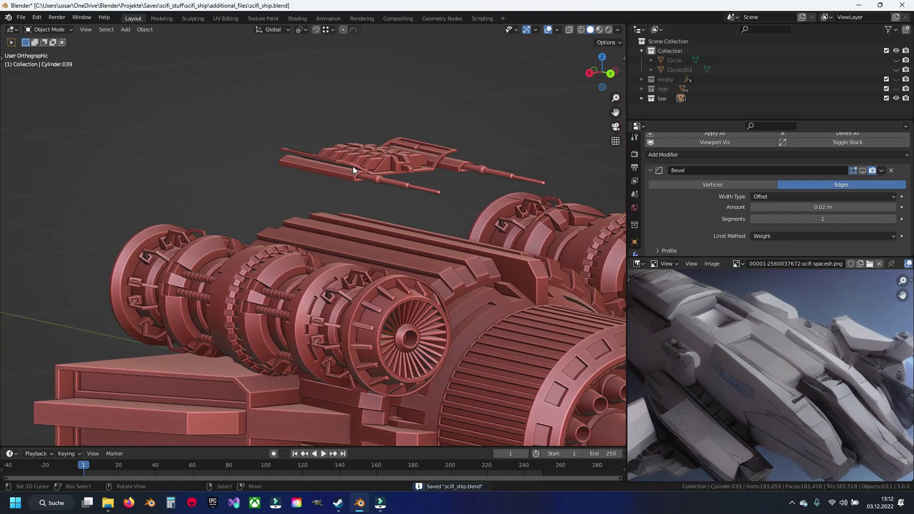
drag(485, 152, 433, 161)
Select the upper engine cylinder, frame it in the view, and save.
click(433, 161)
key(KP_Decimal)
key(ctrl+s)
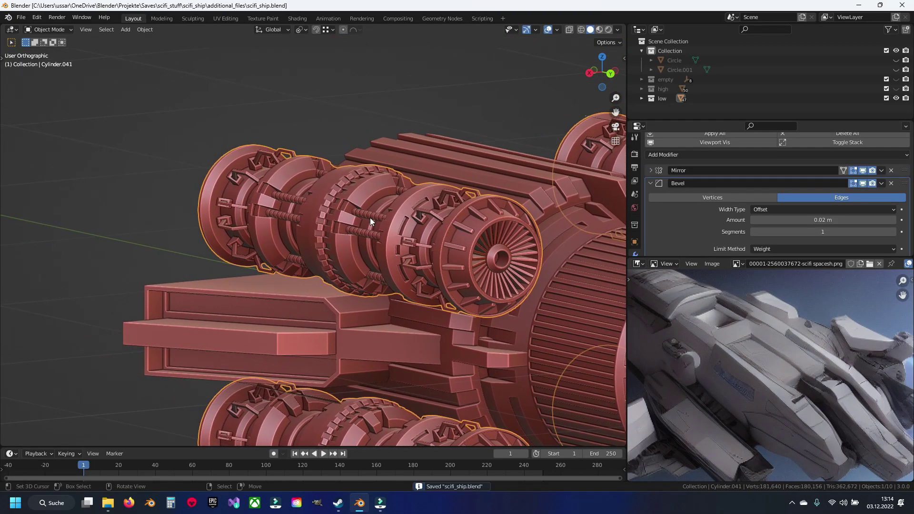
scroll(up, 3)
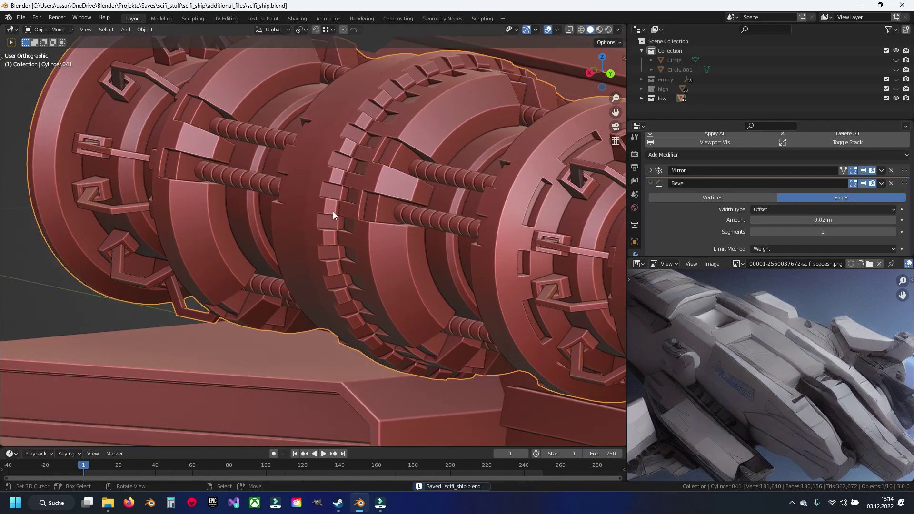
Isolate a threaded rod in Edit Mode, viewed from the right in wireframe.
click(258, 140)
key(KP_Divide)
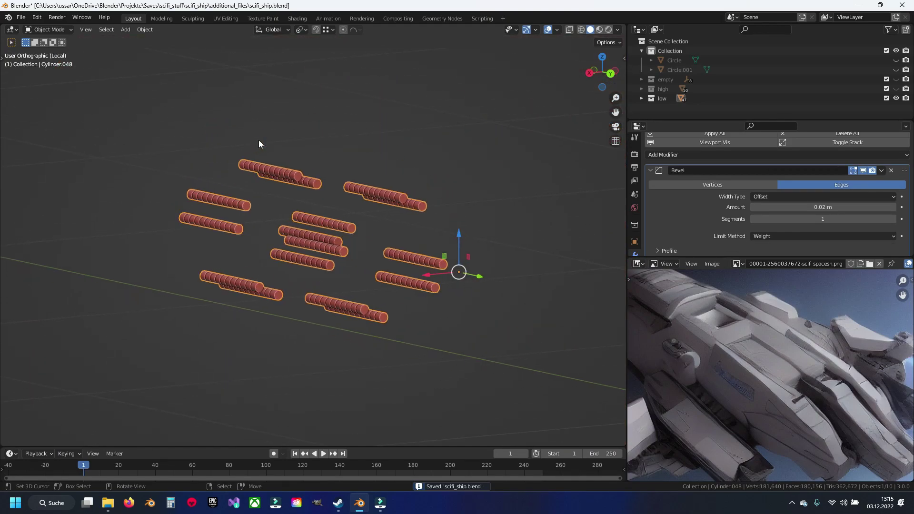
key(Tab)
key(alt+a)
key(ctrl+s)
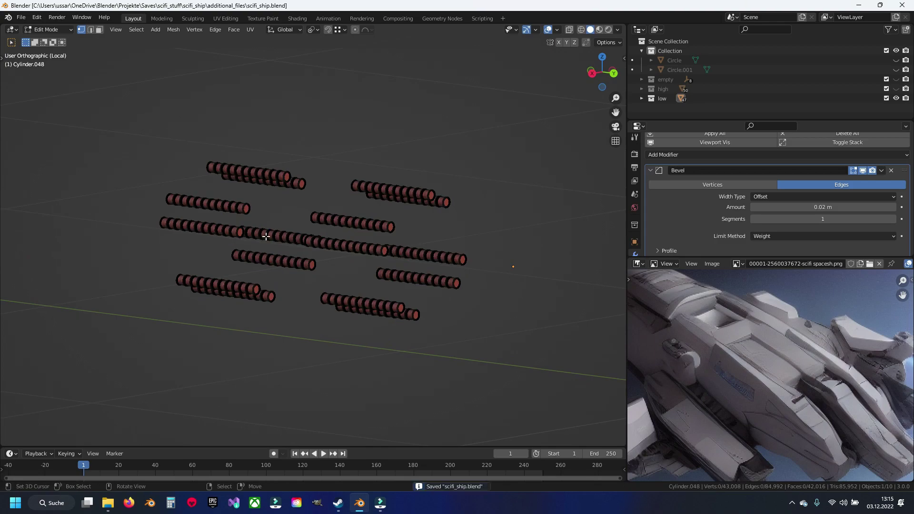
key(KP_3)
key(shift+z)
Box-select all of the rod geometry.
scroll(up, 3)
scroll(up, 3)
scroll(down, 3)
scroll(down, 3)
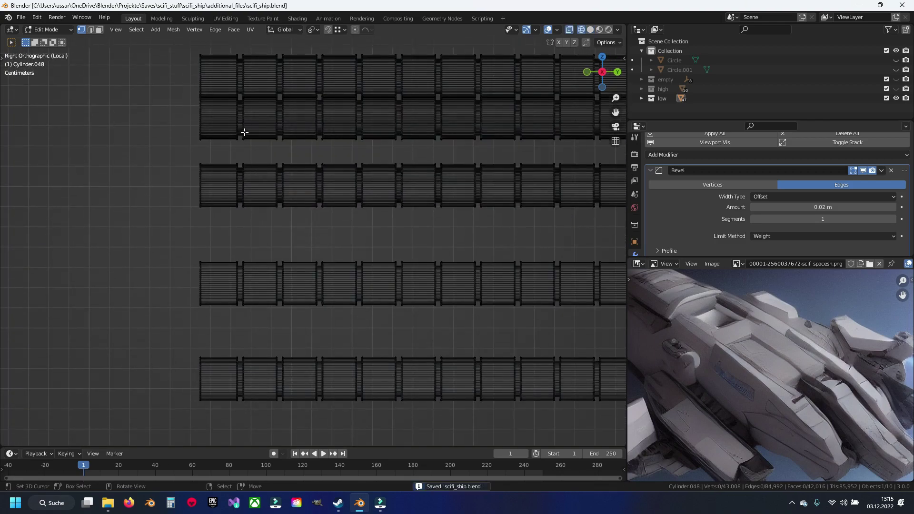
scroll(down, 3)
scroll(down, 3)
scroll(down, 3)
scroll(up, 3)
key(b)
drag(262, 91, 287, 429)
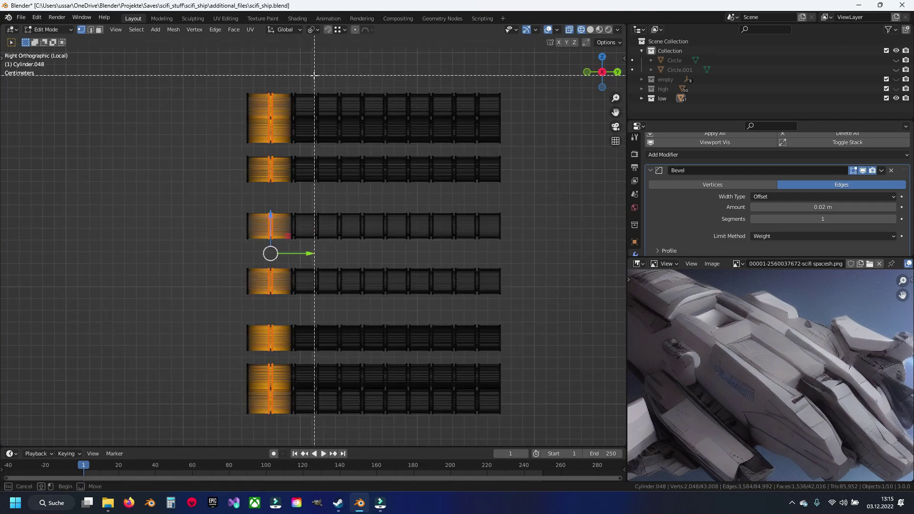
drag(312, 76, 336, 421)
key(b)
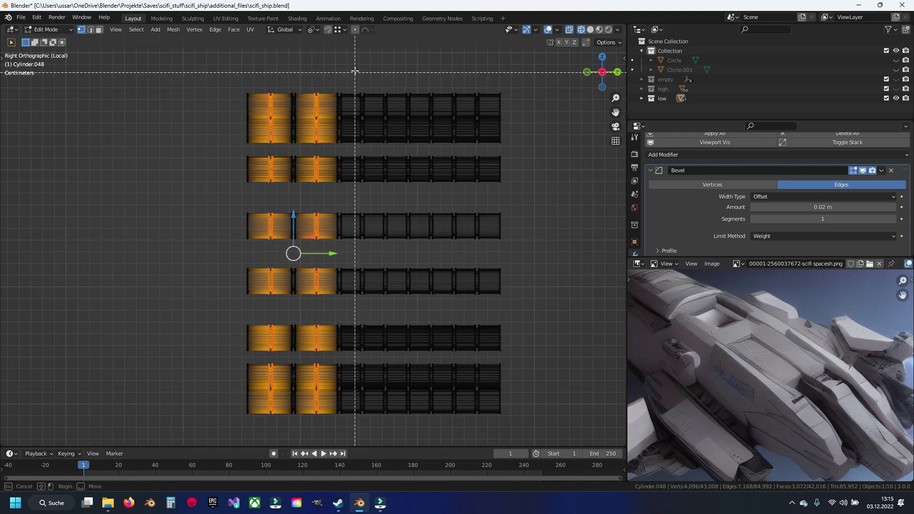
key(alt+a)
key(b)
drag(266, 81, 482, 429)
Delete the ribbed middle sections, then box-select the rods' left end pieces.
key(x)
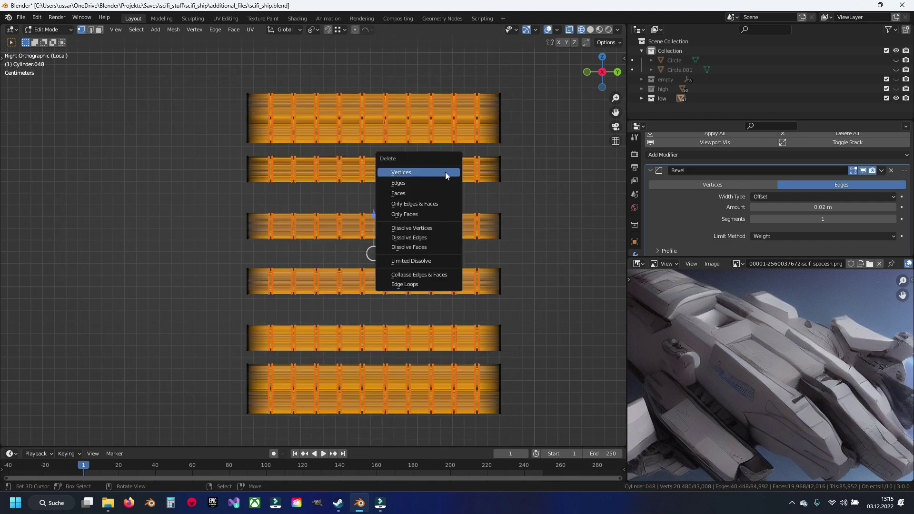
click(435, 195)
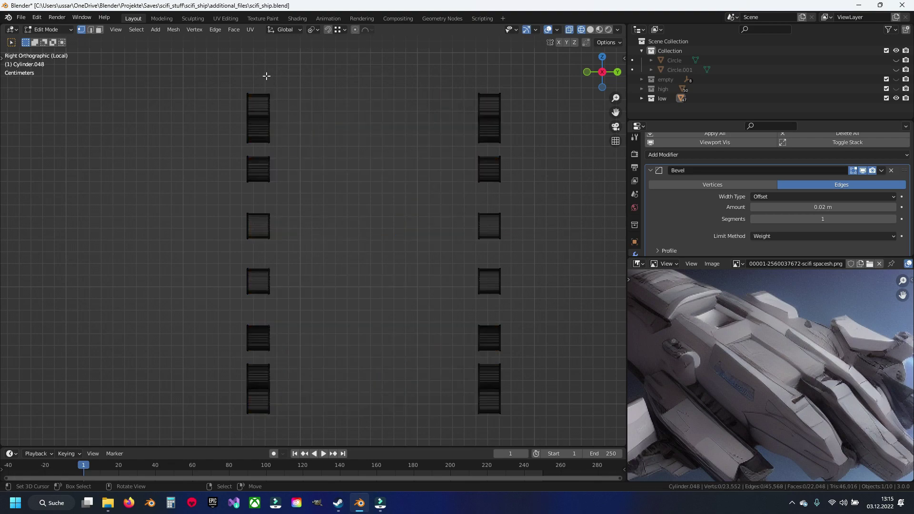
key(b)
drag(262, 73, 321, 456)
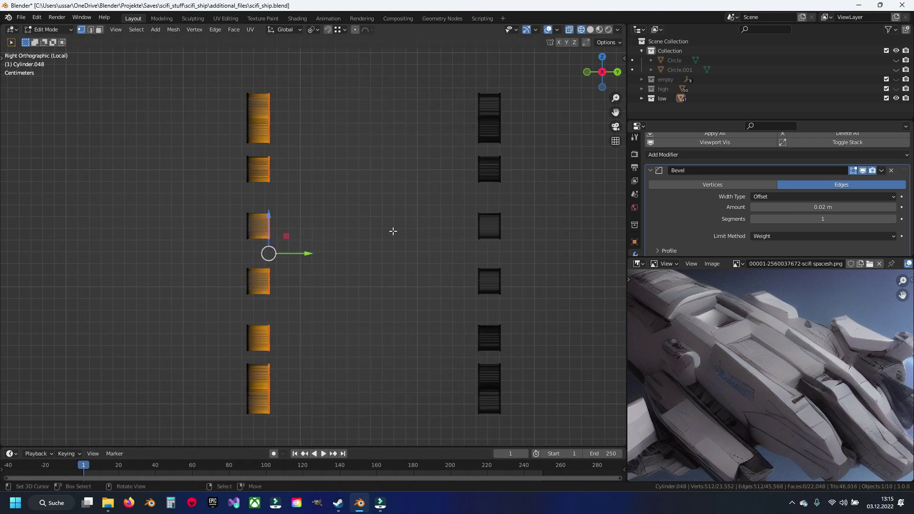
Extrude the left rod ends along Y and merge the overlapping vertices by distance.
key(e)
key(y)
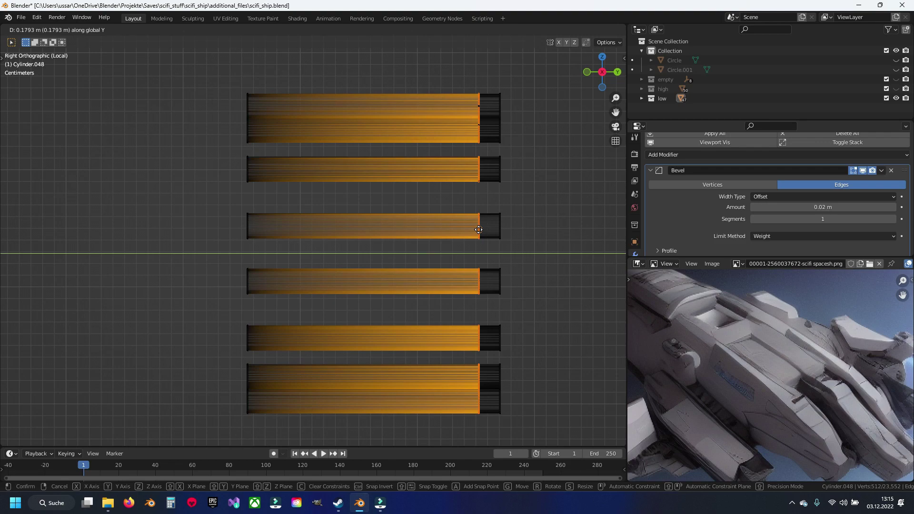
right_click(480, 231)
key(a)
key(m)
click(425, 227)
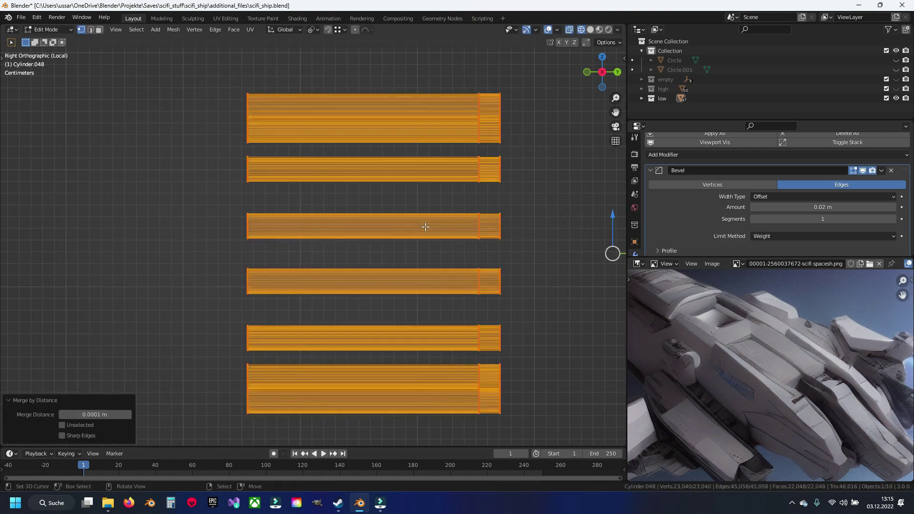
Dissolve the seam edge loop near the rods' right ends.
key(b)
drag(380, 58, 431, 433)
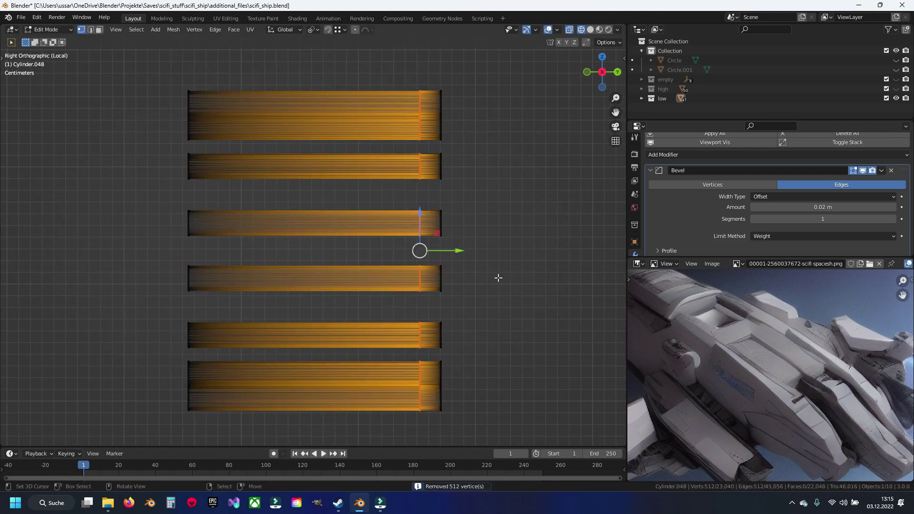
right_click(498, 278)
key(Escape)
key(2)
key(x)
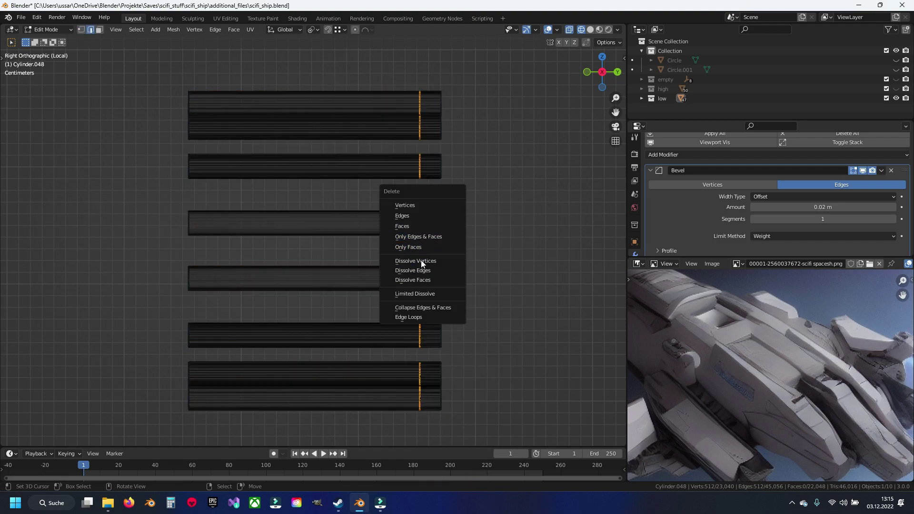
click(421, 270)
scroll(down, 3)
scroll(down, 3)
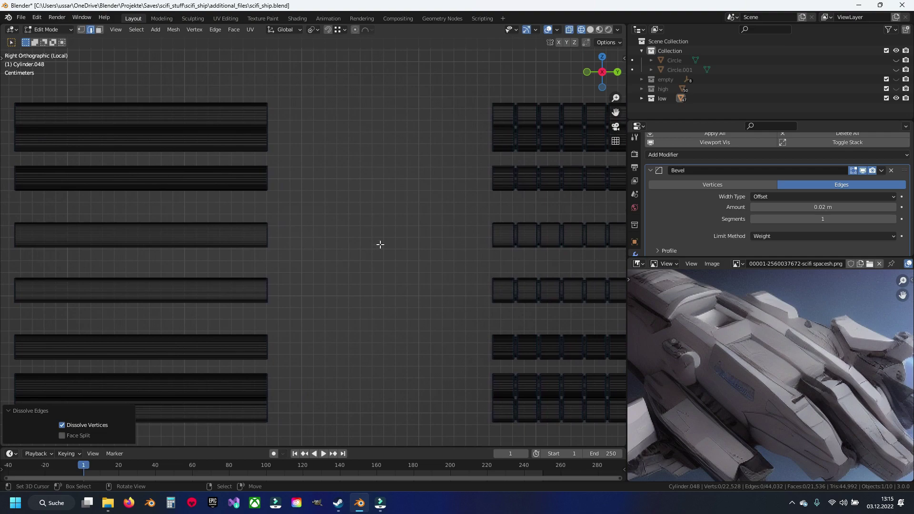
scroll(down, 3)
scroll(down, 3)
Delete the ribbed middle sections of the second set of rods.
key(1)
scroll(down, 3)
key(b)
drag(248, 59, 486, 416)
right_click(449, 336)
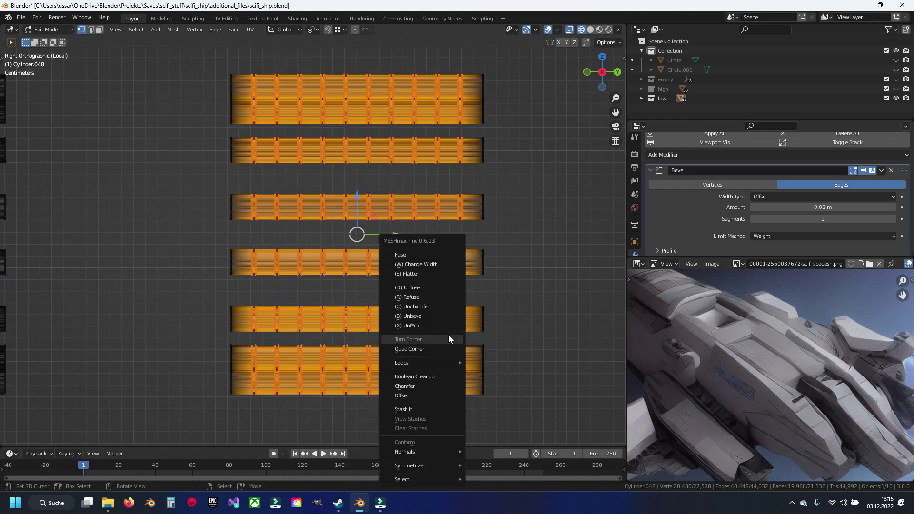
key(Escape)
key(x)
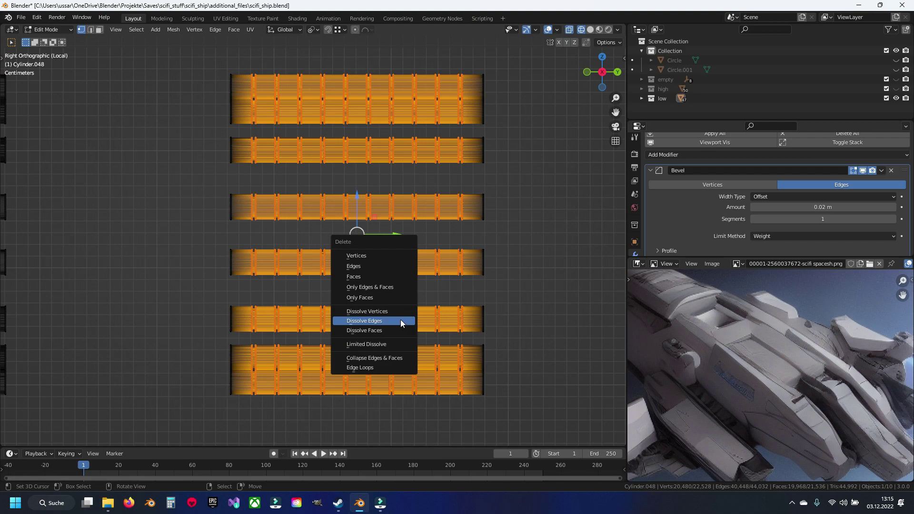
click(398, 276)
Move the second set's left end pieces along Y to the right ends and merge the overlapping vertices.
key(b)
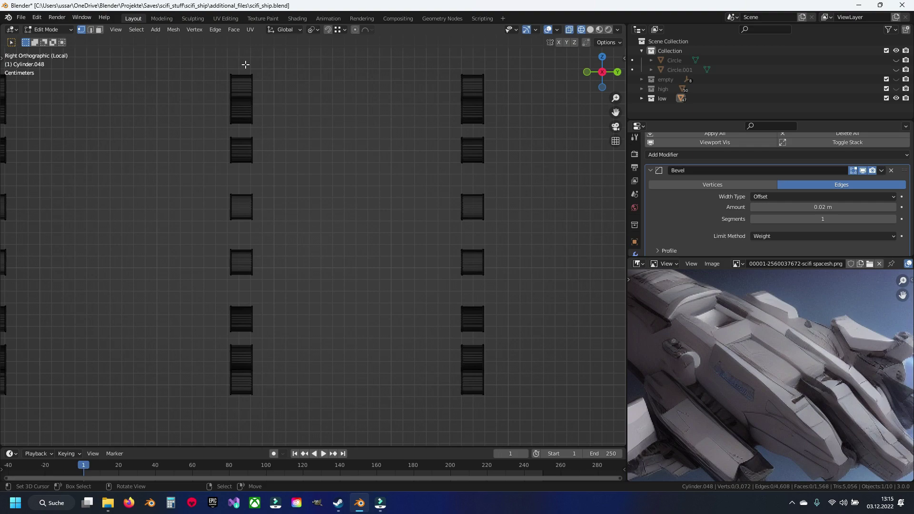
drag(247, 56, 272, 401)
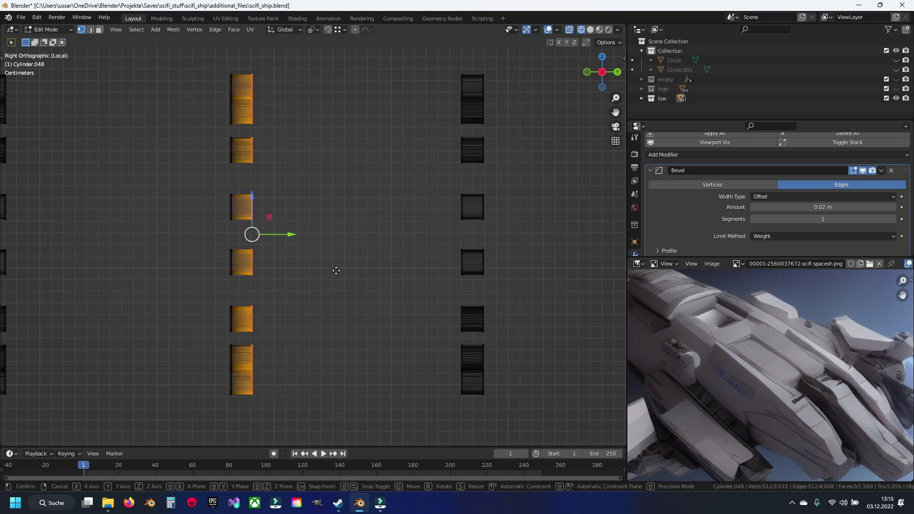
key(g)
key(y)
click(419, 290)
key(a)
key(q)
click(404, 278)
Dissolve the seam edges near the second set's right ends.
key(alt+a)
key(b)
drag(433, 46, 470, 436)
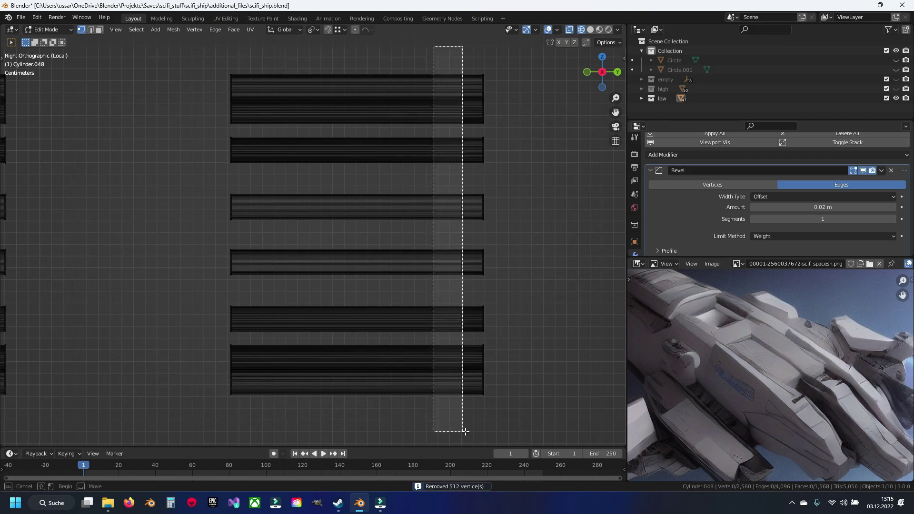
key(2)
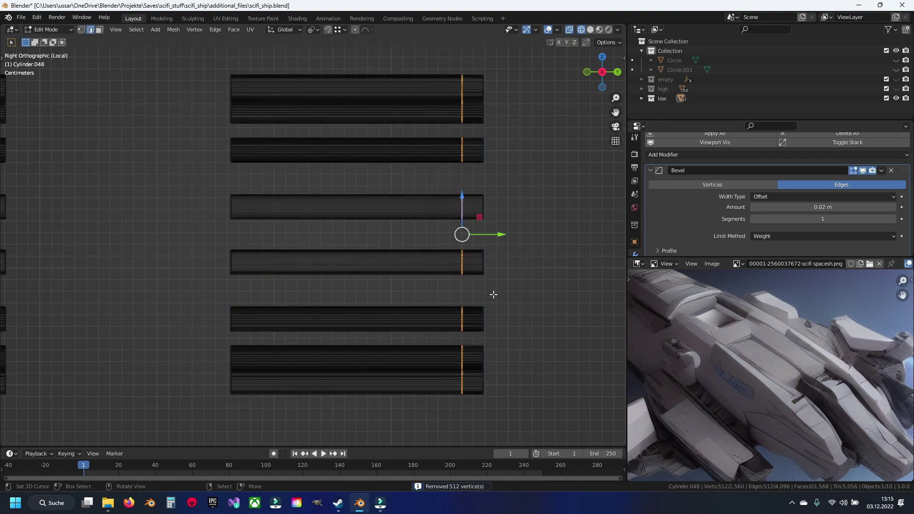
scroll(down, 3)
scroll(up, 3)
scroll(up, 3)
scroll(up, 3)
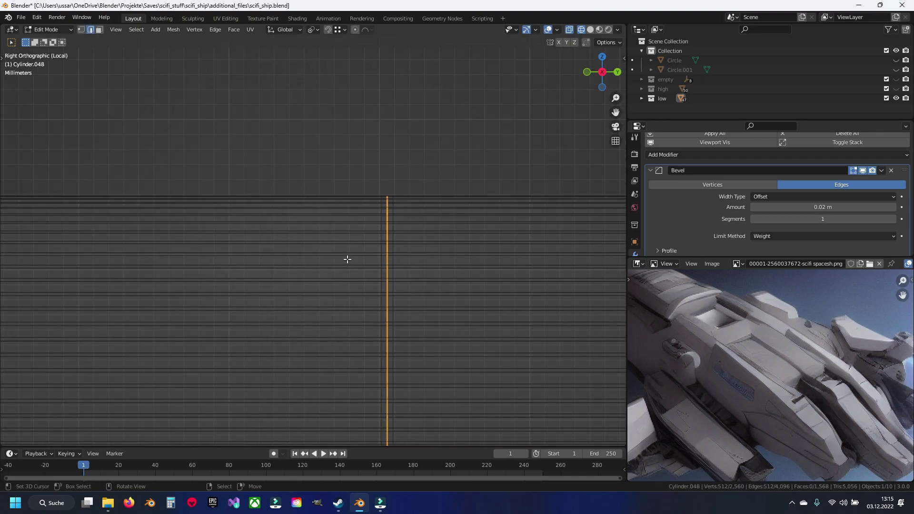
right_click(348, 259)
click(329, 318)
key(x)
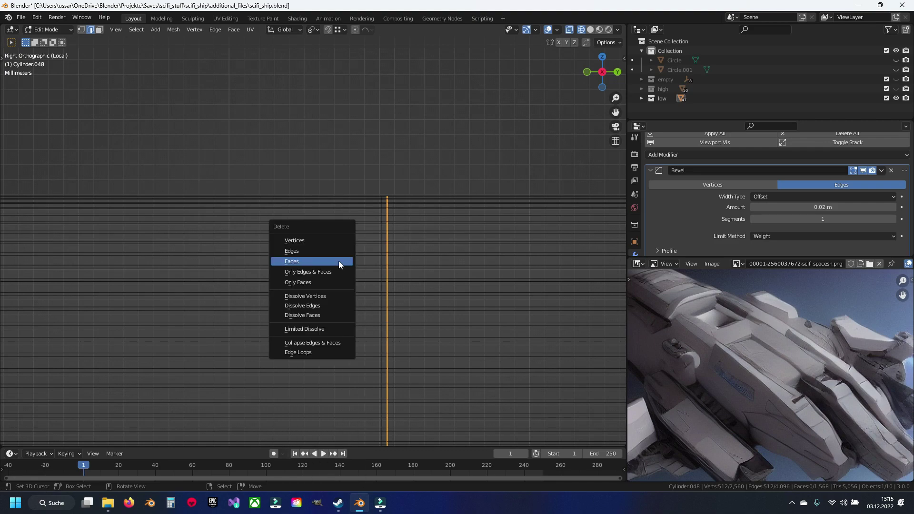
click(327, 304)
Return to Object Mode and orbit to view the rods in 3D.
scroll(down, 3)
scroll(down, 3)
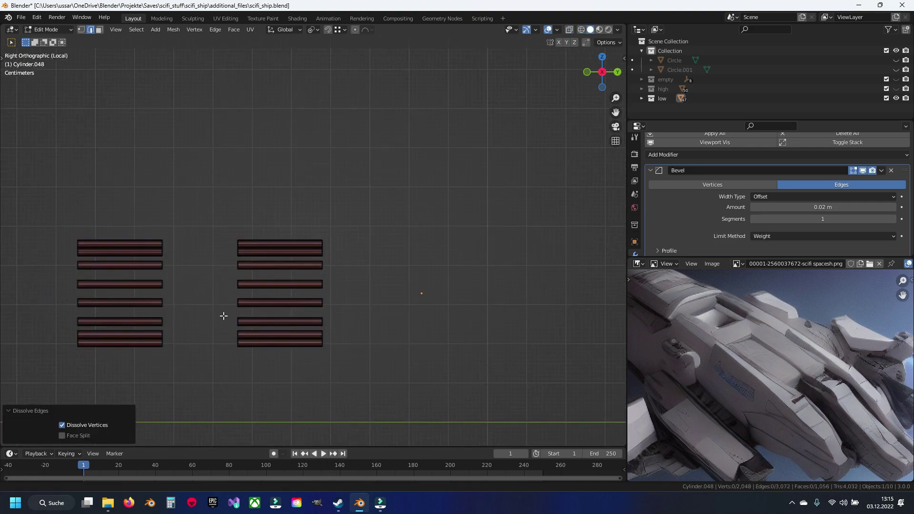
scroll(up, 3)
key(Tab)
scroll(down, 3)
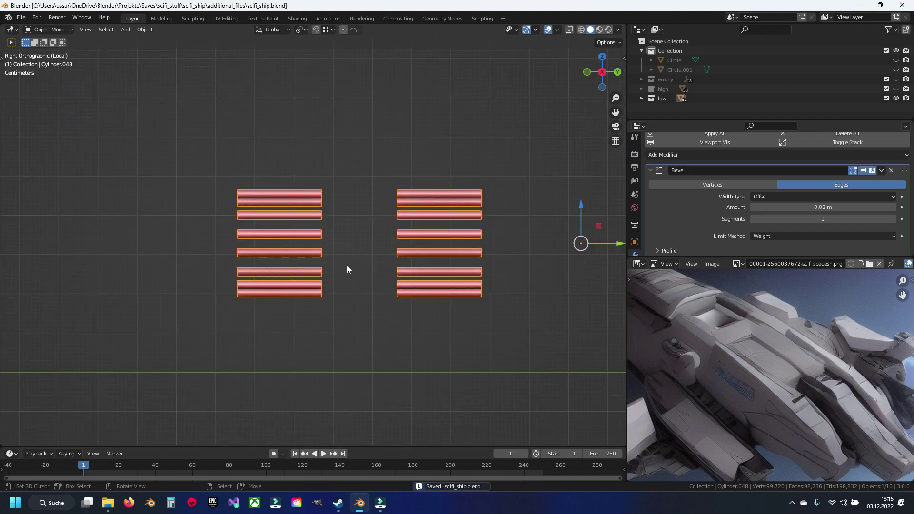
drag(346, 265, 343, 294)
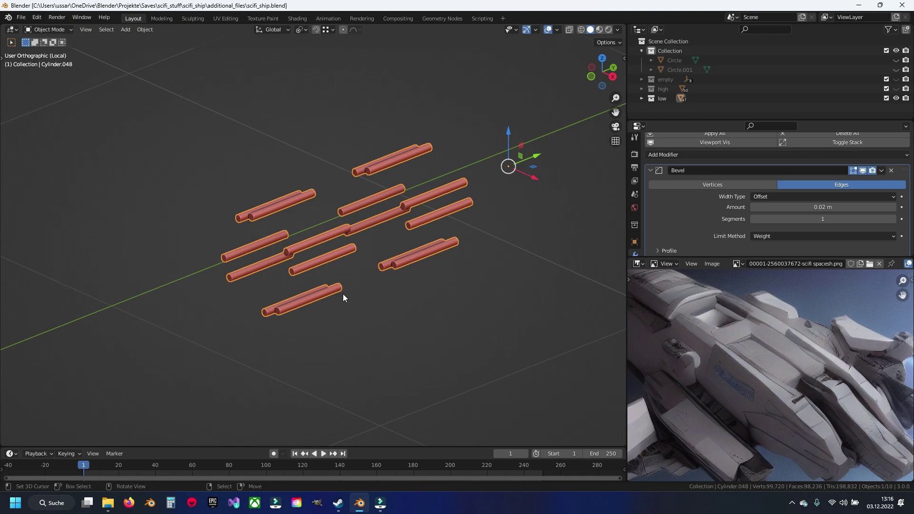
Save scifi_ship.blend, re-enter Edit Mode, and select the front cylinder's sharp edges.
scroll(up, 3)
key(ctrl+s)
key(Tab)
scroll(up, 3)
scroll(up, 3)
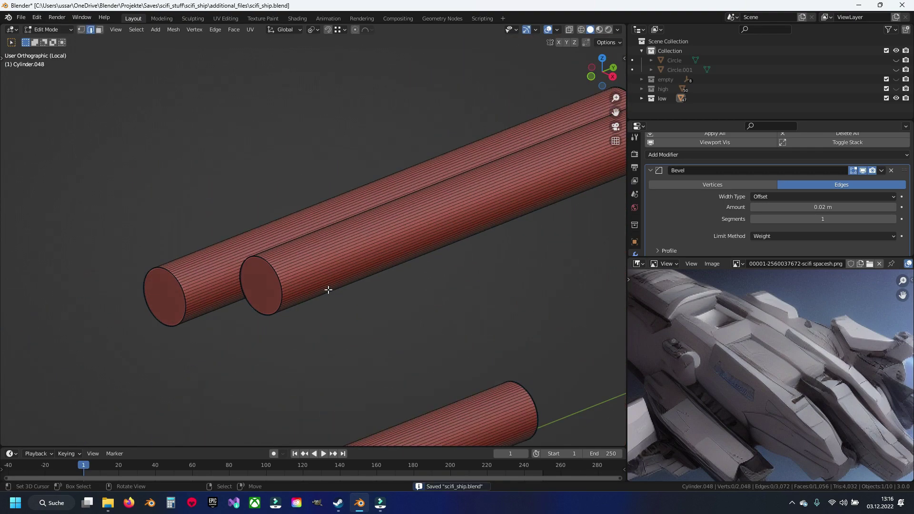
key(ctrl+l)
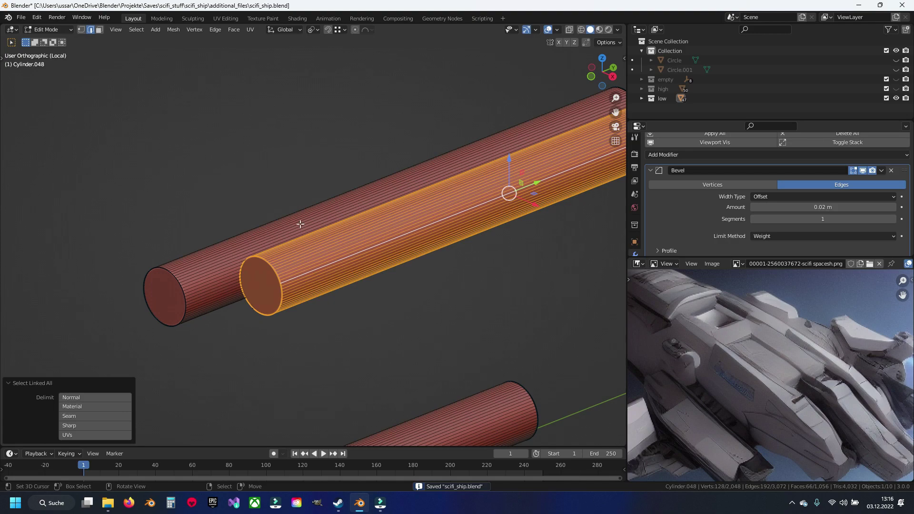
click(135, 32)
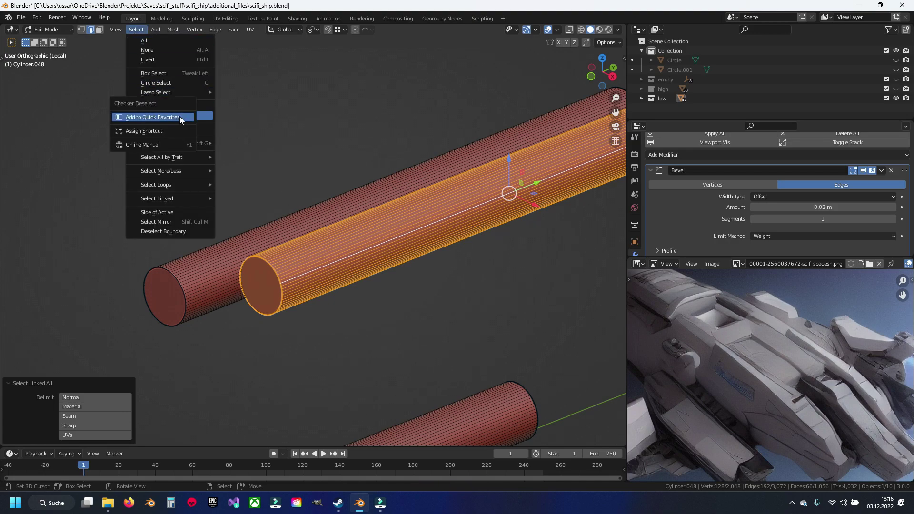
key(Return)
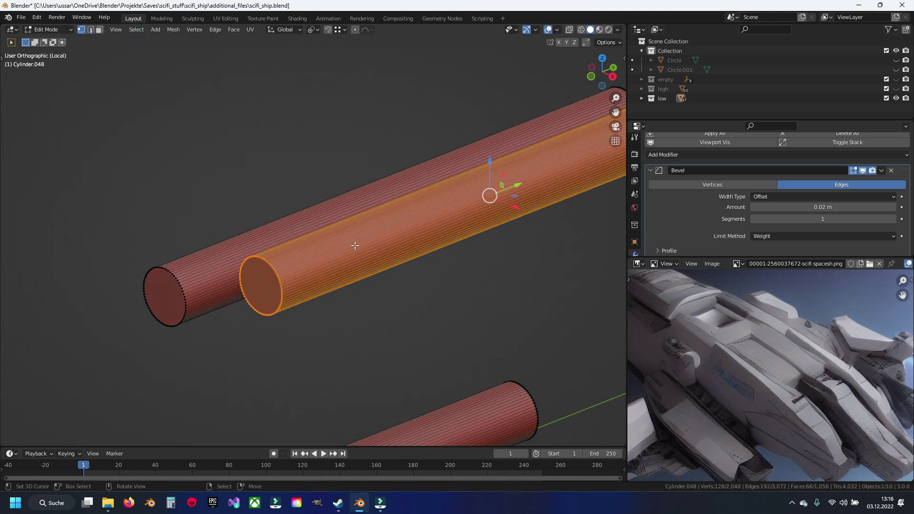
Dissolve every other lengthwise edge of the front cylinder using Checker Deselect.
key(2)
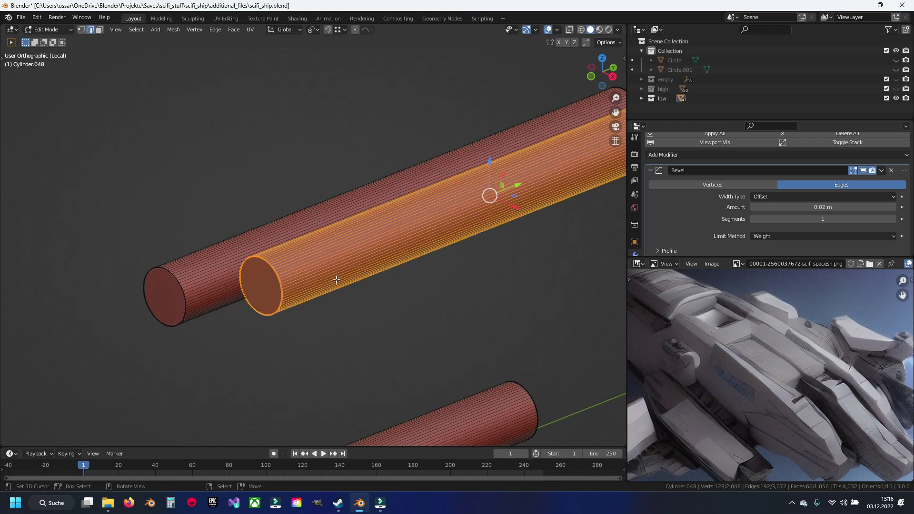
key(alt+a)
key(ctrl+l)
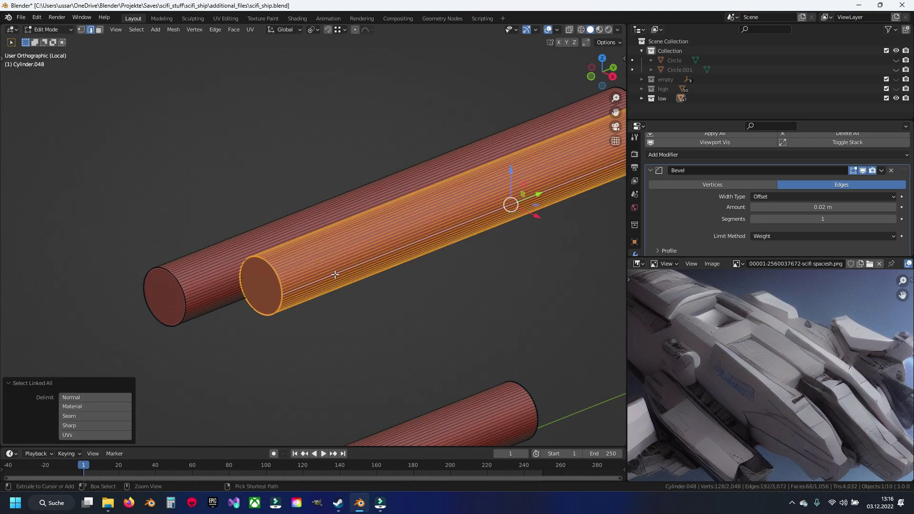
key(q)
click(328, 350)
scroll(up, 3)
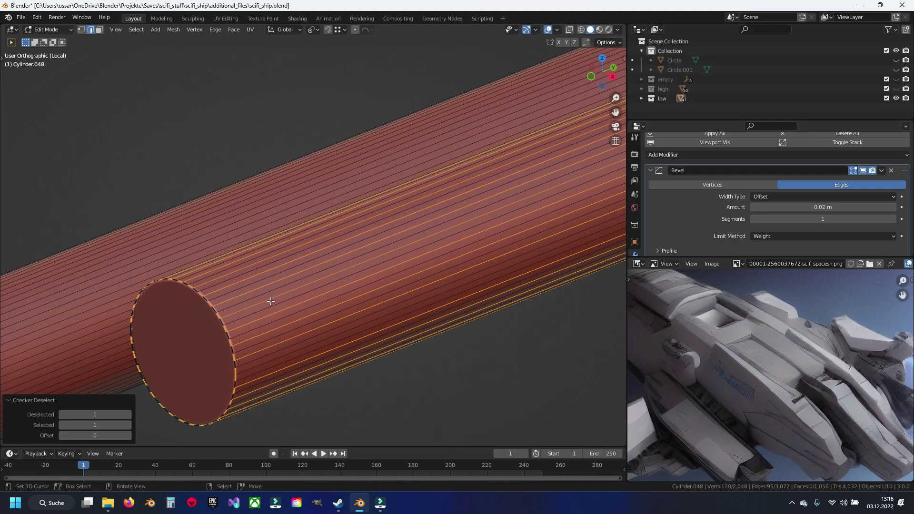
click(210, 307)
scroll(down, 3)
scroll(up, 3)
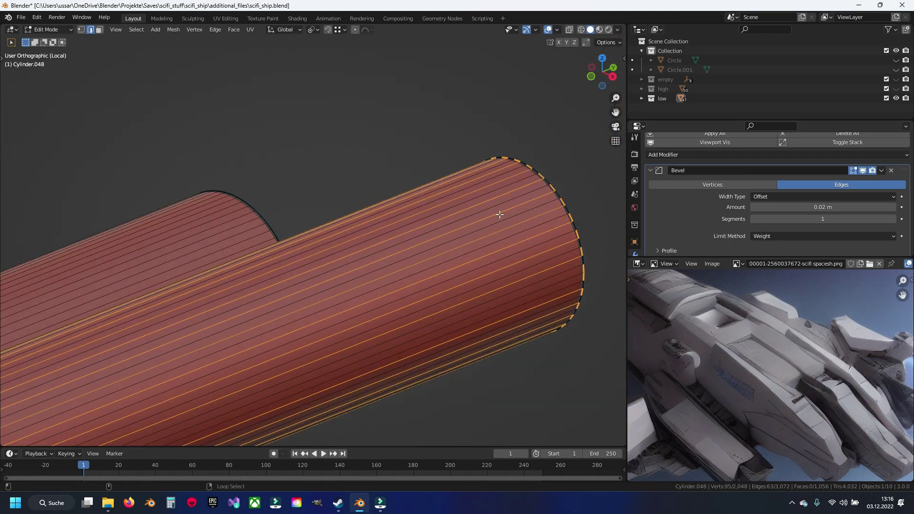
key(x)
click(556, 185)
scroll(down, 3)
Dissolve every other lengthwise edge of the inner cylinder.
click(221, 261)
key(ctrl+l)
key(shift+r)
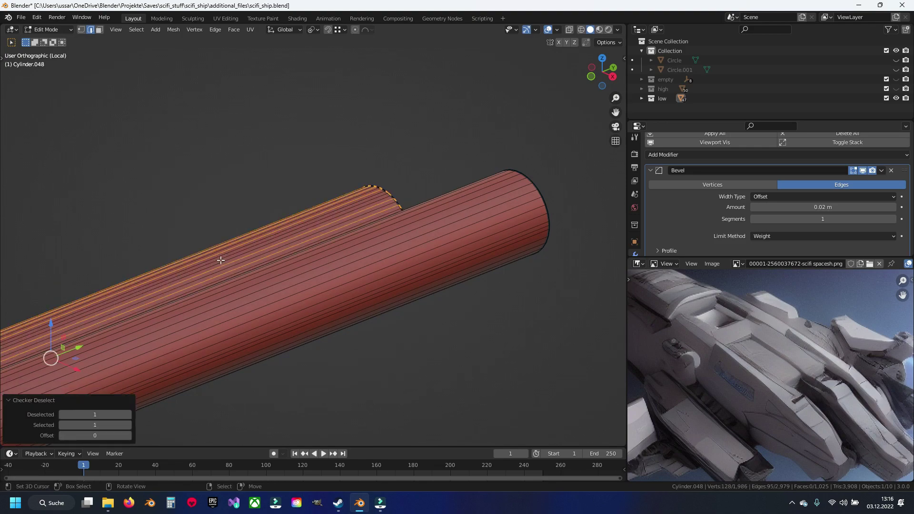
scroll(up, 3)
scroll(up, 3)
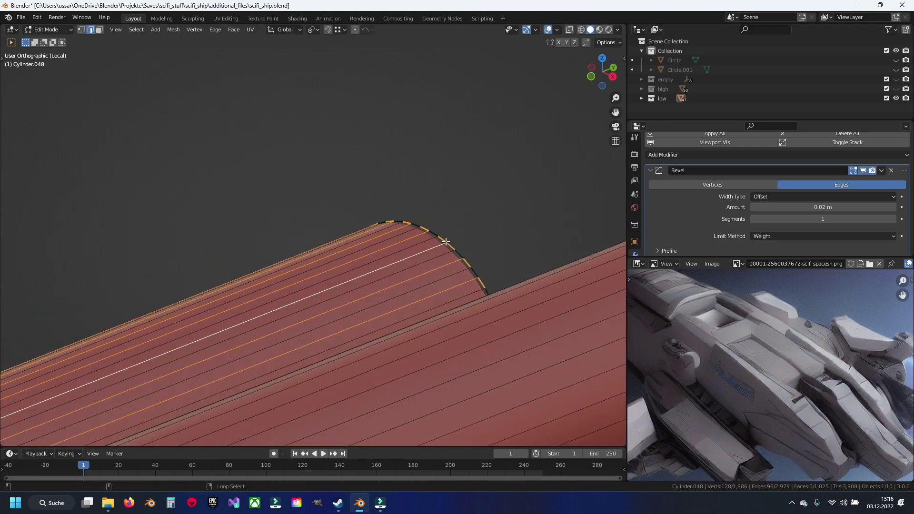
scroll(down, 3)
drag(90, 347, 306, 255)
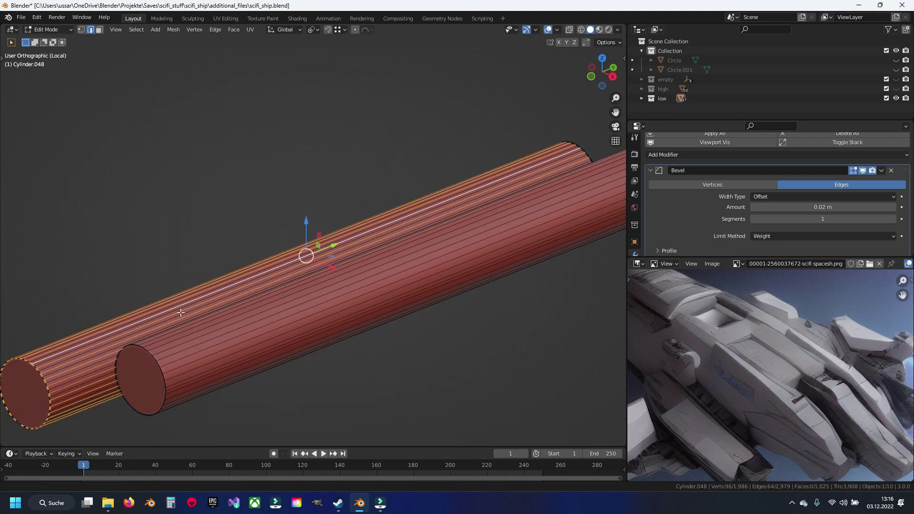
scroll(up, 3)
key(x)
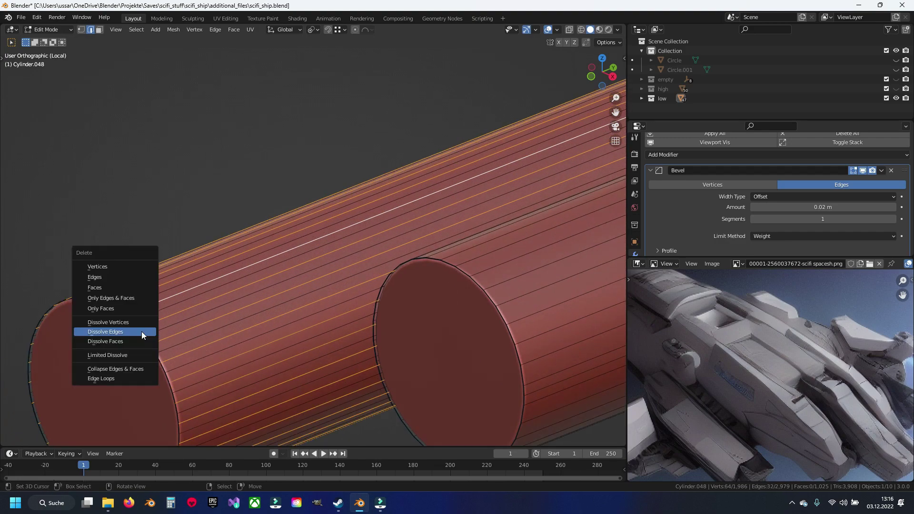
click(141, 331)
scroll(down, 3)
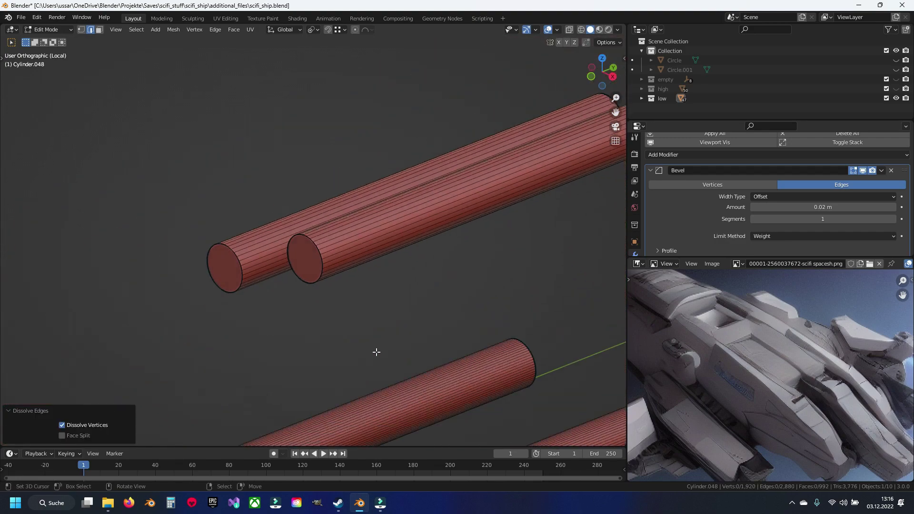
Pan to the next cylinder and select its lengthwise edges.
drag(376, 351, 230, 287)
click(222, 237)
click(221, 237)
key(x)
click(221, 236)
drag(222, 237, 241, 238)
key(ctrl+z)
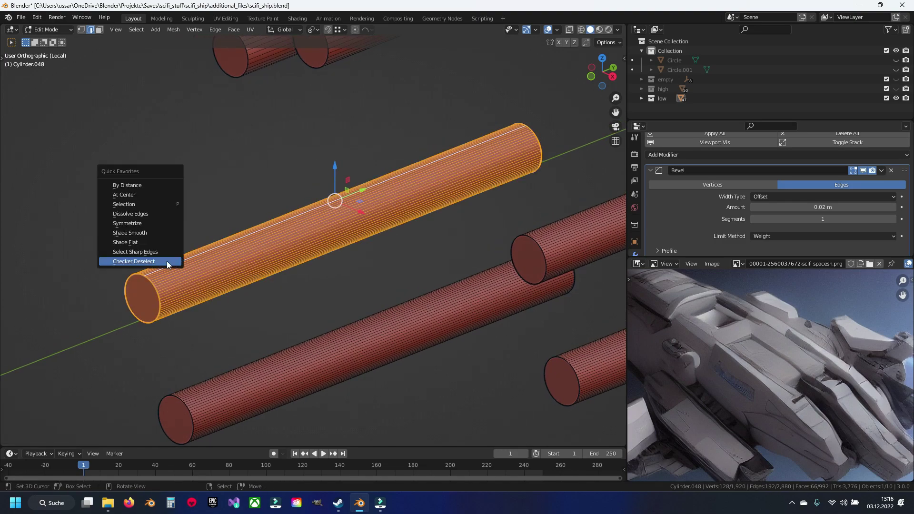
Checker-deselect the selected cylinder, drop its cap rim, and dissolve the alternate edges.
click(167, 261)
scroll(up, 3)
click(155, 335)
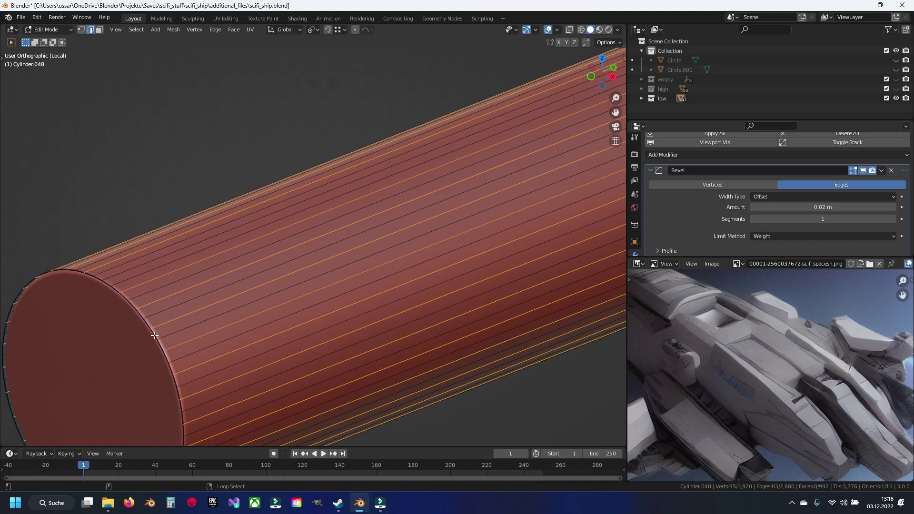
scroll(down, 3)
scroll(up, 3)
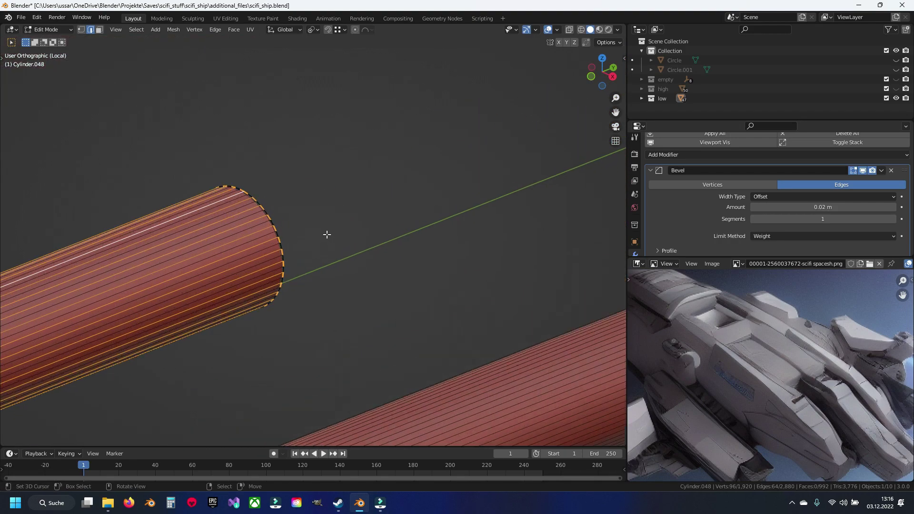
scroll(up, 3)
key(alt+a)
scroll(down, 3)
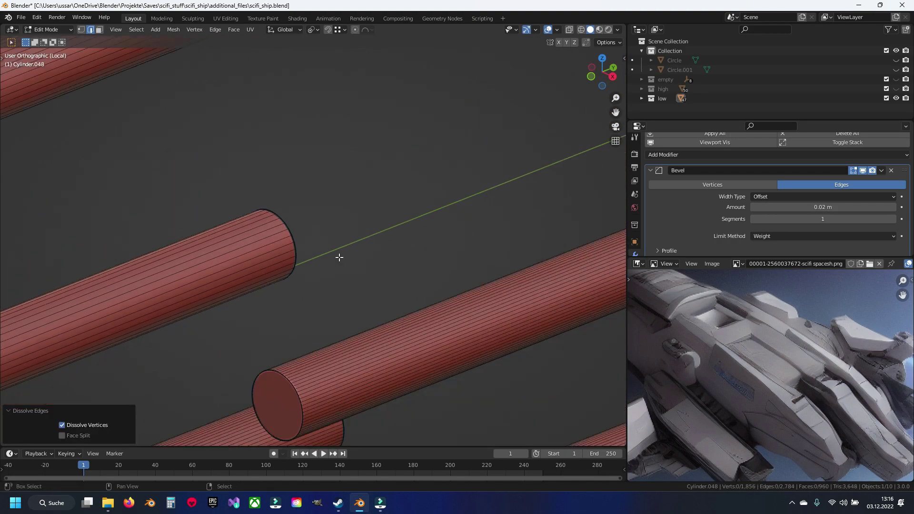
scroll(up, 3)
Dissolve every other lengthwise edge on the second cylinder.
click(339, 257)
key(ctrl+l)
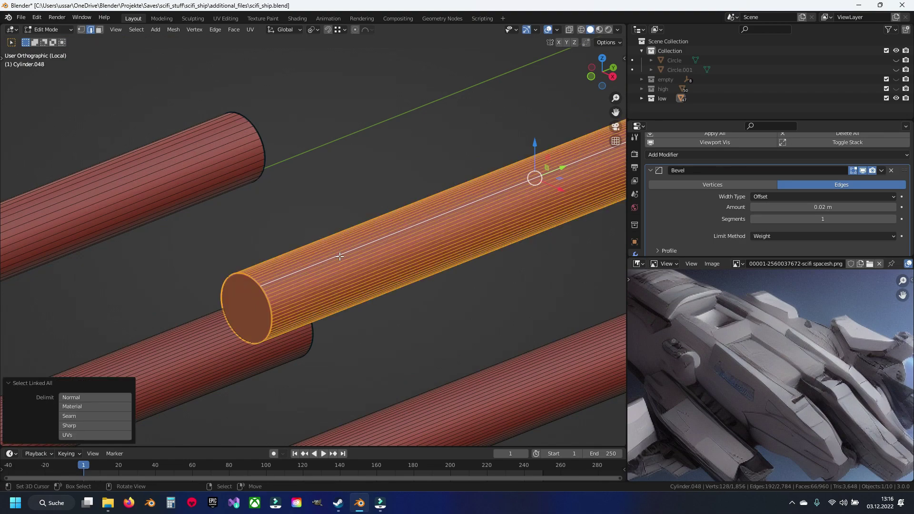
scroll(up, 3)
key(ctrl+shift+d)
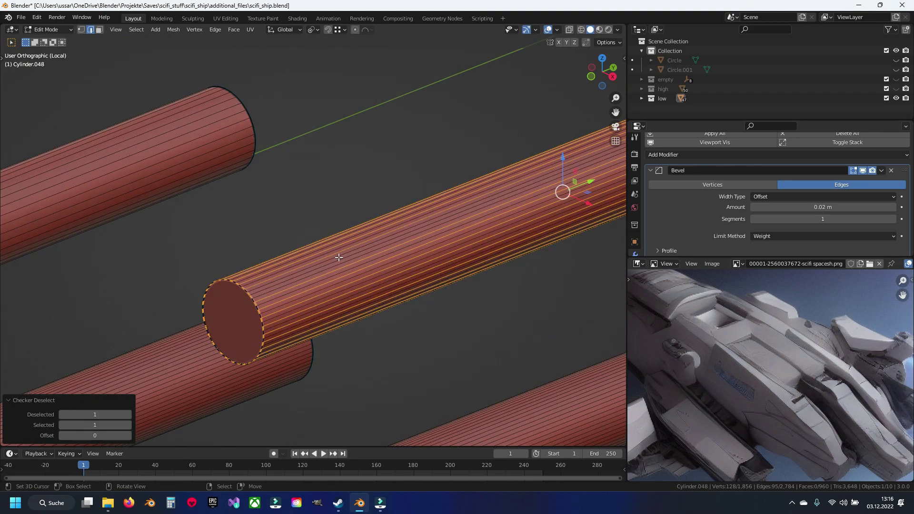
scroll(up, 3)
click(180, 355)
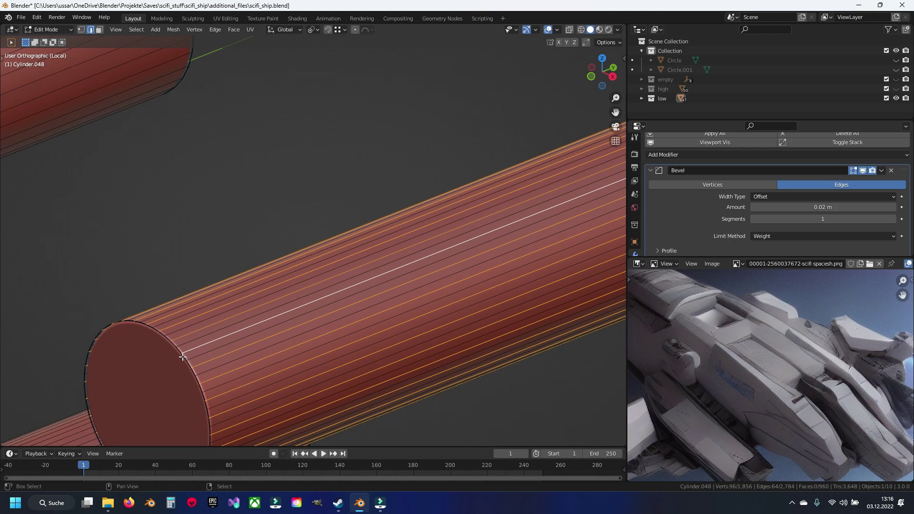
scroll(down, 3)
drag(174, 350, 384, 188)
scroll(up, 3)
key(x)
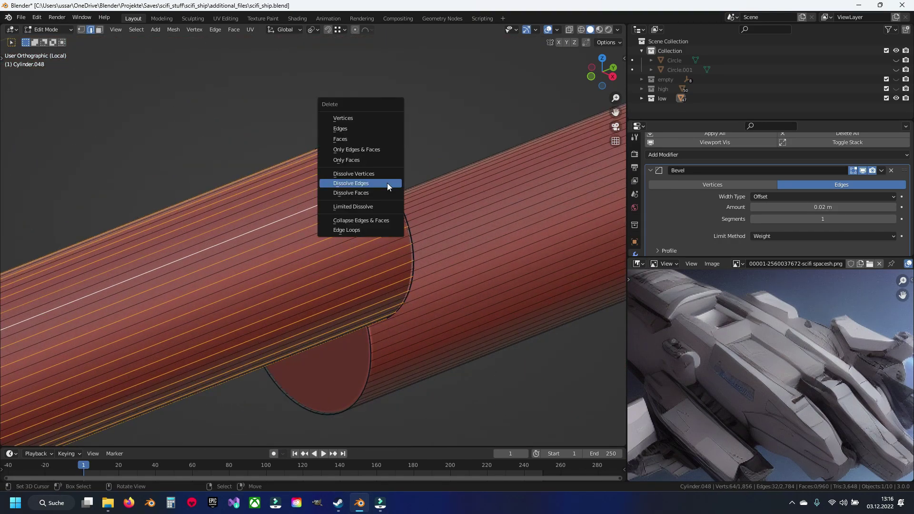
click(387, 185)
scroll(down, 3)
Dissolve every other lengthwise edge on the third cylinder.
key(ctrl+l)
key(q)
click(162, 299)
scroll(up, 3)
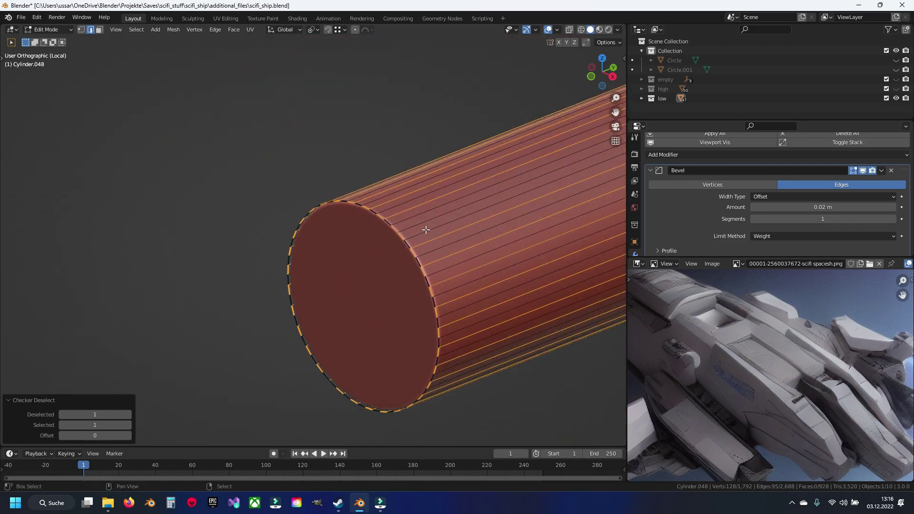
click(426, 229)
scroll(down, 3)
drag(470, 190, 347, 262)
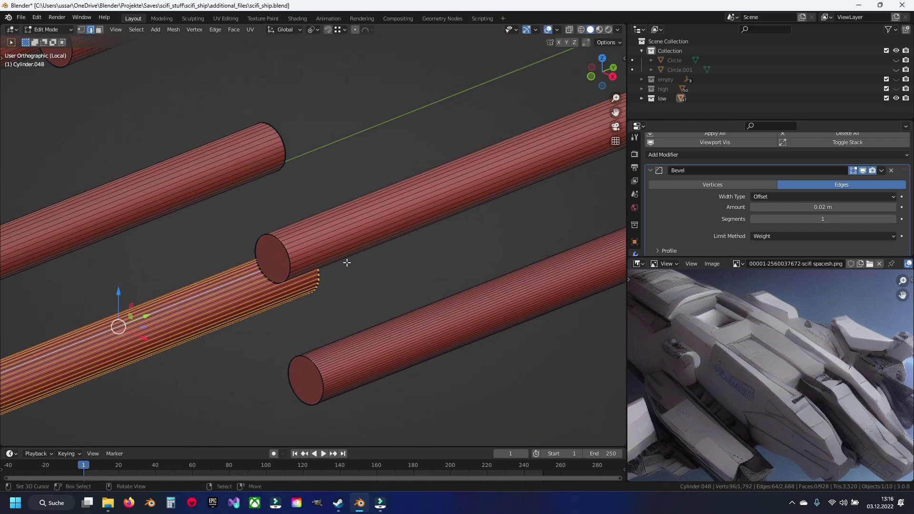
scroll(up, 3)
key(x)
click(407, 348)
scroll(down, 3)
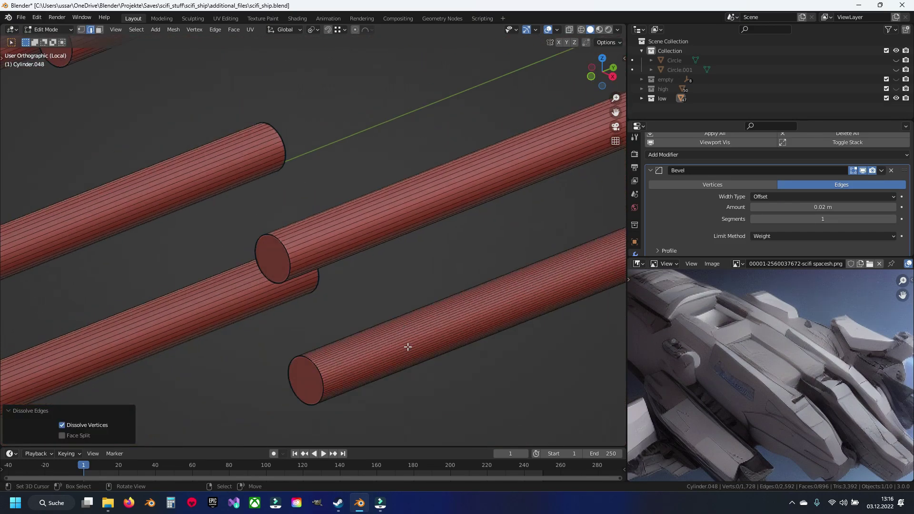
Select the next cylinder, checker-deselect its edges, and drop the cap rim.
drag(404, 347, 333, 231)
scroll(up, 3)
click(303, 193)
click(304, 194)
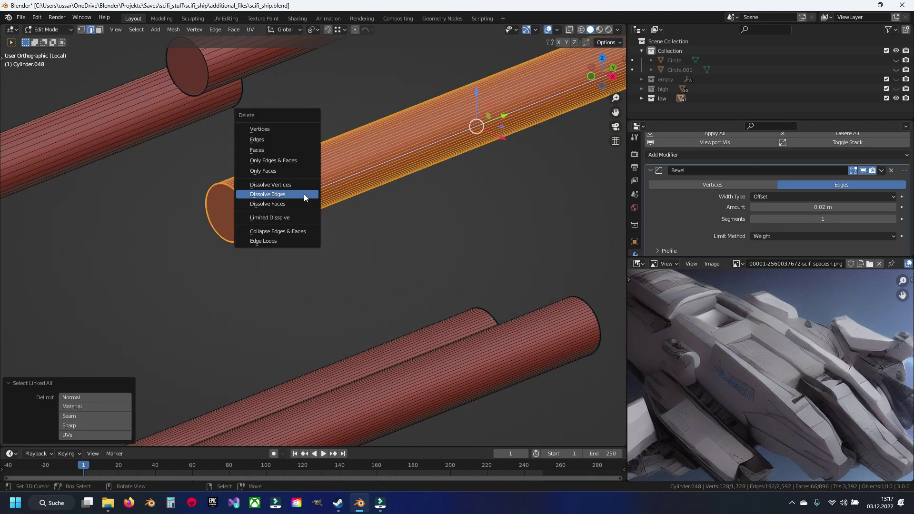
click(295, 241)
drag(331, 211, 351, 280)
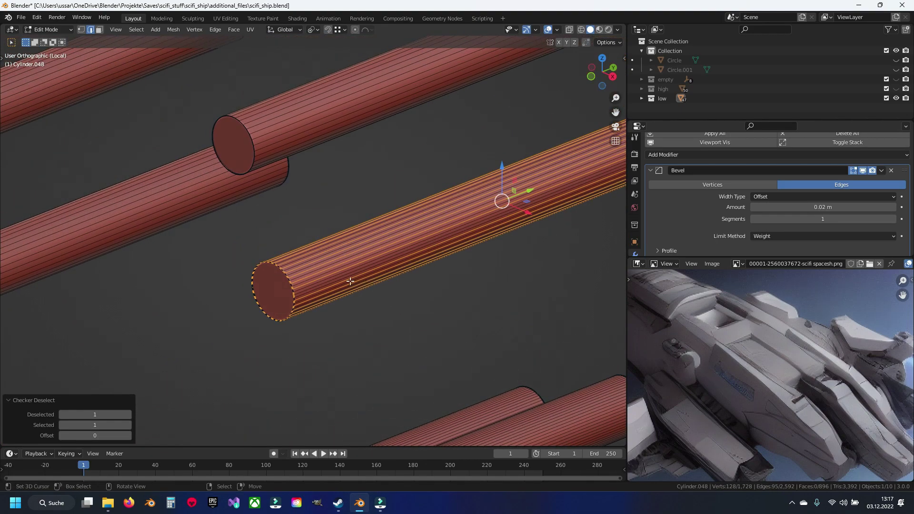
scroll(up, 3)
click(275, 416)
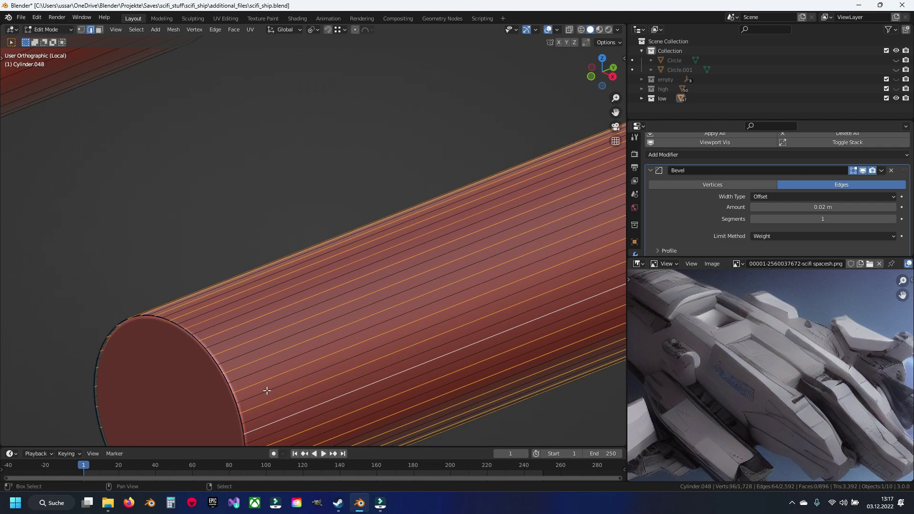
scroll(down, 3)
drag(427, 232, 147, 316)
scroll(up, 3)
Dissolve the selected lengthwise edges on the current cylinder.
key(x)
click(310, 222)
scroll(down, 3)
scroll(down, 3)
scroll(up, 3)
scroll(down, 3)
scroll(up, 3)
scroll(up, 3)
Select the next cylinder's linked edges and checker-deselect every other edge.
click(285, 228)
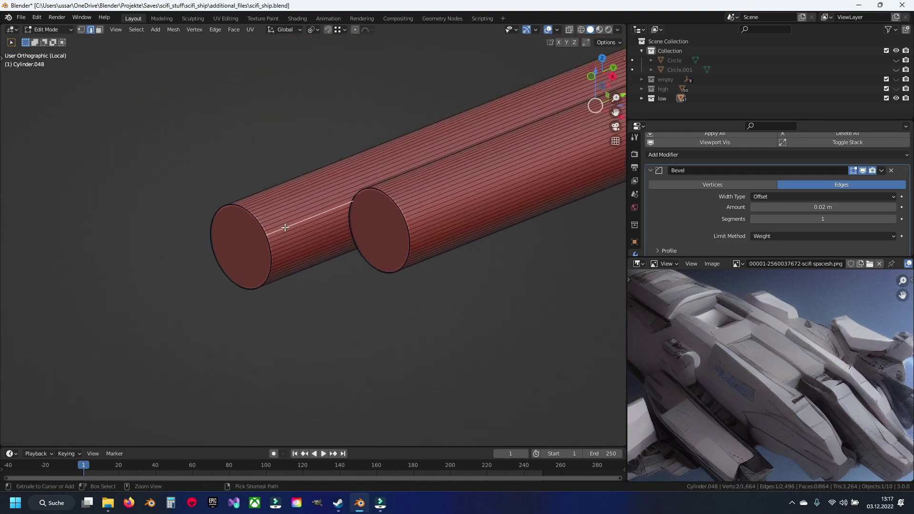
key(ctrl+l)
scroll(up, 3)
scroll(up, 3)
key(x)
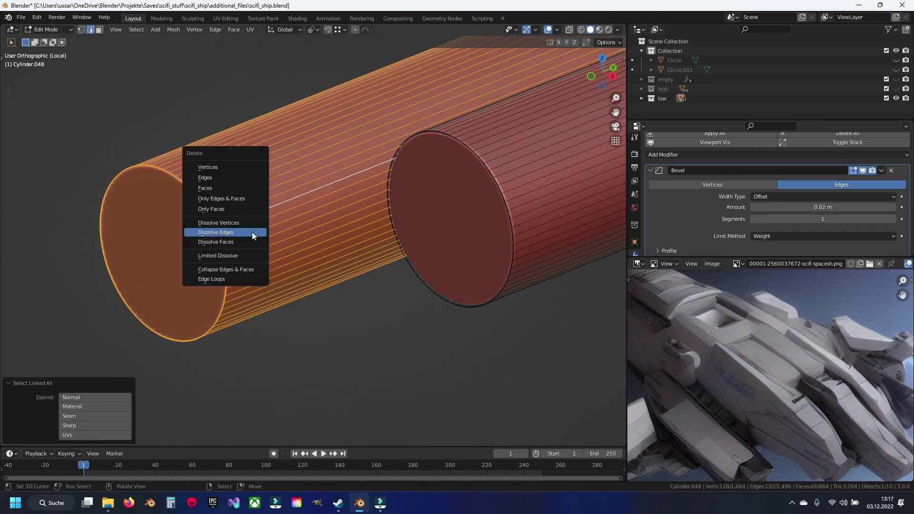
key(Escape)
key(shift+g)
click(252, 232)
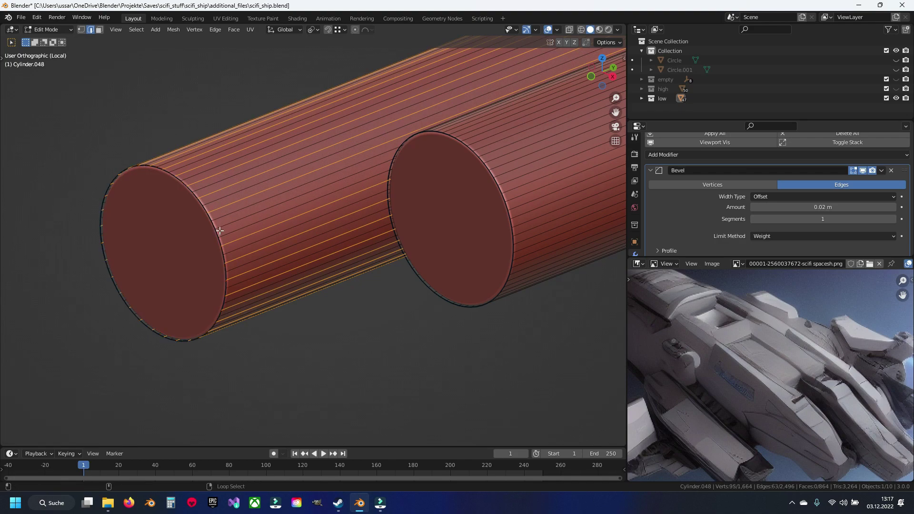
scroll(down, 3)
drag(549, 127, 349, 223)
scroll(up, 3)
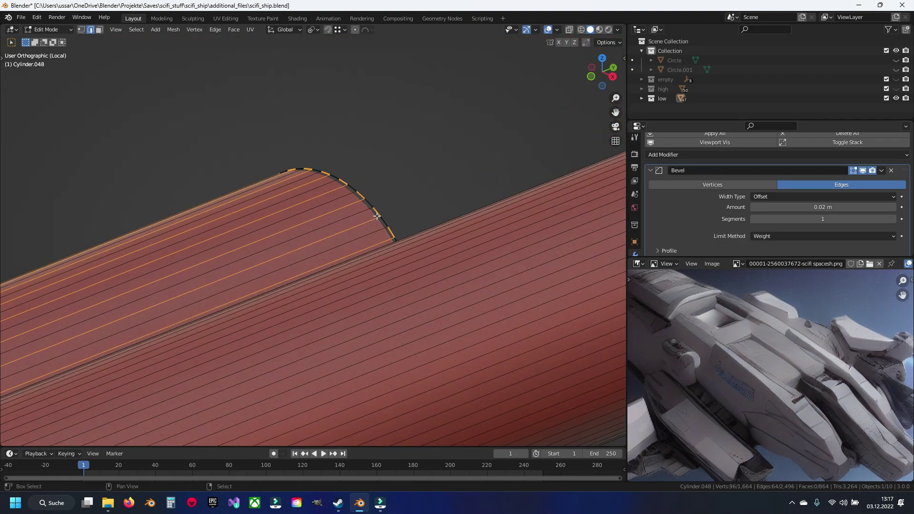
On the lower cylinder, checker-deselect alternate edges and drop the cap rim from the selection.
click(376, 292)
key(ctrl+l)
key(x)
key(Escape)
key(F3)
click(376, 293)
scroll(down, 3)
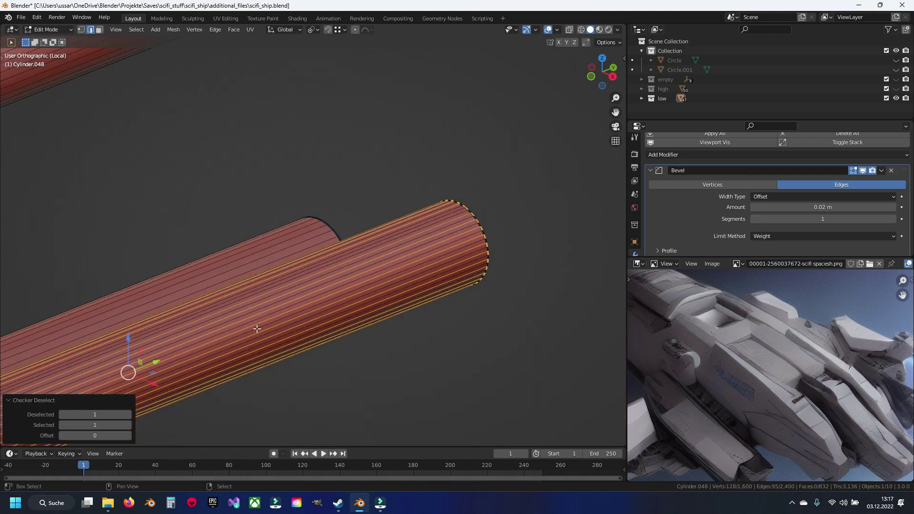
scroll(up, 3)
scroll(up, 3)
click(157, 276)
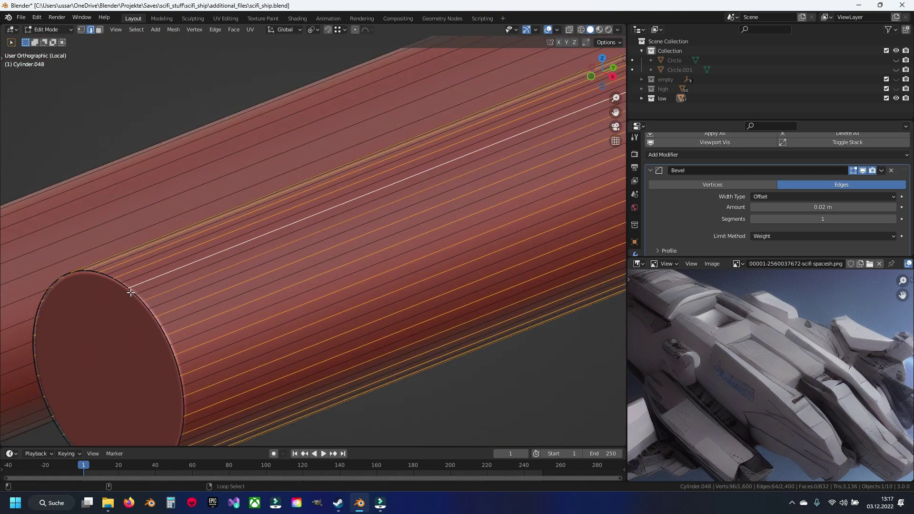
scroll(down, 3)
drag(321, 276, 351, 257)
scroll(up, 3)
scroll(up, 3)
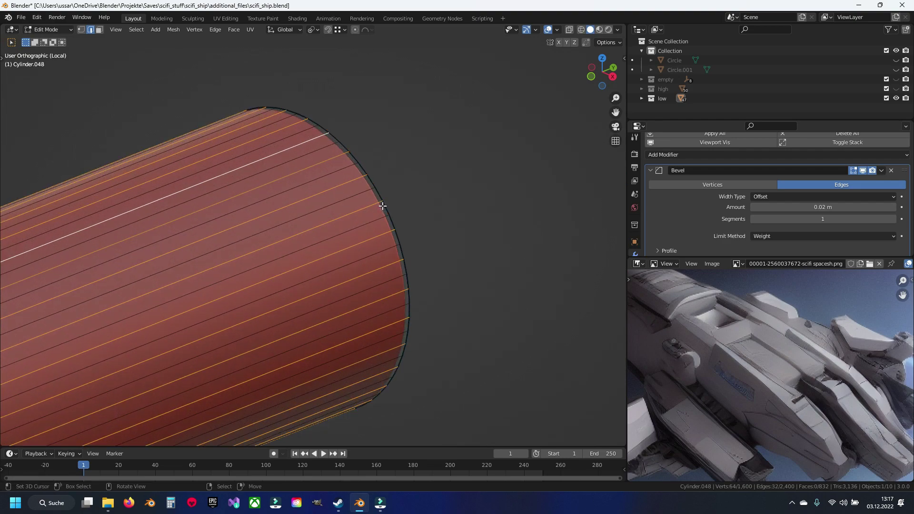
Dissolve the lower cylinder's selected lengthwise edges, then view it from the right side.
key(x)
key(x)
click(340, 210)
scroll(down, 3)
scroll(down, 3)
scroll(up, 3)
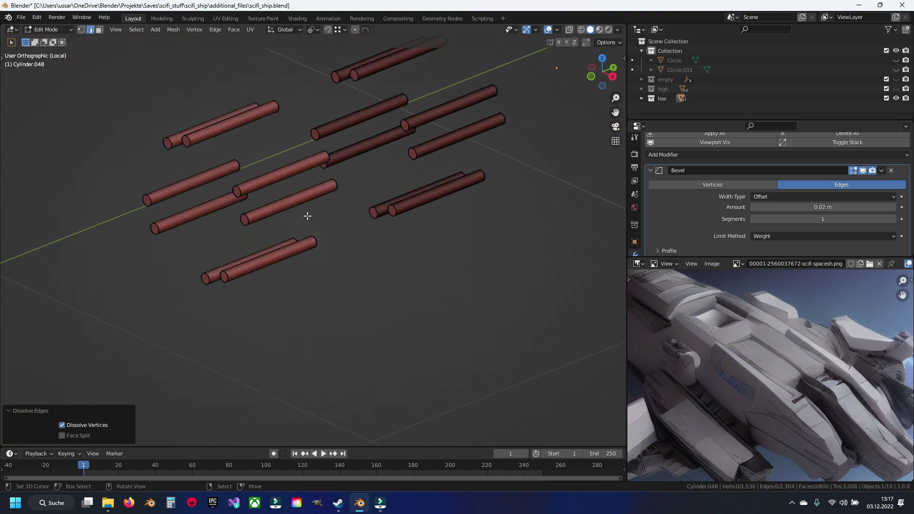
key(KP_3)
Separate the left stack of cylinders into its own object.
key(1)
drag(134, 69, 325, 235)
drag(343, 229, 335, 275)
key(p)
click(335, 275)
key(Tab)
Move the separated left stack to a new position.
click(269, 221)
key(g)
click(320, 225)
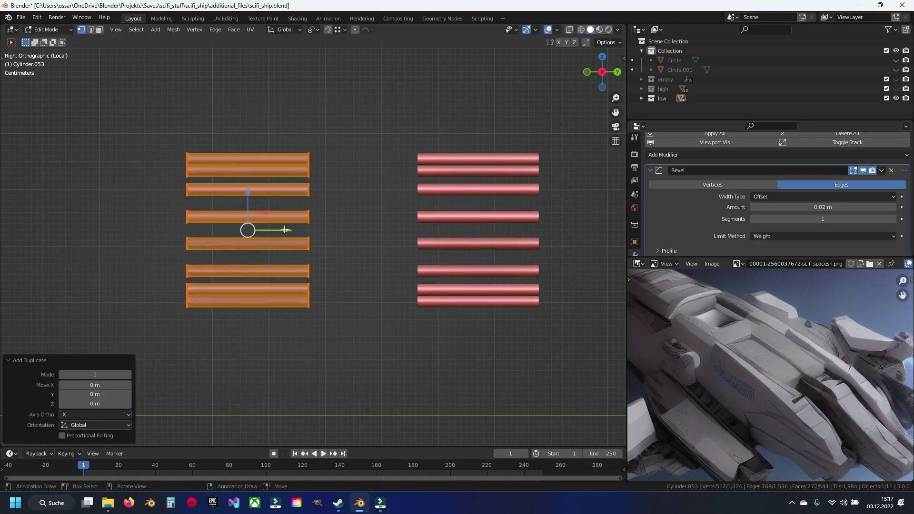
drag(333, 229, 238, 228)
scroll(up, 3)
Nudge the cylinder's end vertices about -0.026 m along Y.
key(Tab)
scroll(up, 3)
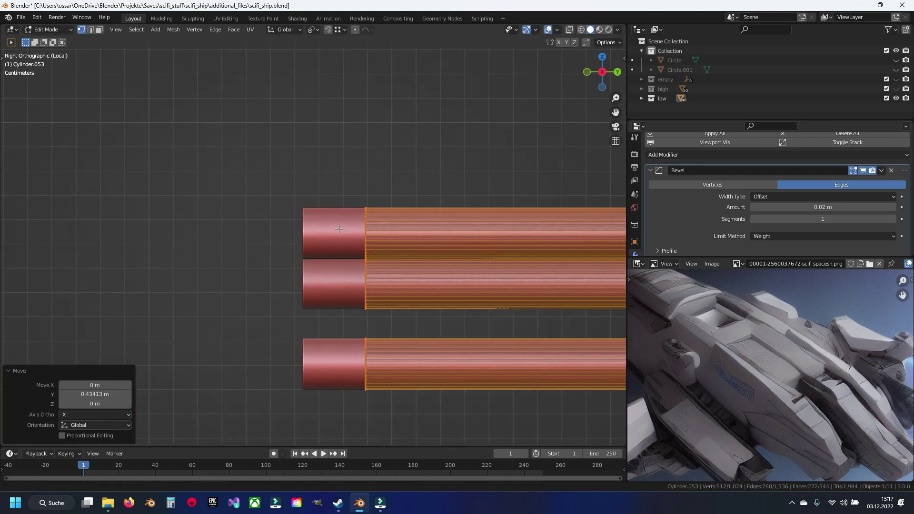
scroll(up, 3)
scroll(up, 3)
click(427, 206)
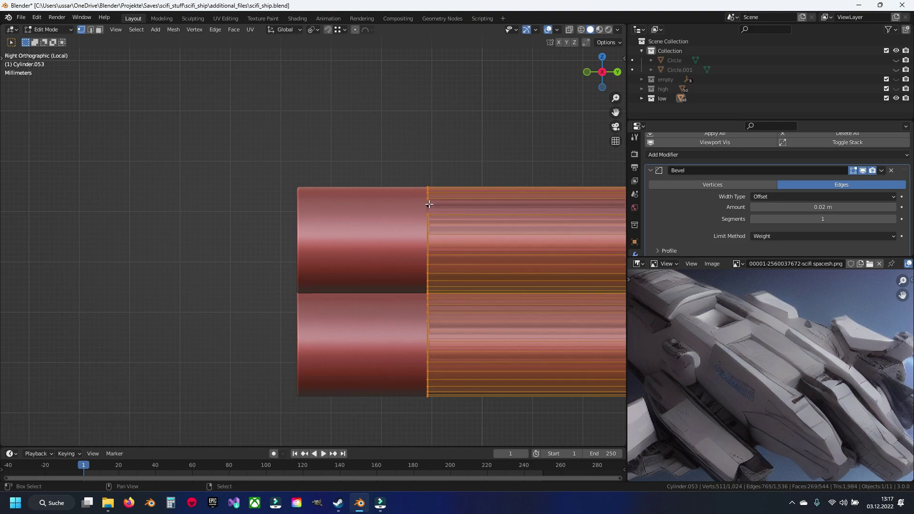
key(g)
key(y)
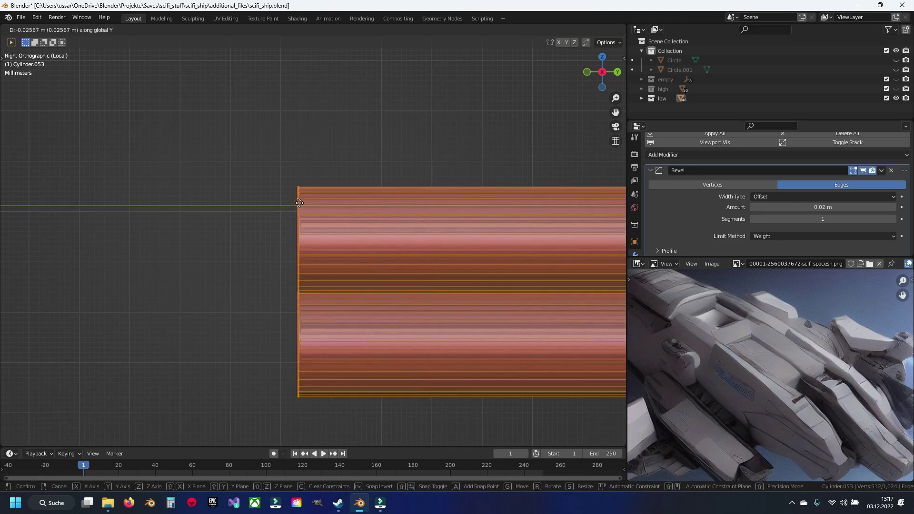
click(318, 208)
scroll(down, 3)
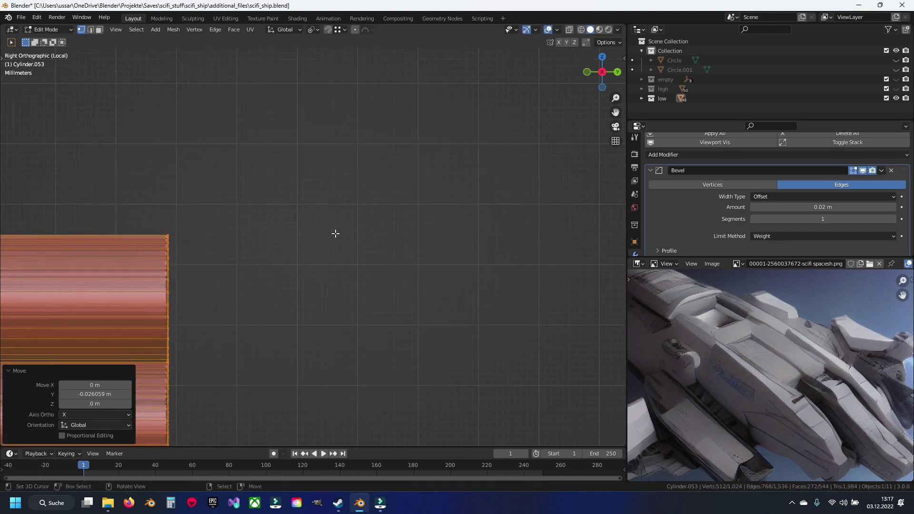
scroll(down, 3)
scroll(down, 3)
key(Tab)
Delete the leftover rod and spare rod cylinders in the full engine, then save scifi_ship.blend.
click(412, 250)
key(x)
click(413, 250)
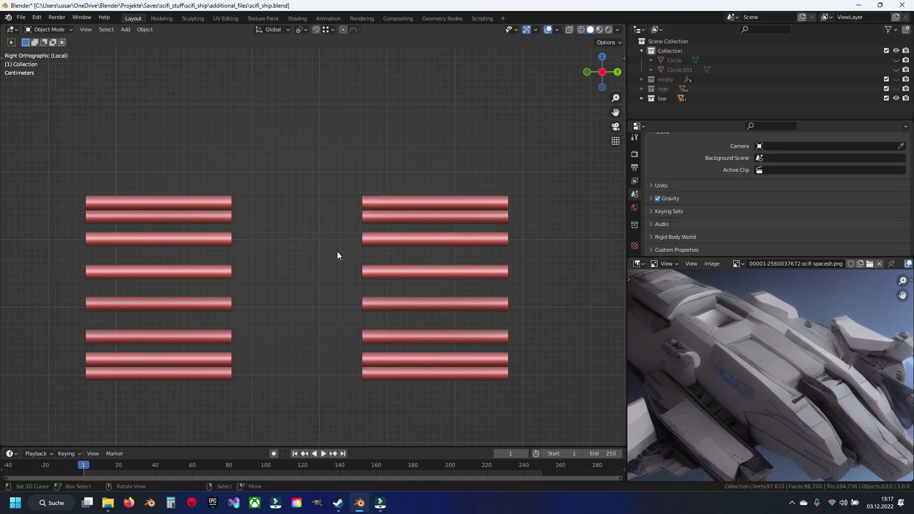
key(KP_Divide)
click(242, 178)
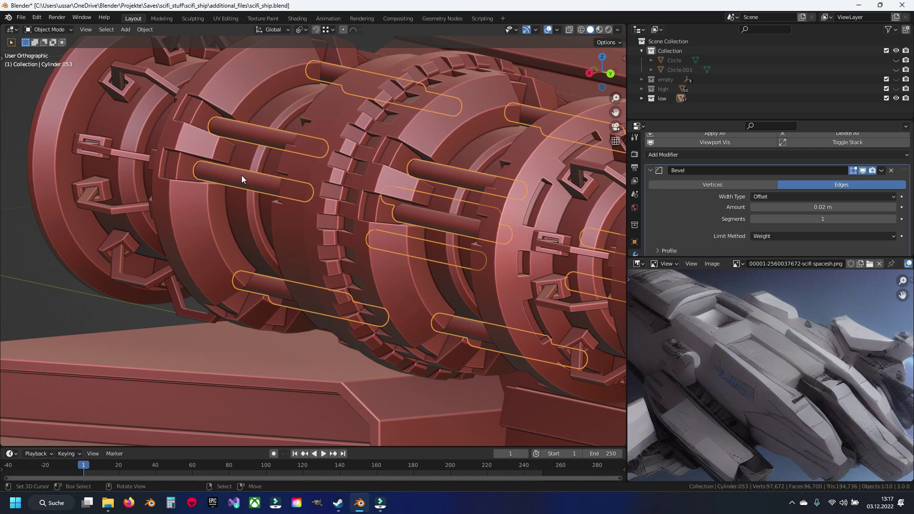
key(Delete)
key(ctrl+s)
scroll(down, 3)
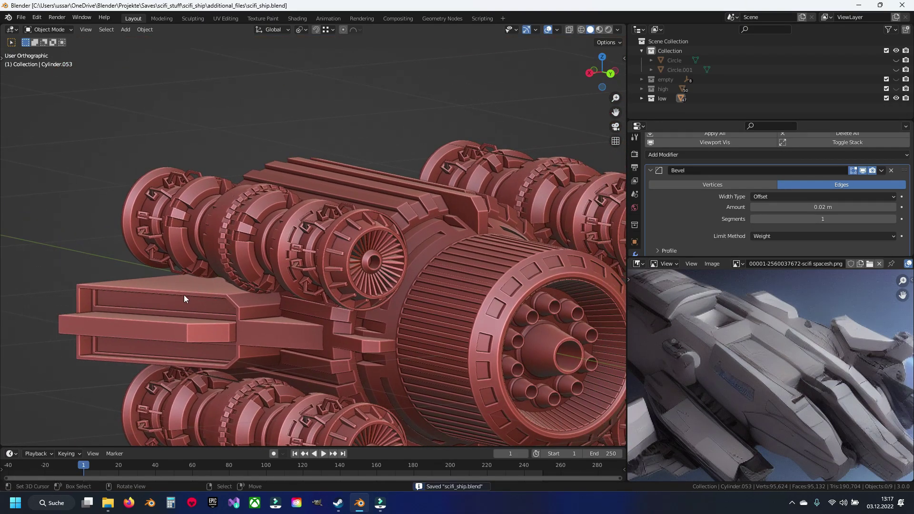
Delete the rod cylinders and save the file.
click(188, 296)
key(KP_Divide)
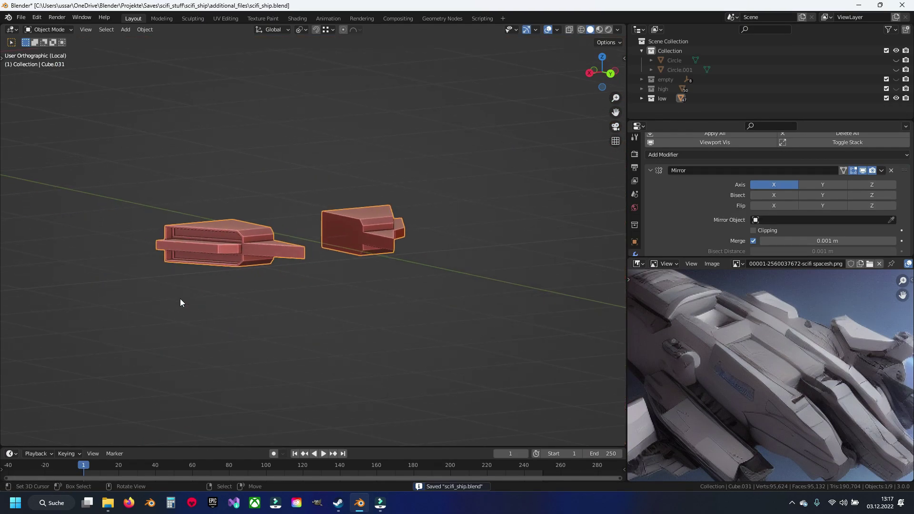
key(ctrl+z)
key(ctrl+z)
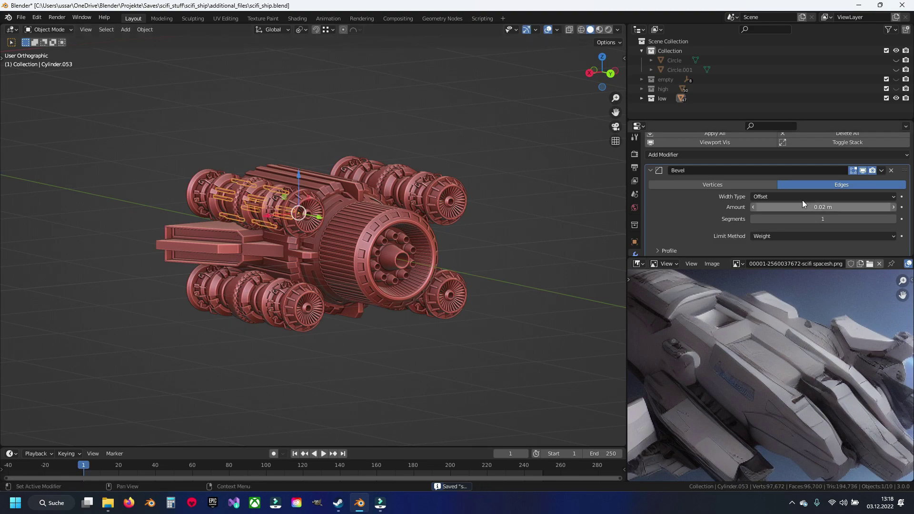
scroll(down, 3)
scroll(up, 3)
key(Delete)
scroll(up, 3)
key(ctrl+s)
Isolate the box-shaped housing Cube.031 in local view and enter Edit Mode.
click(232, 229)
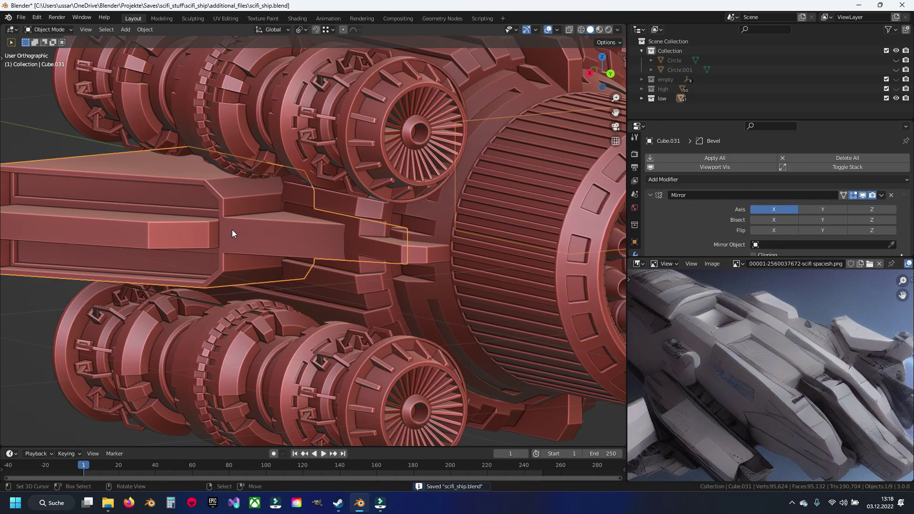
key(KP_Divide)
key(Tab)
key(3)
key(alt+a)
Delete the ring of bevel faces on the housing.
scroll(up, 3)
scroll(up, 3)
scroll(up, 3)
scroll(down, 3)
click(259, 171)
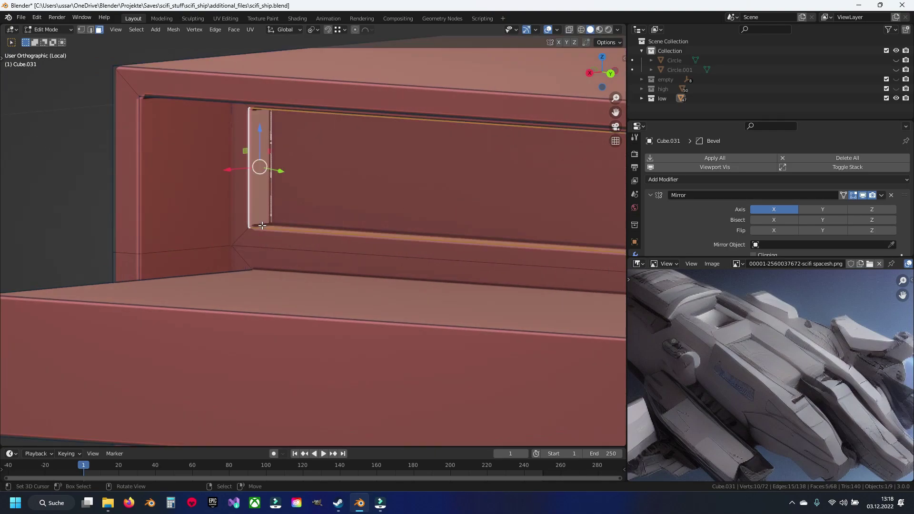
key(x)
click(267, 182)
Dissolve the vertical edge and inner panel boundary edges inside the opening.
click(302, 186)
key(alt+a)
key(2)
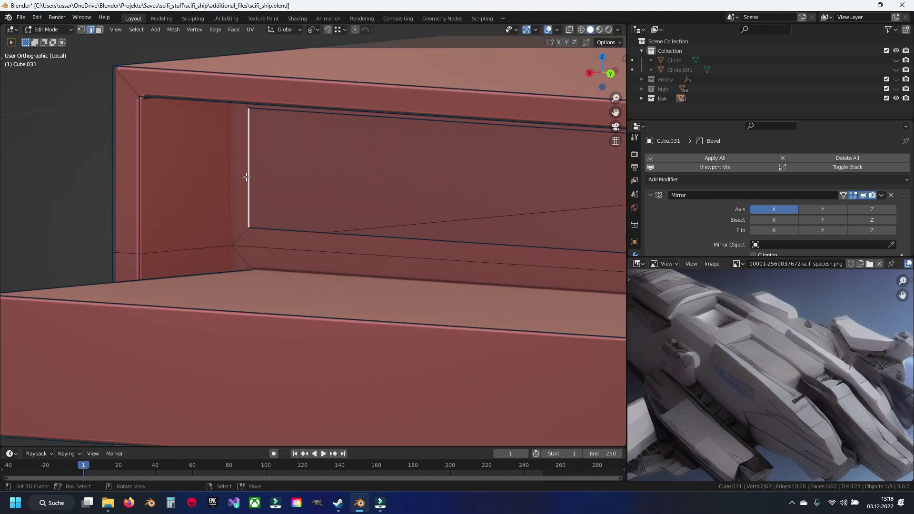
click(251, 195)
click(281, 198)
key(x)
click(265, 244)
Dissolve the remaining inner panel edges of the housing.
scroll(down, 3)
scroll(up, 3)
click(238, 226)
key(x)
click(193, 223)
key(x)
scroll(down, 3)
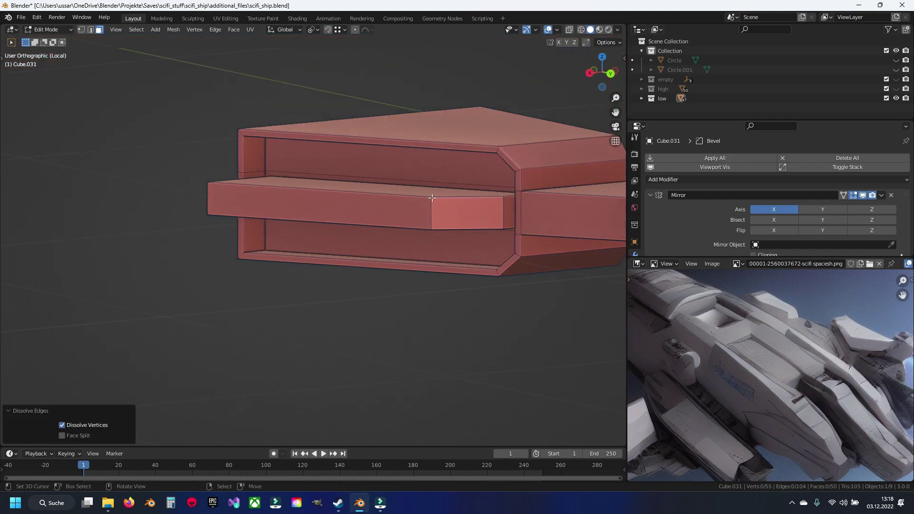
drag(197, 220, 365, 230)
scroll(up, 3)
Select two edge loops running across the housing in edge mode.
key(2)
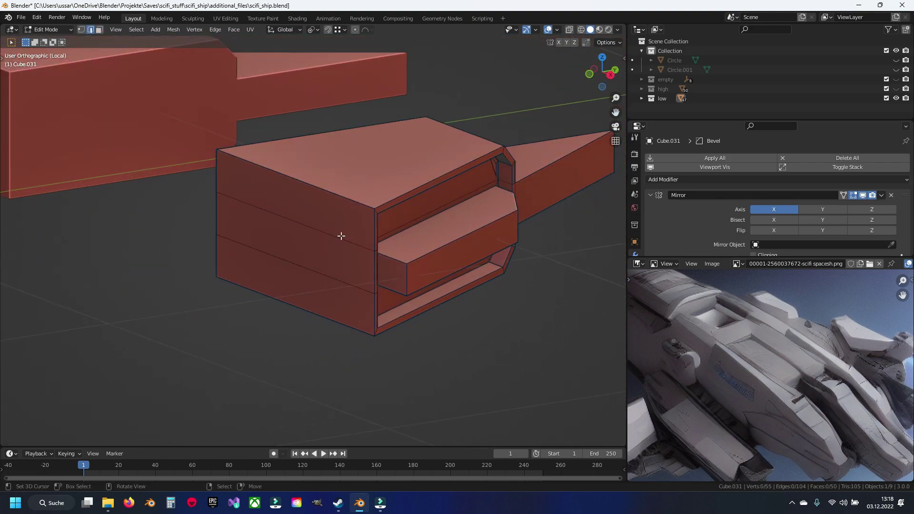
click(305, 209)
drag(305, 209, 220, 228)
scroll(up, 3)
scroll(up, 3)
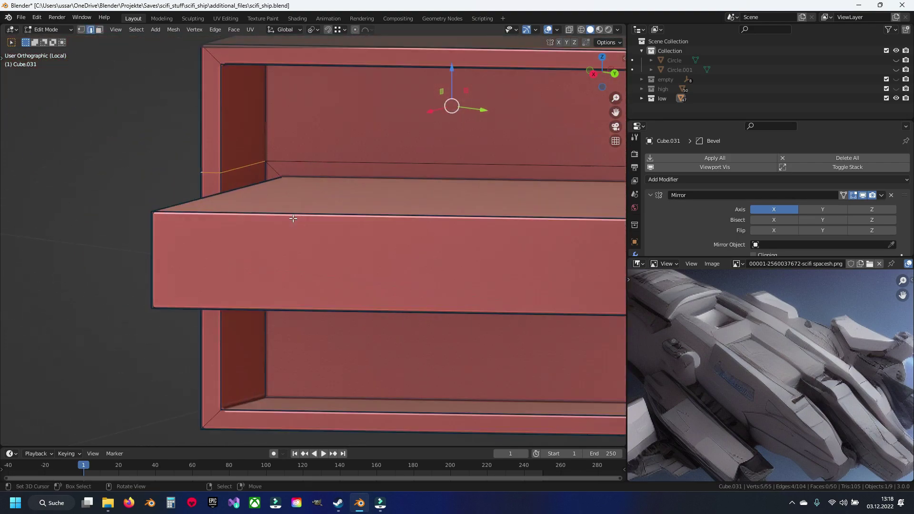
scroll(down, 3)
drag(322, 155, 347, 198)
click(424, 235)
drag(425, 235, 301, 225)
Add one more edge and dissolve the selected edge loops.
click(306, 224)
scroll(up, 3)
scroll(up, 3)
scroll(up, 3)
key(x)
click(434, 220)
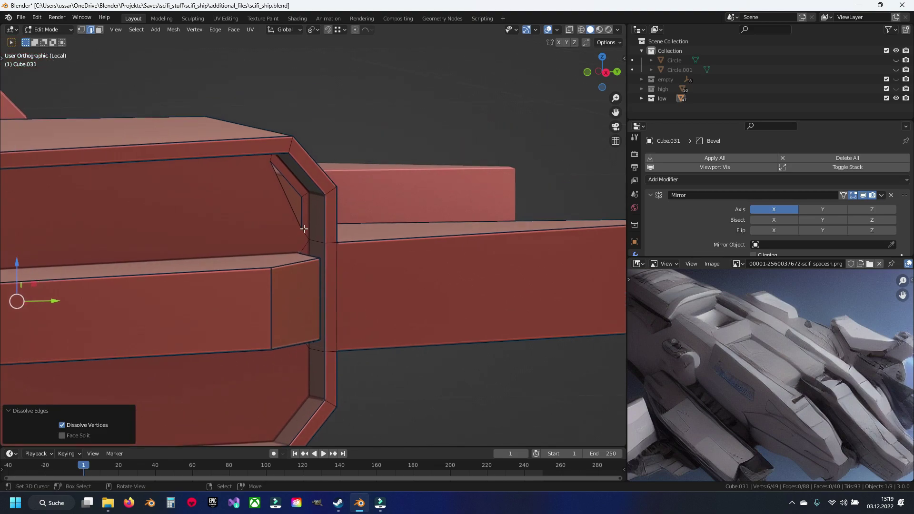
Dissolve the stray chamfered-corner edges and the leftover diagonal edge.
scroll(up, 3)
click(304, 195)
key(x)
click(295, 199)
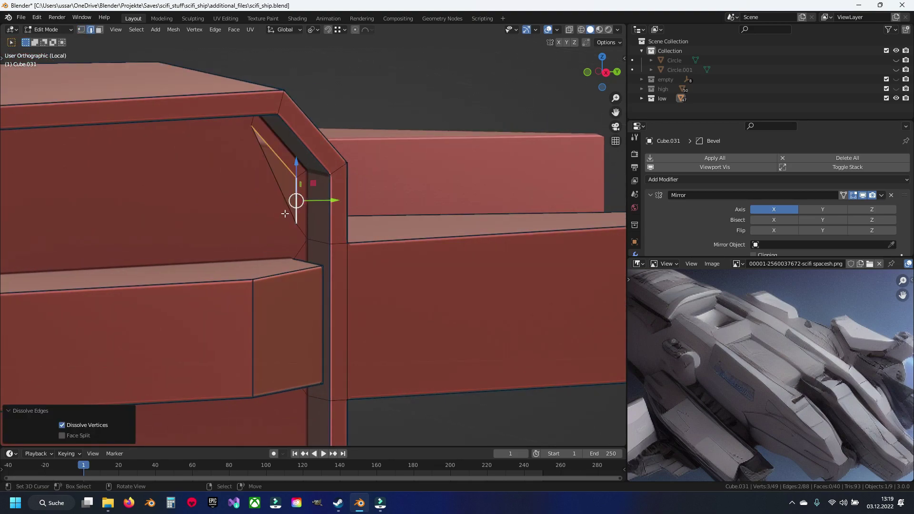
key(1)
key(alt+a)
key(2)
click(296, 198)
key(x)
click(299, 199)
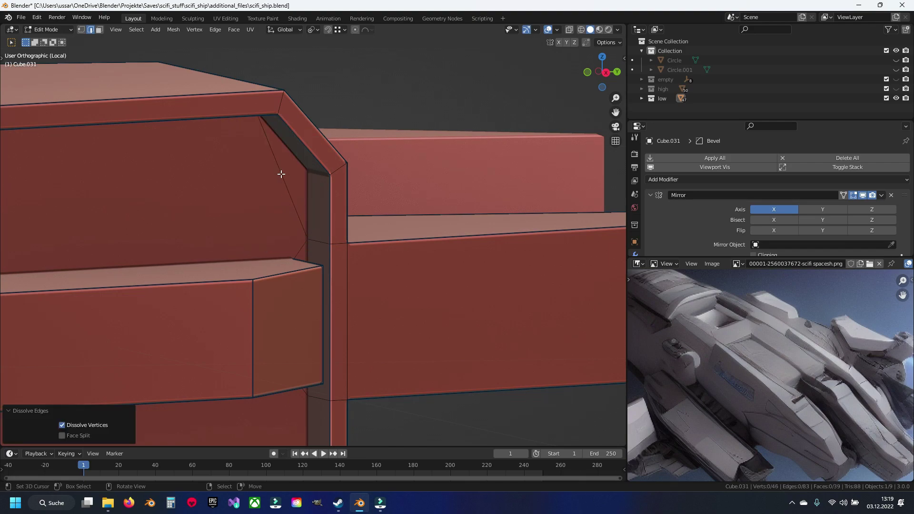
Dissolve another redundant edge on the housing.
scroll(down, 3)
scroll(down, 3)
drag(251, 243, 251, 243)
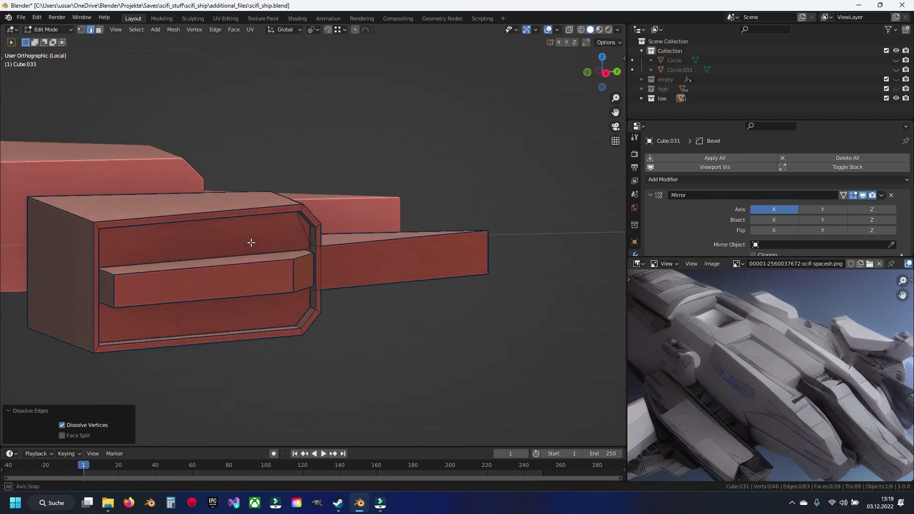
scroll(up, 3)
scroll(up, 3)
click(281, 204)
key(x)
Inspect the cleaned housing, return to Object Mode and exit local view.
drag(281, 204, 268, 265)
scroll(down, 3)
scroll(up, 3)
scroll(down, 3)
key(Tab)
drag(305, 253, 359, 228)
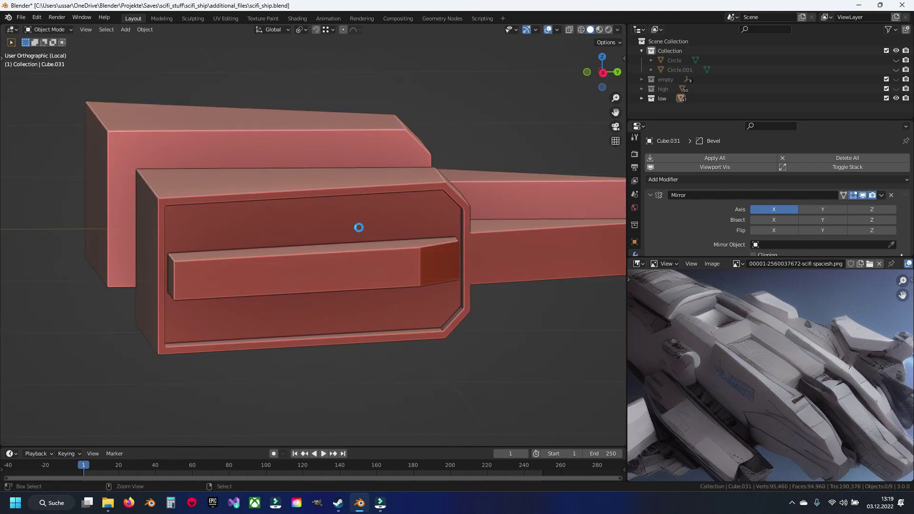
key(KP_Divide)
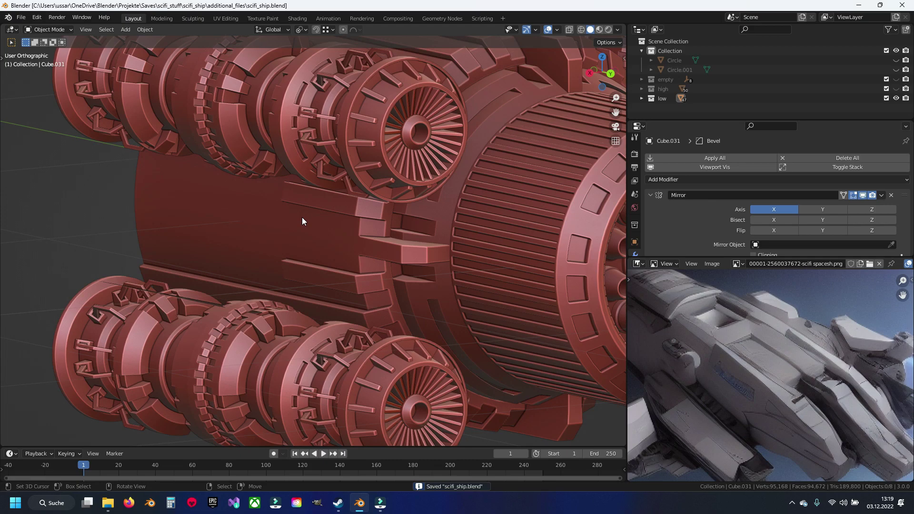
Isolate the centre cone and nozzle ring in Edit Mode and save.
scroll(down, 3)
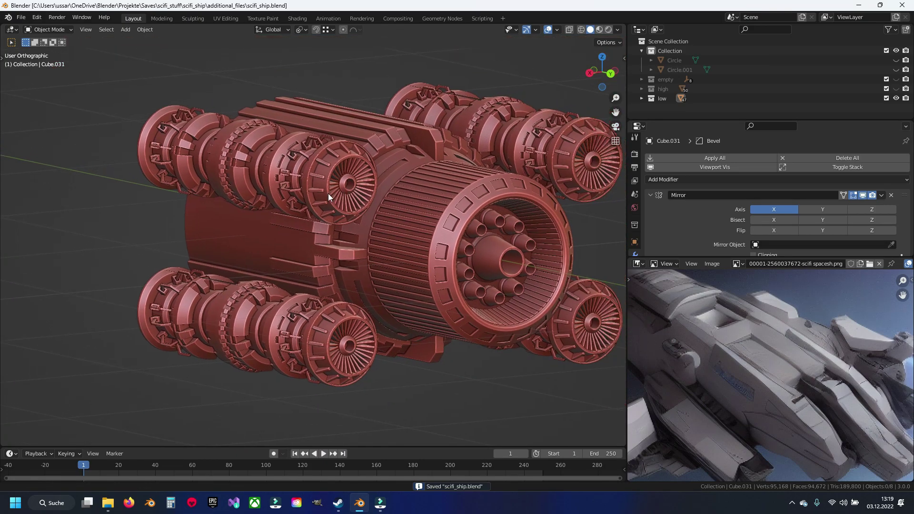
drag(328, 193, 388, 218)
scroll(up, 3)
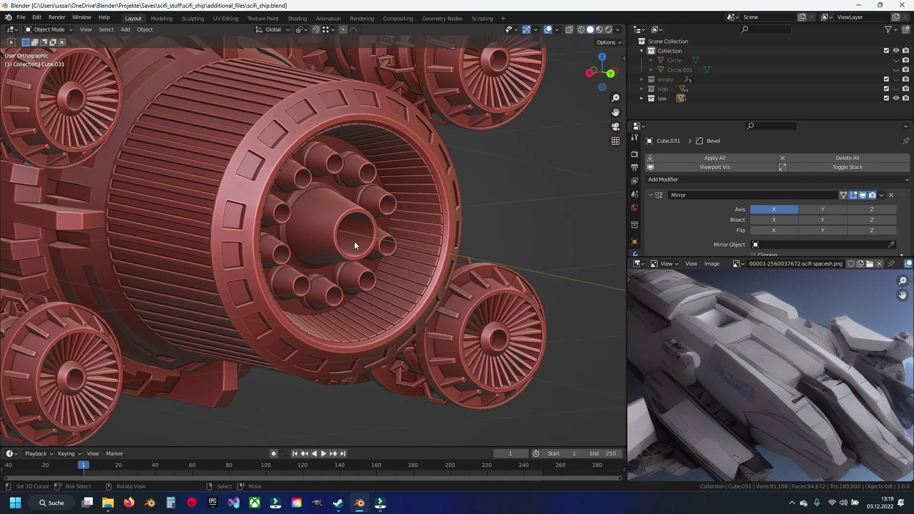
scroll(down, 3)
click(331, 208)
click(311, 152)
key(KP_Divide)
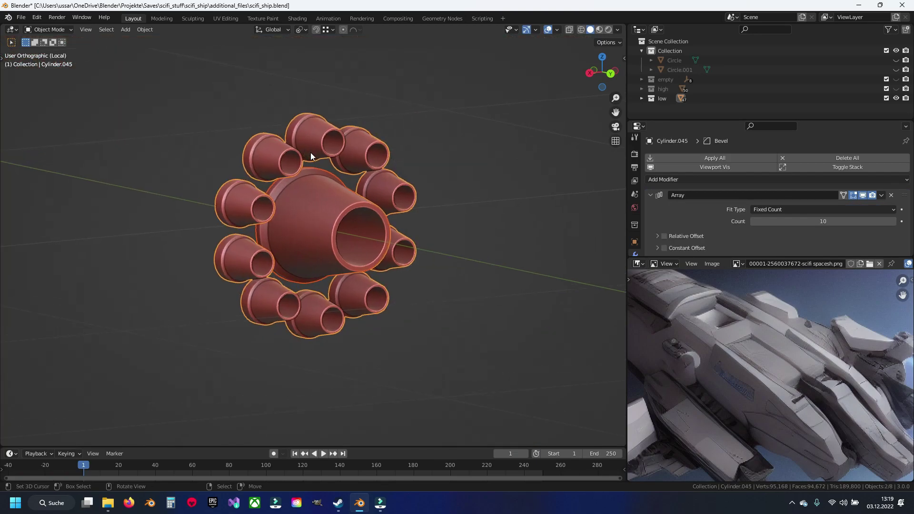
key(Tab)
key(Tab)
key(Tab)
key(alt+a)
key(ctrl+s)
In back view, select the first three radial edge loops on the outer ring.
drag(311, 153, 367, 199)
scroll(up, 3)
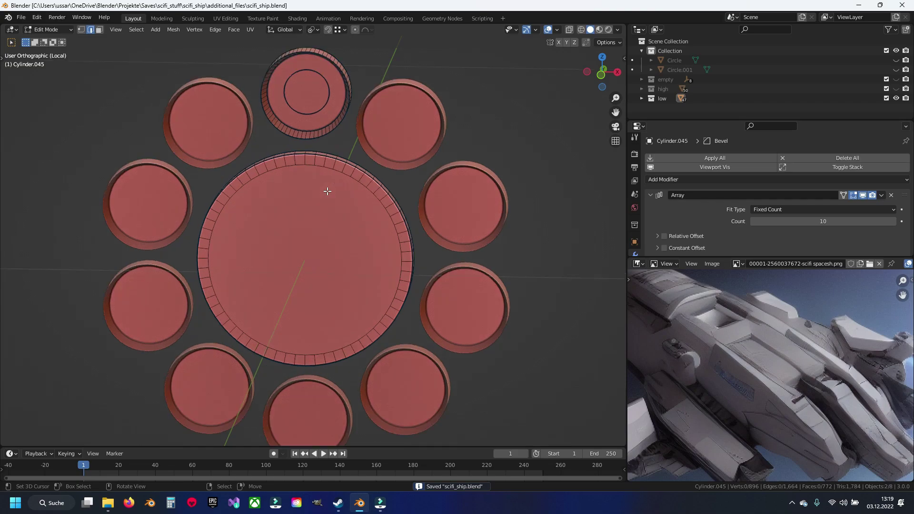
key(ctrl+KP_1)
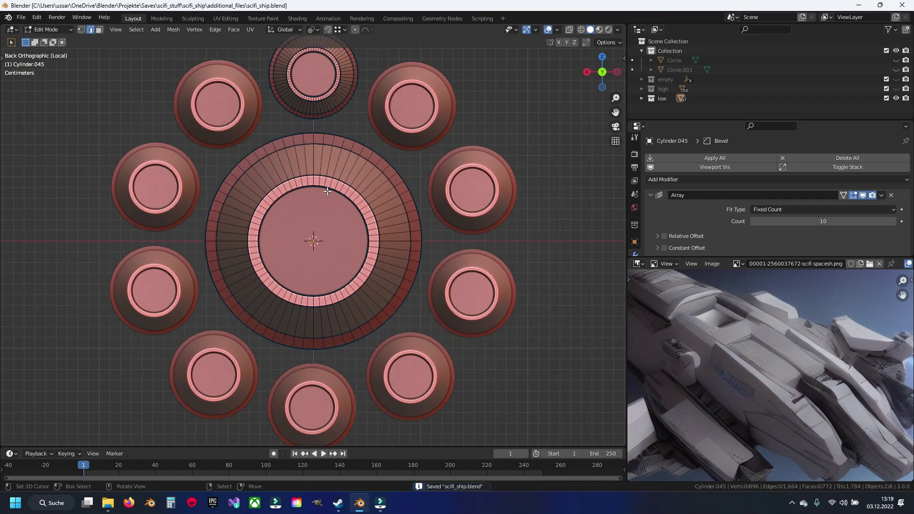
scroll(up, 3)
click(290, 122)
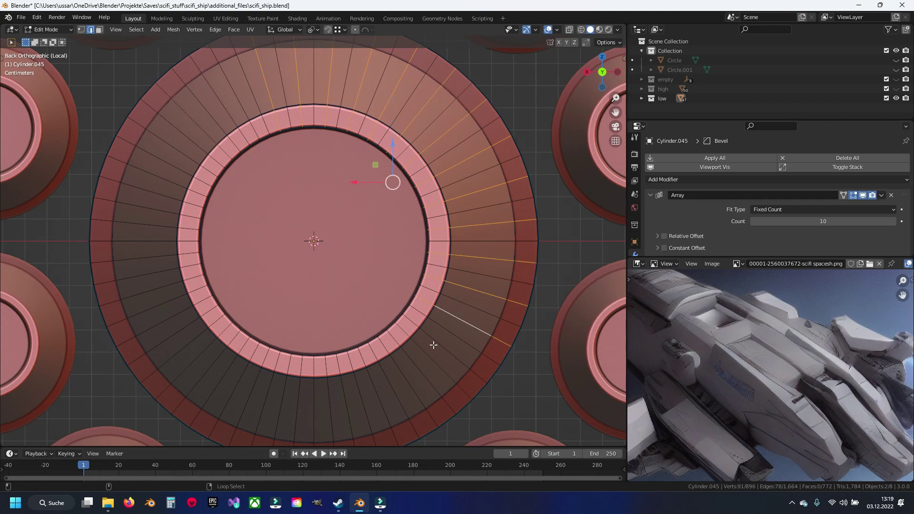
click(407, 371)
click(362, 398)
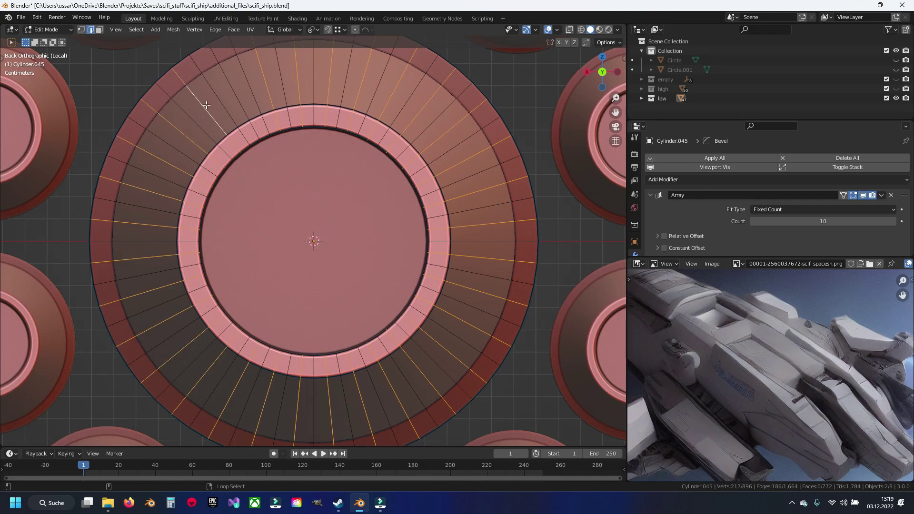
scroll(down, 3)
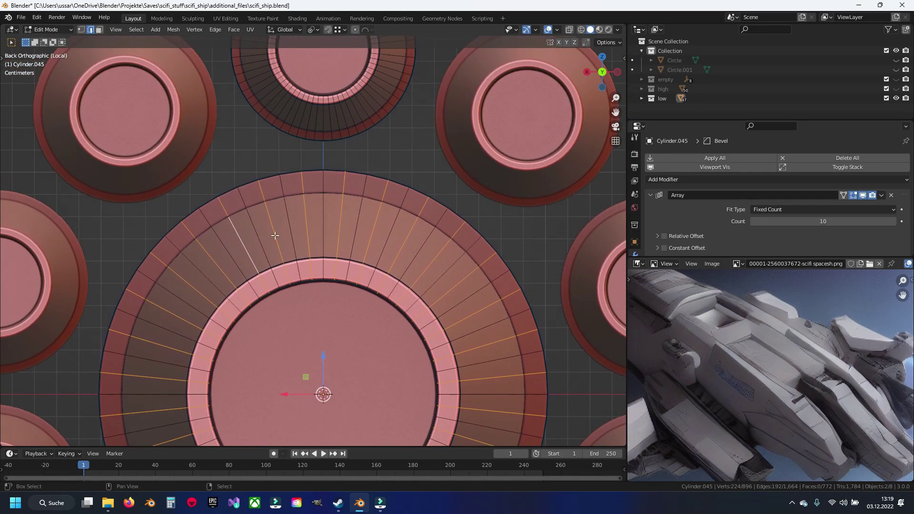
drag(242, 147, 301, 303)
drag(317, 164, 319, 269)
scroll(up, 3)
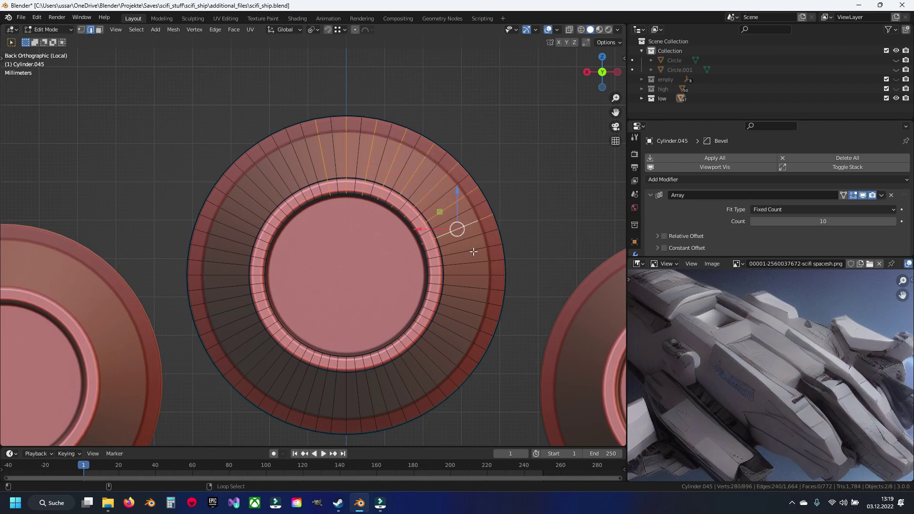
Add the radial edge loops along the bottom of the ring to the selection.
click(461, 327)
scroll(up, 3)
click(426, 315)
click(400, 330)
click(355, 349)
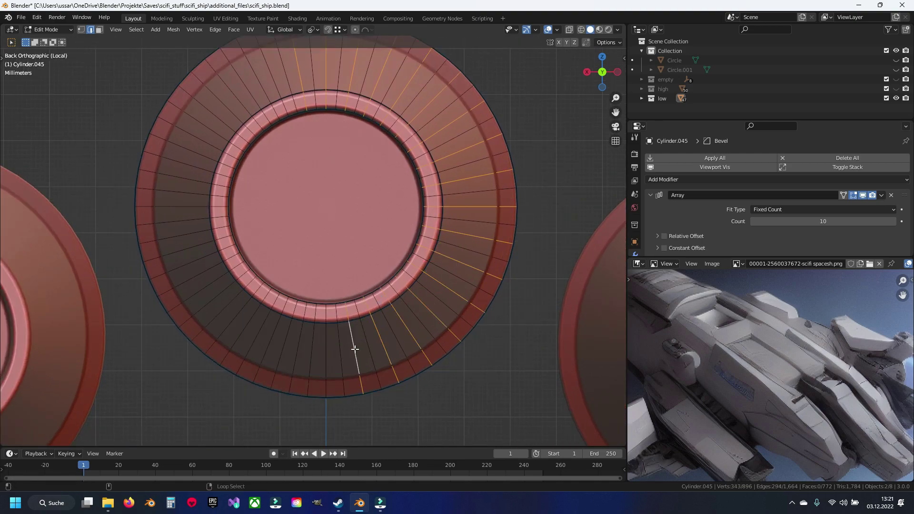
click(296, 349)
click(267, 345)
click(239, 336)
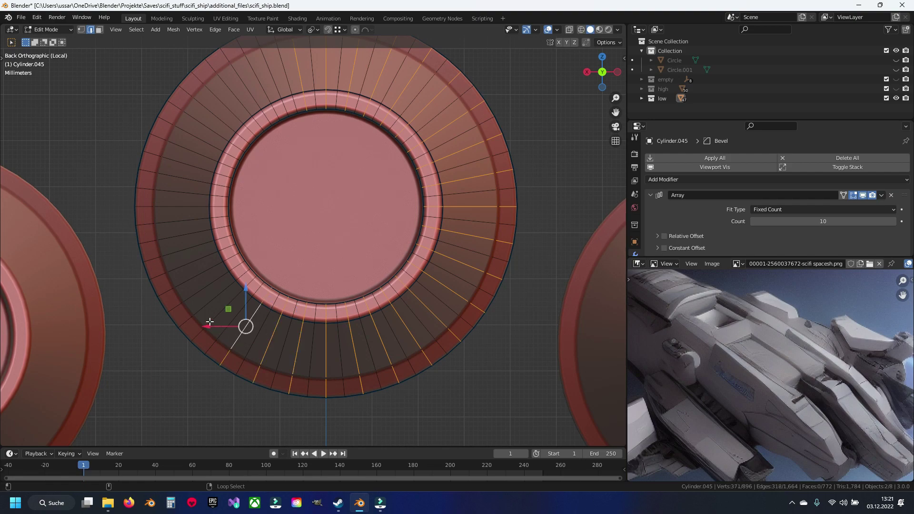
Add the remaining radial edge loops up the left side of the ring.
click(188, 269)
click(168, 239)
click(166, 217)
click(164, 189)
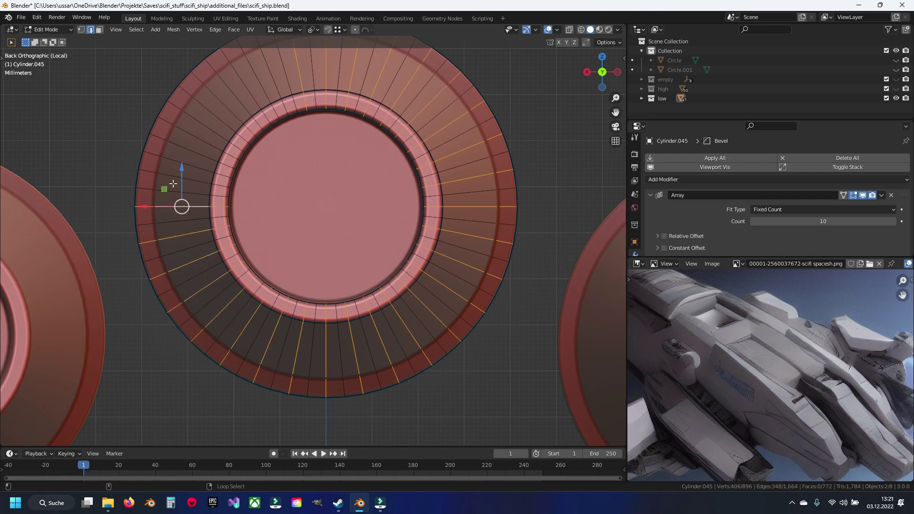
click(186, 151)
click(210, 127)
click(233, 109)
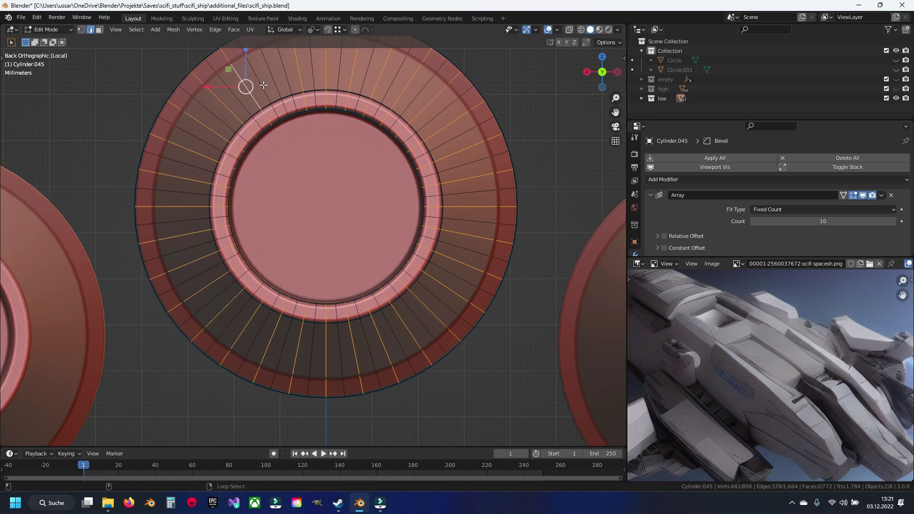
Dissolve the selected radial loops, halving the nozzle's edges to 832.
key(x)
click(386, 229)
scroll(down, 3)
drag(375, 252, 342, 268)
Collapse the lower cylinder's big circular end face to a single centre point with Merge.
click(317, 312)
key(x)
key(Escape)
key(F3)
text(merge)
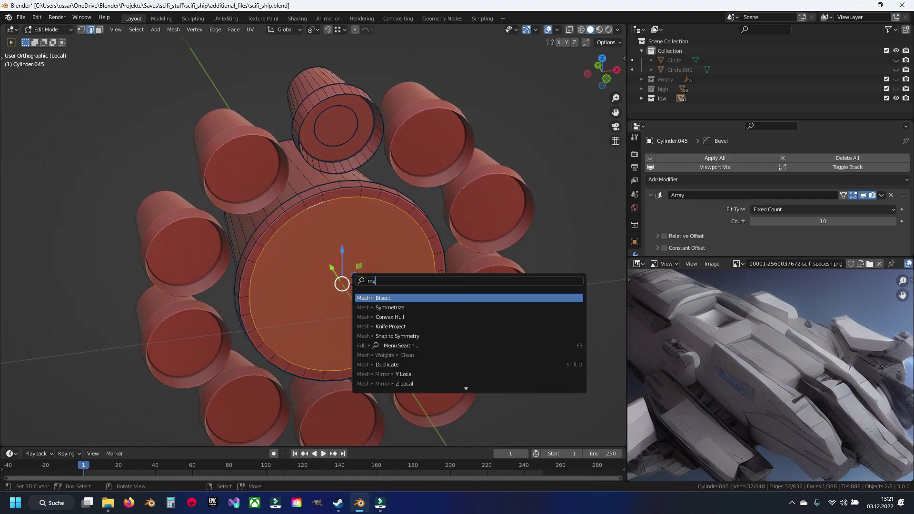
key(Return)
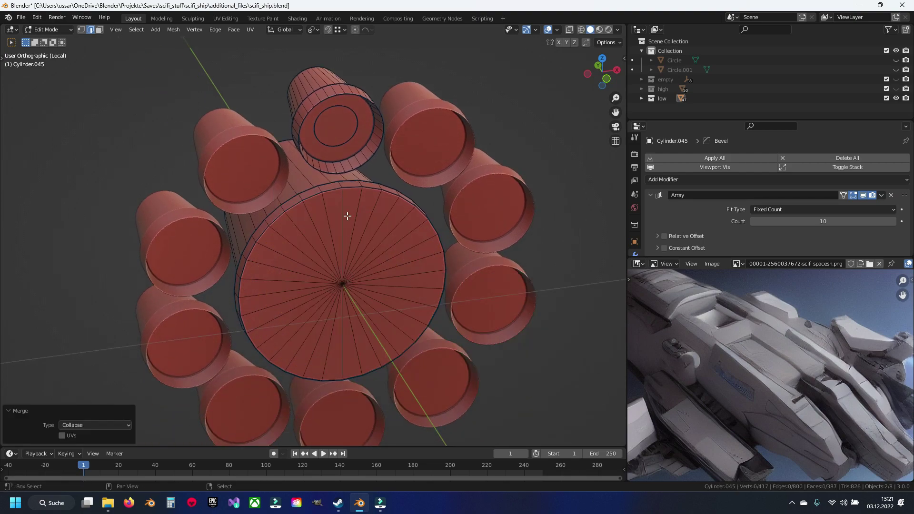
Inset the upper cylinder's end face and collapse it to a centre point.
drag(350, 231, 350, 300)
scroll(up, 3)
click(284, 149)
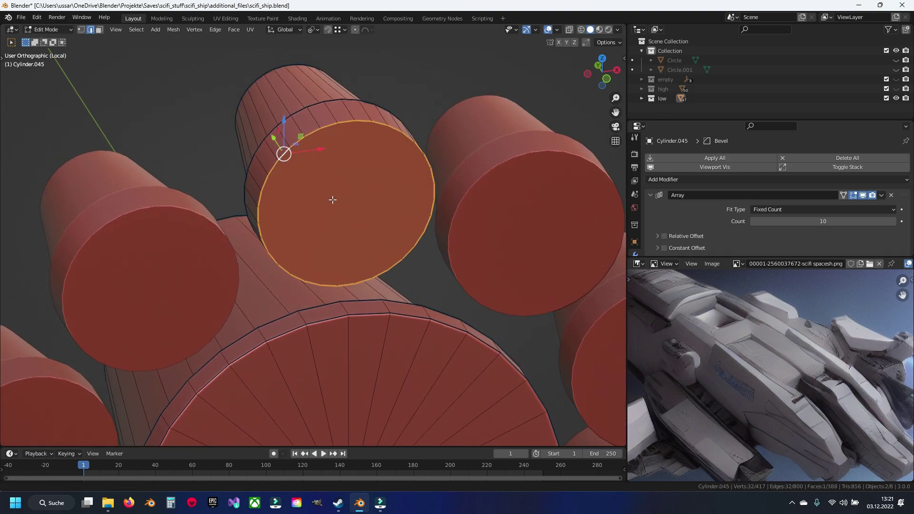
scroll(up, 3)
scroll(up, 3)
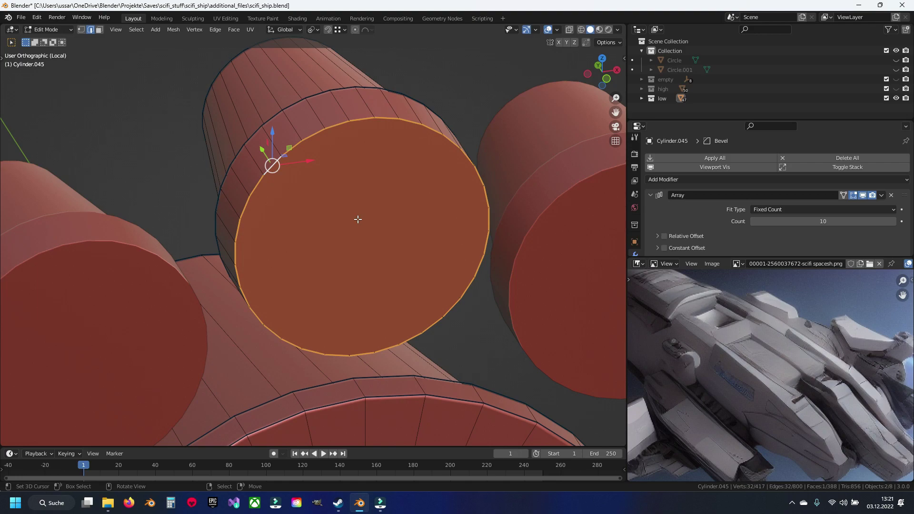
key(i)
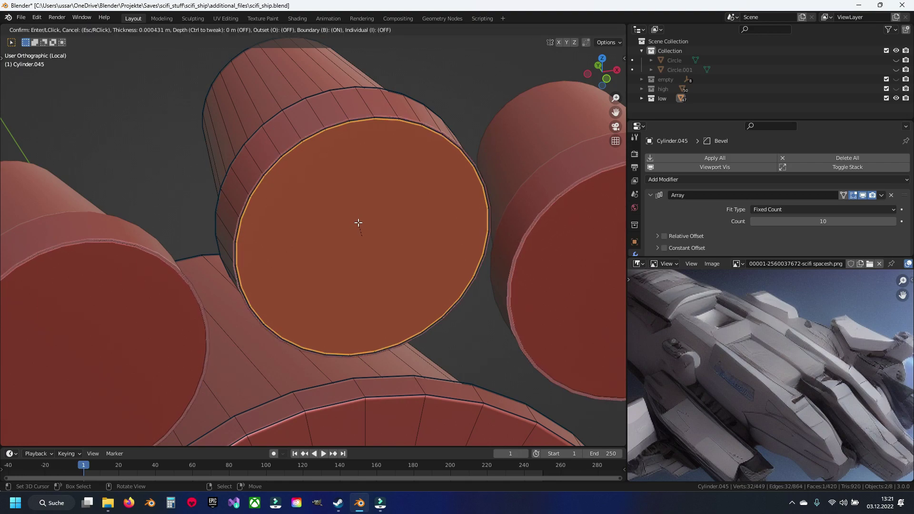
click(358, 219)
key(F3)
key(Return)
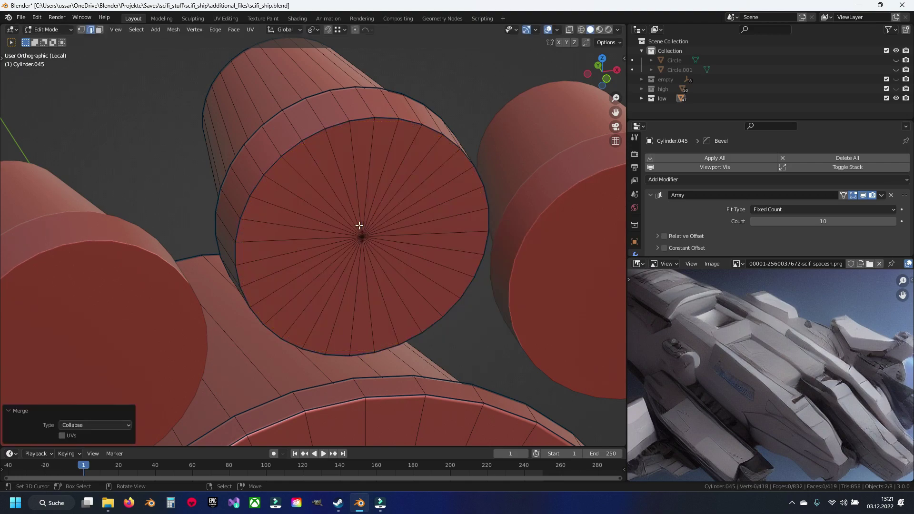
Inset the small cylinder's inner face and collapse it to a centre point.
scroll(down, 3)
key(Tab)
drag(256, 255, 479, 200)
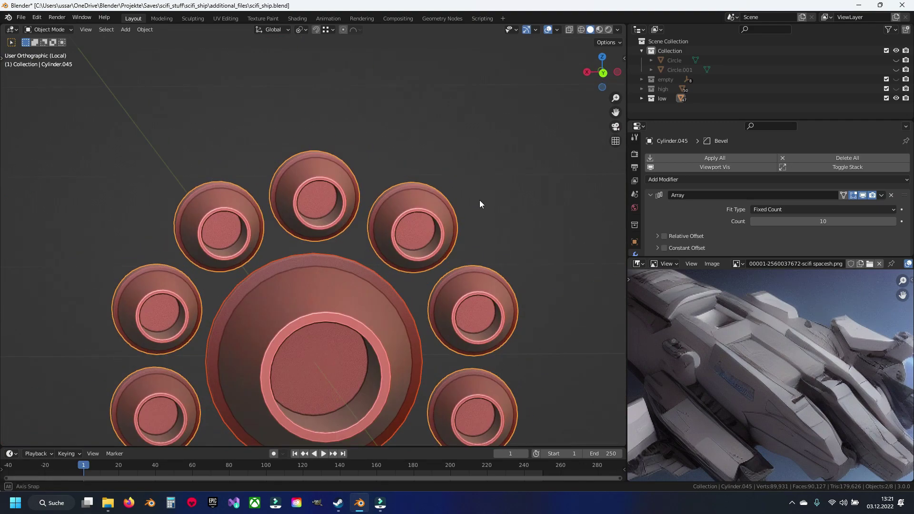
key(Tab)
scroll(up, 3)
scroll(up, 3)
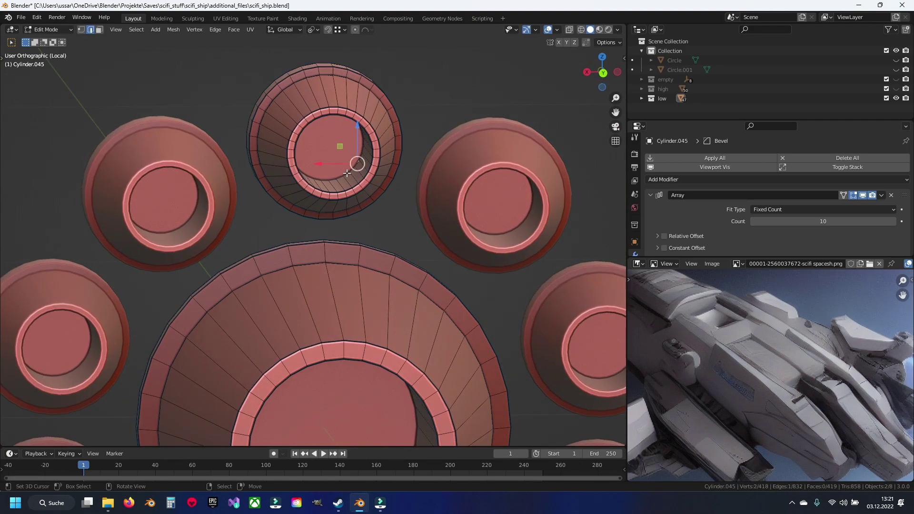
key(3)
click(346, 171)
drag(346, 172, 340, 184)
key(i)
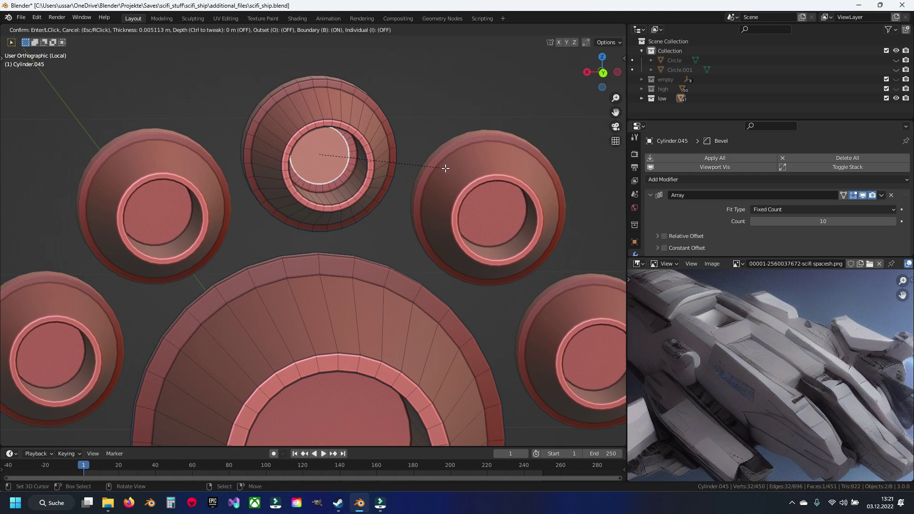
click(446, 169)
key(F3)
key(Return)
Inset the big cylinder's inner face and collapse it to a centre point.
scroll(down, 3)
click(336, 286)
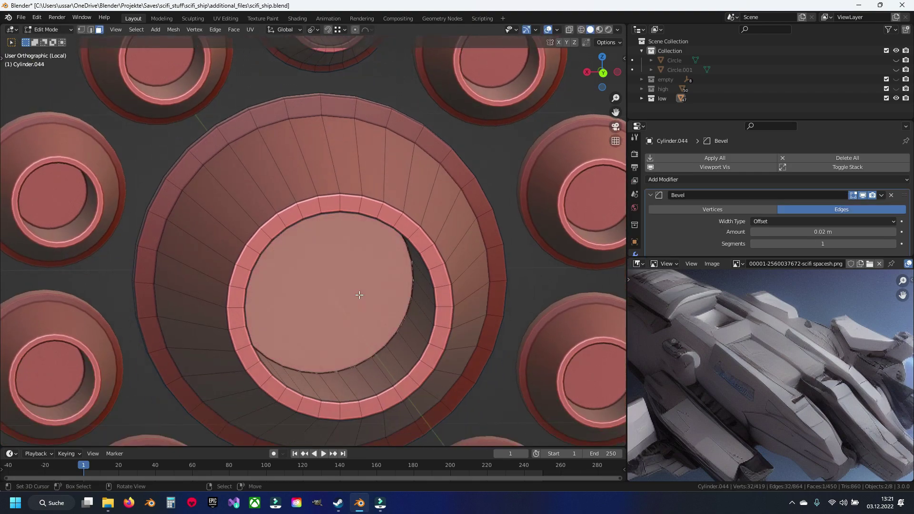
key(i)
click(316, 273)
key(F3)
key(Return)
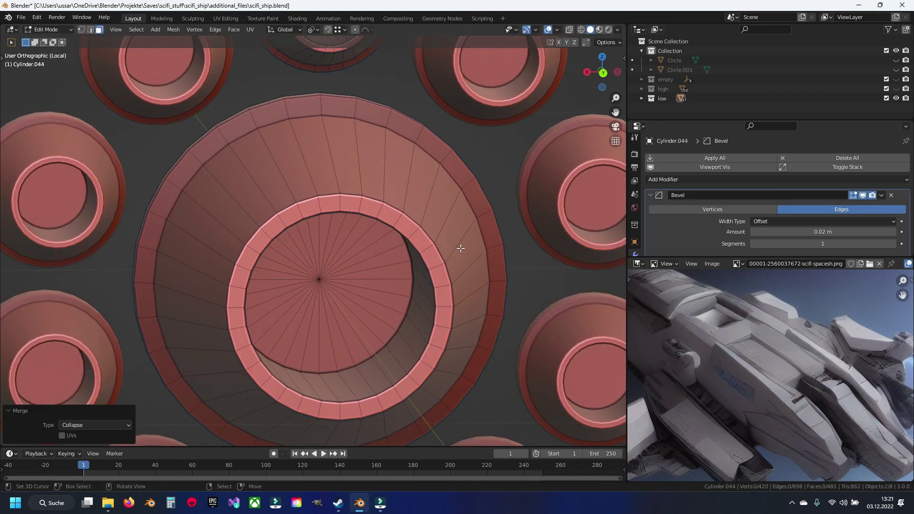
Return to Object Mode, exit local view, and save scifi_ship.blend.
key(Tab)
scroll(down, 3)
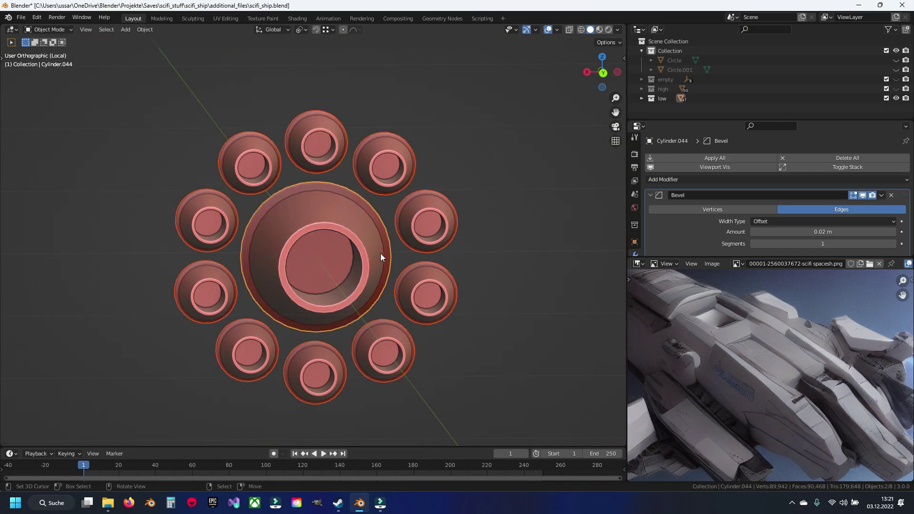
key(KP_Divide)
key(ctrl+s)
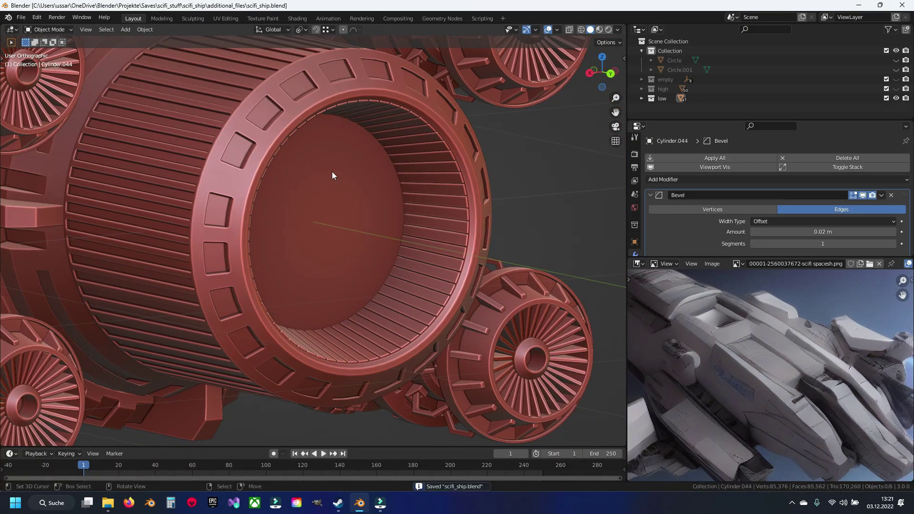
Isolate the Cylinder.043 engine housing in local view, enter Edit Mode, and save.
scroll(down, 3)
scroll(down, 3)
scroll(down, 3)
click(342, 257)
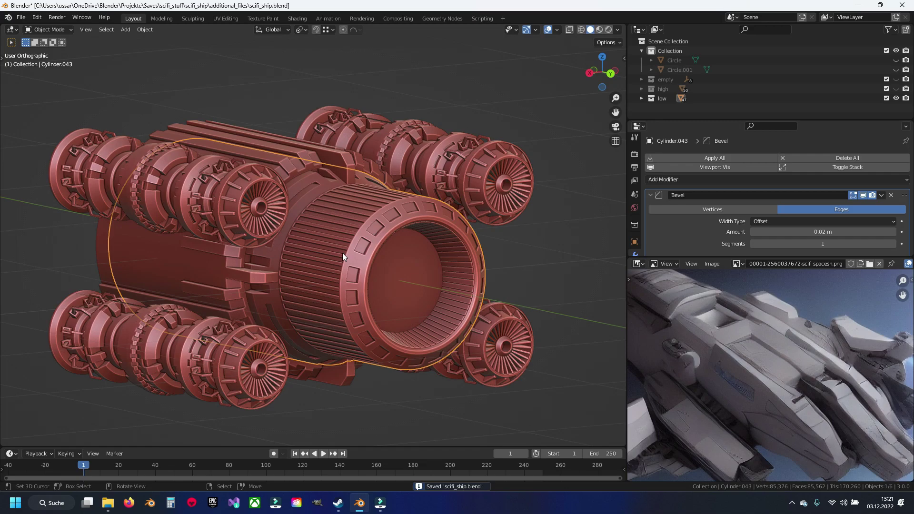
key(KP_Divide)
scroll(up, 3)
key(Tab)
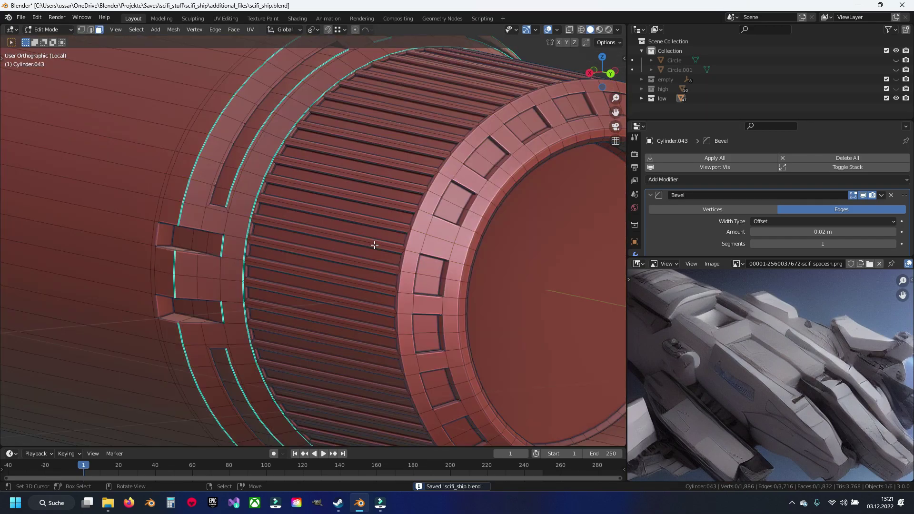
key(ctrl+s)
scroll(up, 3)
scroll(up, 3)
Add the first ribbed slat faces around the housing to the selection.
click(336, 244)
click(350, 152)
click(352, 310)
click(484, 104)
scroll(down, 3)
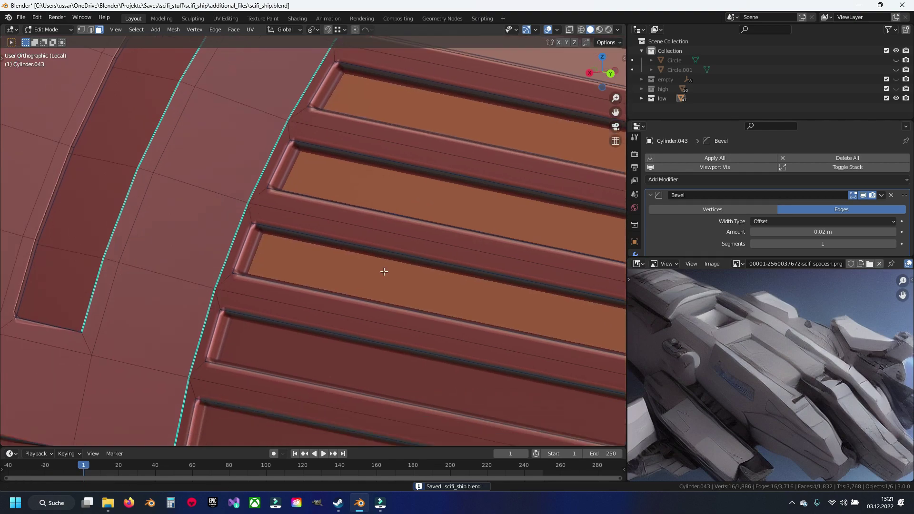
scroll(down, 3)
click(344, 322)
click(357, 362)
scroll(down, 3)
click(316, 245)
click(309, 307)
click(303, 340)
click(302, 385)
drag(302, 385, 196, 141)
click(196, 141)
click(216, 176)
click(267, 210)
click(307, 241)
click(333, 267)
click(377, 310)
click(417, 340)
click(507, 381)
drag(516, 387, 357, 219)
click(385, 230)
click(424, 248)
click(457, 266)
click(495, 281)
click(529, 296)
drag(529, 296, 271, 310)
click(167, 337)
click(245, 292)
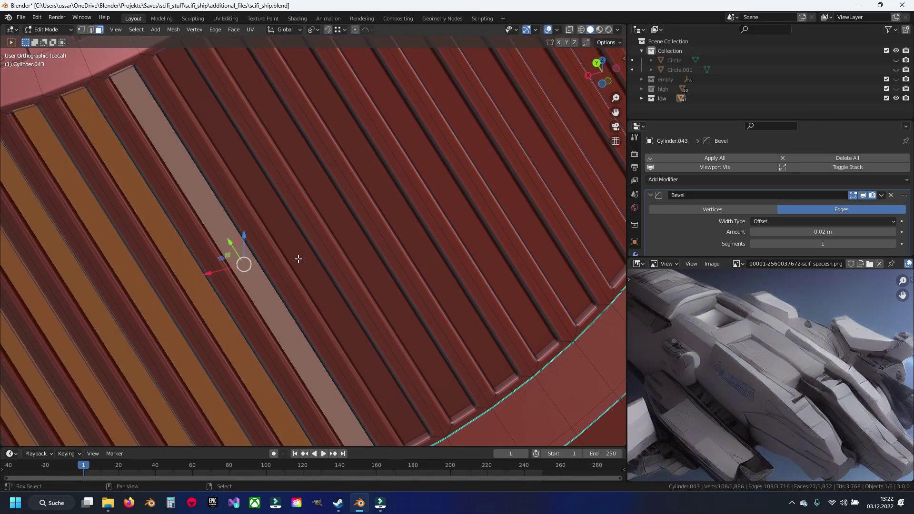
click(333, 238)
click(371, 222)
click(414, 202)
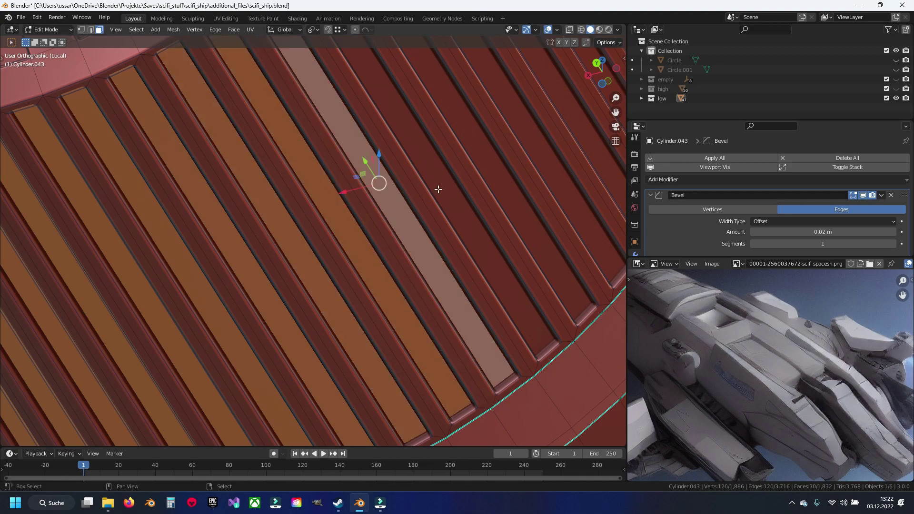
click(453, 181)
click(481, 162)
click(531, 136)
click(562, 114)
drag(562, 114, 386, 267)
click(390, 257)
click(423, 224)
click(438, 186)
click(453, 153)
drag(458, 141, 405, 273)
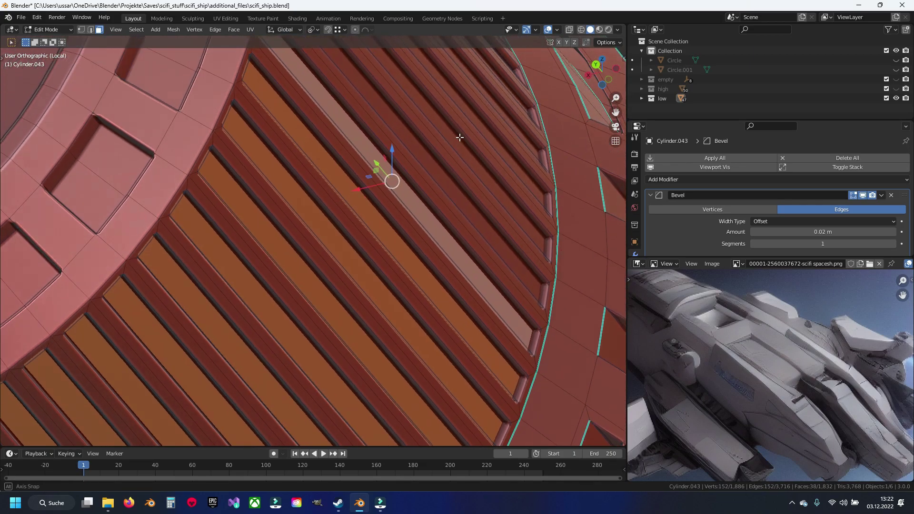
click(332, 390)
click(333, 336)
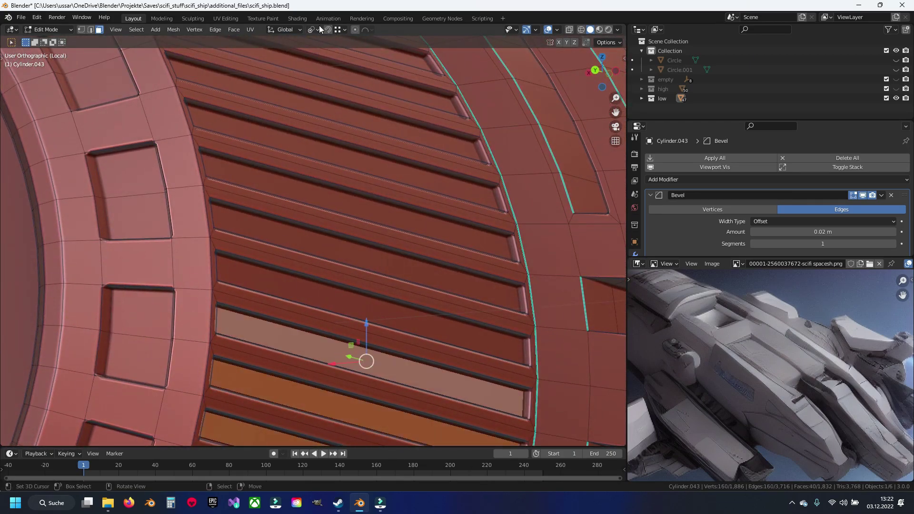
Change the transform pivot setting and select the remaining slat faces.
click(319, 28)
click(329, 74)
click(333, 296)
click(336, 257)
click(336, 219)
click(323, 156)
click(319, 103)
click(322, 72)
drag(323, 73, 357, 306)
click(340, 305)
click(305, 276)
click(281, 262)
click(238, 228)
click(182, 198)
click(143, 165)
click(111, 139)
drag(111, 139, 535, 211)
click(344, 212)
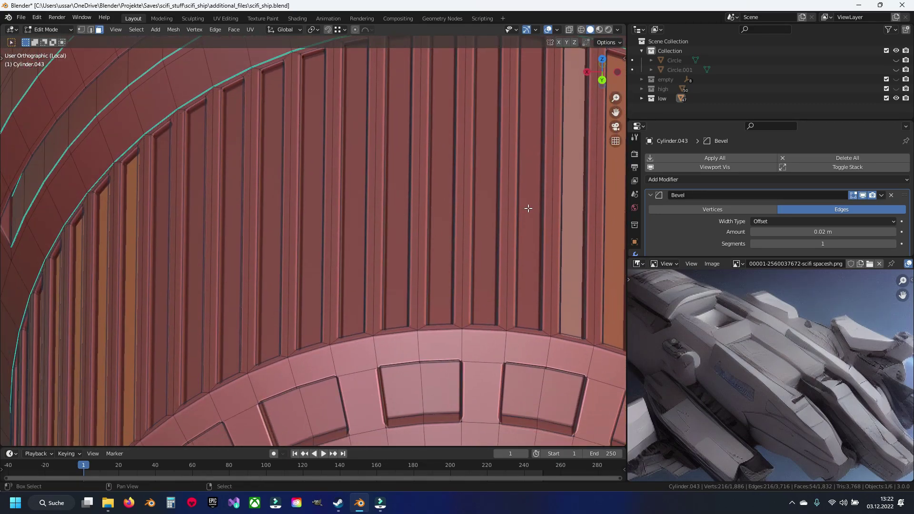
click(528, 208)
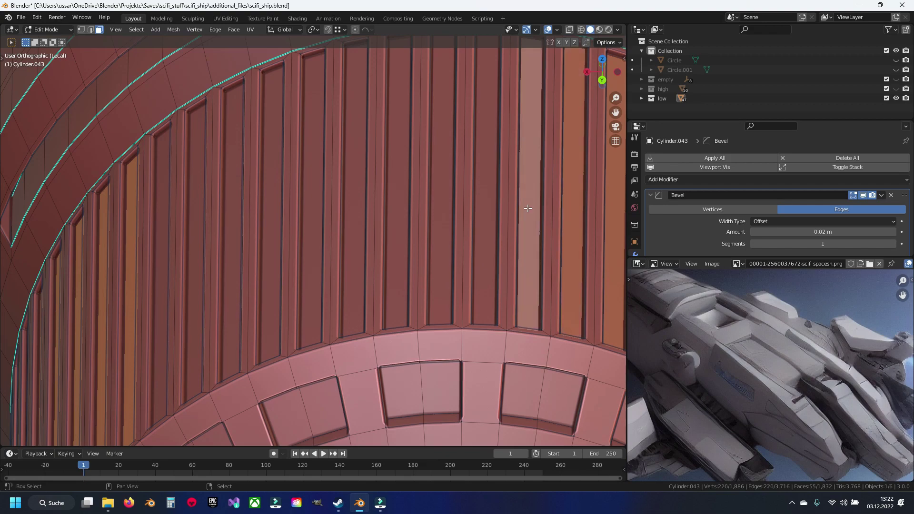
click(483, 220)
click(447, 226)
click(405, 239)
click(343, 257)
click(317, 267)
click(276, 281)
click(230, 292)
click(196, 310)
click(158, 326)
Dissolve the selected slats' edges, reducing the housing from 1,832 to 1,576 faces.
key(x)
click(450, 241)
drag(412, 239, 430, 205)
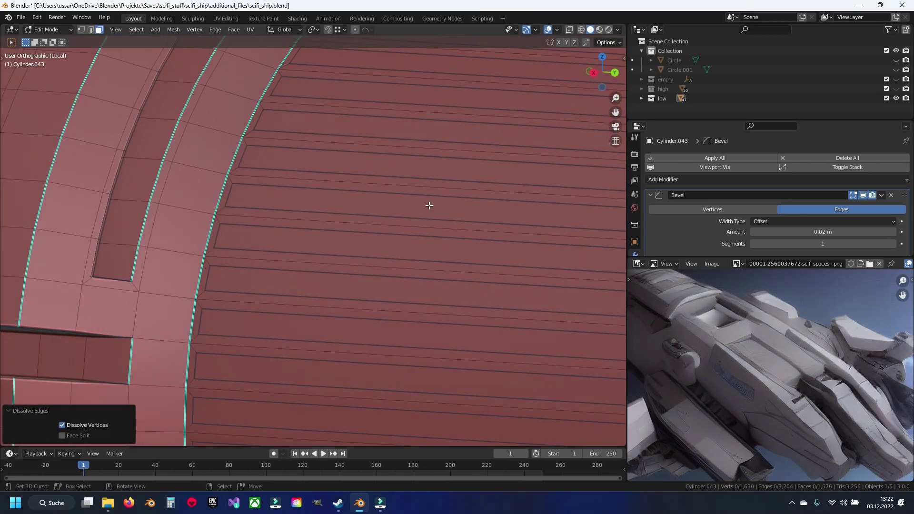
Add every diagonal rib slat face around Cylinder.043 to the selection.
click(369, 210)
click(392, 165)
click(410, 129)
click(427, 89)
click(360, 249)
click(347, 284)
click(335, 323)
drag(338, 316, 376, 202)
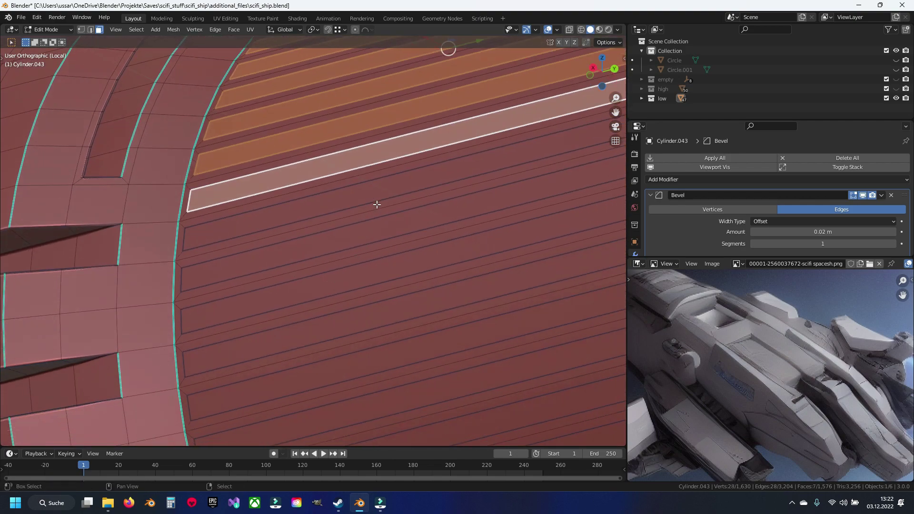
click(378, 192)
click(390, 223)
click(410, 264)
click(426, 309)
click(452, 350)
click(481, 385)
click(476, 417)
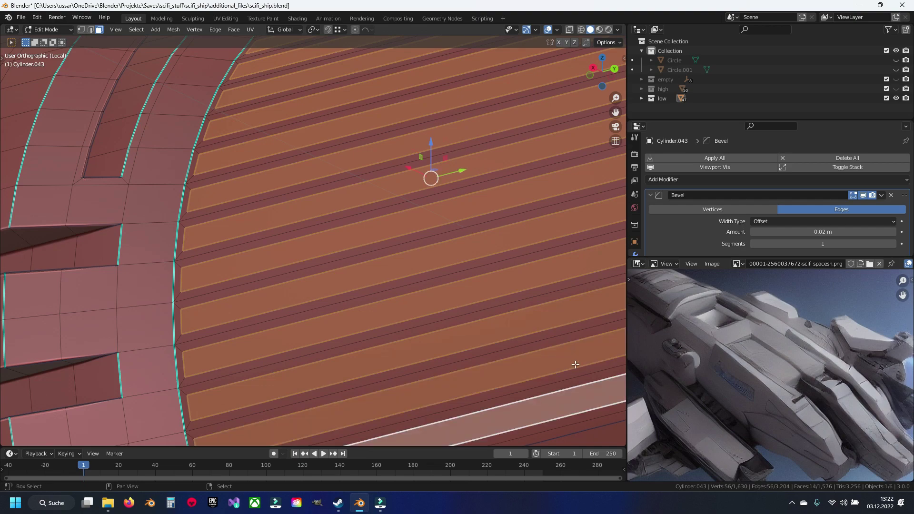
drag(477, 417, 479, 305)
click(224, 183)
click(256, 198)
click(286, 214)
click(316, 228)
click(362, 257)
click(390, 273)
click(431, 290)
click(460, 303)
click(514, 319)
click(547, 328)
click(588, 339)
drag(591, 341, 524, 313)
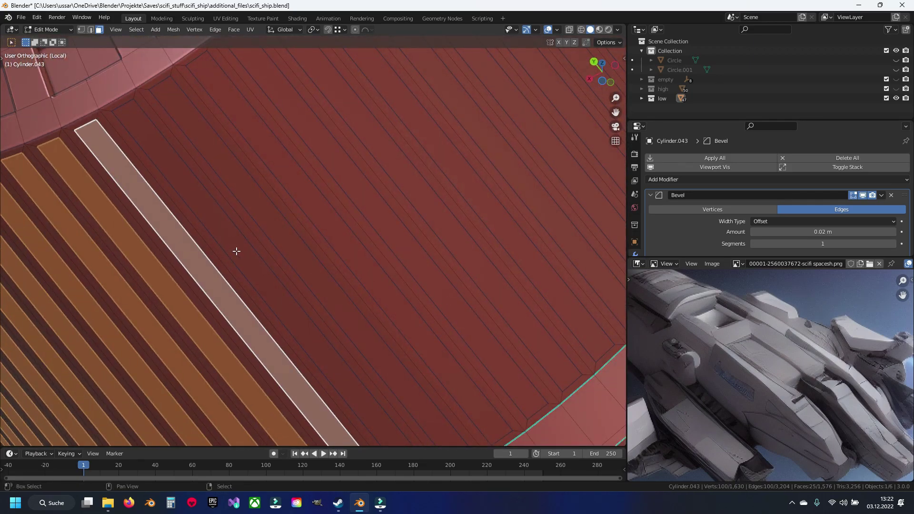
click(257, 234)
click(290, 207)
click(328, 188)
click(367, 164)
click(398, 143)
click(429, 128)
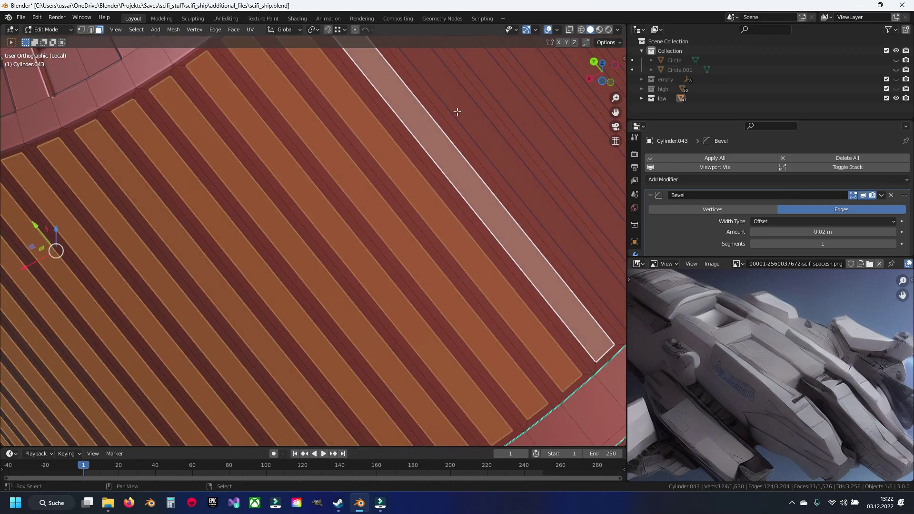
click(460, 113)
click(496, 97)
click(543, 81)
drag(543, 81, 402, 268)
click(394, 253)
click(424, 196)
click(450, 164)
click(453, 136)
click(476, 102)
click(515, 85)
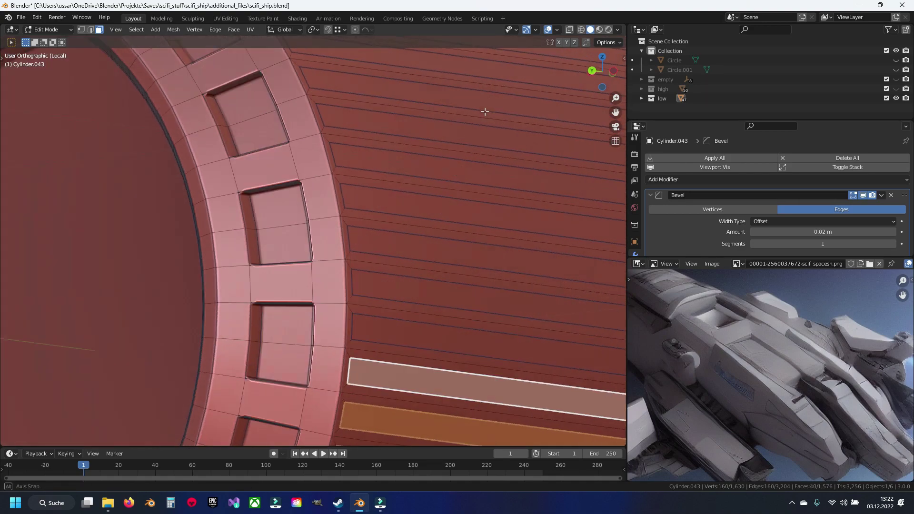
drag(514, 86, 372, 370)
click(372, 391)
click(379, 337)
click(377, 307)
click(377, 264)
click(378, 225)
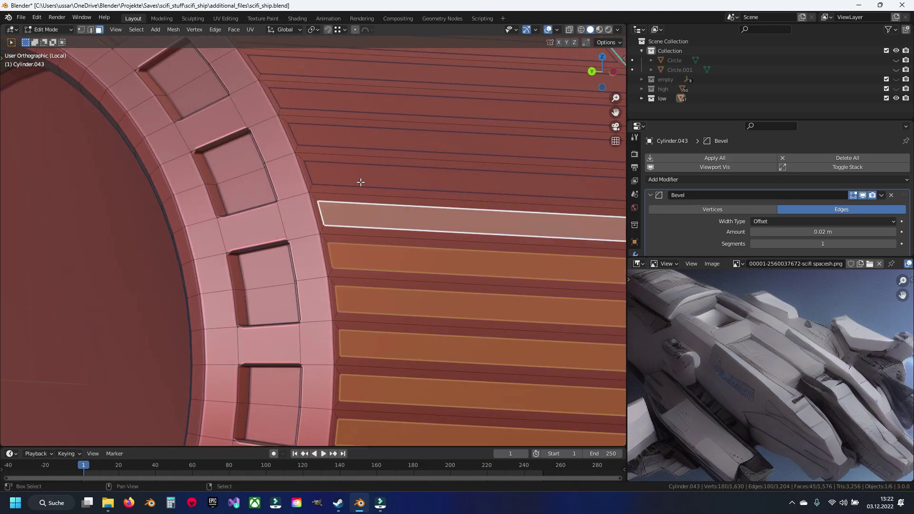
click(363, 185)
click(344, 139)
click(329, 102)
click(310, 78)
drag(310, 91, 410, 348)
click(374, 328)
click(343, 292)
click(312, 264)
click(281, 216)
click(259, 198)
click(209, 164)
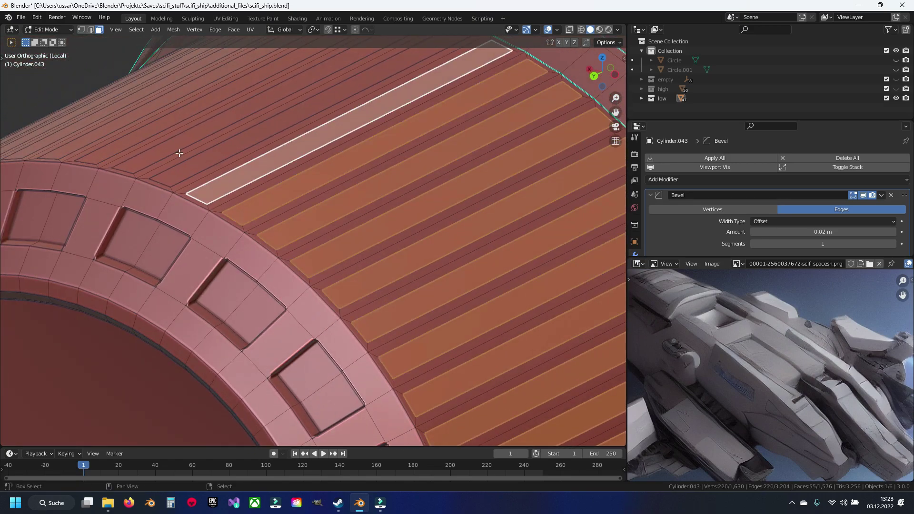
click(159, 149)
click(129, 140)
drag(128, 140, 198, 157)
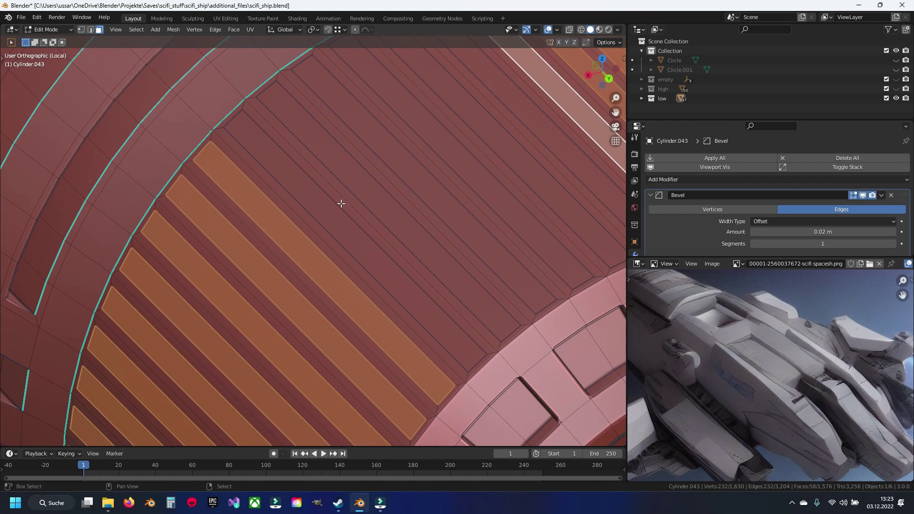
click(353, 224)
click(398, 209)
click(426, 179)
click(516, 138)
Dissolve the selected rib strips' edges, cutting the face count from 1,576 to 1,320.
key(x)
click(458, 186)
drag(460, 232, 291, 215)
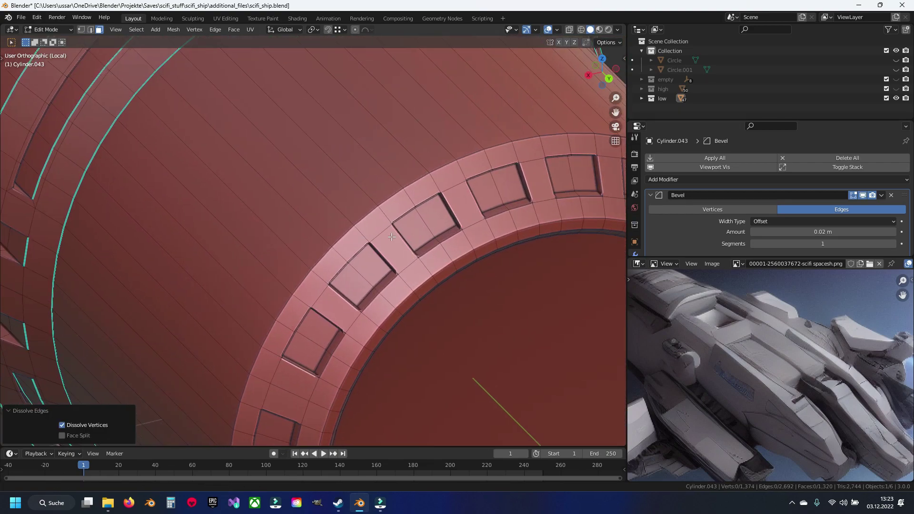
Select the inset square window faces on the visible side of the ring.
scroll(up, 3)
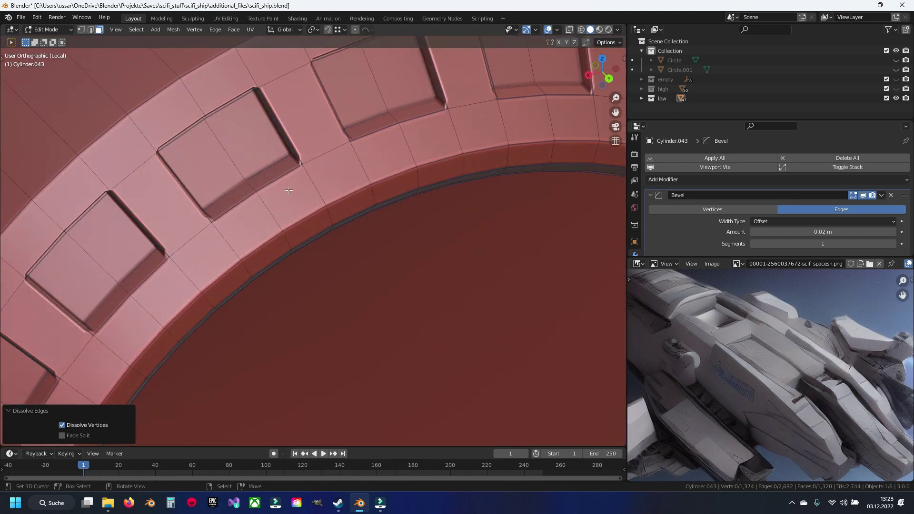
click(289, 190)
click(239, 160)
click(204, 152)
click(352, 95)
click(415, 86)
click(533, 67)
click(373, 90)
click(78, 277)
scroll(down, 3)
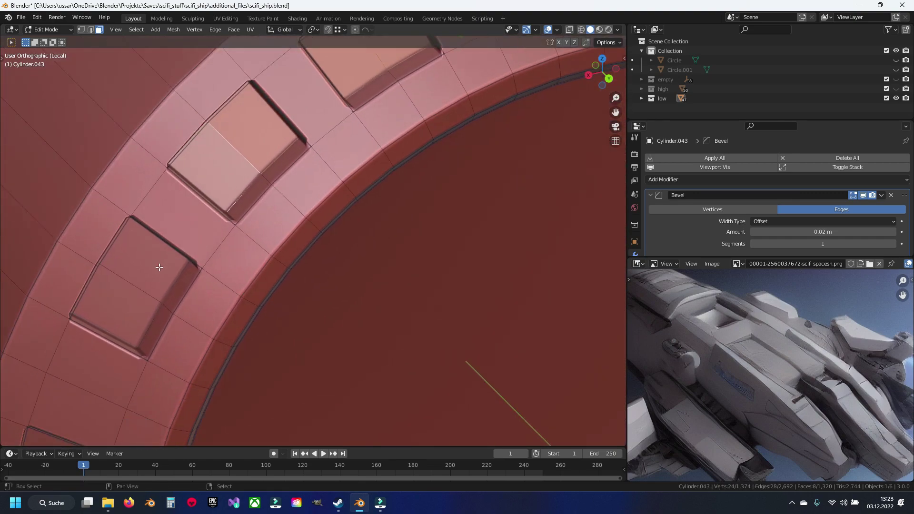
click(143, 259)
drag(143, 259, 228, 286)
click(232, 286)
click(238, 350)
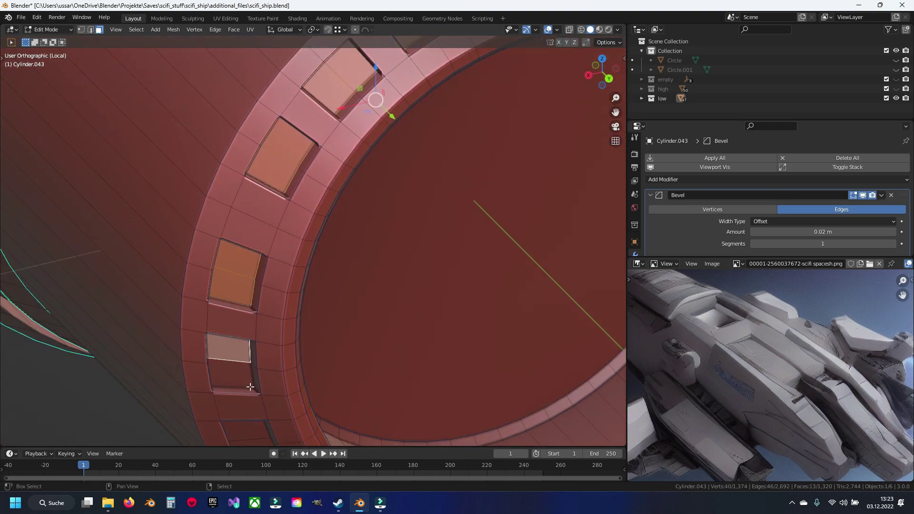
click(236, 376)
drag(235, 376, 272, 226)
click(250, 183)
click(249, 204)
click(288, 260)
click(316, 298)
click(362, 350)
click(431, 388)
click(481, 405)
click(469, 405)
click(520, 411)
Add the remaining window faces around the ring and dissolve their edges.
drag(520, 410, 524, 383)
click(411, 325)
click(443, 314)
click(496, 285)
click(532, 264)
click(571, 223)
click(596, 200)
drag(597, 200, 379, 274)
click(378, 274)
click(393, 238)
click(406, 184)
click(408, 153)
click(413, 80)
drag(413, 79, 364, 204)
click(364, 205)
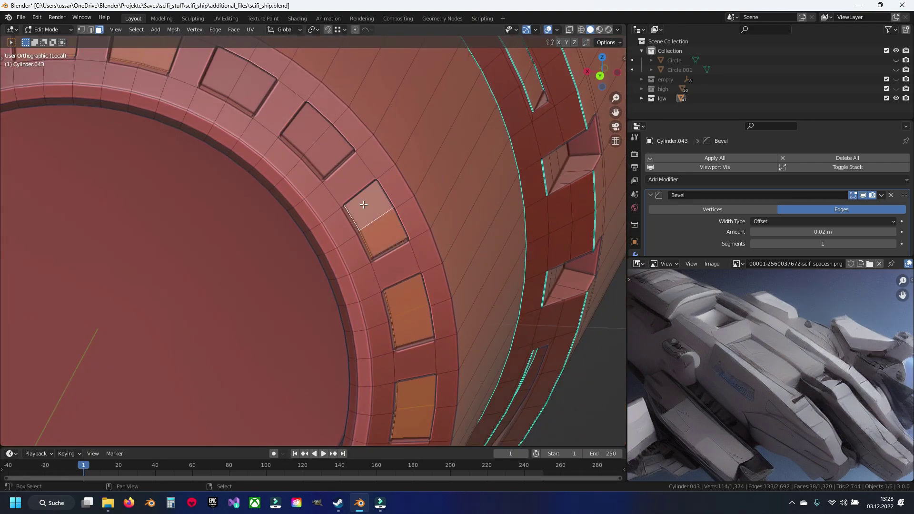
click(326, 155)
click(250, 87)
key(ctrl+x)
Select a new set of ring and window faces around the ring.
click(226, 88)
click(316, 141)
click(375, 220)
click(407, 311)
drag(407, 310, 407, 167)
click(404, 231)
click(380, 319)
drag(380, 319, 350, 213)
click(340, 227)
click(275, 283)
click(199, 324)
click(100, 341)
drag(100, 342, 135, 292)
scroll(up, 3)
click(329, 263)
click(233, 216)
click(160, 148)
click(110, 69)
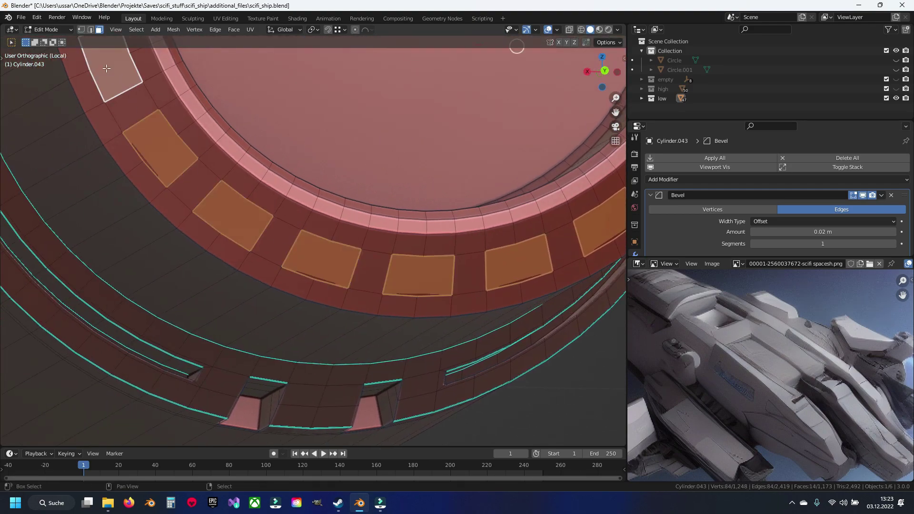
drag(111, 70, 242, 265)
Add the last ring faces to the selection and apply Dissolve Edges.
click(227, 217)
click(232, 142)
drag(231, 142, 254, 237)
click(254, 236)
click(320, 163)
click(404, 113)
scroll(down, 3)
key(x)
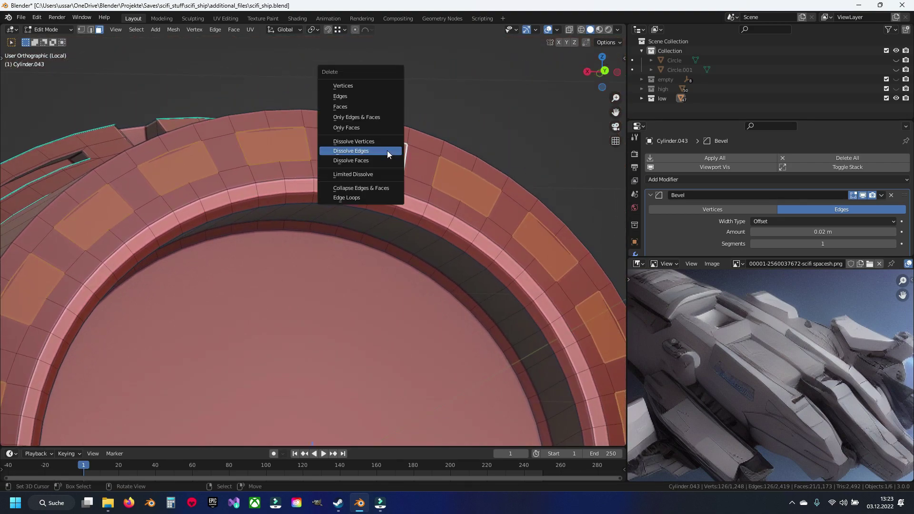
click(388, 150)
Undo that dissolve, cancel the delete menu, and switch to vertex select mode.
scroll(up, 3)
drag(327, 241, 332, 248)
key(ctrl+z)
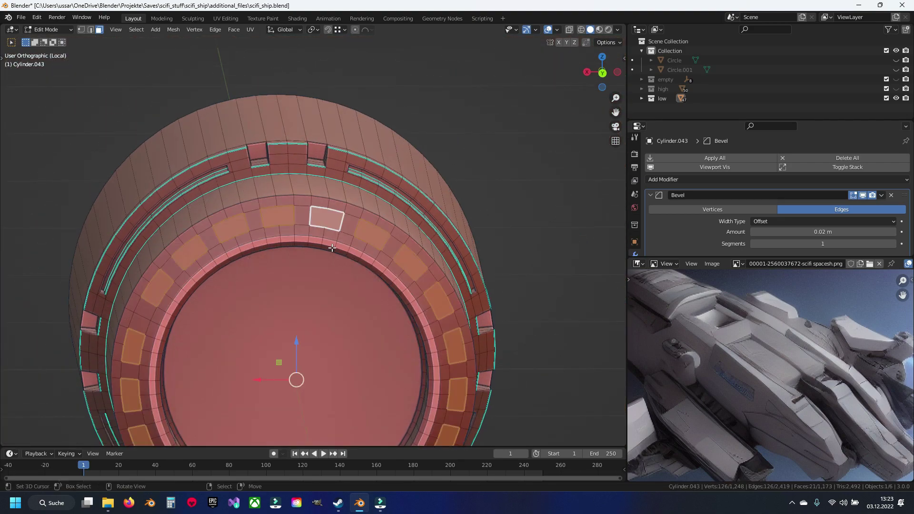
key(x)
key(Escape)
drag(335, 245, 332, 233)
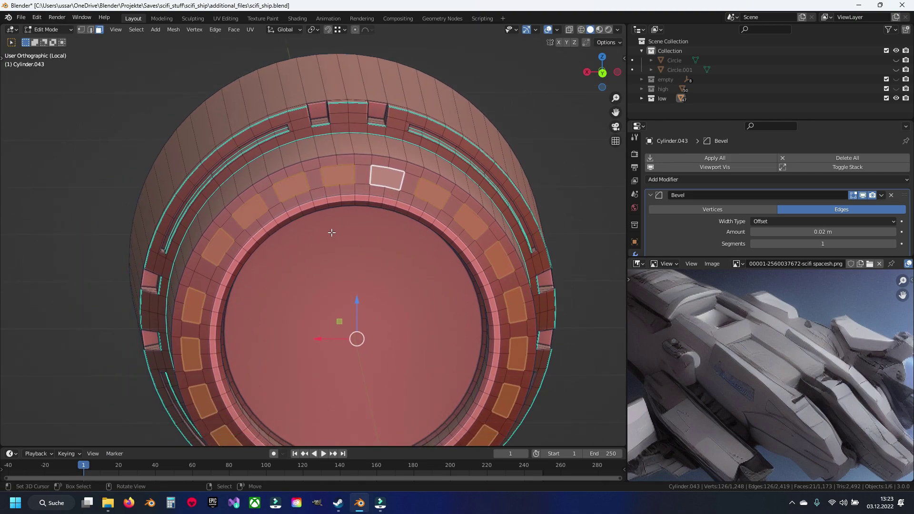
key(1)
scroll(up, 3)
Check the edge bevel weights in the N panel, deselect everything, and save.
key(n)
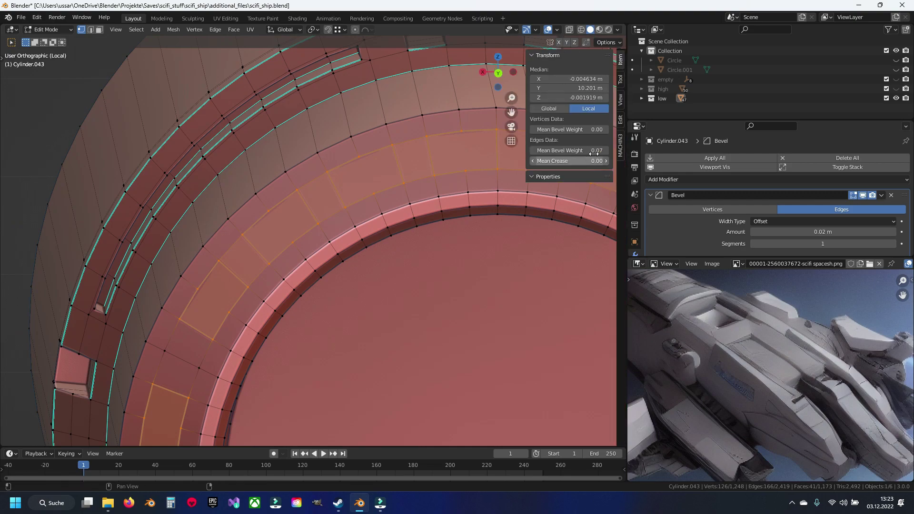
key(n)
key(alt+a)
key(ctrl+s)
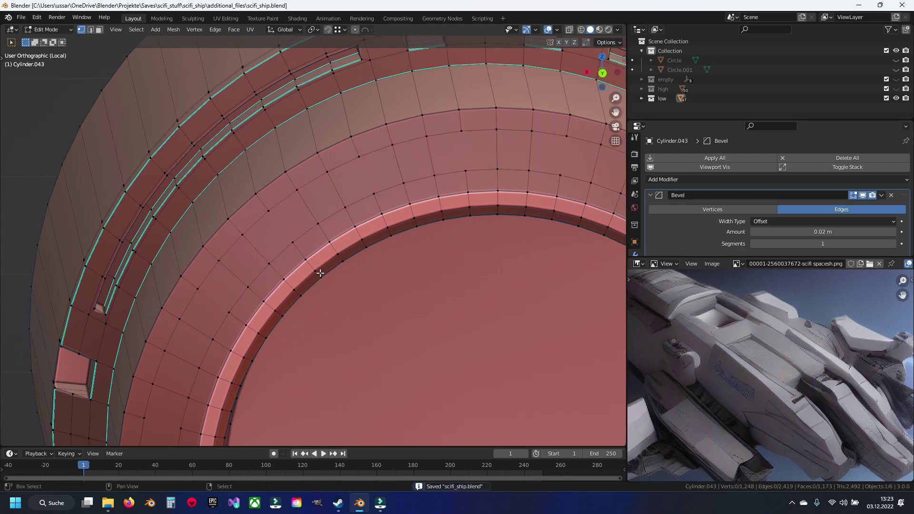
Connect the first pairs of ring vertices with new edges using J.
drag(342, 232, 357, 214)
click(243, 294)
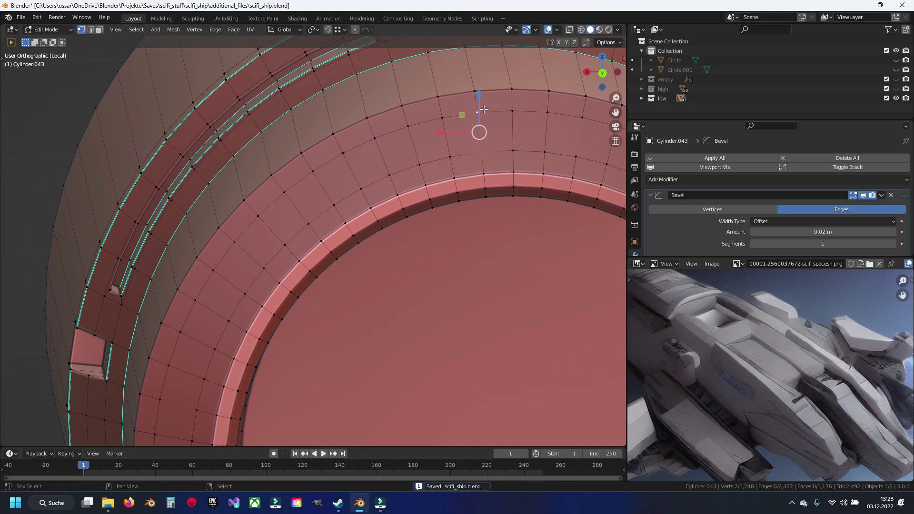
drag(582, 194, 417, 160)
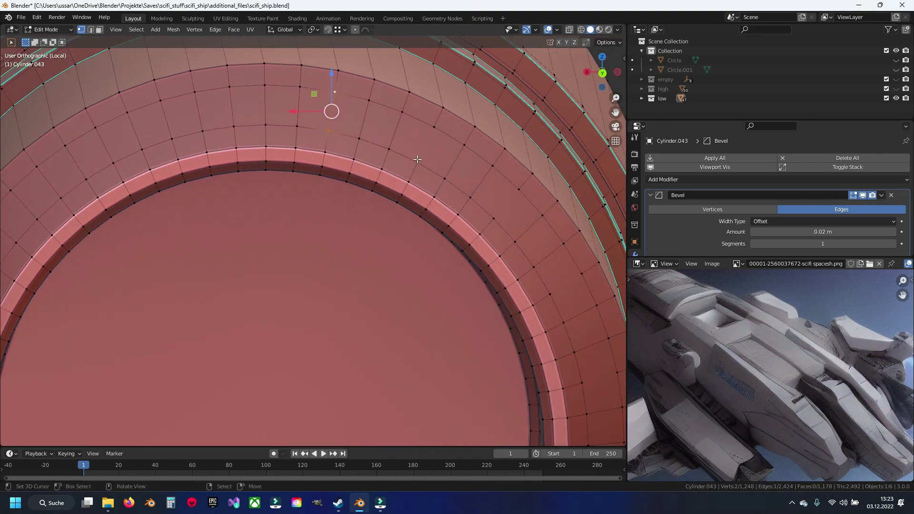
click(526, 190)
drag(526, 190, 510, 216)
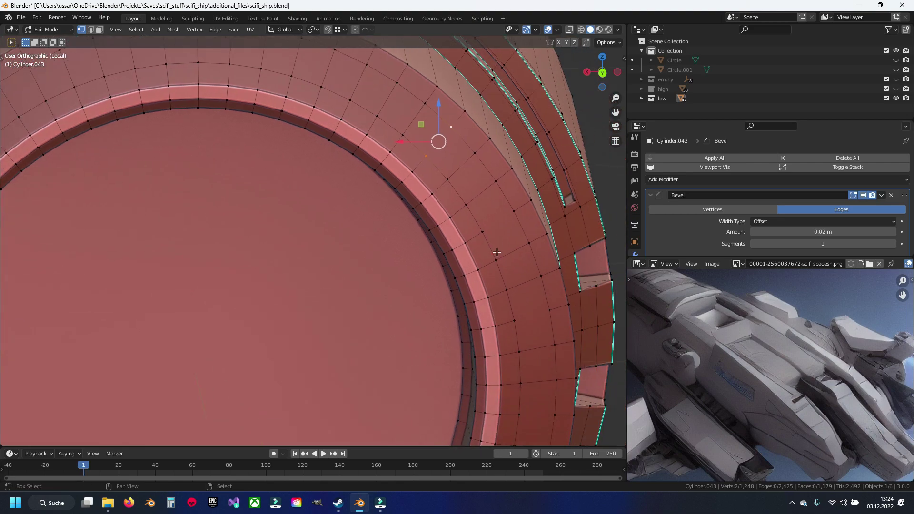
drag(538, 316, 477, 239)
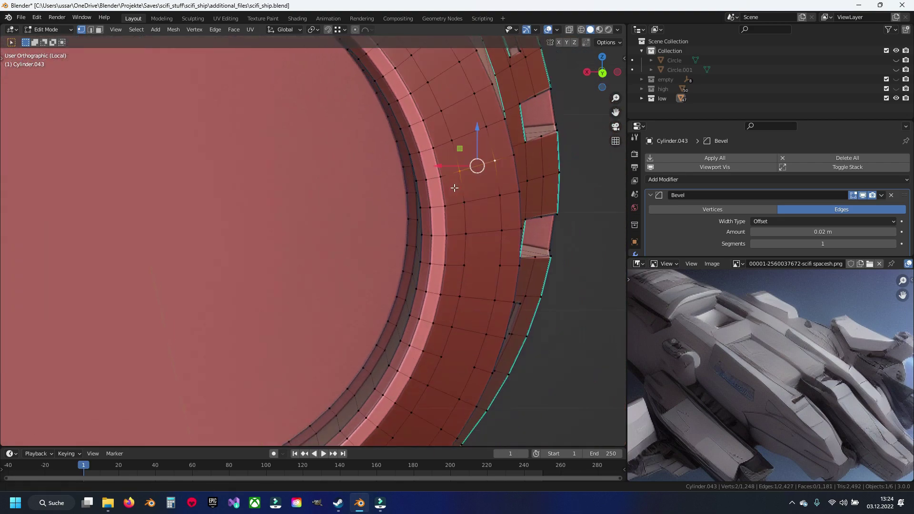
key(j)
drag(455, 344, 440, 203)
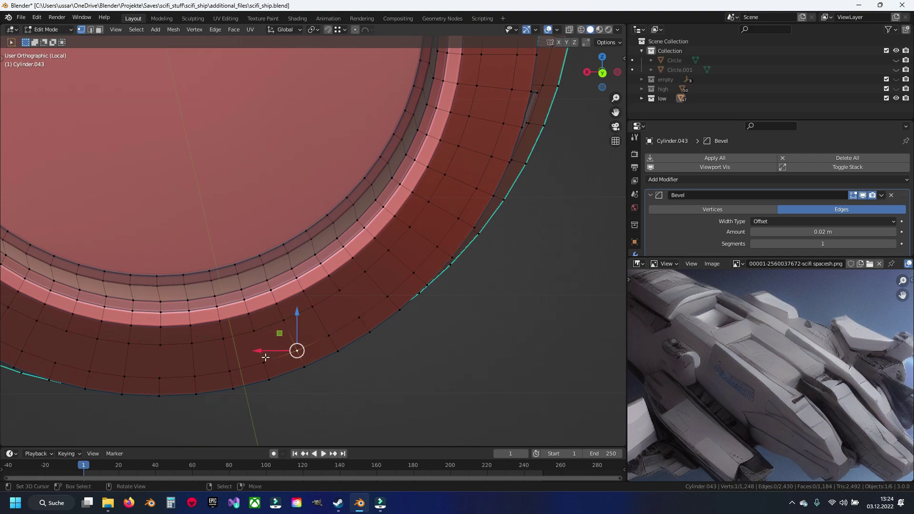
key(j)
Join more vertex pairs along the ring with new edges.
drag(155, 350, 365, 306)
click(362, 307)
key(j)
click(252, 269)
click(192, 202)
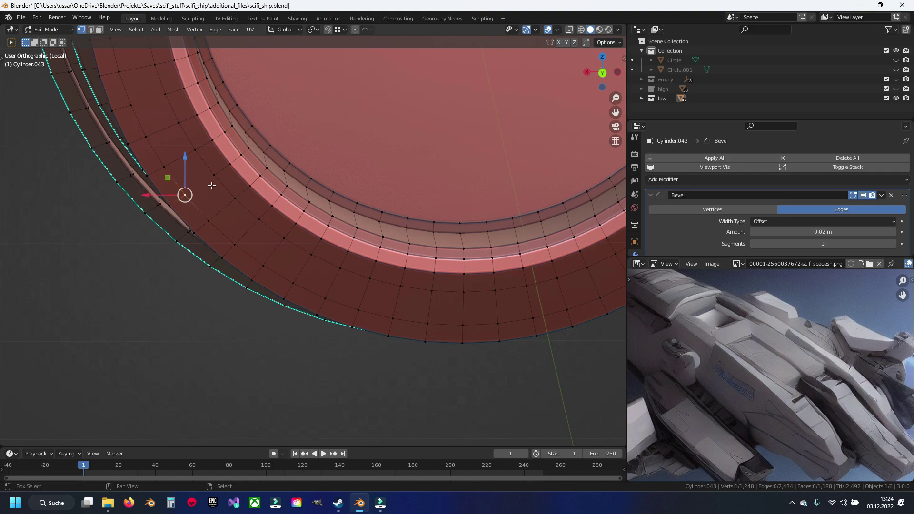
drag(211, 170, 246, 229)
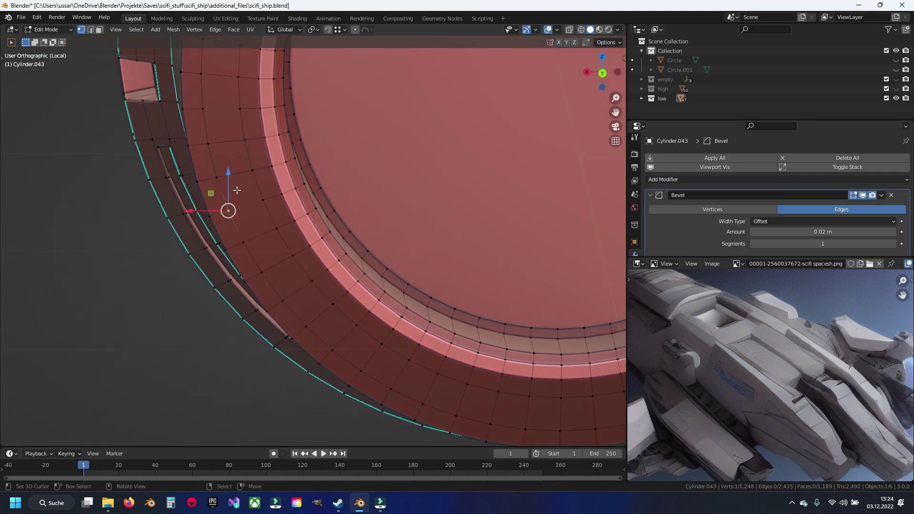
click(229, 212)
click(263, 196)
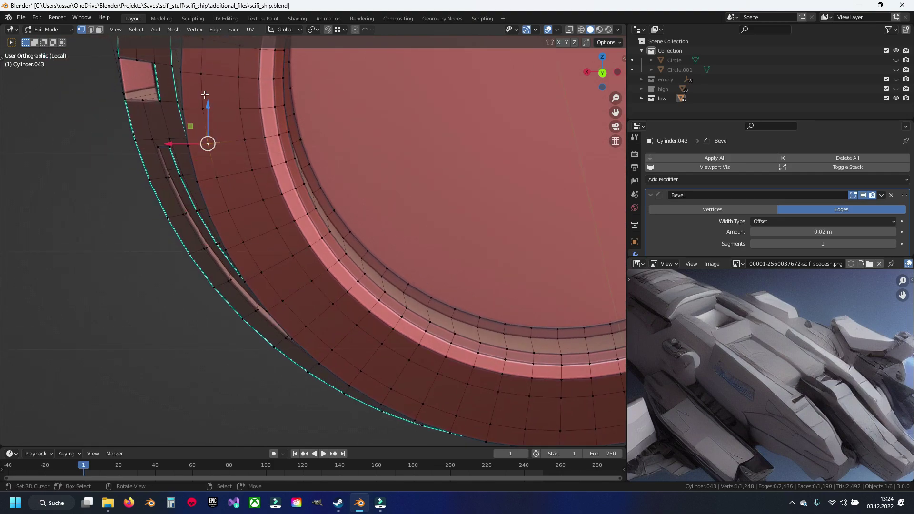
Clear the vertex selection and select the cylinder's inner circular end face.
drag(239, 98, 244, 239)
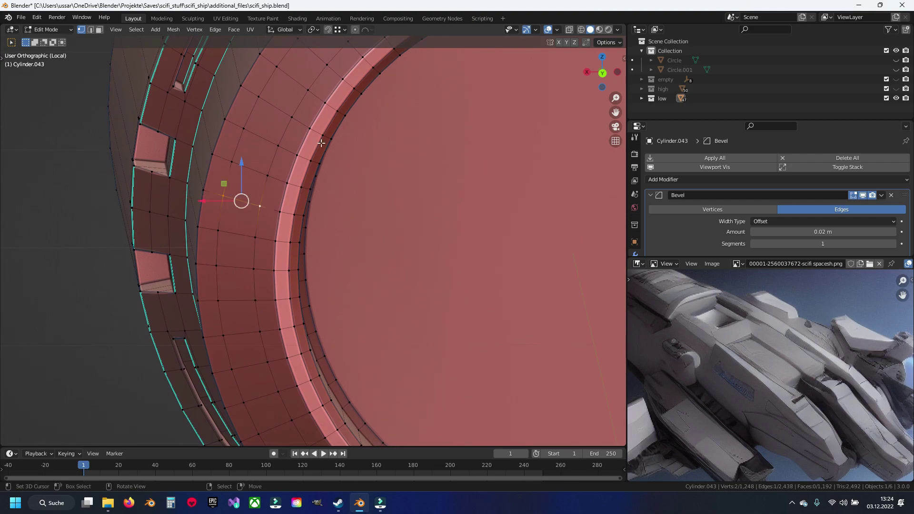
scroll(down, 3)
scroll(down, 3)
click(347, 220)
click(369, 284)
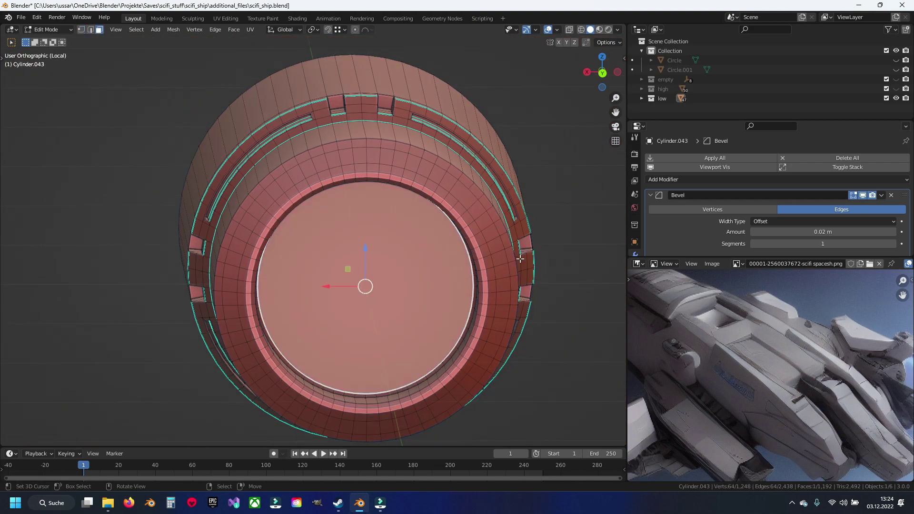
Merge the inner end face into a single centre point and save the file.
key(m)
click(519, 254)
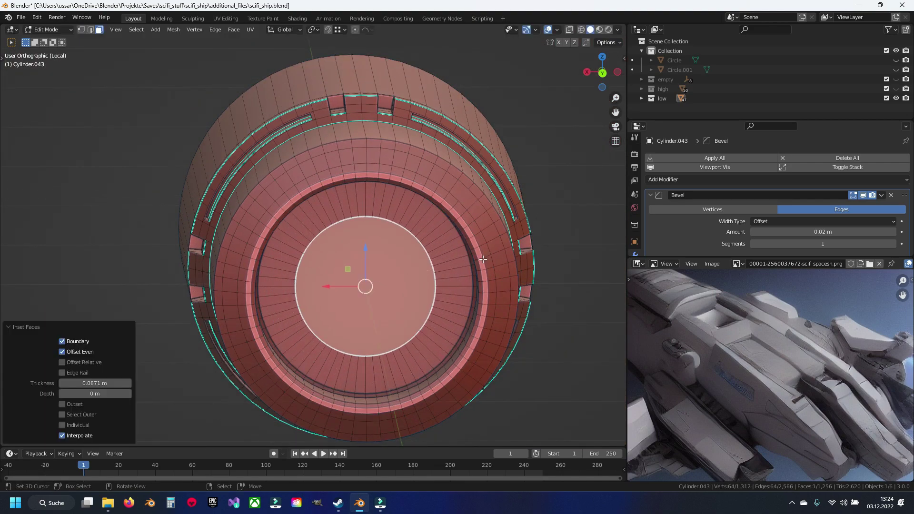
key(ctrl+s)
scroll(up, 3)
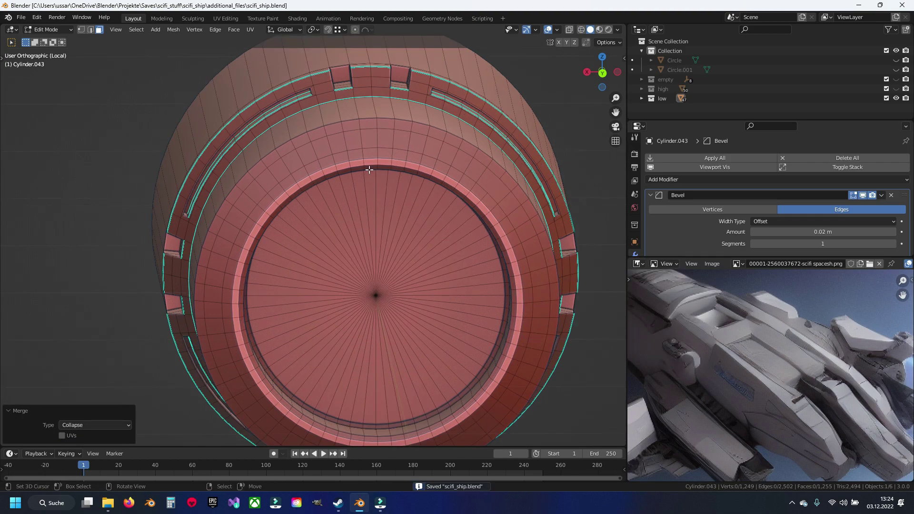
Try dissolving the inner ring loop, then undo it and reselect a vertex.
key(2)
click(323, 141)
key(x)
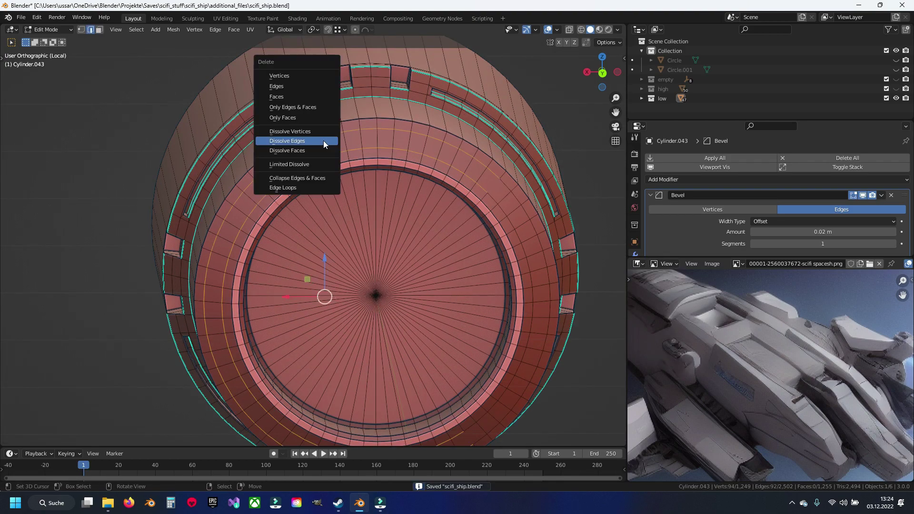
key(ctrl+z)
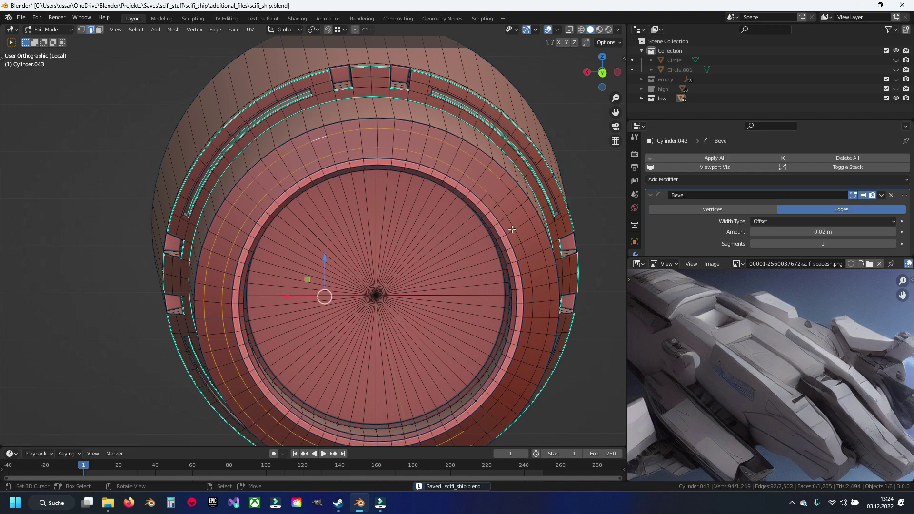
key(1)
drag(499, 183, 461, 190)
click(461, 190)
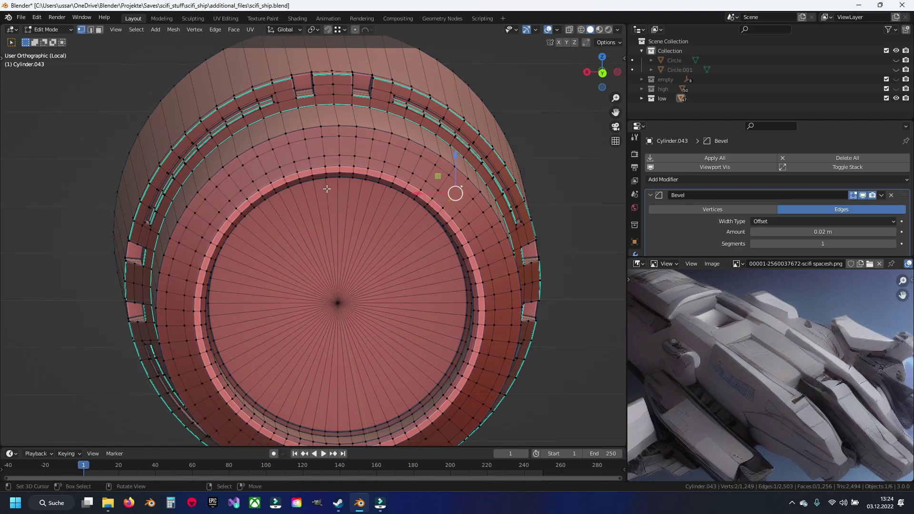
Dissolve the edges of the end's inner ring loop and save the file.
key(2)
click(319, 143)
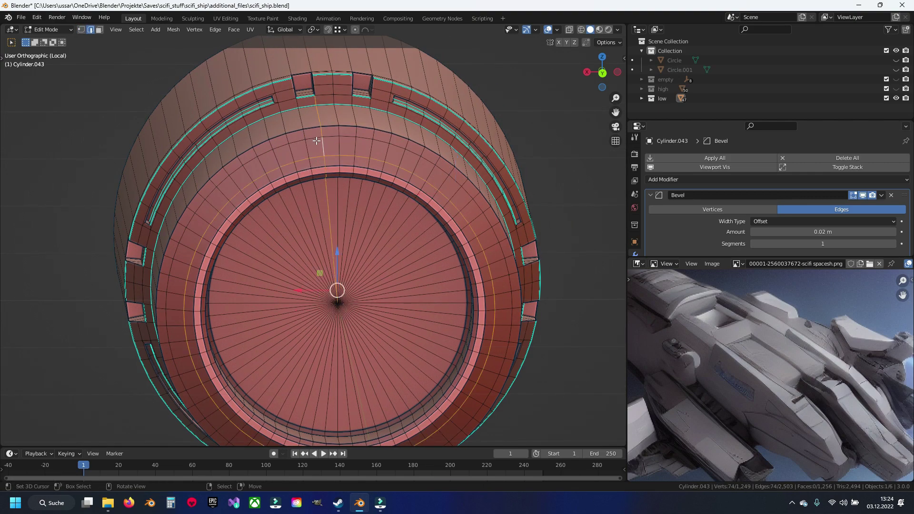
key(x)
click(334, 202)
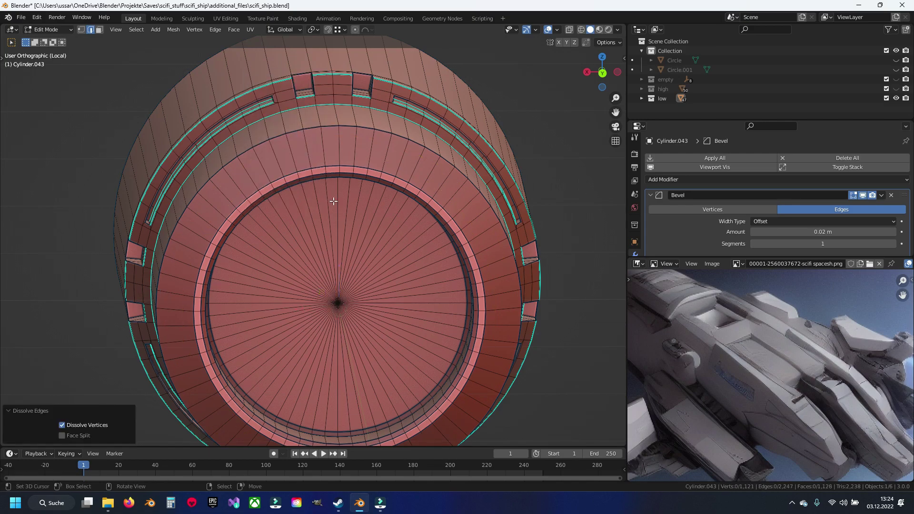
key(ctrl+s)
drag(368, 228, 369, 243)
Dissolve a ring loop on the housing, redoing the dissolve once after an undo.
click(325, 196)
key(x)
click(324, 193)
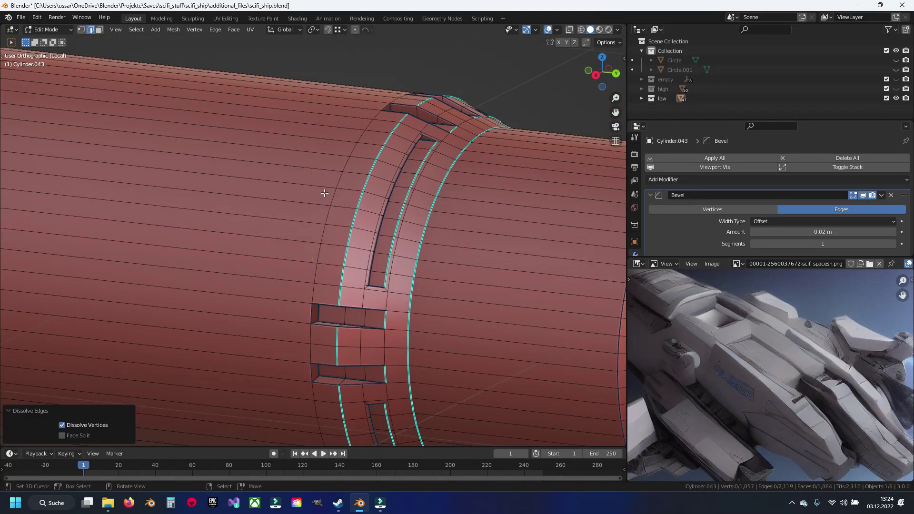
key(ctrl+z)
drag(323, 189, 333, 187)
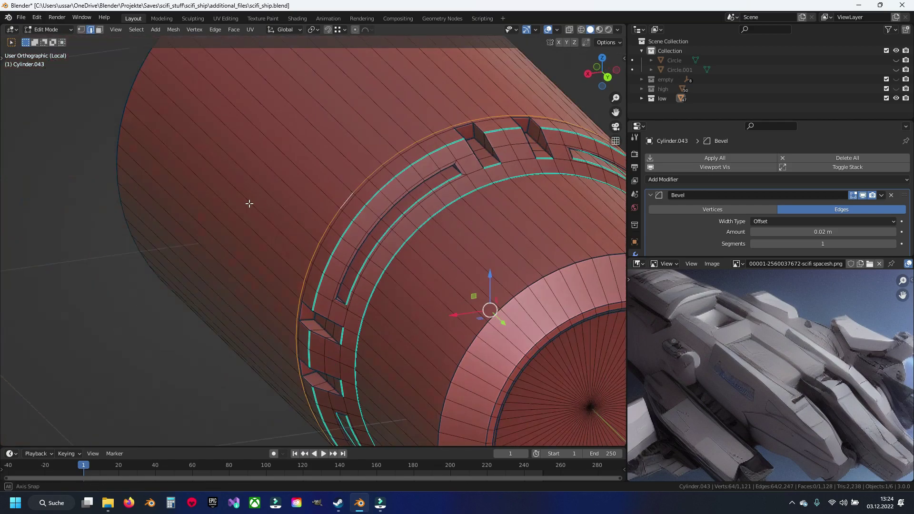
key(x)
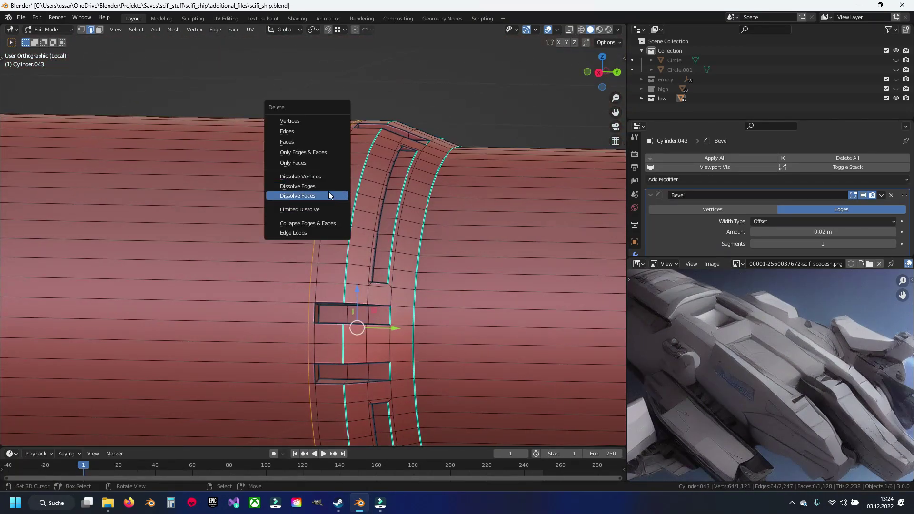
click(331, 188)
drag(331, 188, 351, 182)
Preview the smoothed cylinder in Object Mode, return to Edit Mode, and save.
key(Tab)
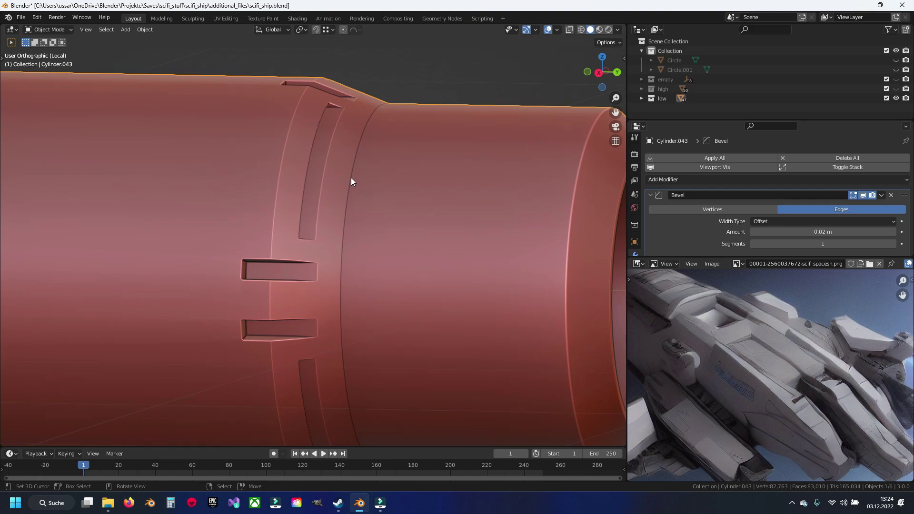
key(Tab)
scroll(down, 3)
drag(366, 200, 292, 182)
key(ctrl+s)
scroll(up, 3)
scroll(up, 3)
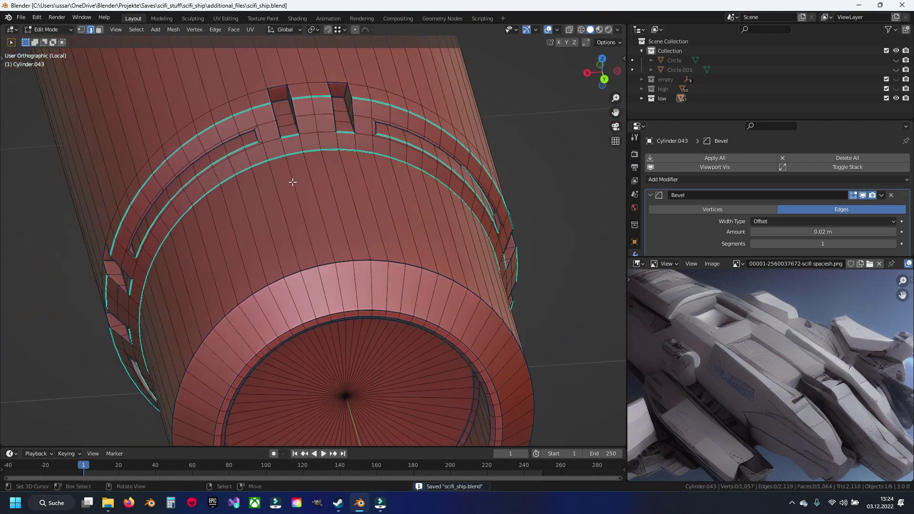
click(326, 180)
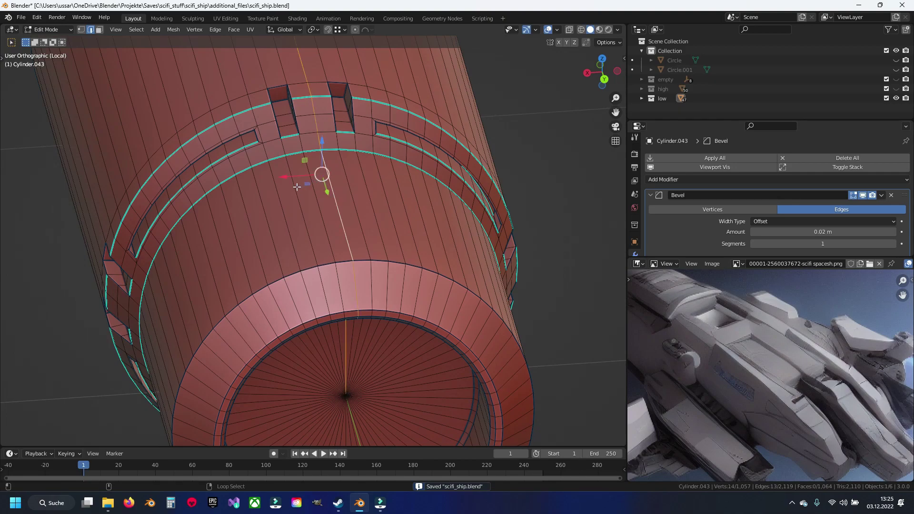
Frame the notched housing ring and select five of its lengthwise edge loops.
scroll(up, 3)
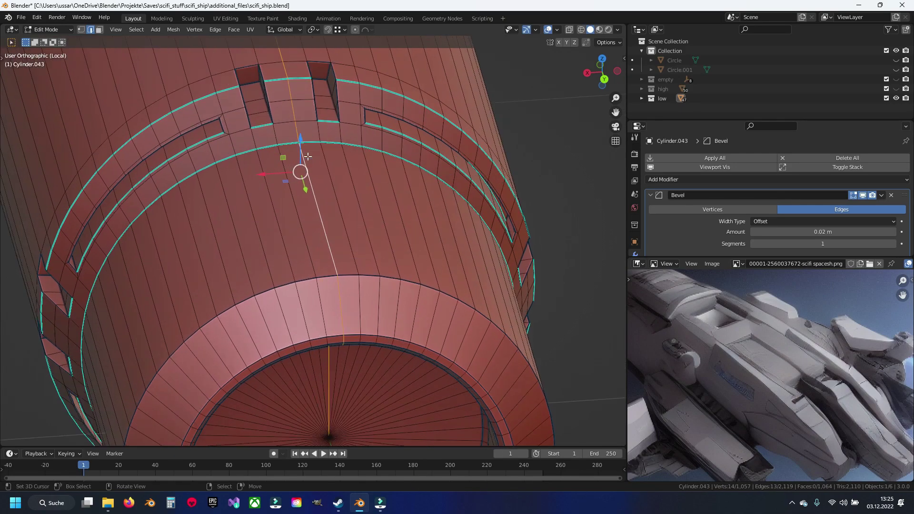
scroll(up, 3)
scroll(down, 3)
drag(290, 214, 264, 280)
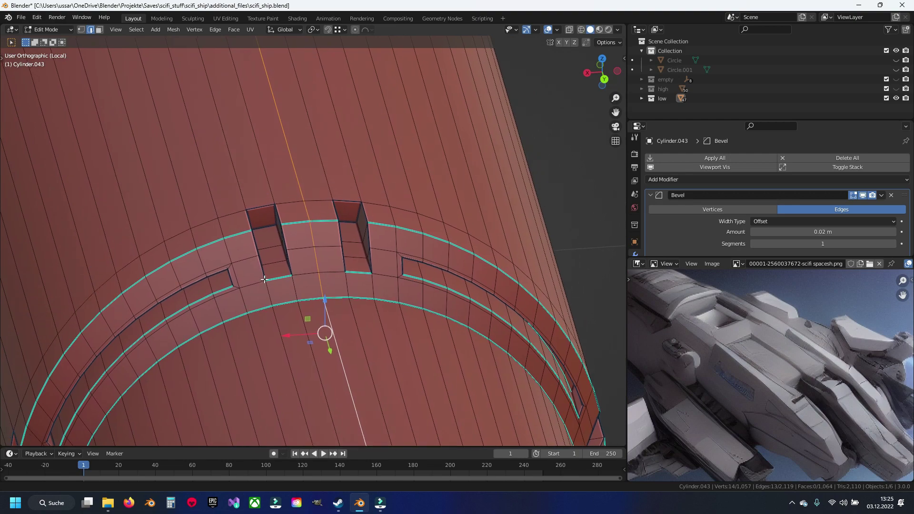
scroll(down, 3)
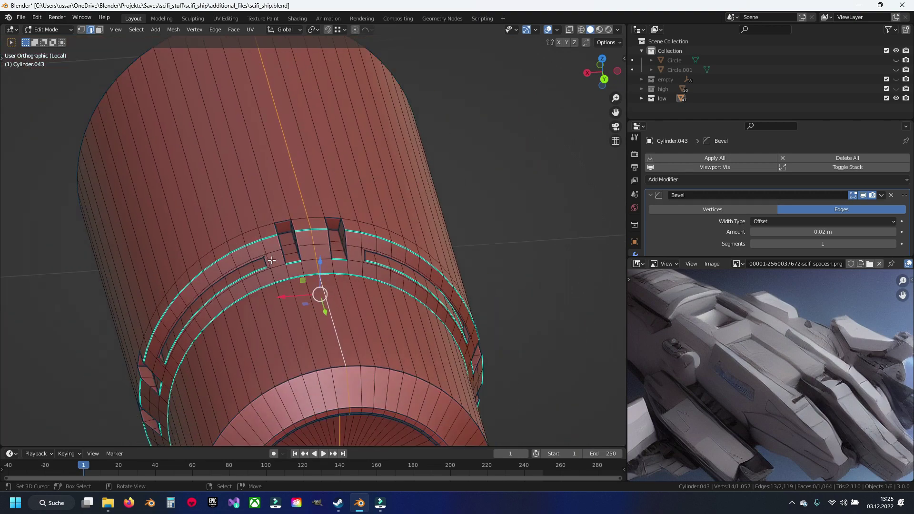
drag(270, 307, 312, 251)
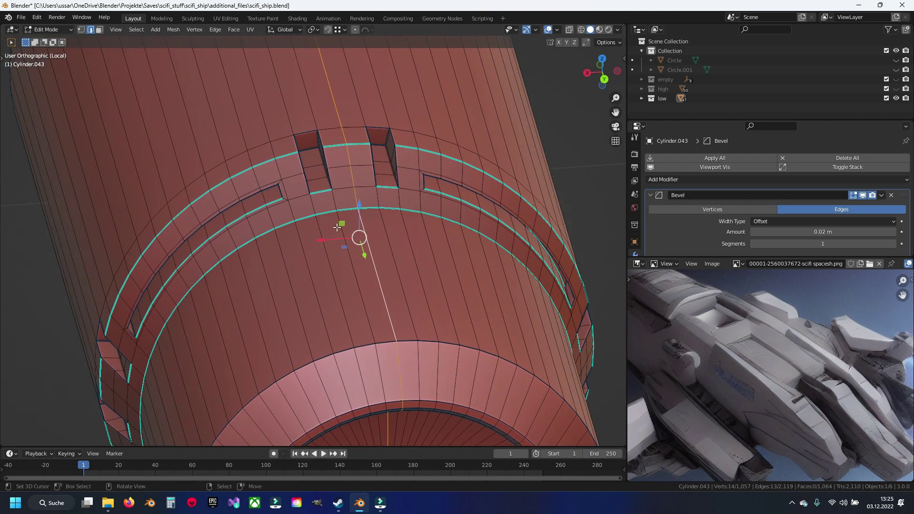
click(340, 364)
click(328, 382)
click(437, 370)
click(473, 374)
click(507, 389)
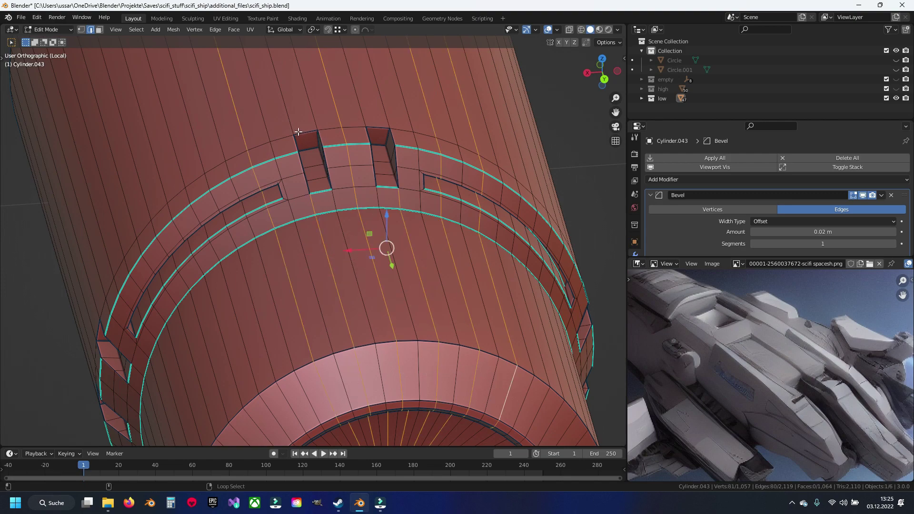
Dissolve the selected loops, cutting faces from 1,064 to 980, then pick a body loop.
key(x)
click(430, 296)
drag(430, 295, 404, 220)
click(427, 275)
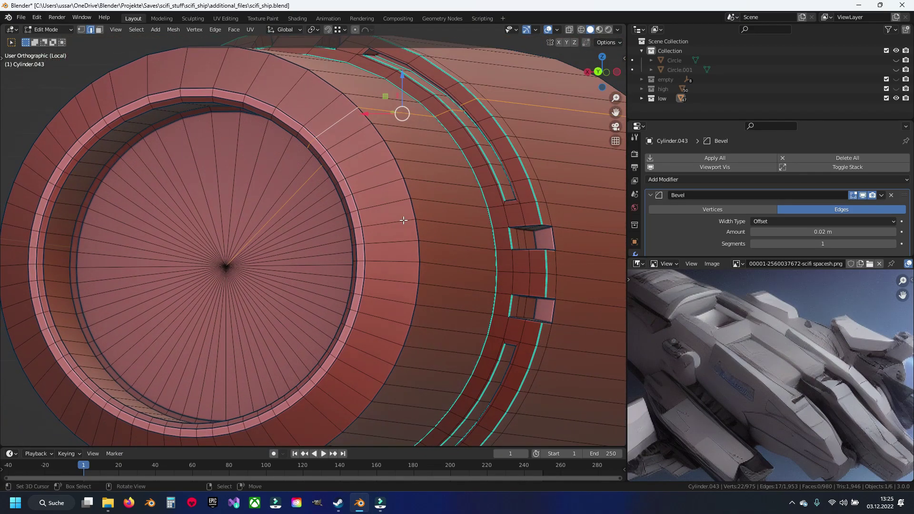
Add lengthwise edge loops along the front and underside of the cylinder body to the selection.
click(361, 158)
click(380, 190)
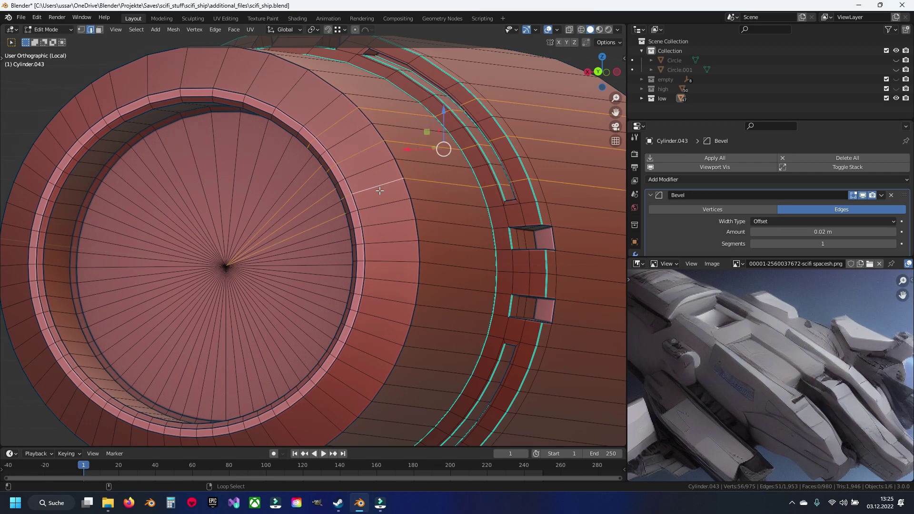
click(385, 261)
click(377, 303)
click(376, 338)
click(374, 374)
drag(374, 373, 413, 257)
click(421, 255)
click(374, 255)
click(343, 256)
click(301, 258)
click(258, 258)
click(213, 256)
click(176, 247)
click(141, 235)
Add the remaining far-side lengthwise loops, dropping one stray upper loop, to complete the selection.
drag(172, 256, 176, 214)
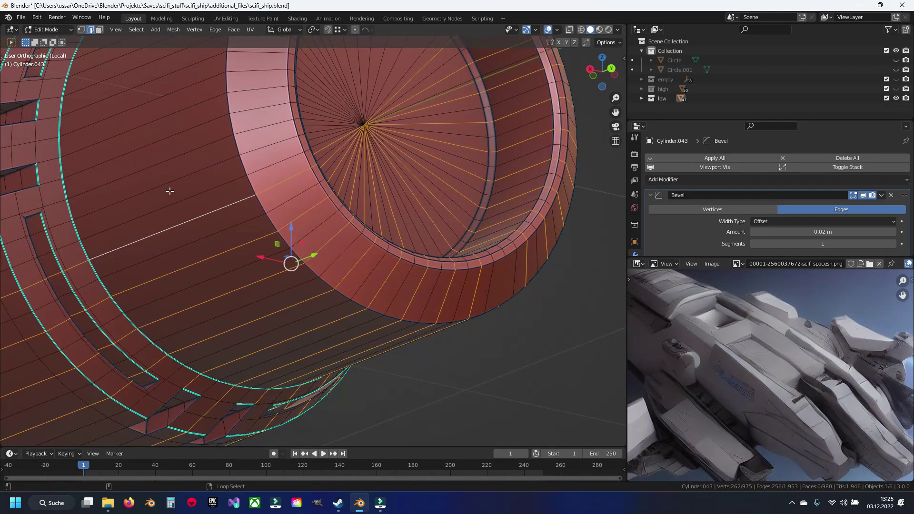
click(170, 190)
click(152, 145)
click(155, 101)
drag(155, 101, 238, 247)
click(241, 235)
key(ctrl+z)
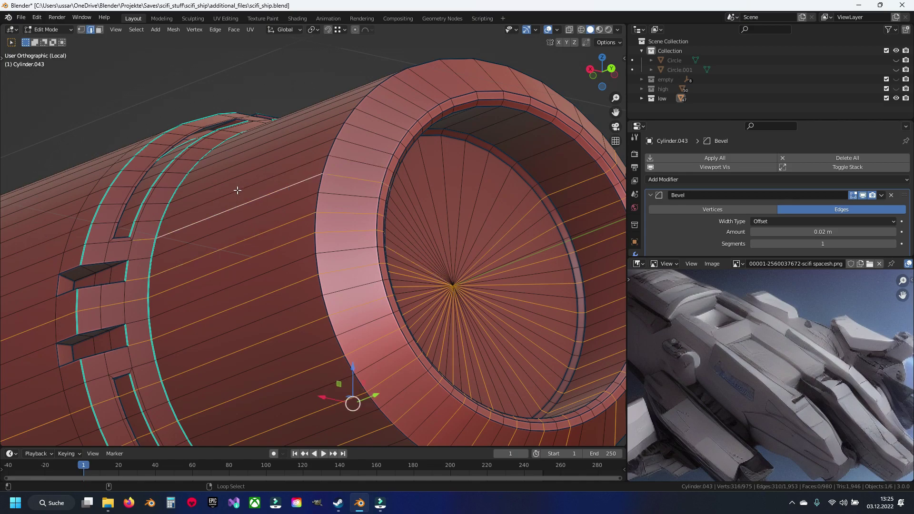
click(243, 169)
drag(243, 169, 241, 242)
click(247, 225)
click(264, 184)
click(307, 142)
scroll(down, 3)
drag(320, 132, 347, 138)
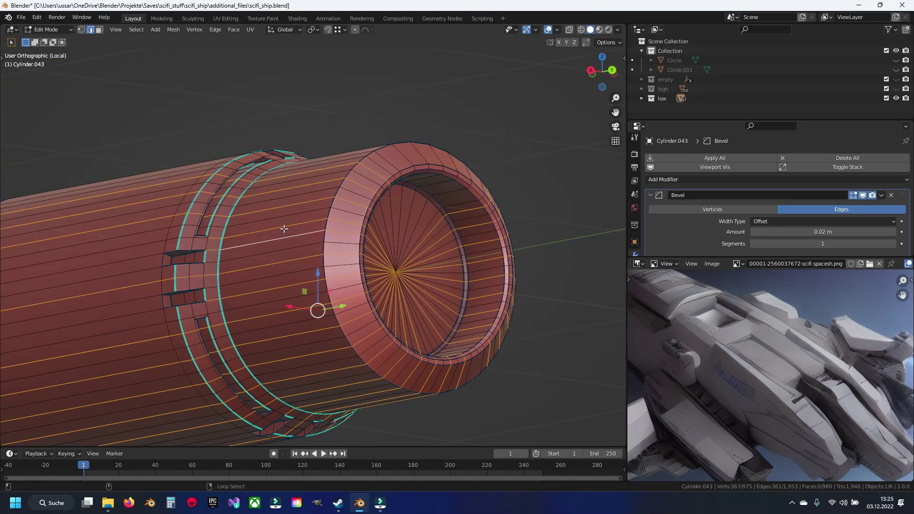
click(286, 217)
Inspect the selected lengthwise loops from several angles, including around the slot cutouts.
click(288, 198)
drag(298, 190, 295, 202)
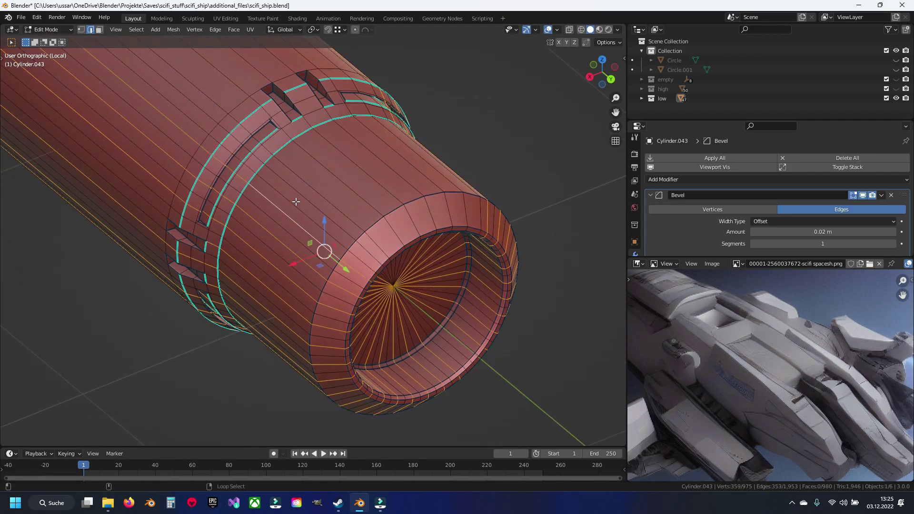
drag(392, 226, 305, 229)
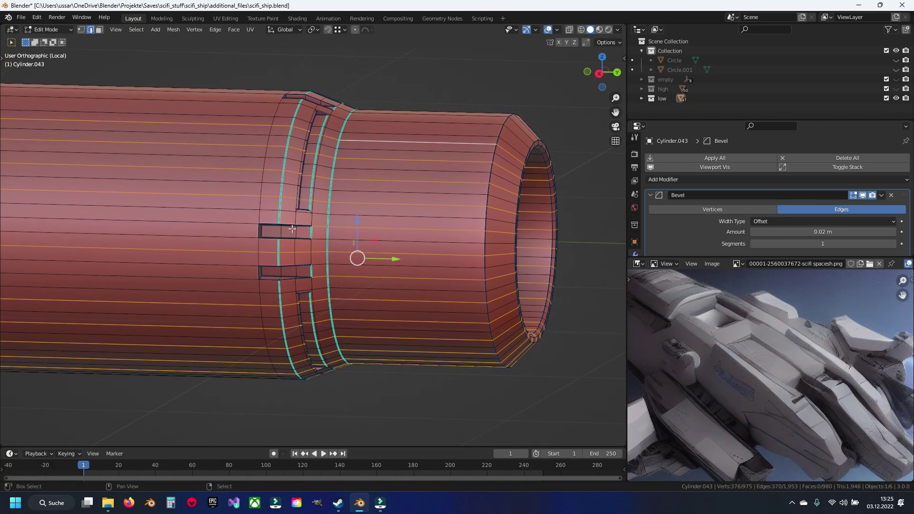
drag(270, 290, 327, 297)
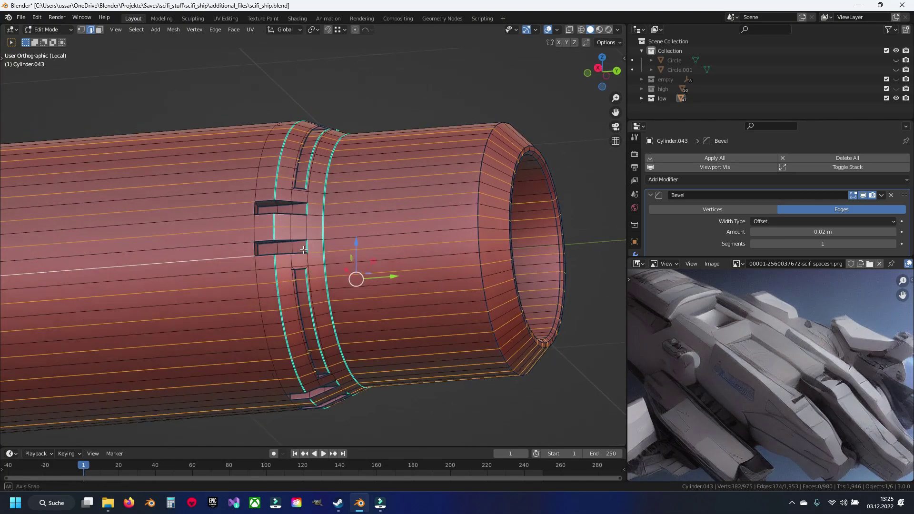
drag(263, 307, 276, 282)
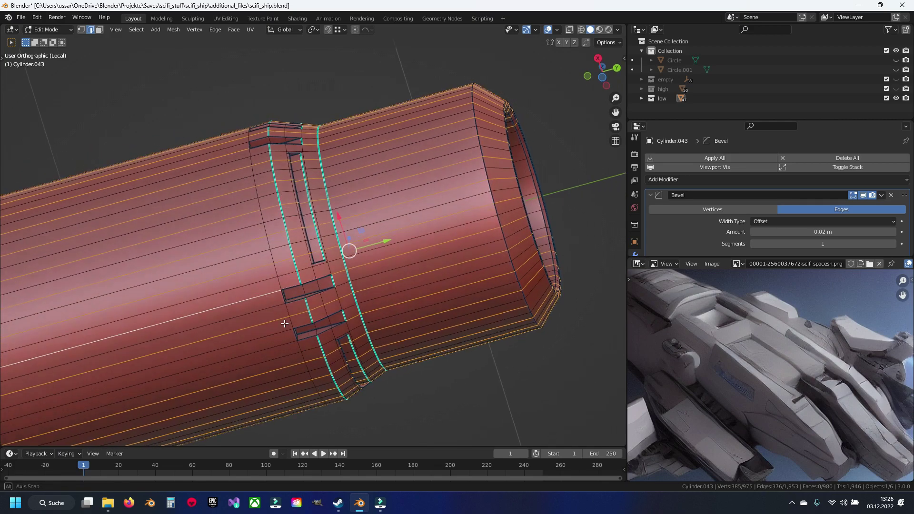
drag(328, 323, 383, 261)
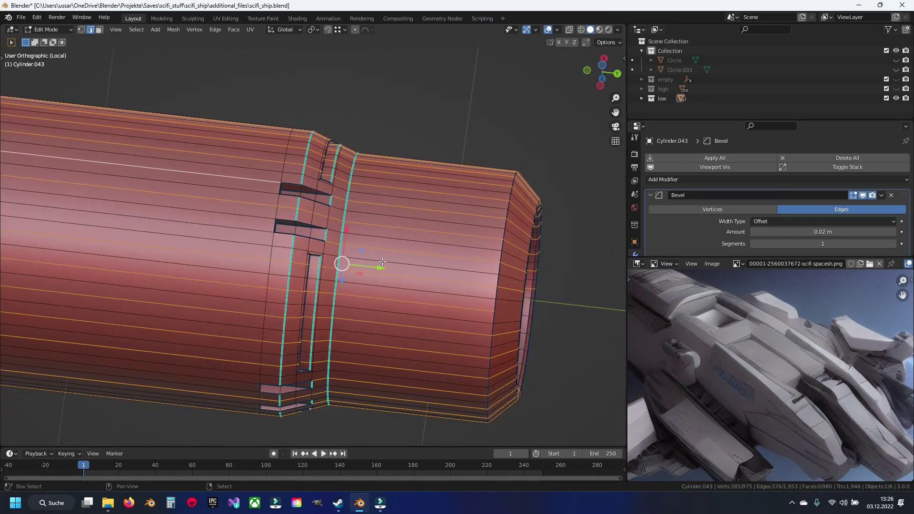
drag(252, 234, 281, 260)
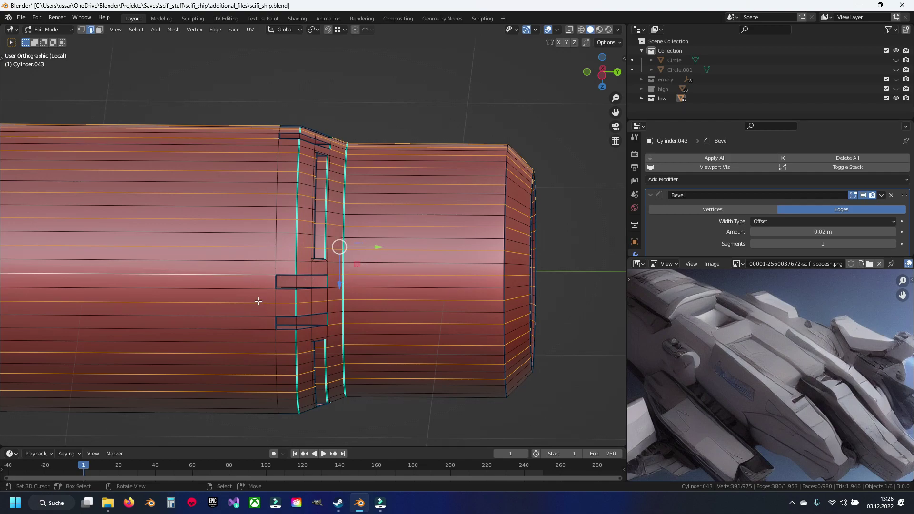
drag(259, 301, 349, 264)
drag(246, 268, 261, 273)
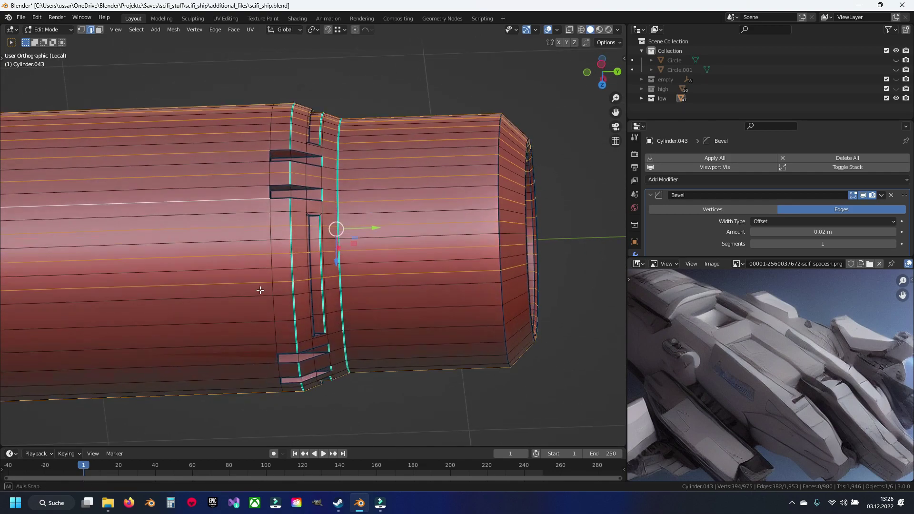
drag(347, 198, 456, 249)
Dissolve the selected body loops and view the finished cylinder diagonally in Object Mode.
key(x)
click(456, 250)
scroll(down, 3)
key(Tab)
drag(358, 278, 448, 241)
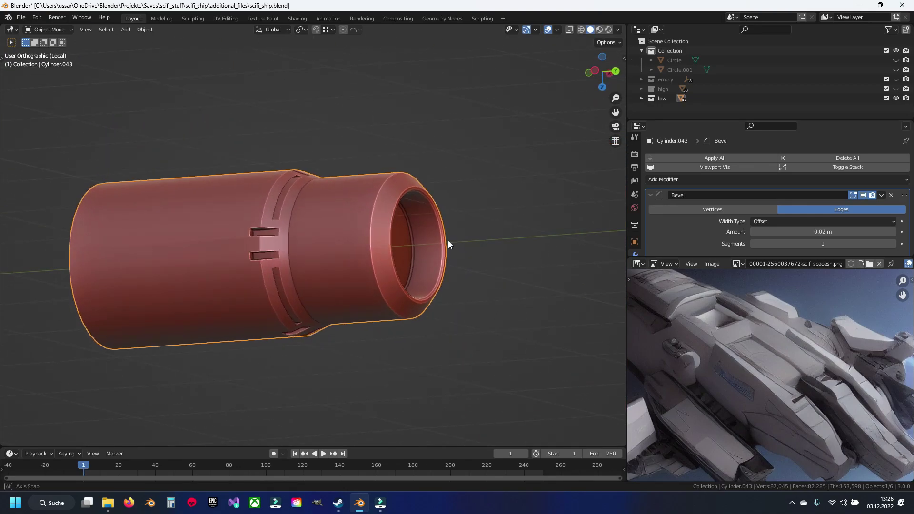
Briefly re-enter Edit Mode to review the slotted ring, then return to Object Mode.
key(Tab)
scroll(up, 3)
drag(349, 241, 238, 232)
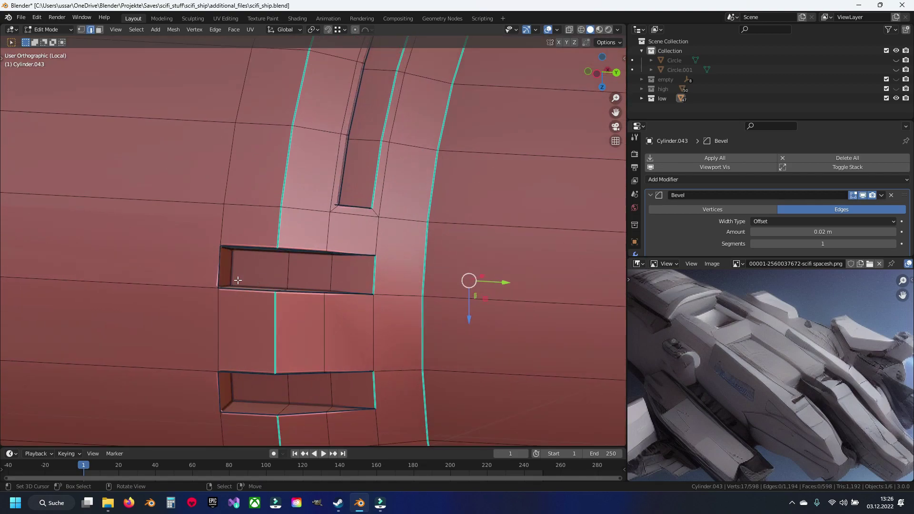
key(Escape)
scroll(down, 3)
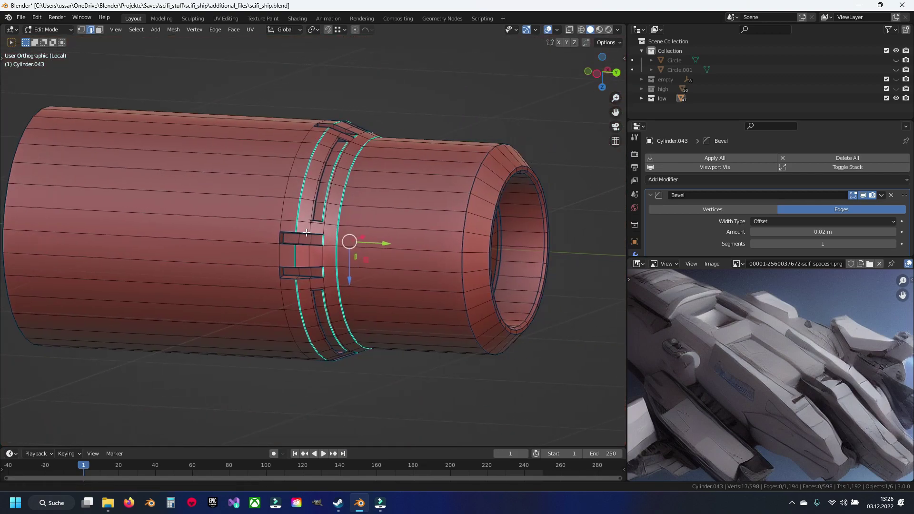
key(Tab)
Save the file, exit local view, and hide the outer Cylinder.043 shell.
key(ctrl+s)
key(KP_Divide)
key(KP_8)
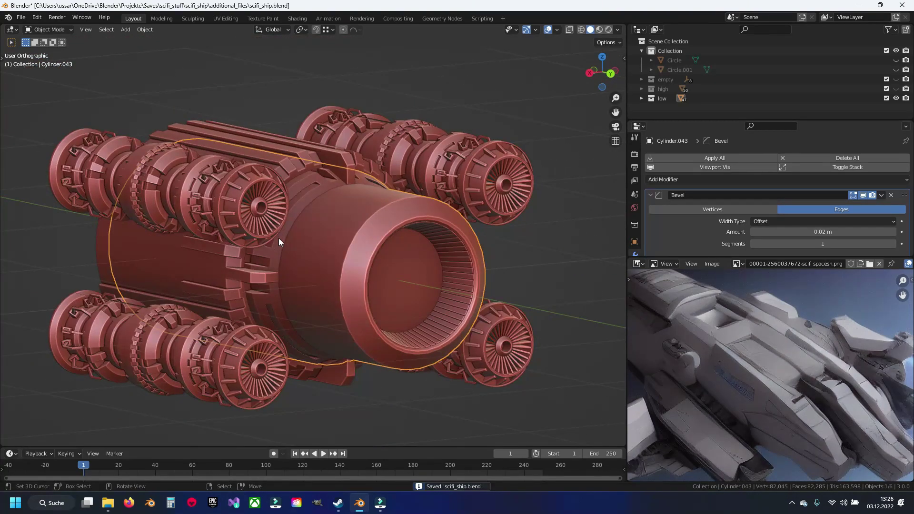
key(h)
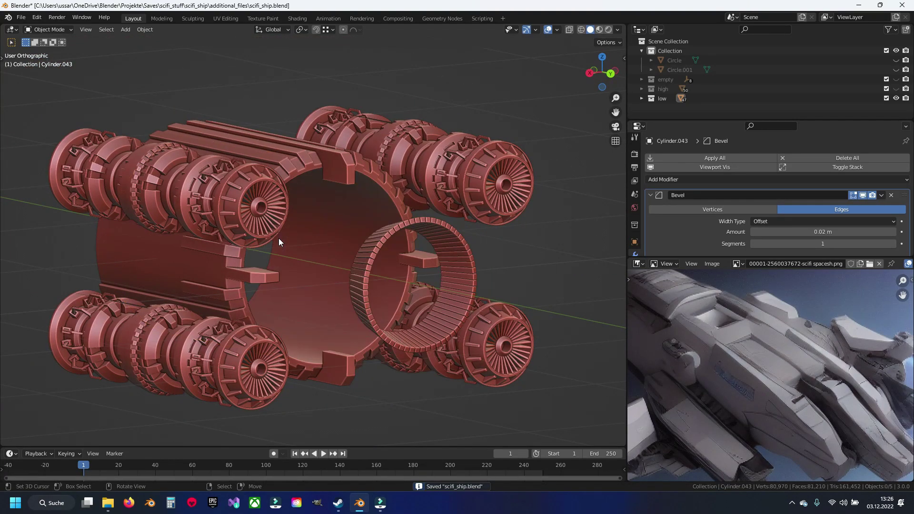
Isolate the inner ribbed housing Cylinder.047 in local view for editing, saving along the way.
click(254, 276)
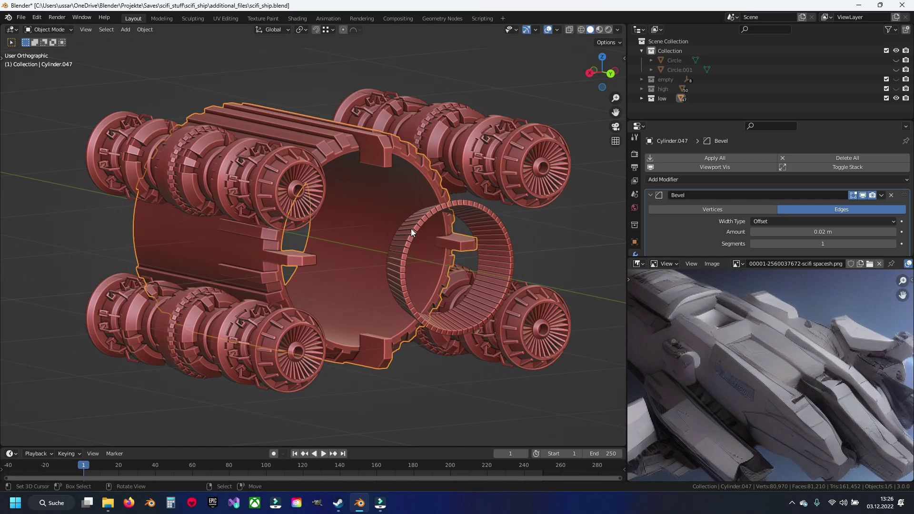
click(410, 229)
key(KP_Decimal)
key(Tab)
key(Tab)
scroll(down, 3)
key(ctrl+s)
click(183, 274)
key(KP_Divide)
key(Tab)
Select the first lengthwise edge loops inside the housing's bore, undoing stray picks.
drag(209, 273, 110, 286)
scroll(up, 3)
scroll(up, 3)
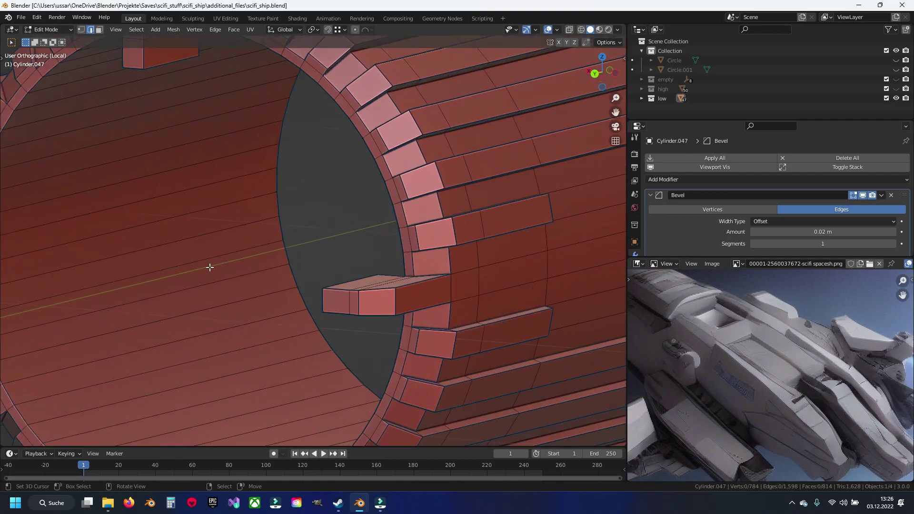
scroll(up, 3)
scroll(up, 3)
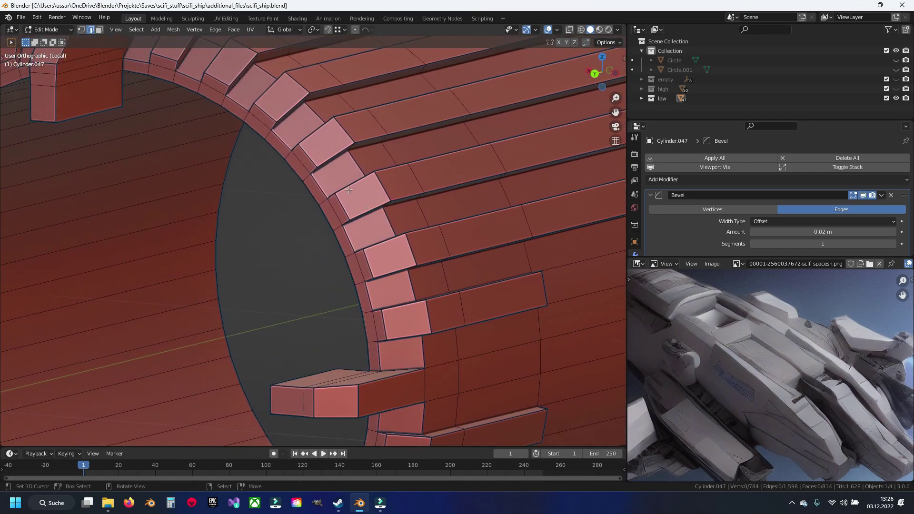
scroll(down, 3)
drag(210, 224, 320, 245)
click(310, 250)
key(ctrl+z)
click(345, 246)
click(379, 243)
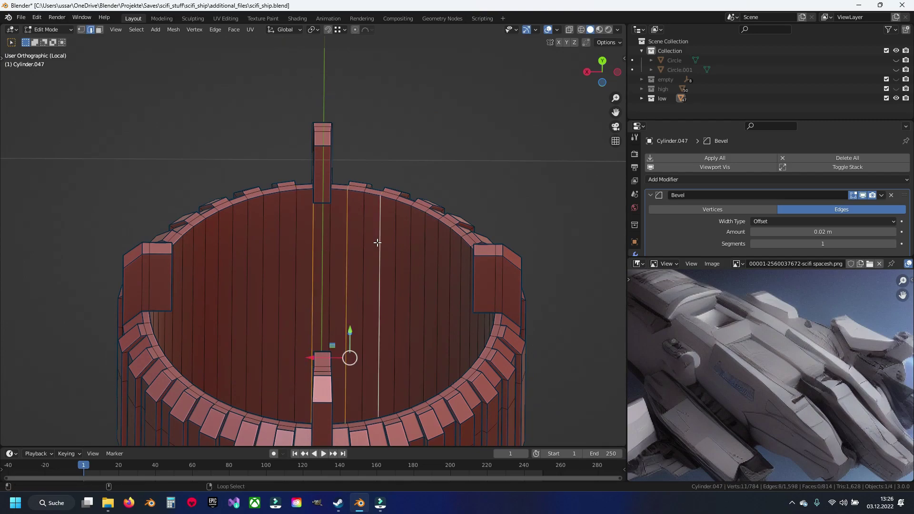
click(402, 253)
key(ctrl+z)
click(408, 245)
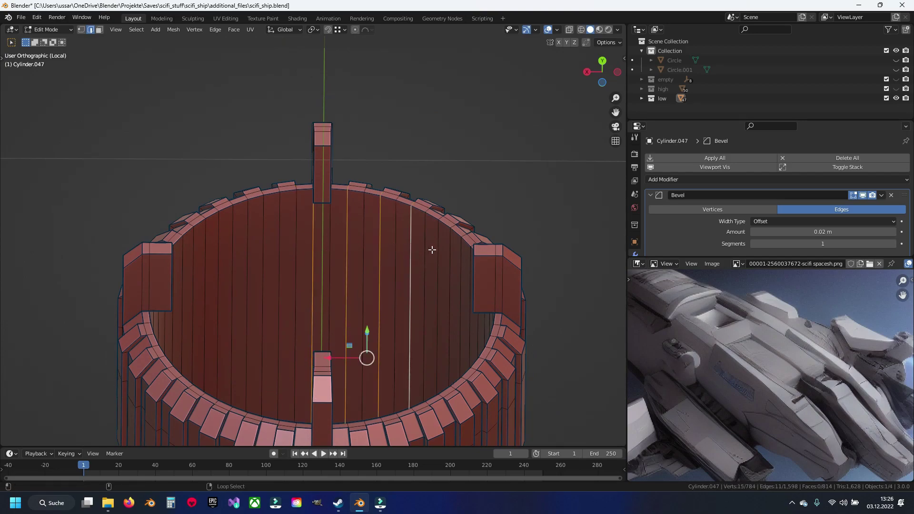
drag(428, 251, 417, 224)
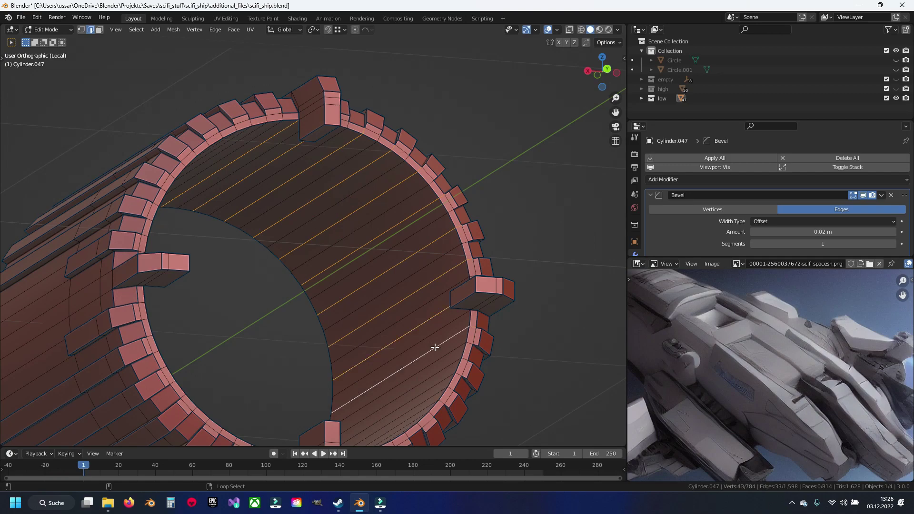
drag(434, 348, 435, 385)
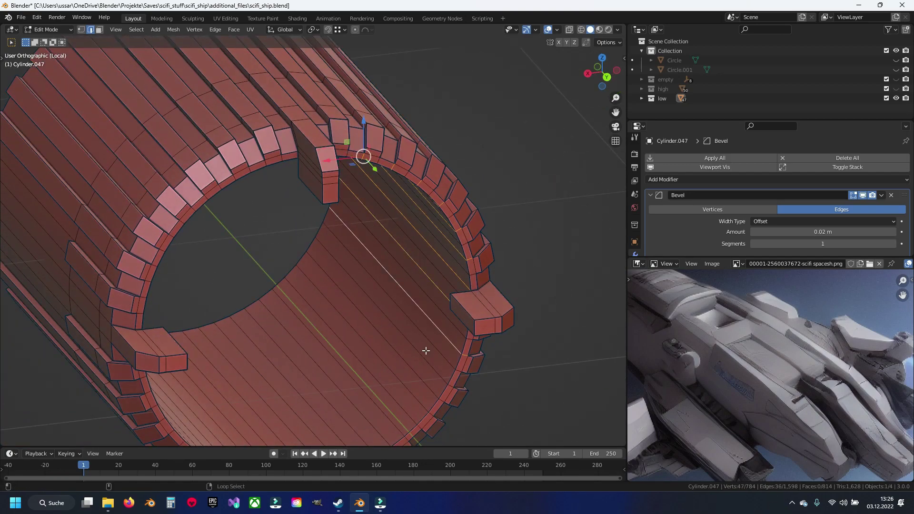
Add the remaining bore loops and dissolve them, cutting Cylinder.047's faces from 814 to 712.
click(327, 414)
click(299, 418)
drag(299, 417, 391, 306)
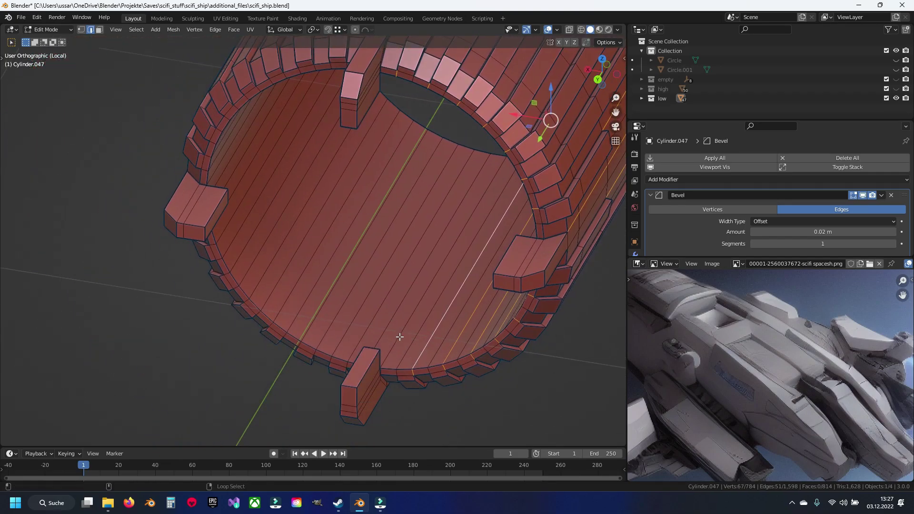
click(333, 315)
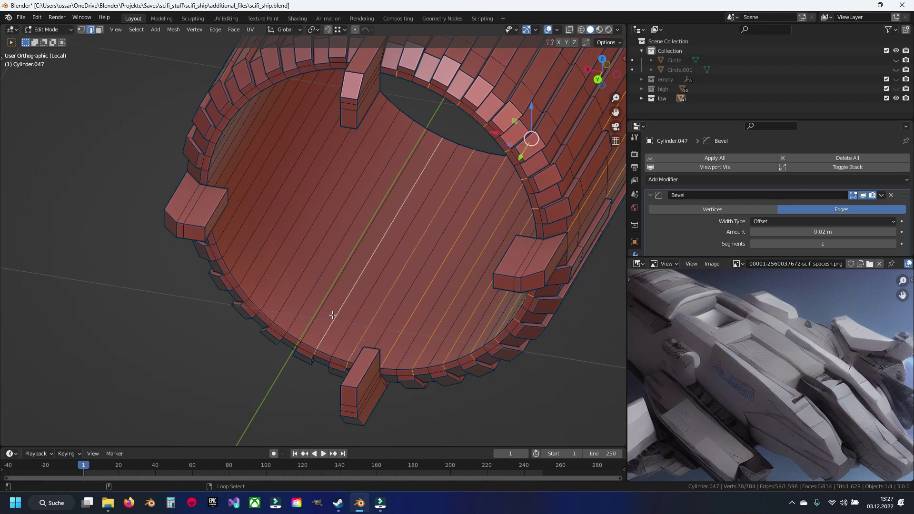
click(255, 254)
click(291, 240)
drag(291, 241, 273, 246)
click(273, 244)
click(272, 228)
click(272, 210)
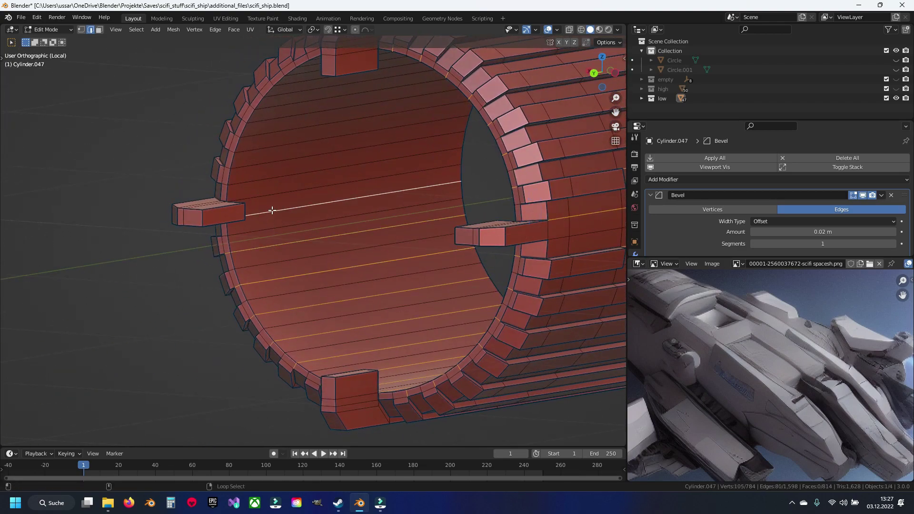
click(269, 165)
click(270, 143)
drag(296, 163, 281, 245)
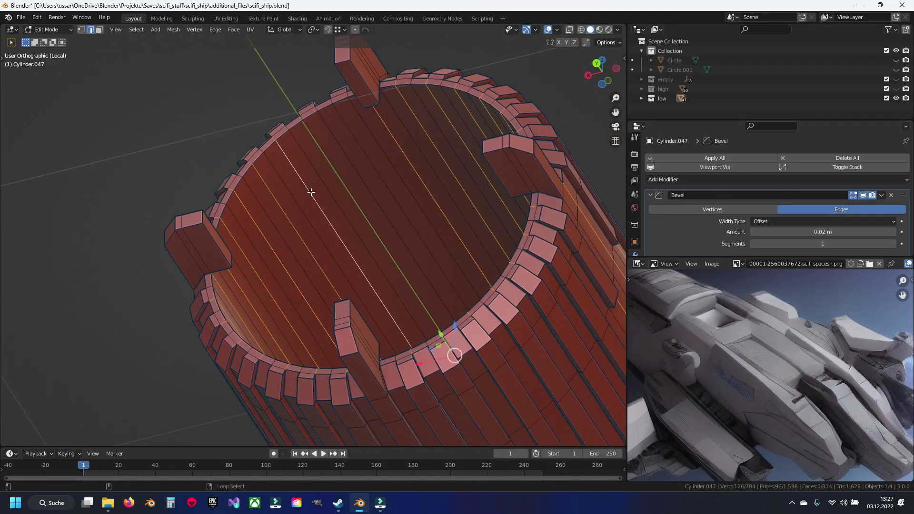
click(338, 167)
click(363, 152)
key(x)
click(375, 225)
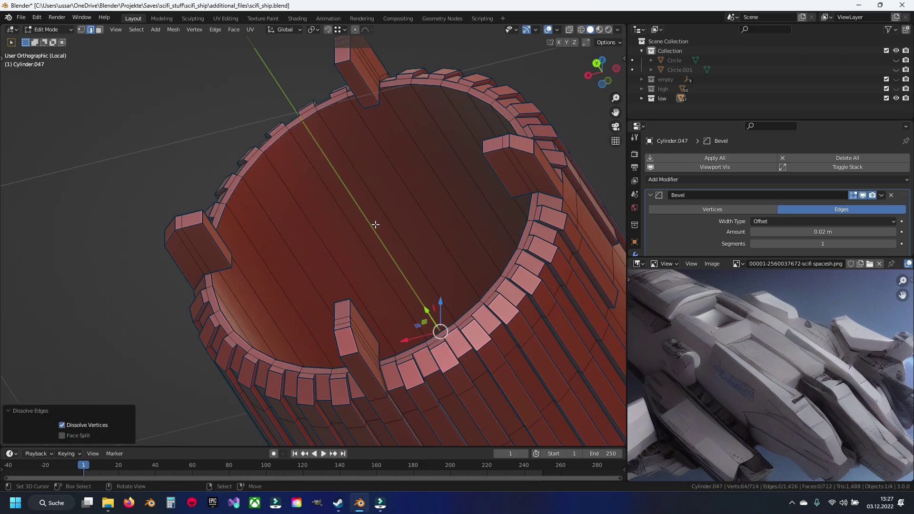
Dissolve the edge loops across the first flange block's top and front.
drag(376, 224, 349, 234)
scroll(up, 3)
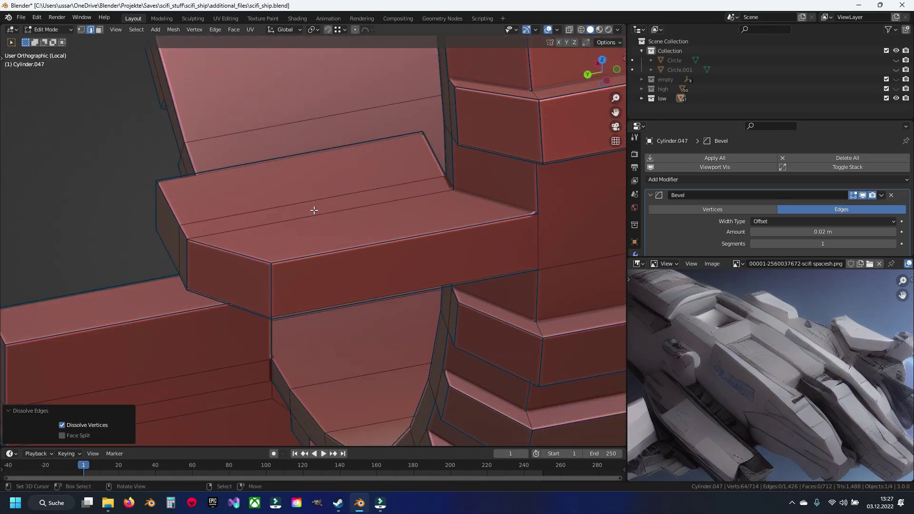
click(305, 202)
key(x)
click(306, 202)
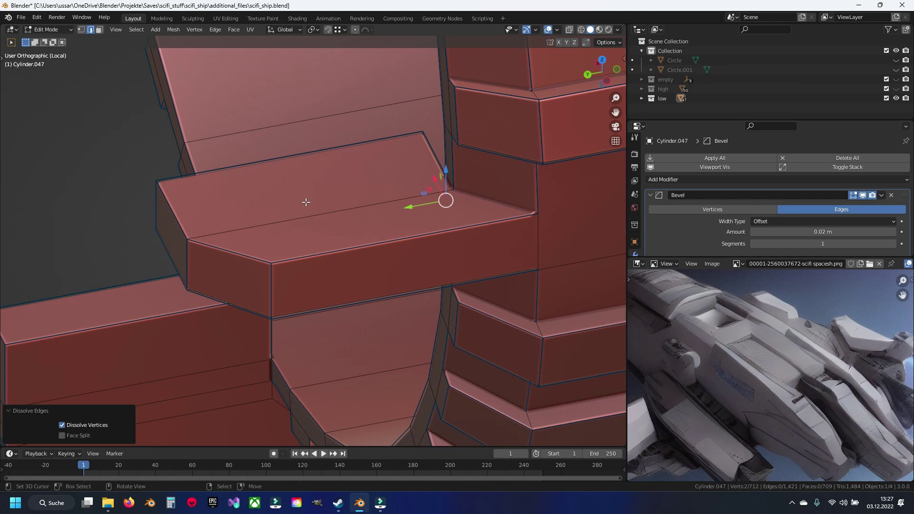
scroll(down, 3)
drag(306, 202, 265, 267)
click(334, 294)
key(x)
click(324, 291)
Dissolve edges on the next flange block, reaching 694 faces, and select its cross loops.
scroll(up, 3)
drag(259, 304, 339, 181)
key(x)
click(248, 291)
scroll(up, 3)
click(339, 191)
key(x)
click(340, 210)
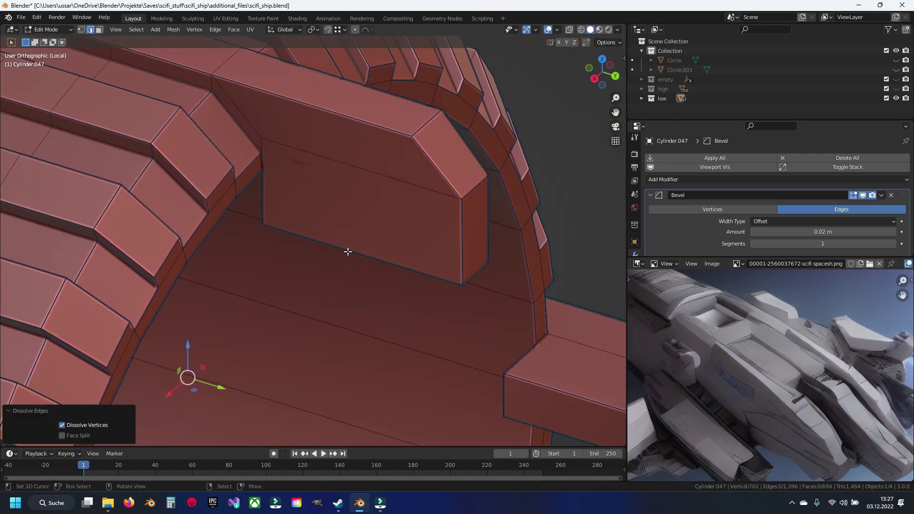
Save the file and select the neighbouring edge loops crossing the housing's outer ribs.
scroll(down, 3)
key(ctrl+s)
drag(348, 252, 323, 184)
scroll(down, 3)
scroll(down, 3)
click(384, 295)
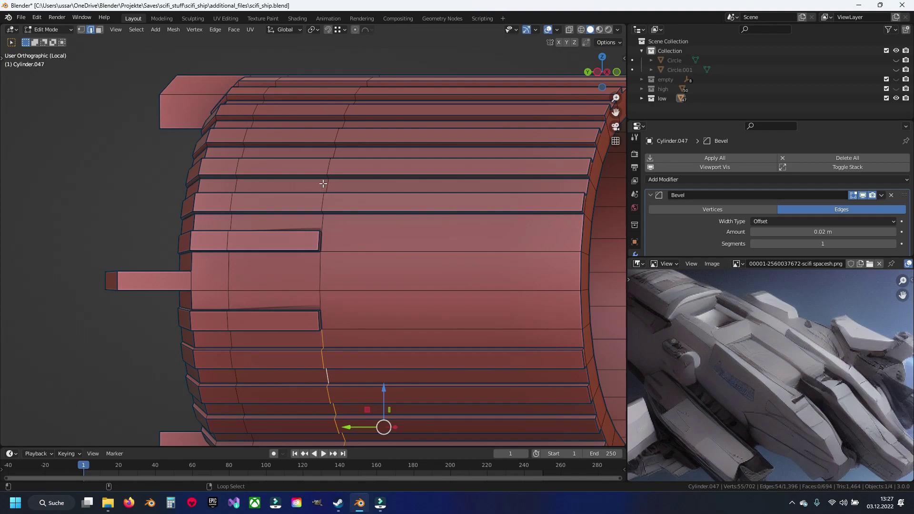
right_click(323, 185)
click(320, 174)
Dissolve the selected rib loops as edges, then undo the dissolve.
drag(314, 209, 285, 322)
scroll(up, 3)
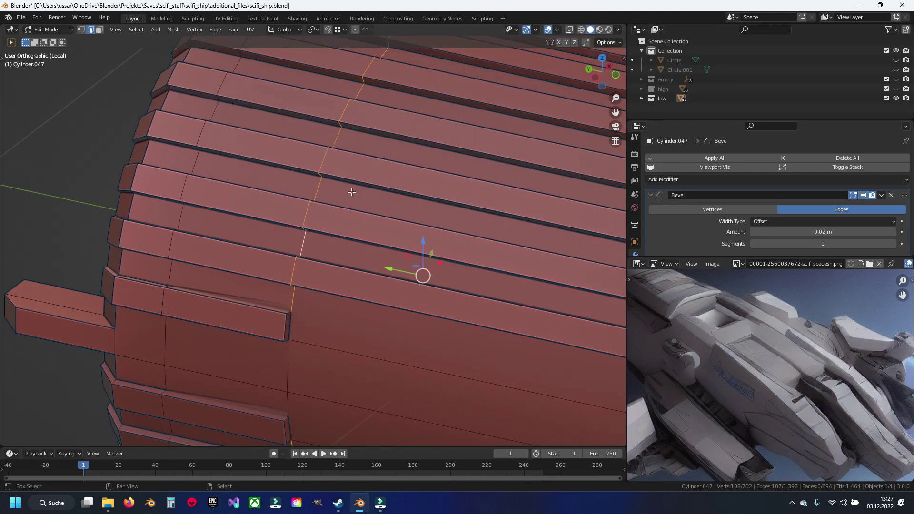
drag(351, 174, 385, 187)
key(x)
click(384, 187)
key(ctrl+z)
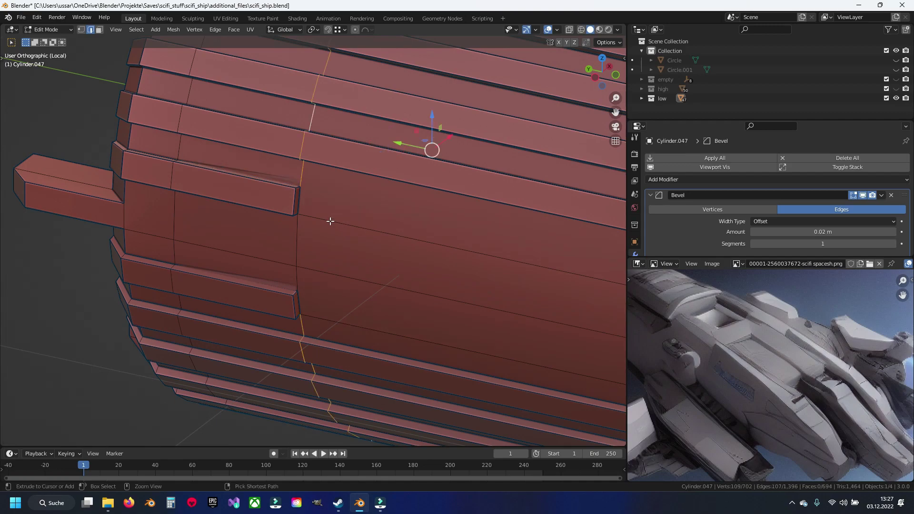
Re-dissolve the loops, dropping Cylinder.047 from 694 to 589 faces, and select a remaining rib edge.
key(x)
click(430, 231)
drag(429, 231, 185, 180)
click(186, 181)
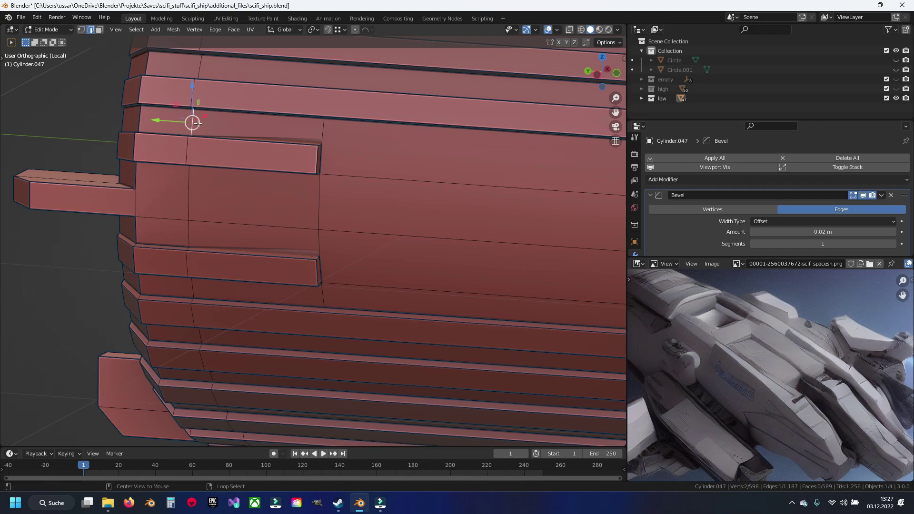
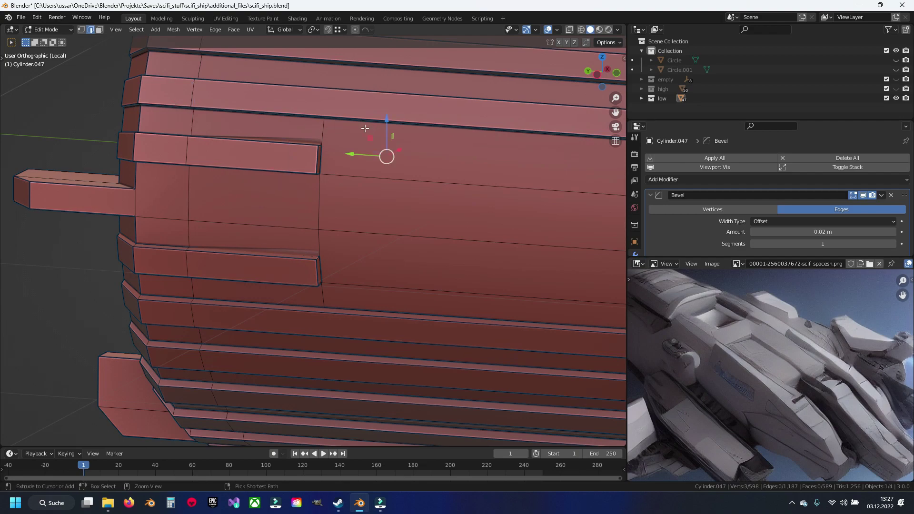
Dissolve the stray edge at the end of the protruding panel strip.
drag(362, 133, 326, 163)
scroll(up, 3)
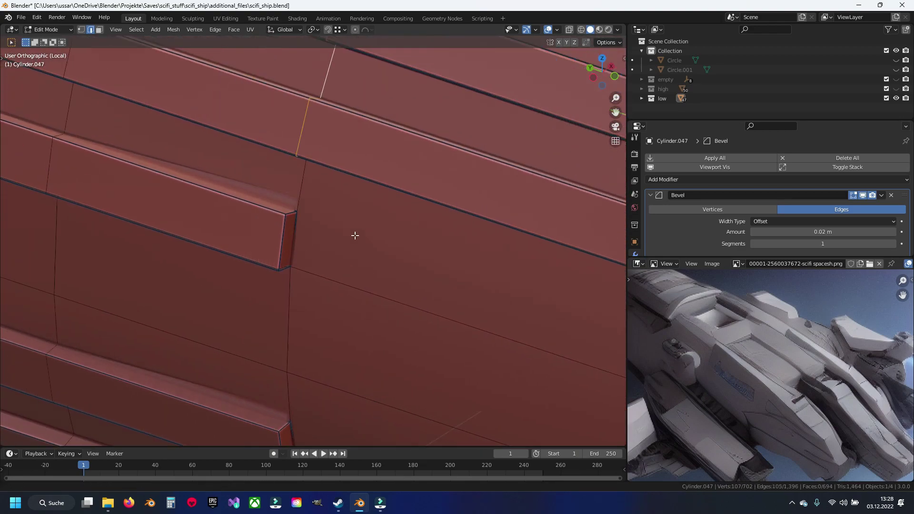
scroll(up, 3)
key(x)
click(420, 232)
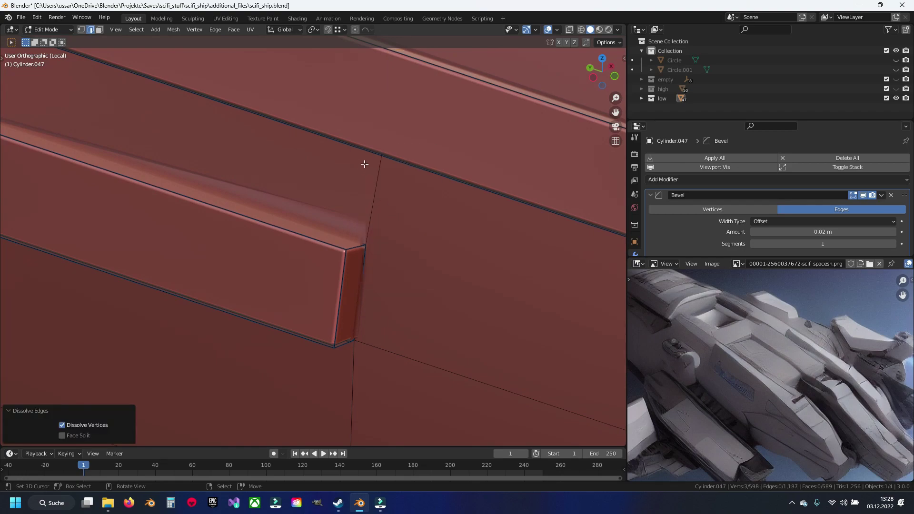
Move the panel-corner vertex along its axis and check the shading in Object Mode.
click(380, 157)
drag(350, 144, 394, 167)
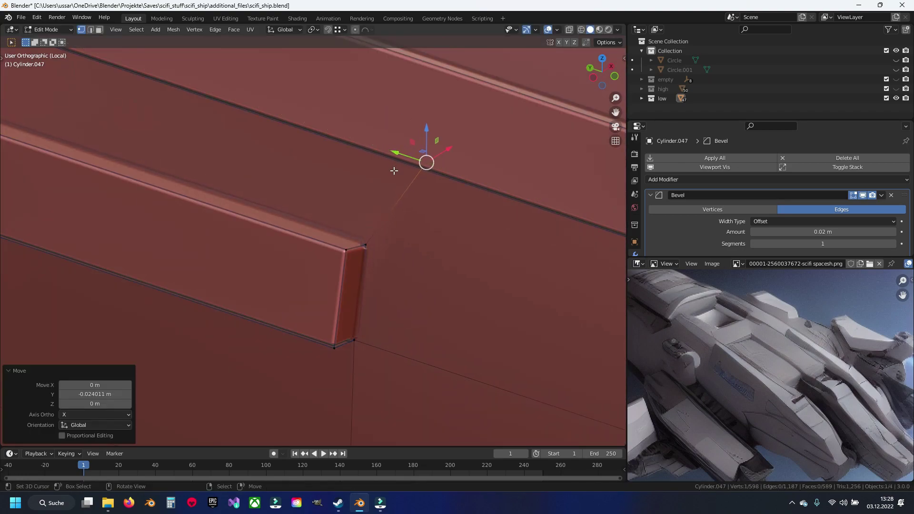
scroll(down, 3)
key(Tab)
key(Tab)
Recheck the bevelled shading, clear the edge selection and save the file.
key(Tab)
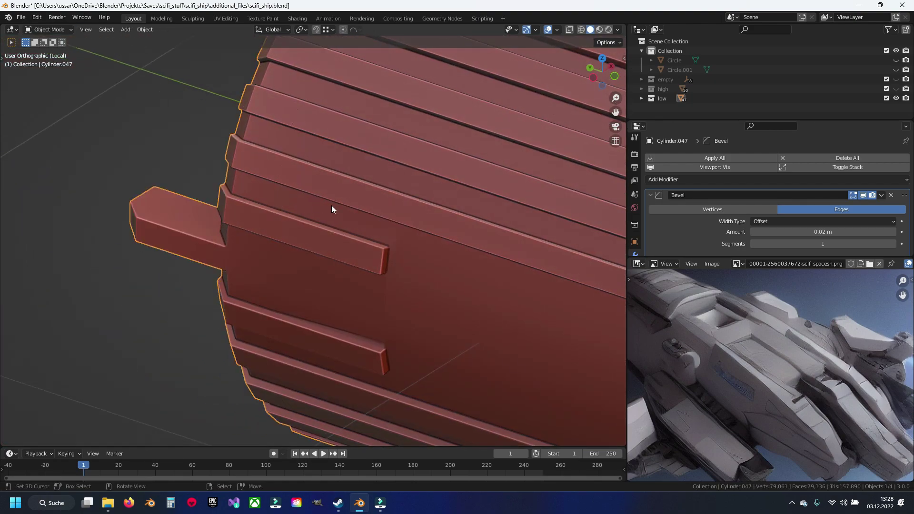
key(Tab)
scroll(up, 3)
drag(400, 209, 401, 208)
key(Tab)
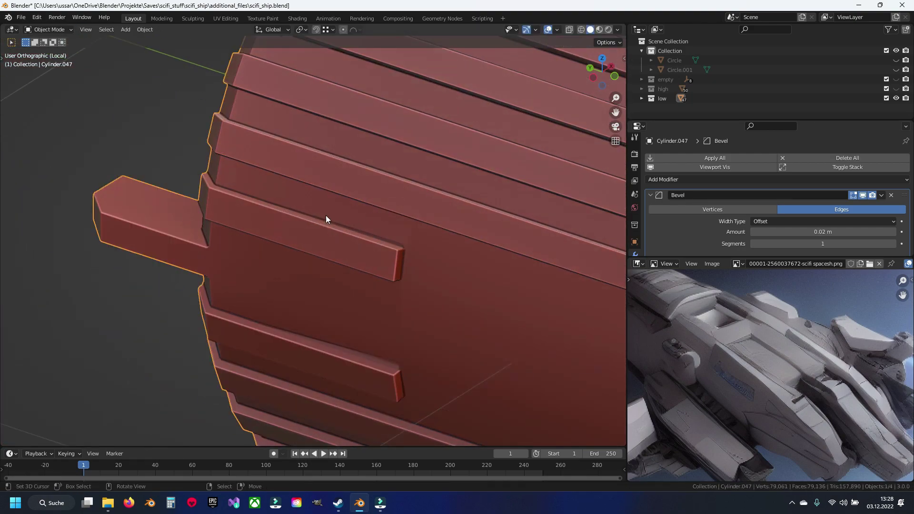
key(Tab)
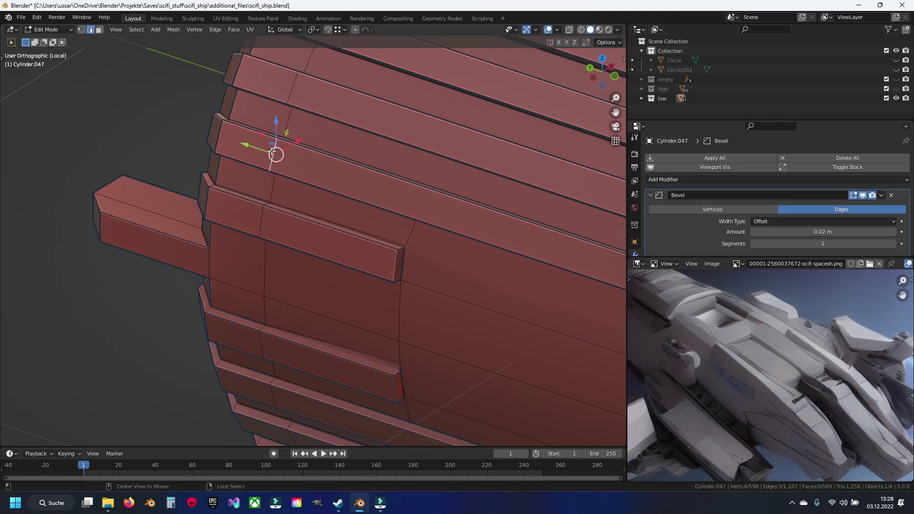
scroll(down, 3)
key(alt+a)
key(ctrl+s)
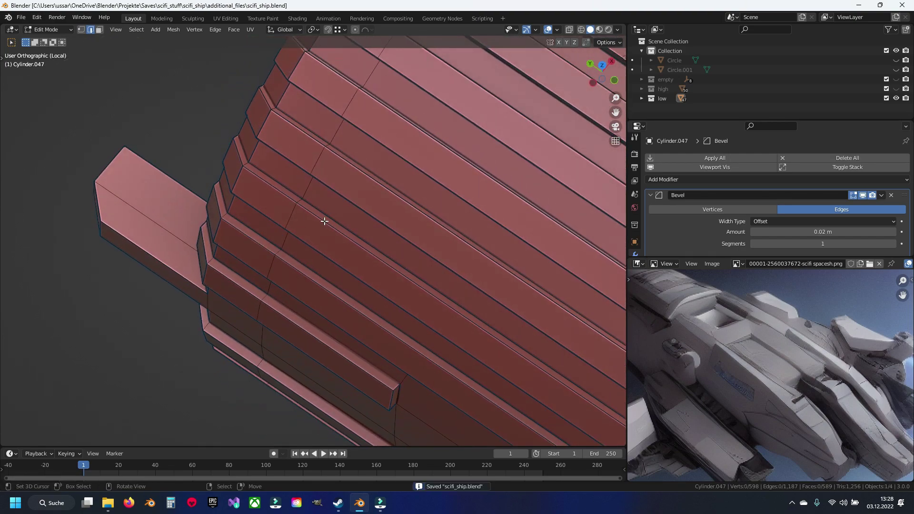
From the right side view, insert a new edge loop across the panel strips.
key(KP_1)
key(KP_3)
drag(236, 244, 379, 169)
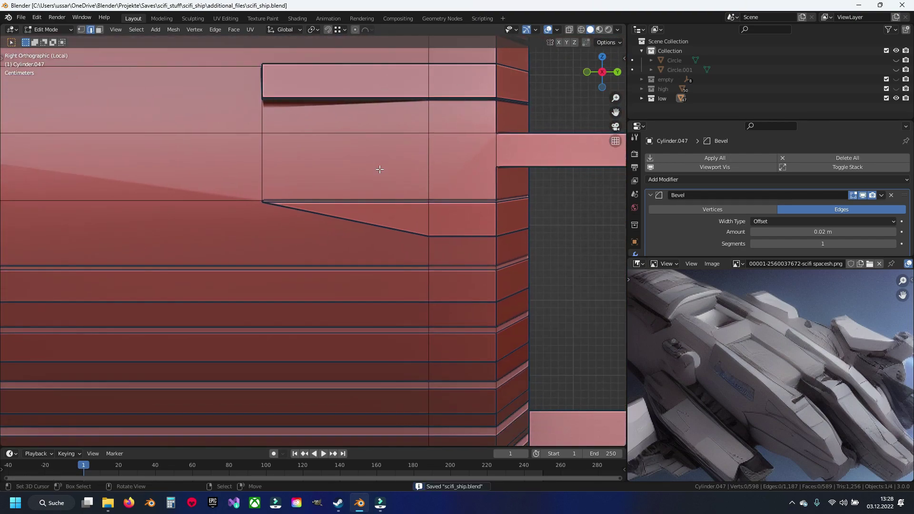
key(Tab)
key(Tab)
key(Tab)
key(Tab)
key(Tab)
key(Tab)
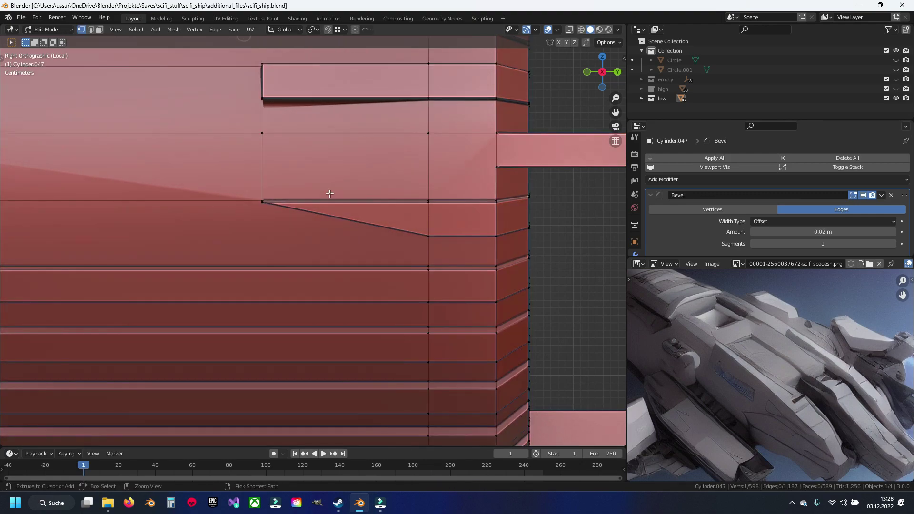
key(ctrl+r)
click(329, 192)
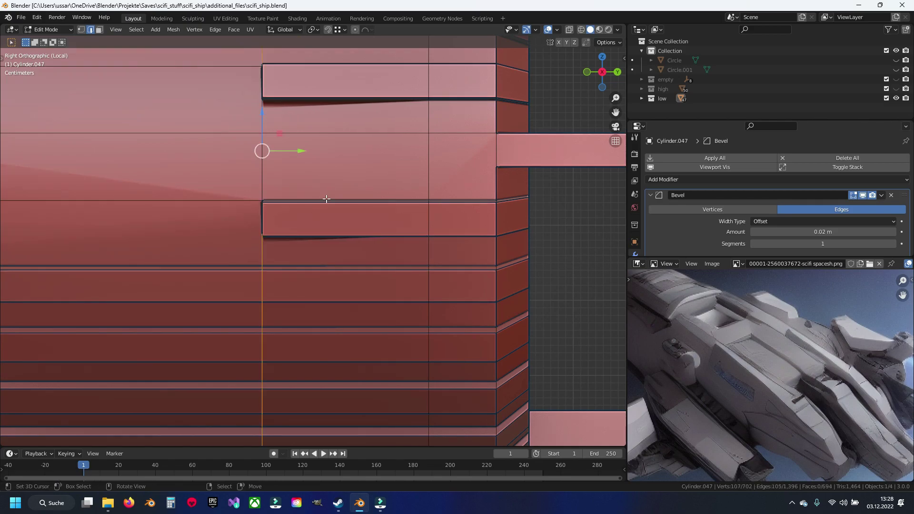
drag(329, 192, 386, 191)
scroll(down, 3)
scroll(up, 3)
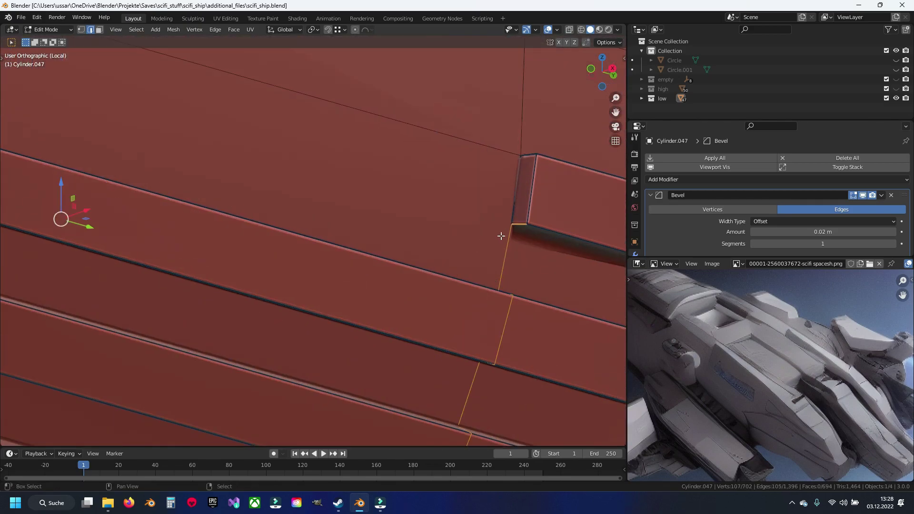
Dissolve the unneeded edge loop running across the strips.
key(x)
click(462, 250)
scroll(down, 3)
drag(462, 251, 368, 275)
scroll(up, 3)
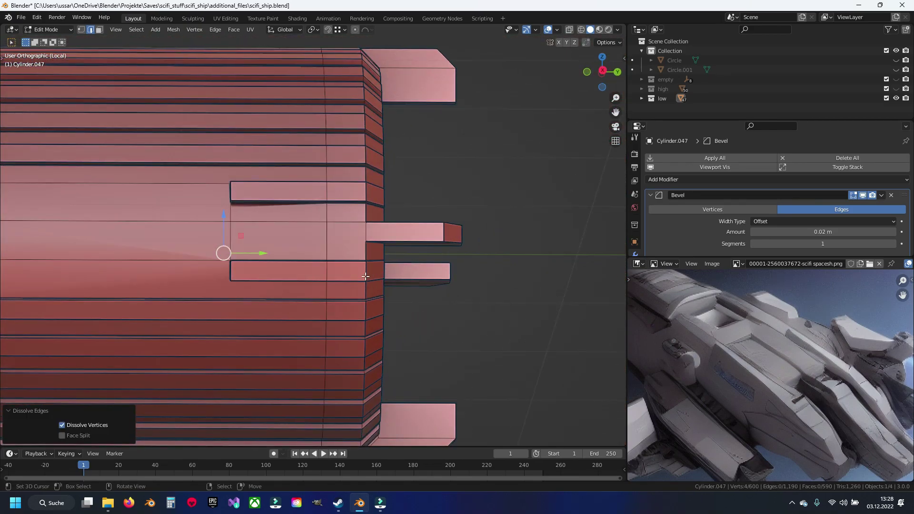
Box-select the vertical column of faces in Right Ortho with X-ray enabled.
key(KP_3)
key(alt+z)
scroll(down, 3)
key(b)
drag(309, 87, 326, 406)
key(alt+z)
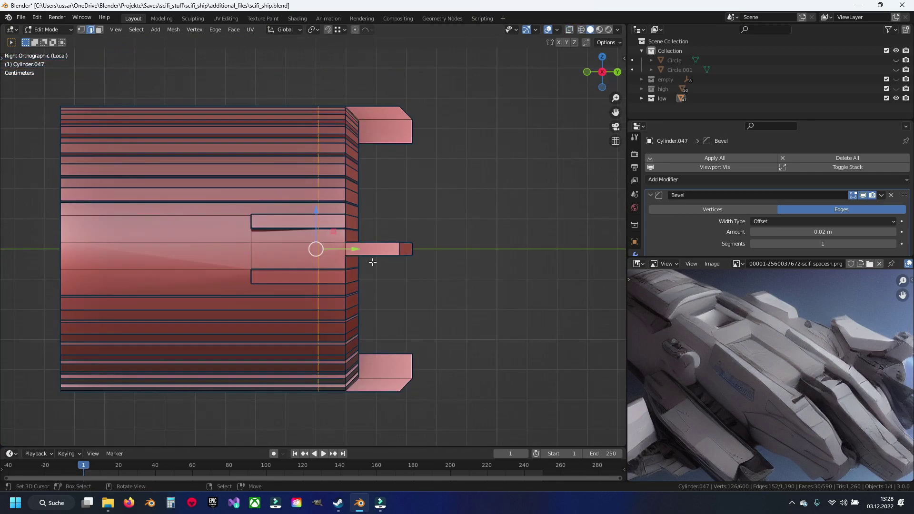
drag(395, 221, 445, 242)
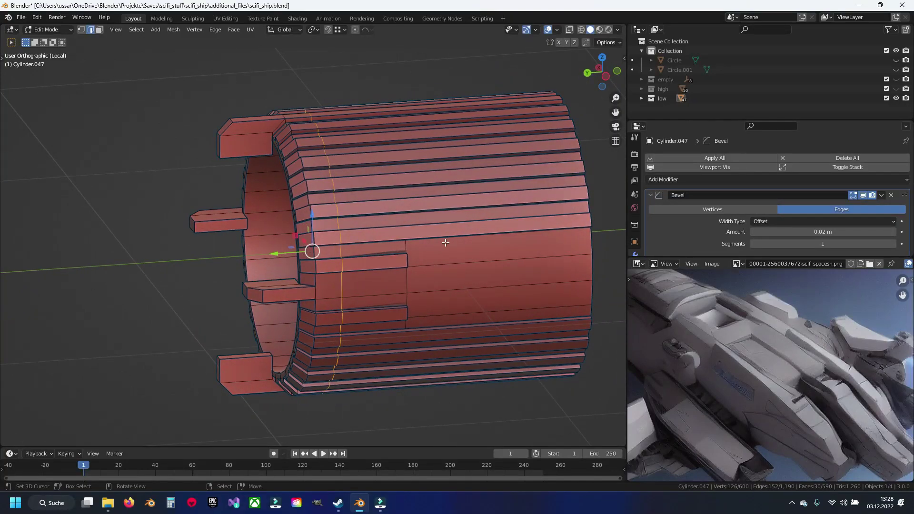
Dissolve the selected column's edges and slide a vertex to its edge's end.
key(x)
click(445, 242)
drag(431, 246, 411, 229)
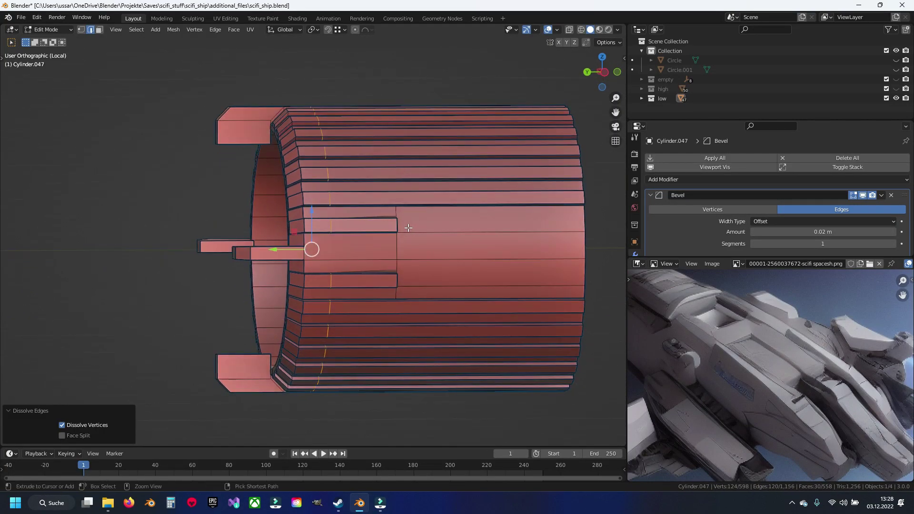
scroll(up, 3)
key(x)
click(408, 229)
drag(408, 229, 422, 234)
key(shift+v)
click(257, 256)
Select all and merge the 120 duplicate vertices by distance via Quick Favorites.
key(q)
key(a)
key(q)
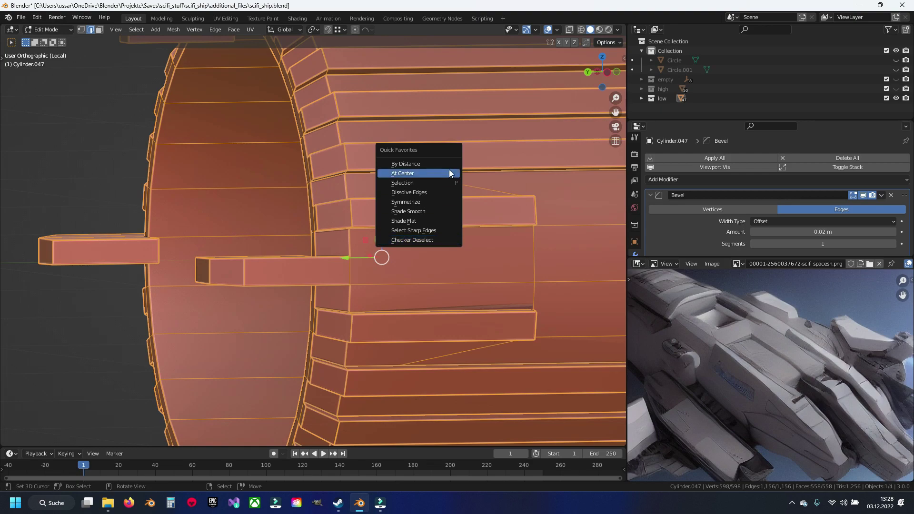
click(449, 164)
key(alt+a)
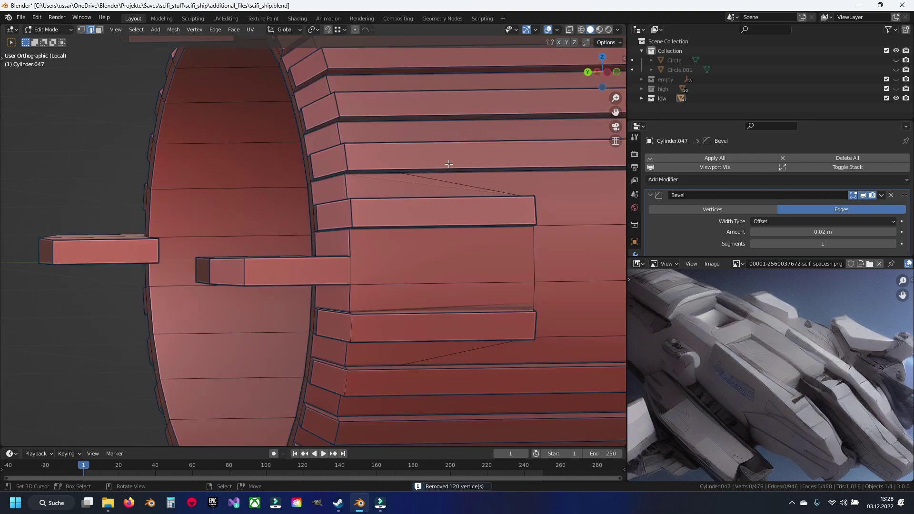
Review the merged mesh in Object Mode, then return to Edit Mode deselected.
scroll(down, 3)
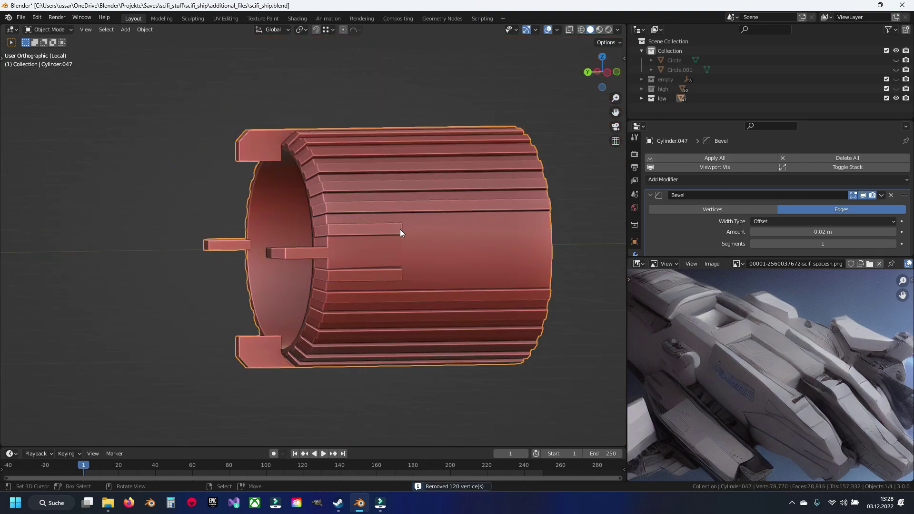
scroll(up, 3)
drag(438, 261, 389, 274)
key(Tab)
scroll(down, 3)
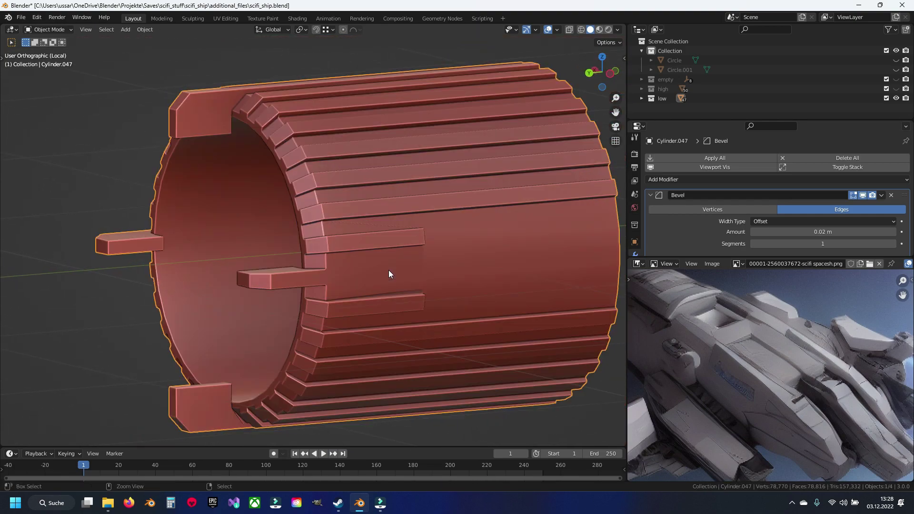
key(Tab)
key(alt+a)
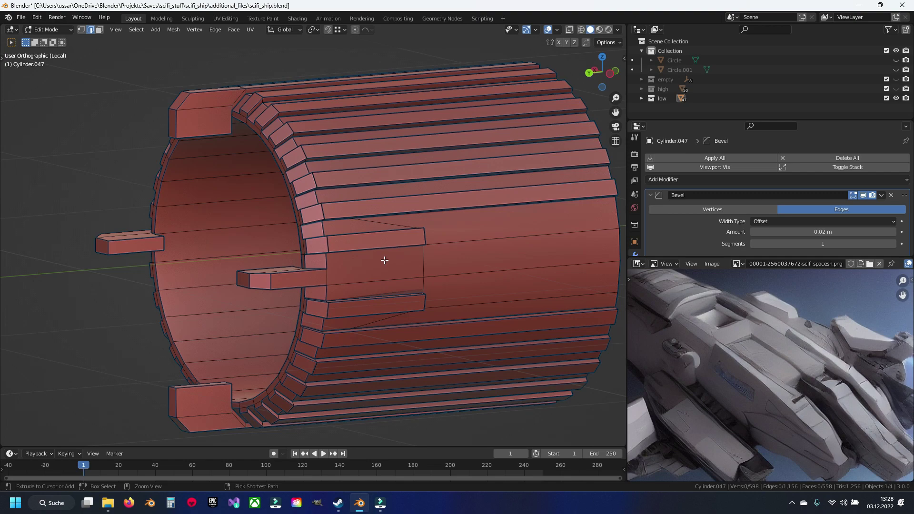
Toggle the bevel's edit-mode display and slide the selected vertices along the strips.
drag(384, 257, 381, 259)
scroll(up, 3)
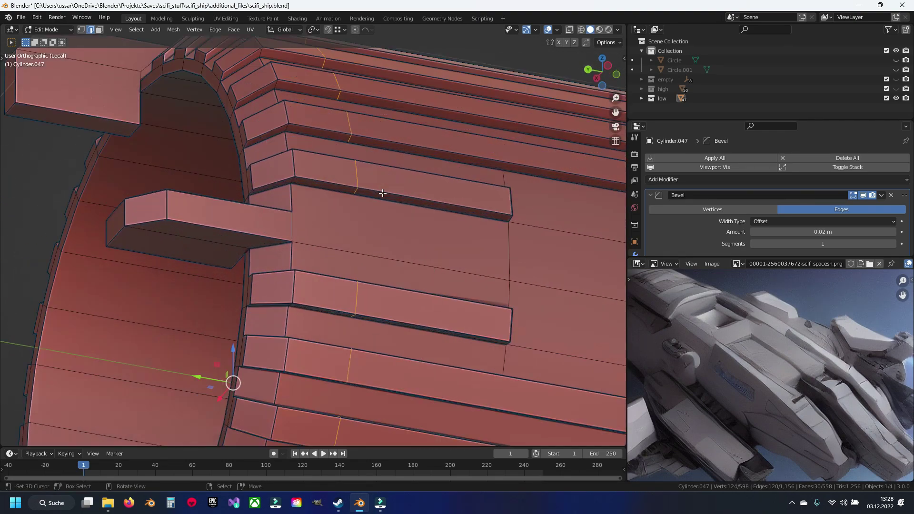
scroll(up, 3)
scroll(up, 3)
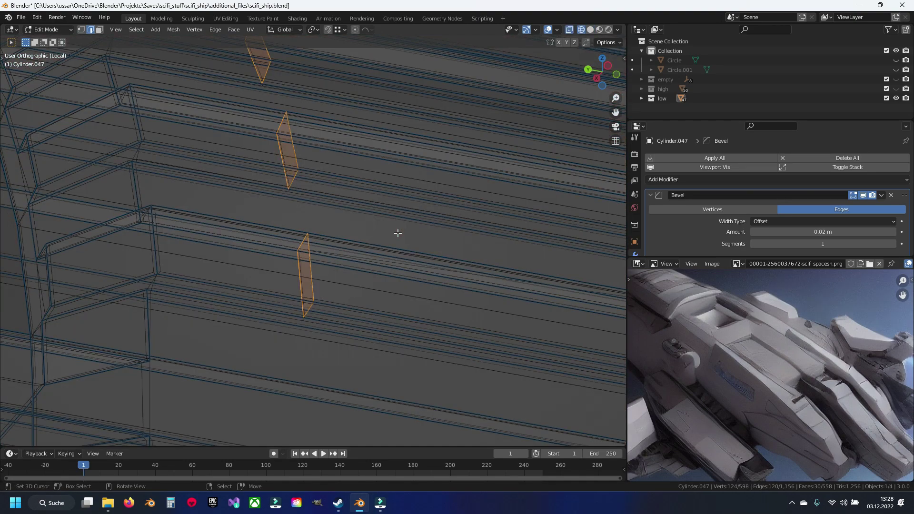
drag(398, 233, 262, 245)
click(867, 194)
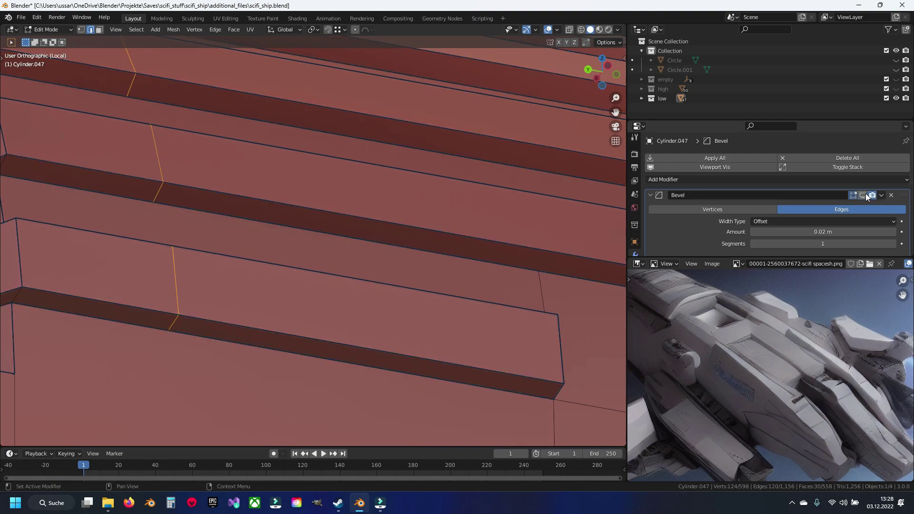
click(866, 194)
key(shift+v)
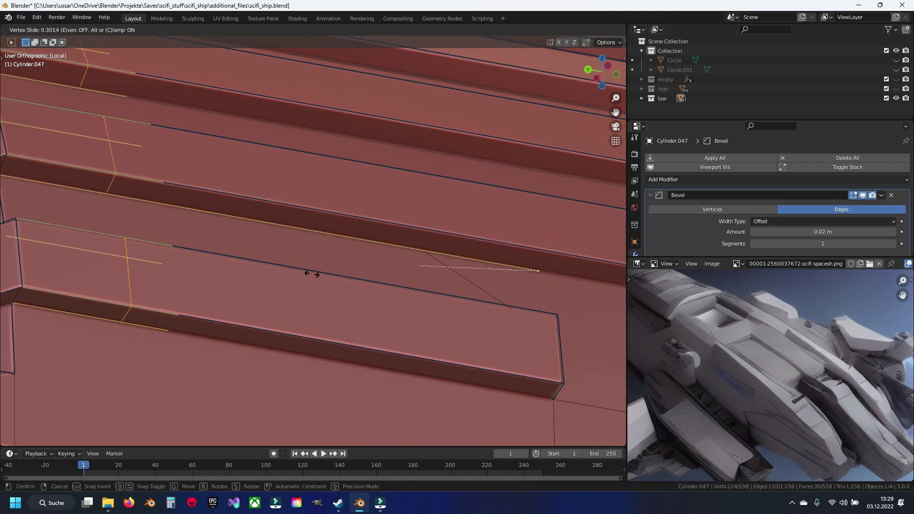
click(448, 268)
Slide the strip-end vertices into place and add an edge loop across the strips.
key(shift+z)
drag(521, 229, 579, 325)
key(shift+z)
key(shift+v)
click(480, 319)
key(shift+z)
key(shift+z)
key(alt+a)
scroll(down, 3)
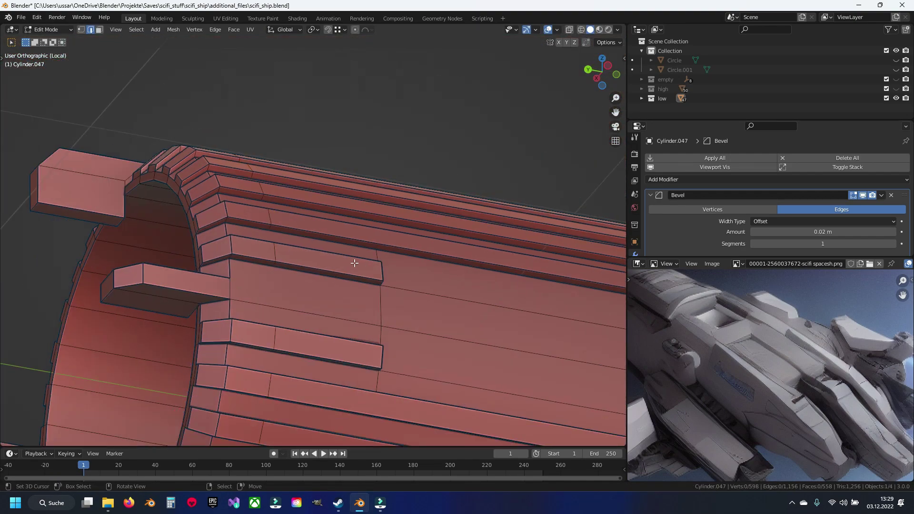
click(351, 259)
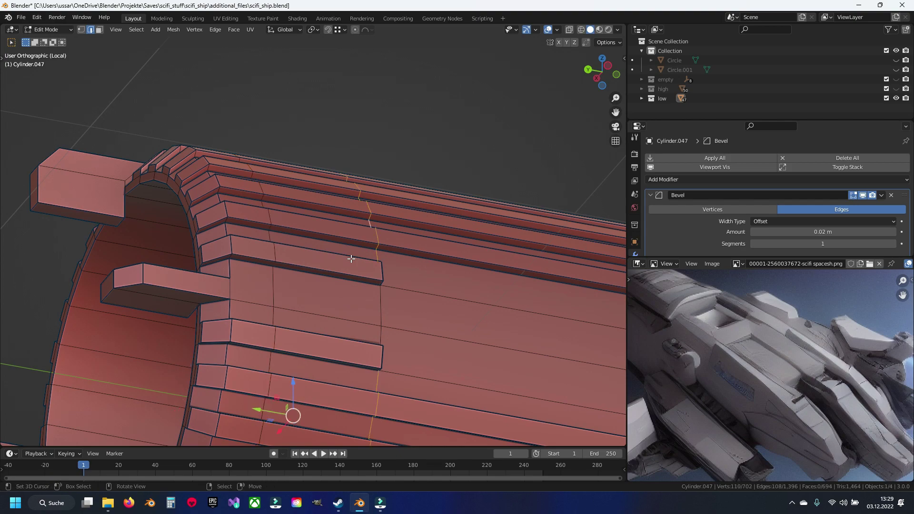
key(Tab)
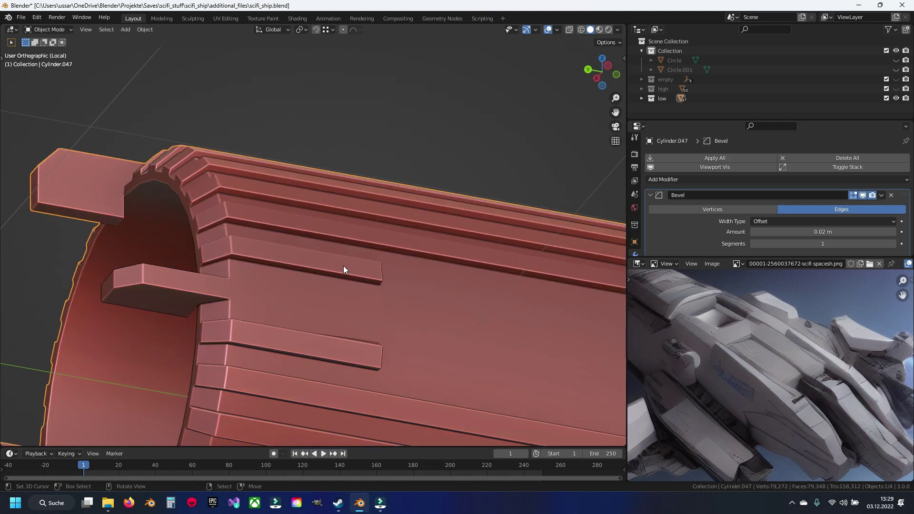
Save, exit Local View and hide the large cylinder.
scroll(down, 3)
key(ctrl+s)
drag(344, 265, 272, 312)
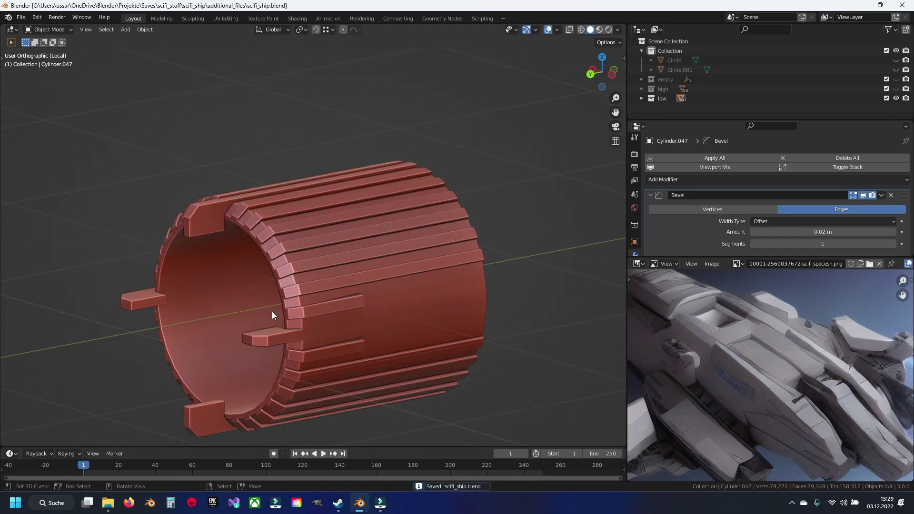
key(KP_Divide)
key(h)
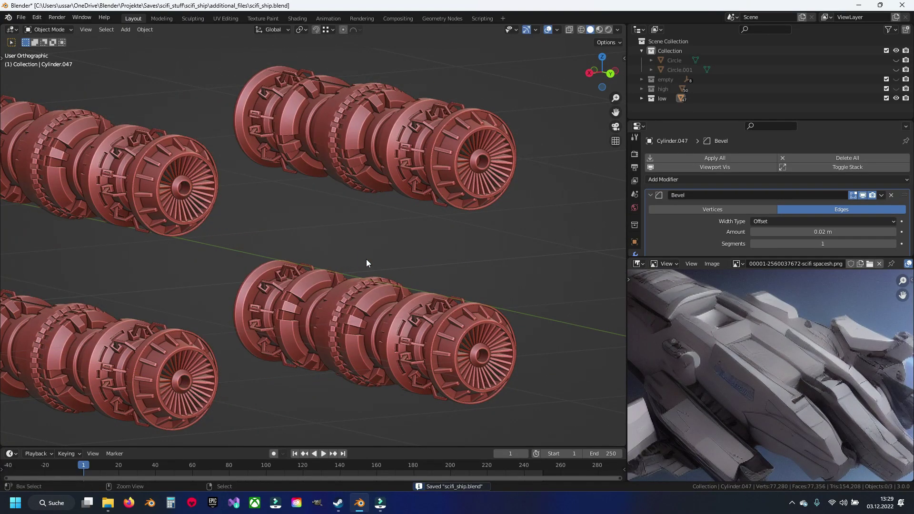
key(ctrl+s)
Select and hide the engine fan.
scroll(up, 3)
scroll(down, 3)
click(364, 281)
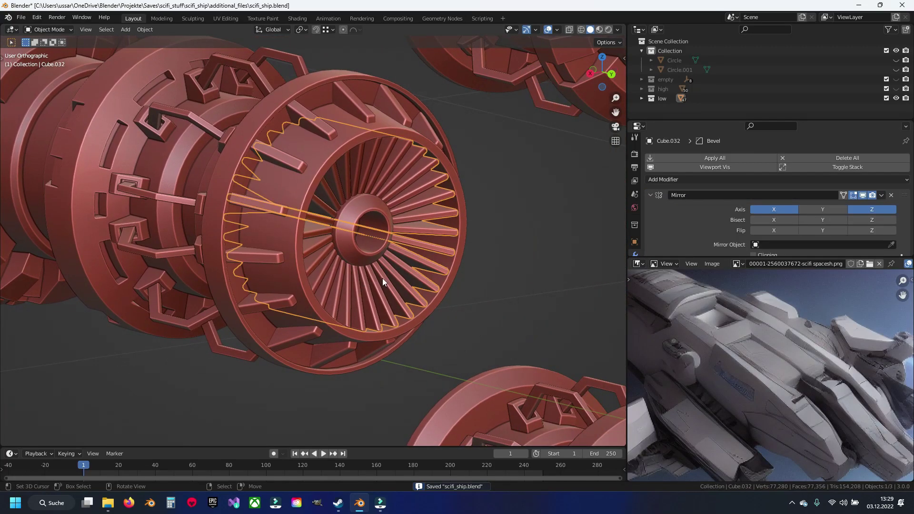
key(h)
scroll(down, 3)
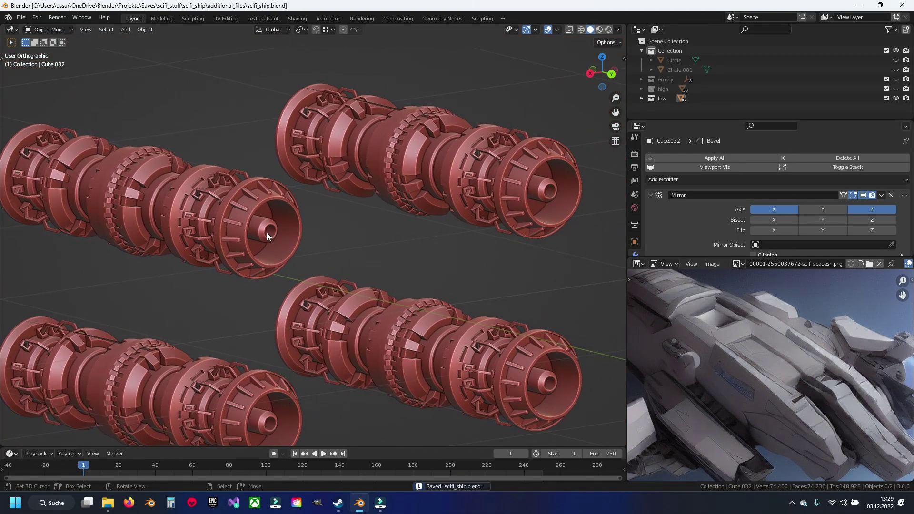
Isolate Cylinder.041 in Local View and frame it in Edit Mode.
click(267, 230)
scroll(up, 3)
key(KP_Divide)
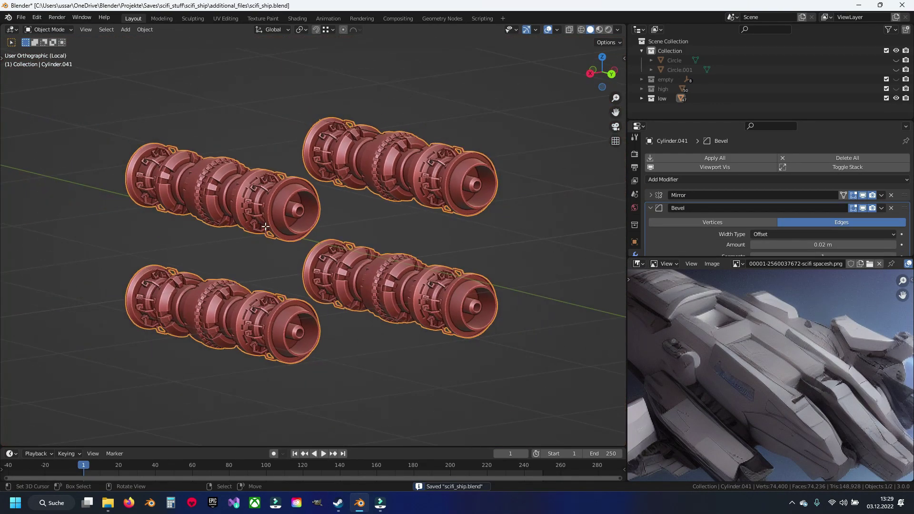
key(Tab)
key(KP_Decimal)
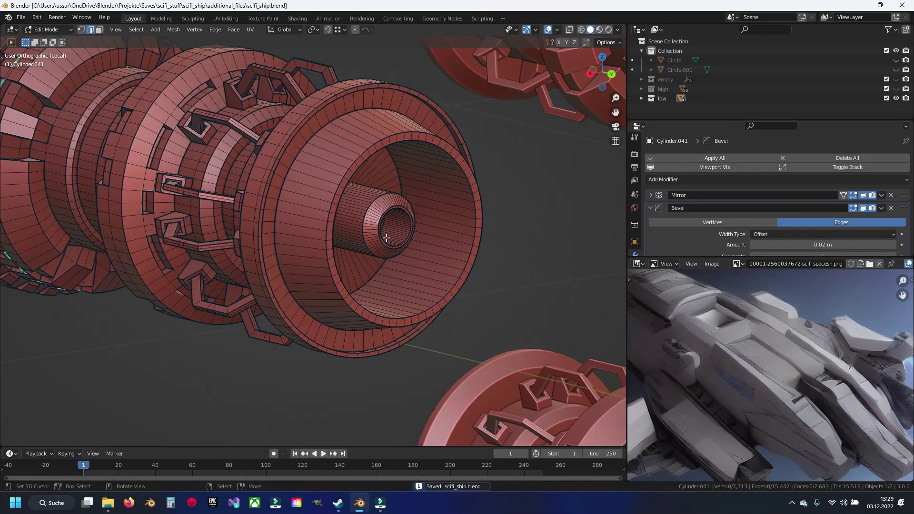
Select the edge loops along the left and right struts.
drag(309, 226, 324, 149)
scroll(up, 3)
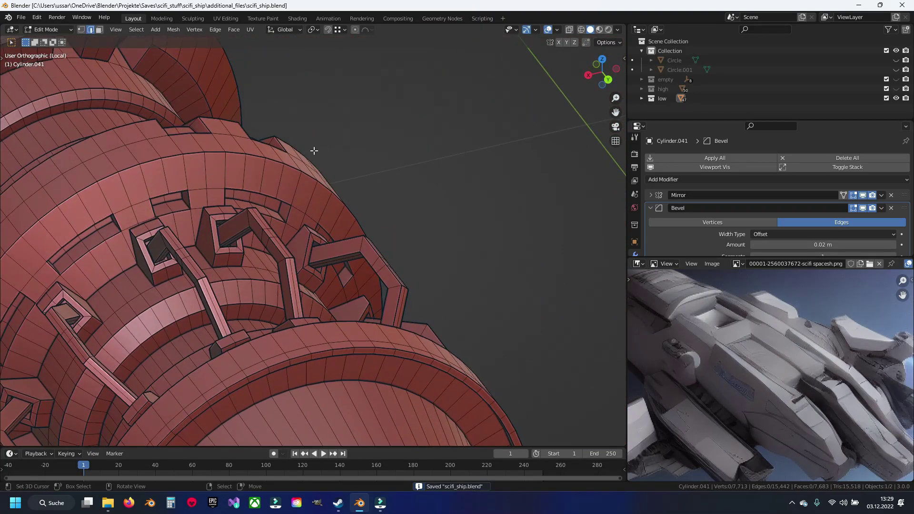
scroll(up, 3)
scroll(up, 3)
click(313, 280)
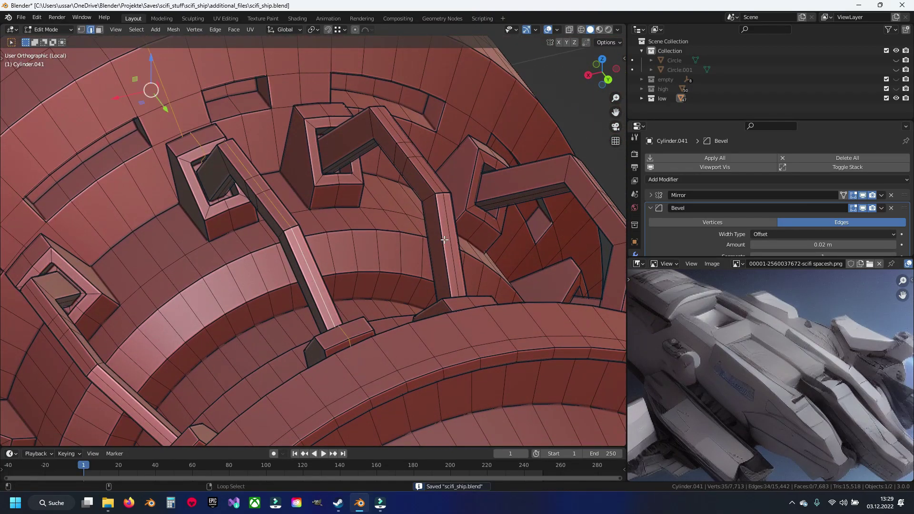
click(450, 235)
scroll(down, 3)
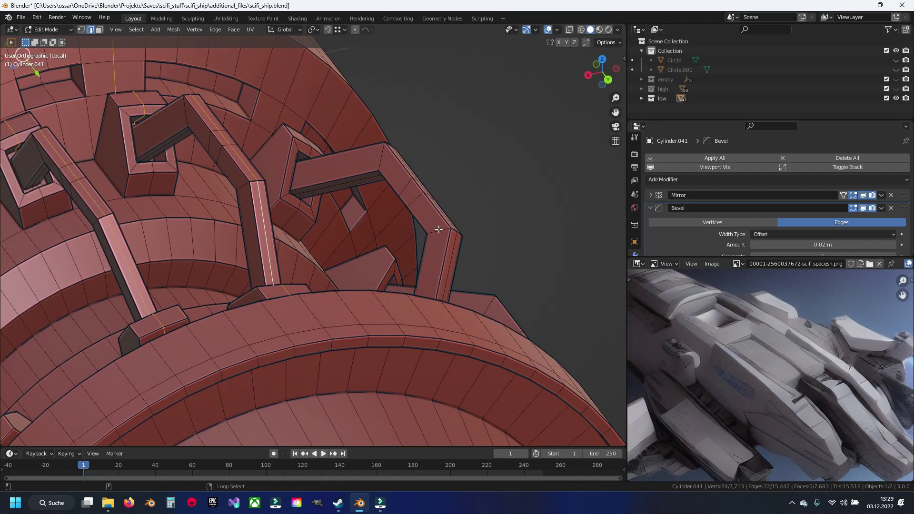
scroll(down, 3)
drag(400, 237, 289, 195)
drag(606, 269, 403, 224)
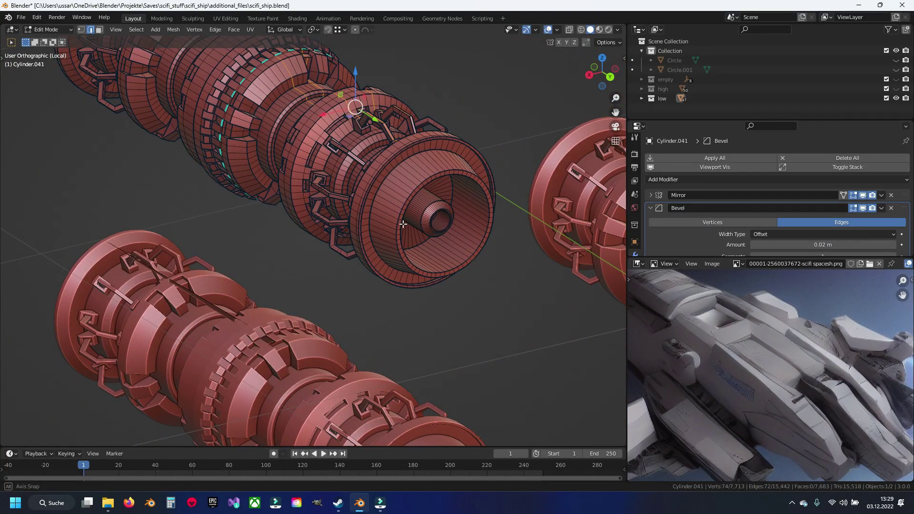
Return to Object Mode, save to scifi_ship.blend, and briefly recheck the mesh.
key(Tab)
key(ctrl+s)
drag(298, 169, 393, 286)
key(Tab)
scroll(up, 3)
scroll(down, 3)
scroll(down, 3)
key(Tab)
Clear the selection, save again and review the bevelled engine copies.
key(alt+a)
drag(485, 183, 328, 240)
key(ctrl+s)
scroll(down, 3)
scroll(up, 3)
scroll(up, 3)
scroll(up, 3)
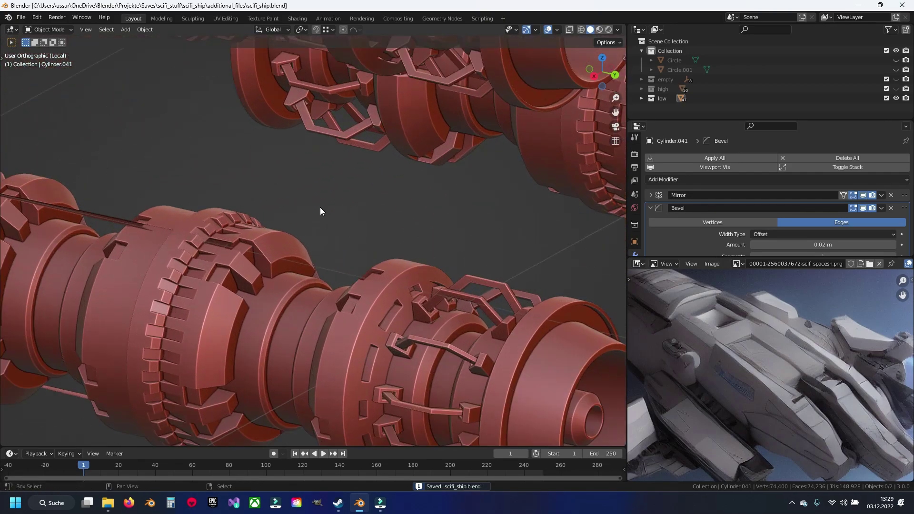
Toggle the Bevel modifier's viewport display off and on to compare, then collapse its panel.
scroll(up, 3)
click(863, 208)
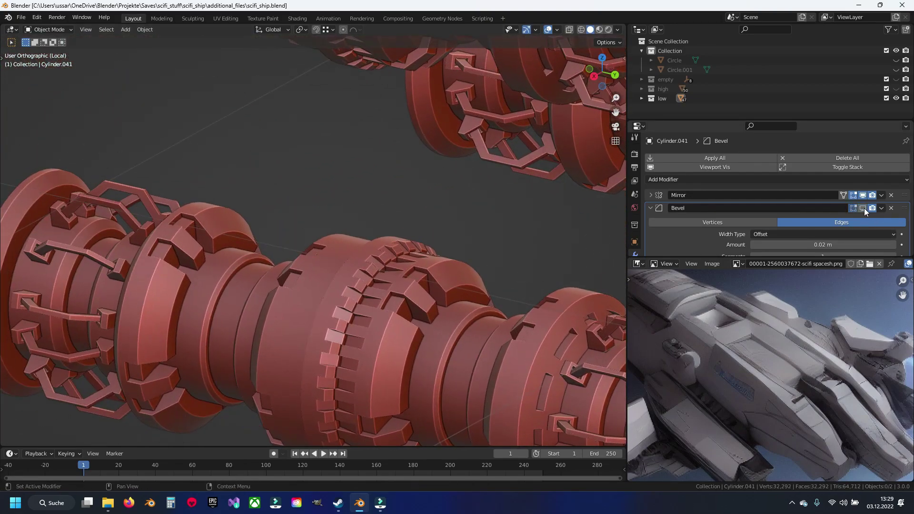
click(864, 208)
click(863, 208)
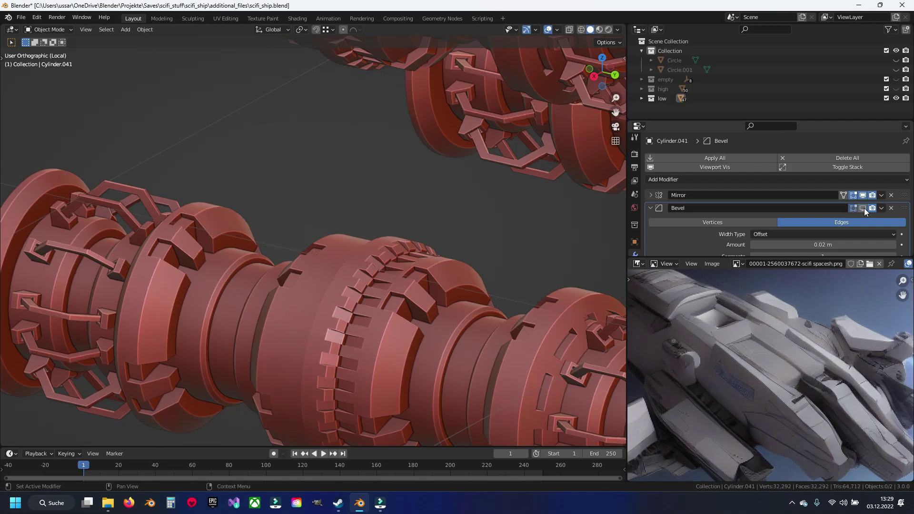
click(864, 208)
click(651, 208)
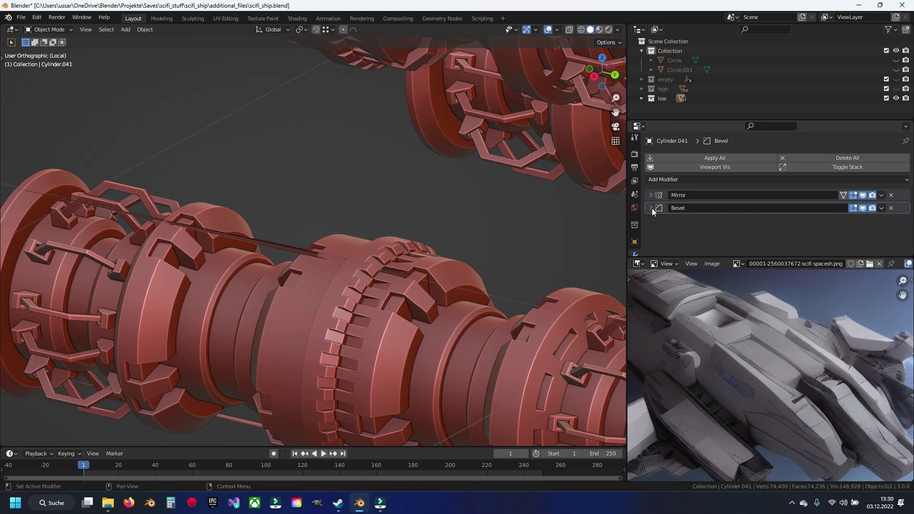
Move Bevel above Mirror in Cylinder.041's modifier stack and save the file.
drag(903, 210, 896, 180)
scroll(down, 3)
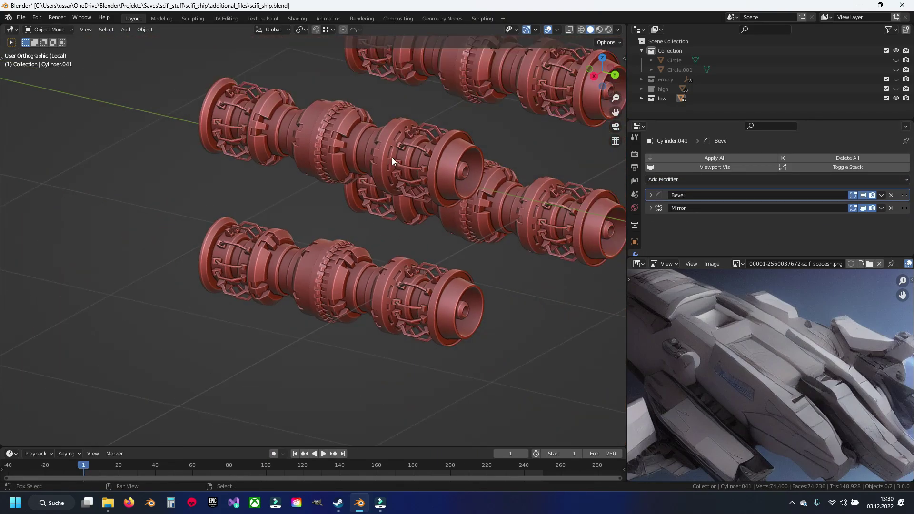
scroll(up, 3)
key(ctrl+s)
Enter Edit Mode on Cylinder.041 and orbit to show both engine cylinders.
drag(318, 224, 267, 278)
key(Tab)
scroll(up, 3)
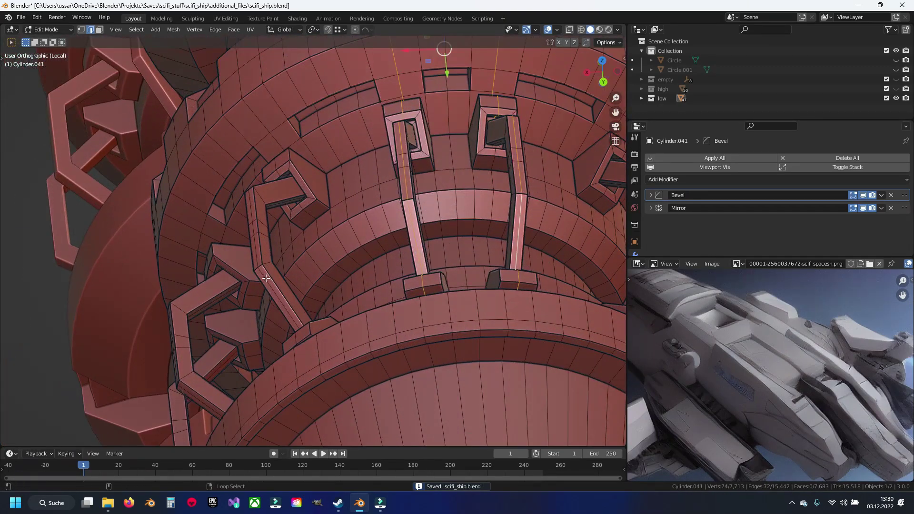
scroll(down, 3)
drag(268, 279, 317, 211)
scroll(up, 3)
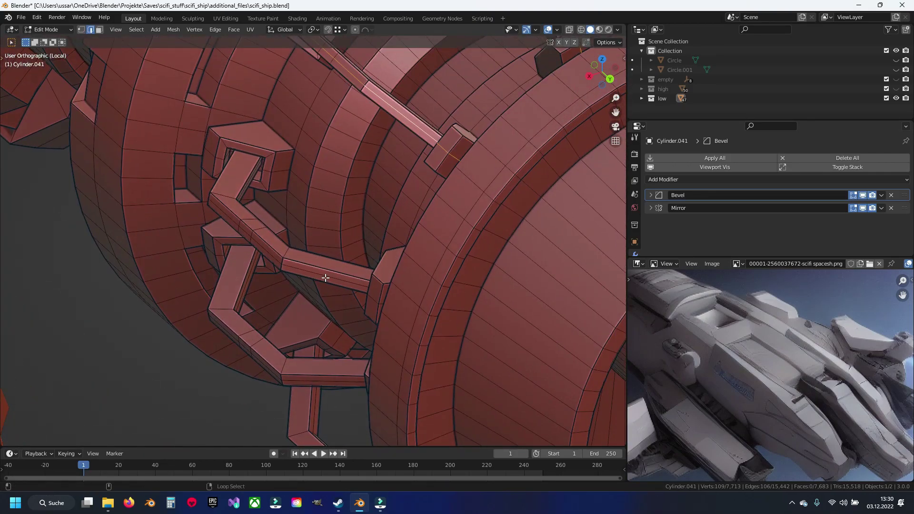
click(325, 276)
scroll(down, 3)
drag(325, 276, 805, 244)
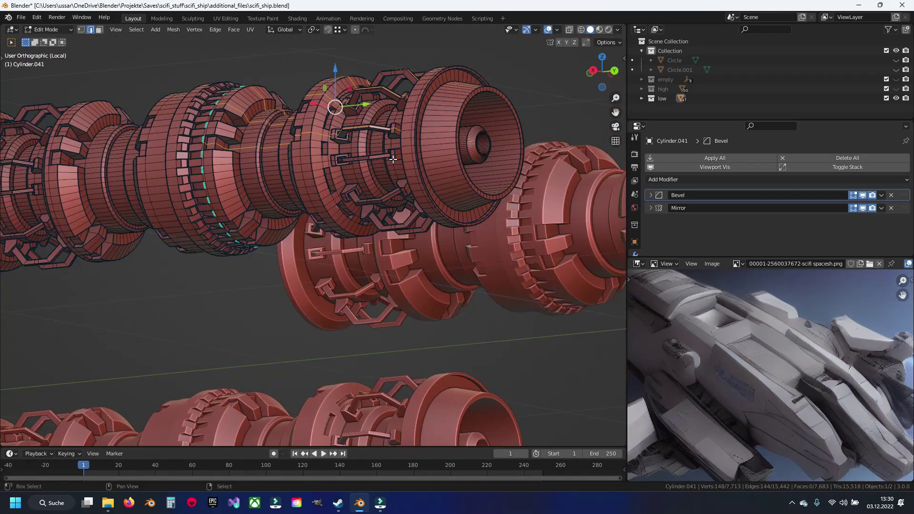
Turn off the Mirror modifier's viewport display to hide the mirrored engine copy.
drag(377, 183, 314, 202)
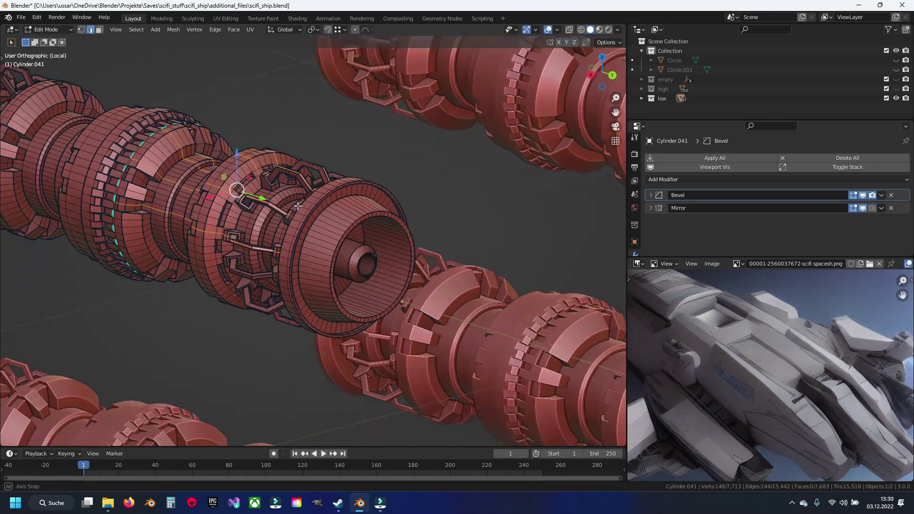
scroll(up, 3)
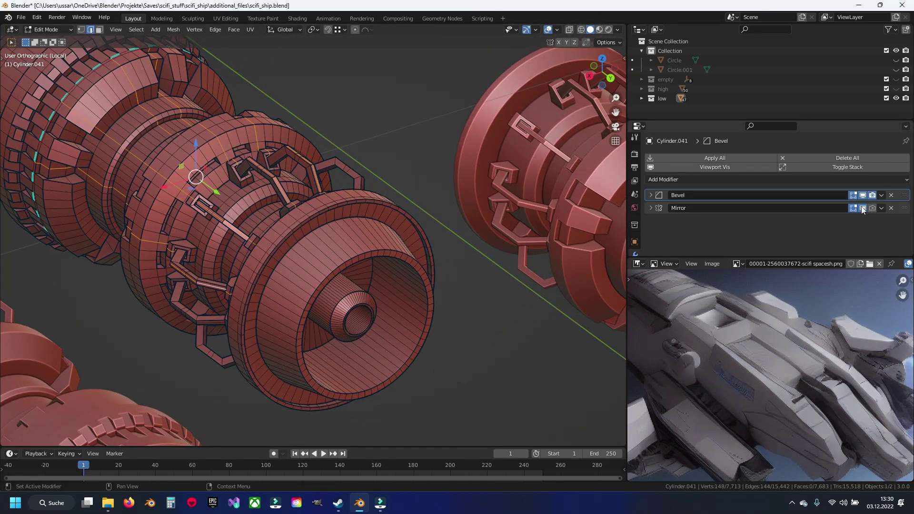
click(864, 212)
scroll(up, 3)
scroll(up, 3)
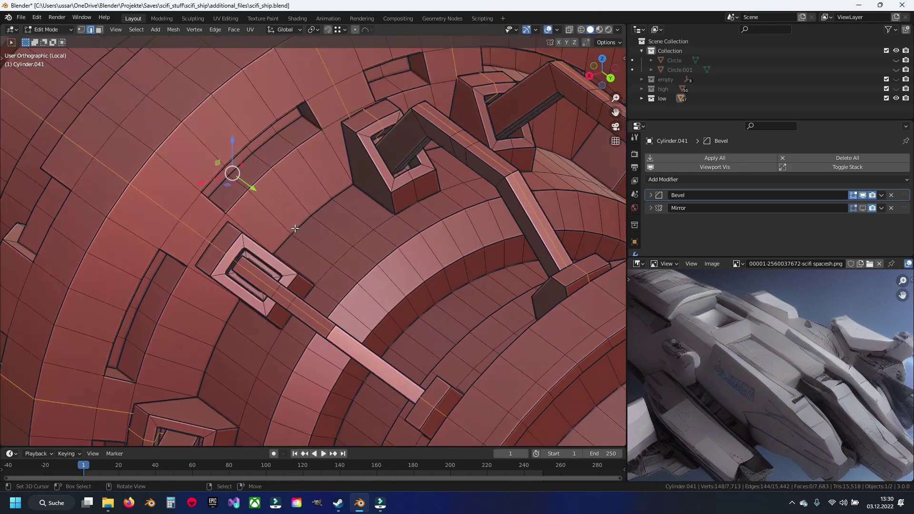
Add the first horizontal ring edge loops to the selection, orbiting between picks.
scroll(down, 3)
scroll(up, 3)
scroll(up, 3)
click(312, 169)
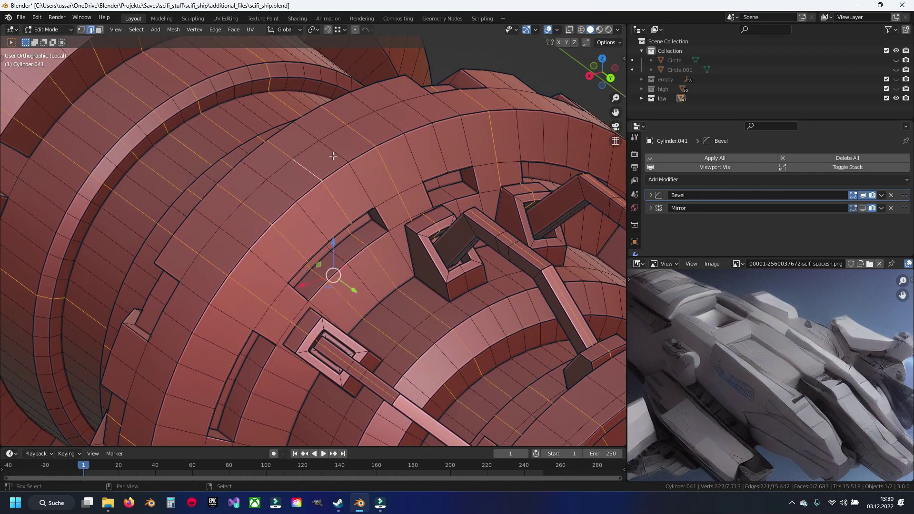
drag(172, 301, 318, 180)
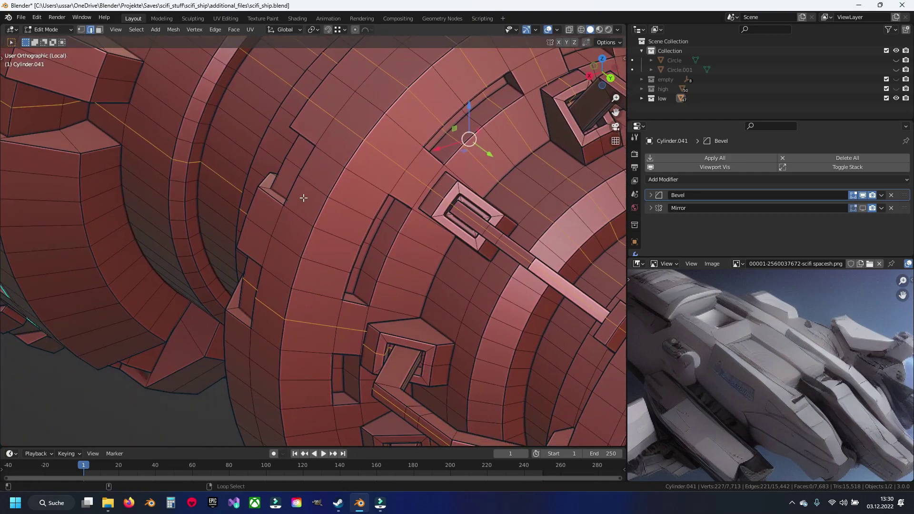
click(284, 253)
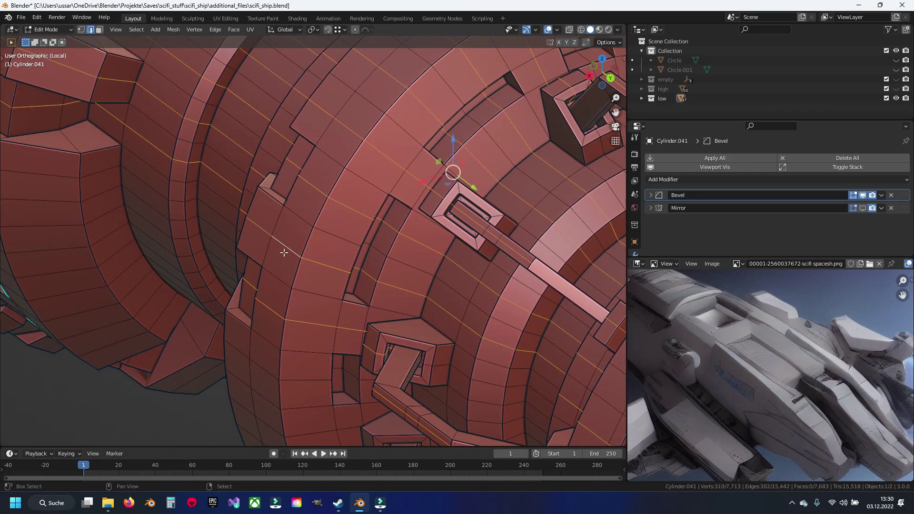
scroll(down, 3)
drag(277, 275, 365, 243)
scroll(up, 3)
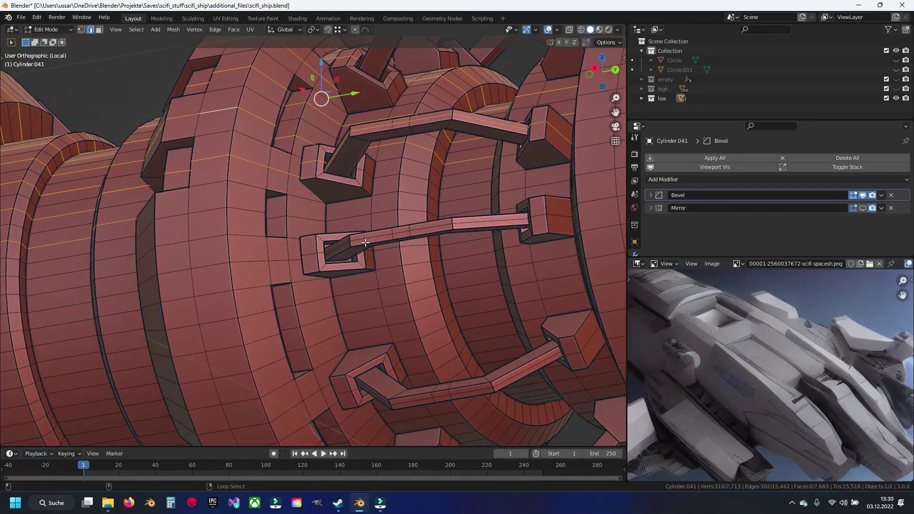
click(209, 212)
drag(209, 212, 247, 233)
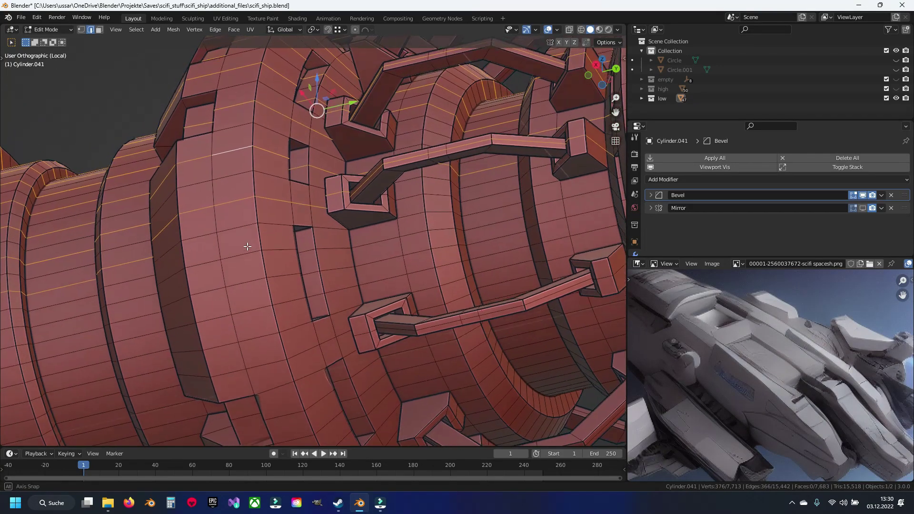
click(241, 247)
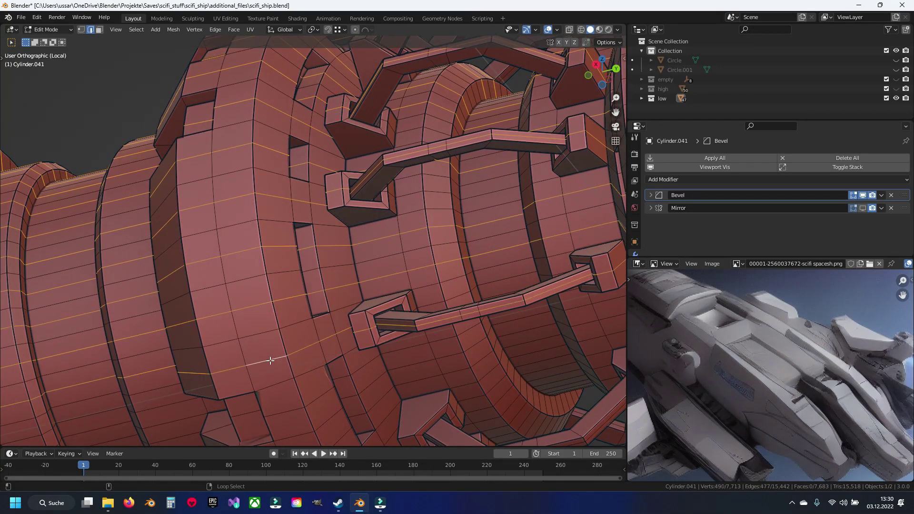
Keep adding ring edge loops around the cylinder's panel strips from several angles.
drag(270, 361, 280, 267)
click(294, 298)
drag(326, 344, 362, 258)
click(362, 257)
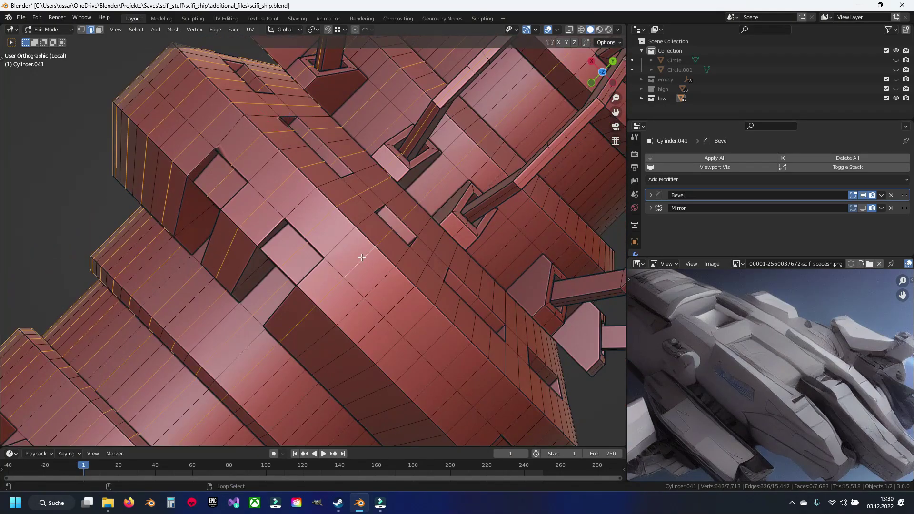
click(437, 337)
drag(438, 338, 324, 204)
click(323, 204)
drag(326, 252, 316, 245)
click(318, 237)
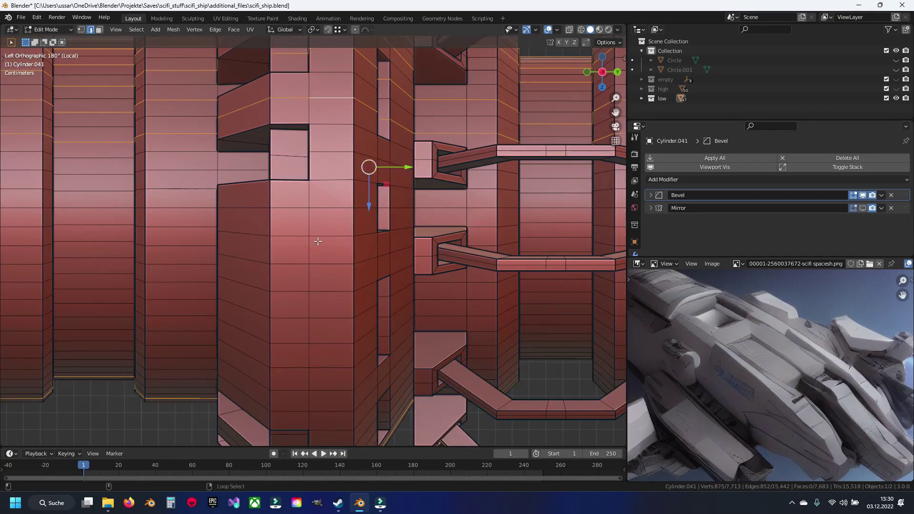
click(329, 157)
click(321, 261)
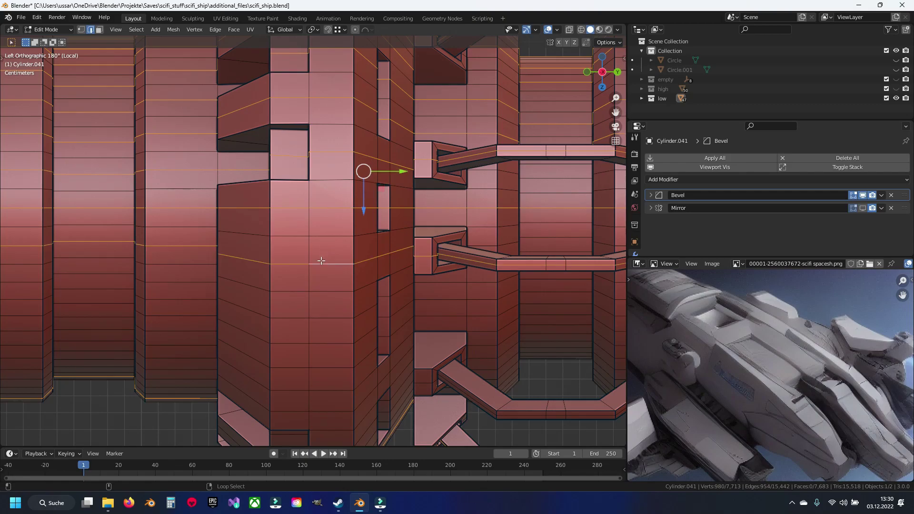
click(325, 317)
click(327, 402)
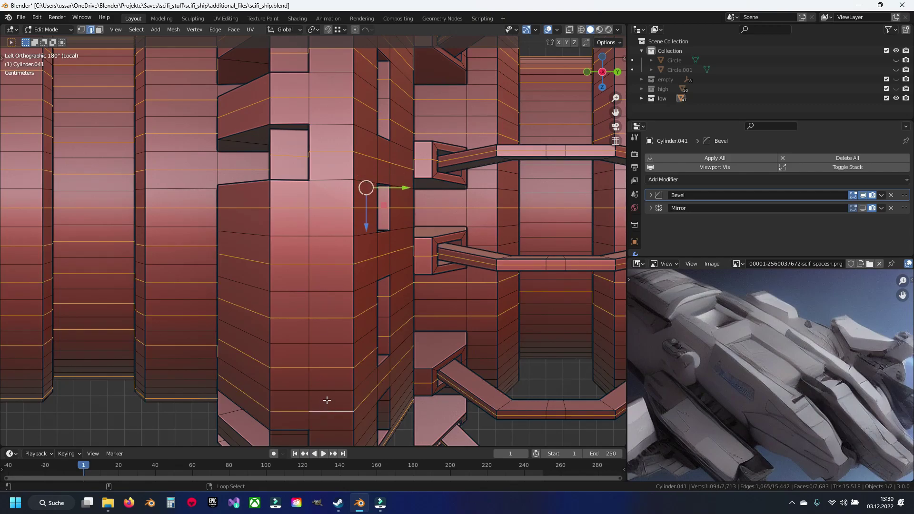
Orbit around the ringed section to inspect the selected loops from end-on and side views.
scroll(down, 3)
drag(323, 362, 316, 304)
scroll(up, 3)
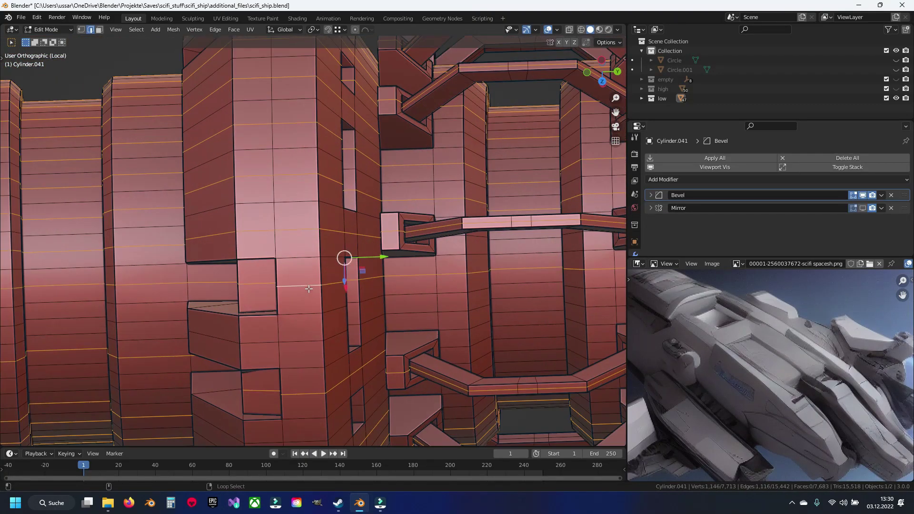
scroll(down, 3)
drag(292, 337, 338, 258)
scroll(up, 3)
scroll(up, 3)
scroll(up, 3)
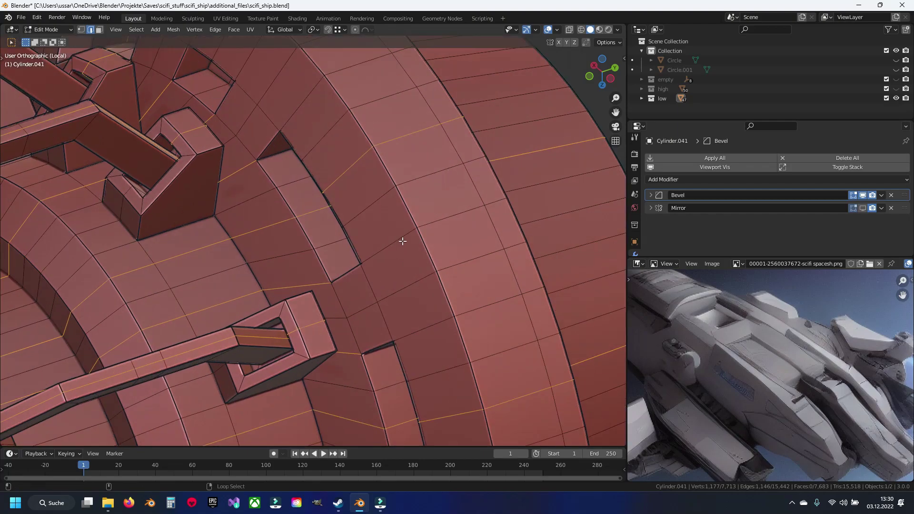
scroll(down, 3)
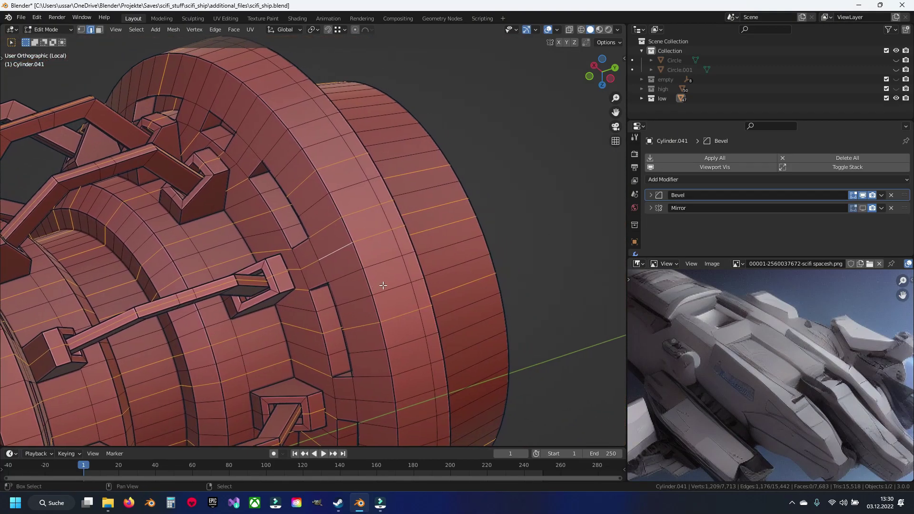
drag(393, 290, 333, 248)
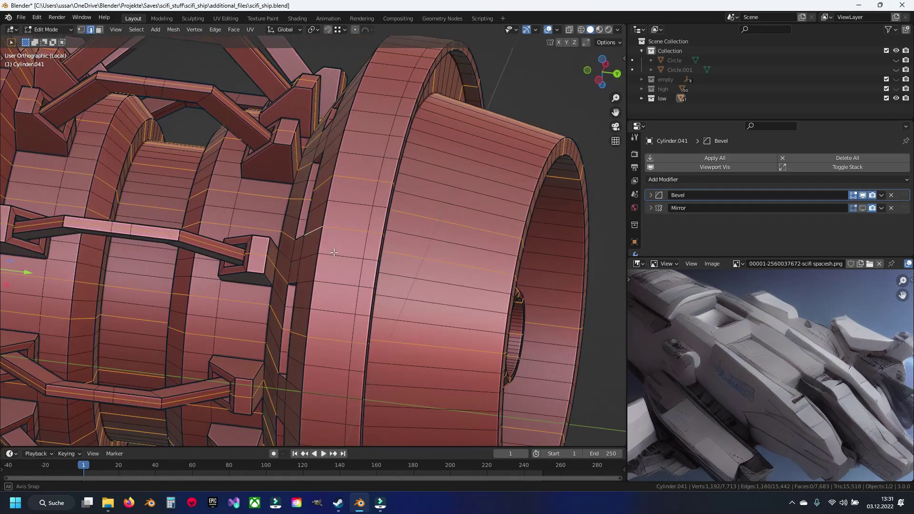
drag(341, 285, 345, 265)
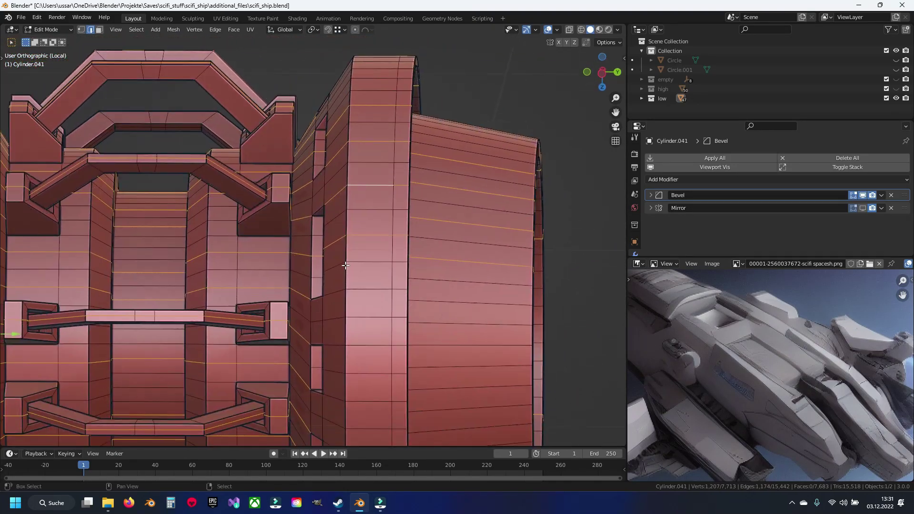
drag(361, 351, 364, 298)
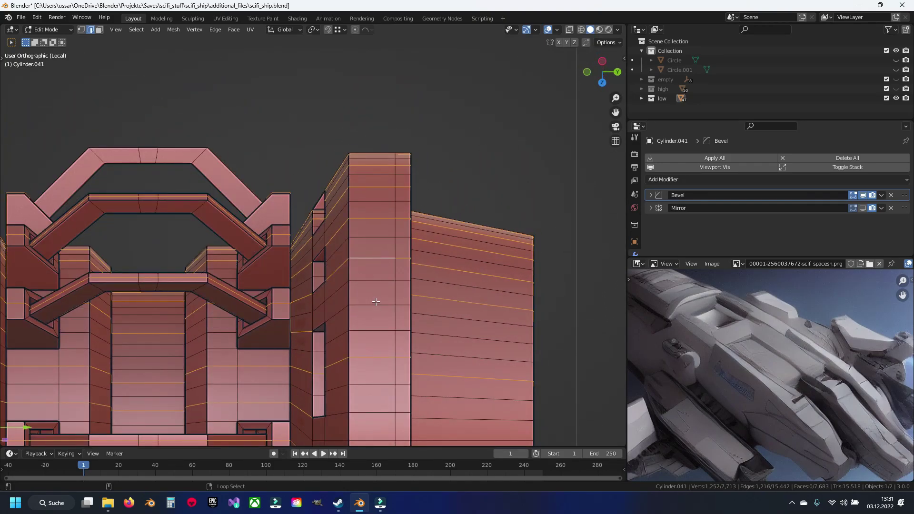
drag(369, 340, 364, 306)
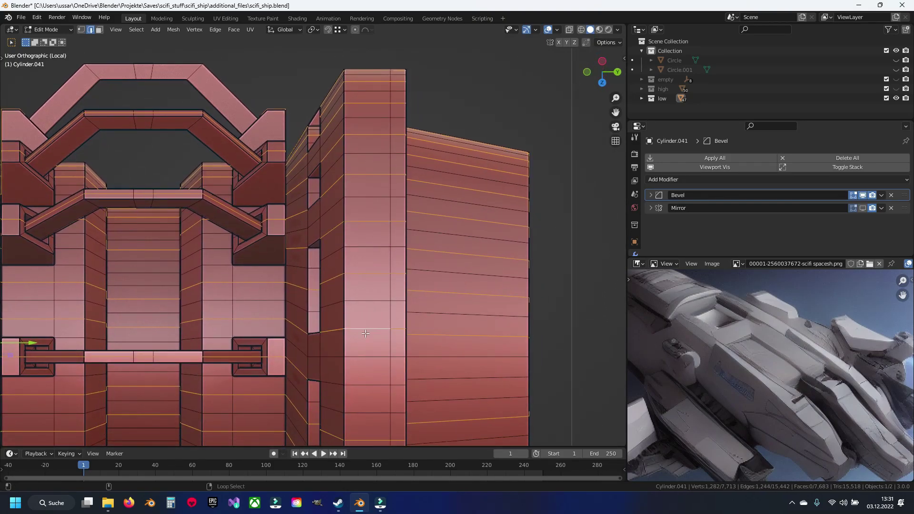
drag(364, 381, 372, 218)
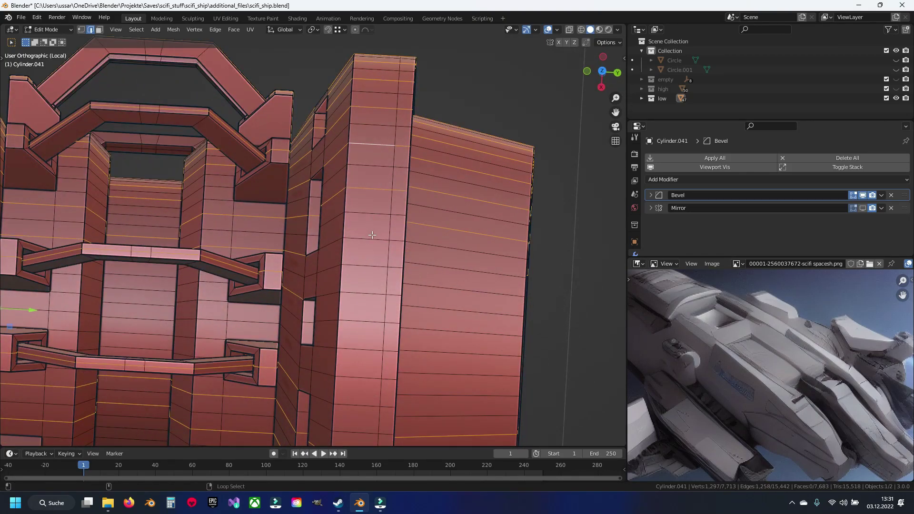
drag(357, 347, 371, 168)
drag(362, 257, 343, 210)
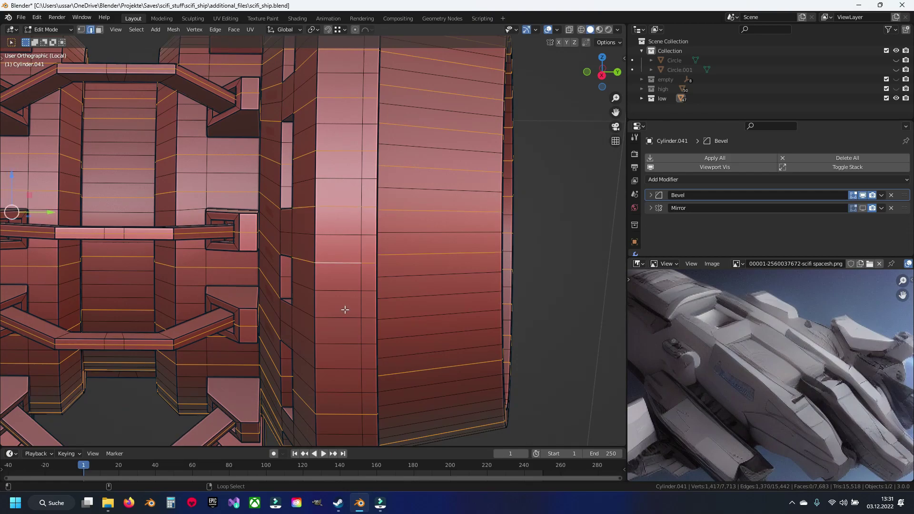
drag(341, 362, 347, 218)
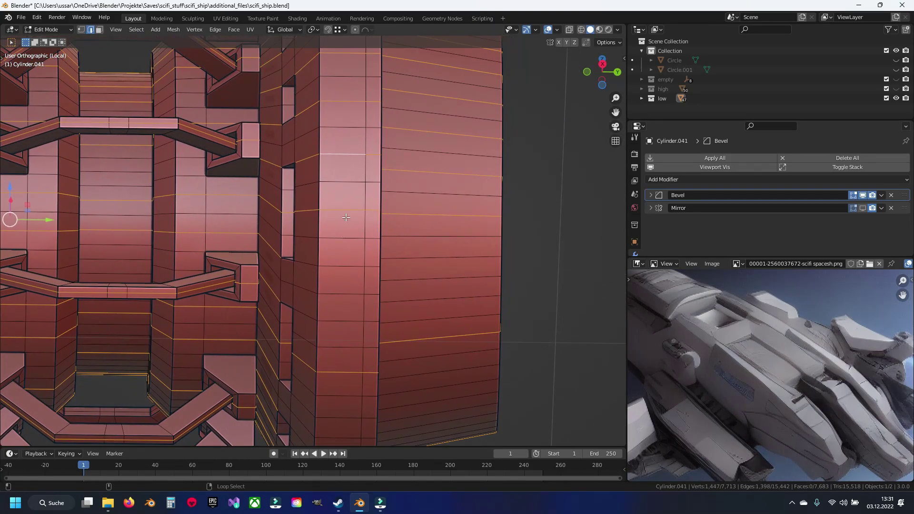
Add one last ring loop, bringing the selection to about 1,480 edges.
click(335, 313)
drag(335, 312, 336, 230)
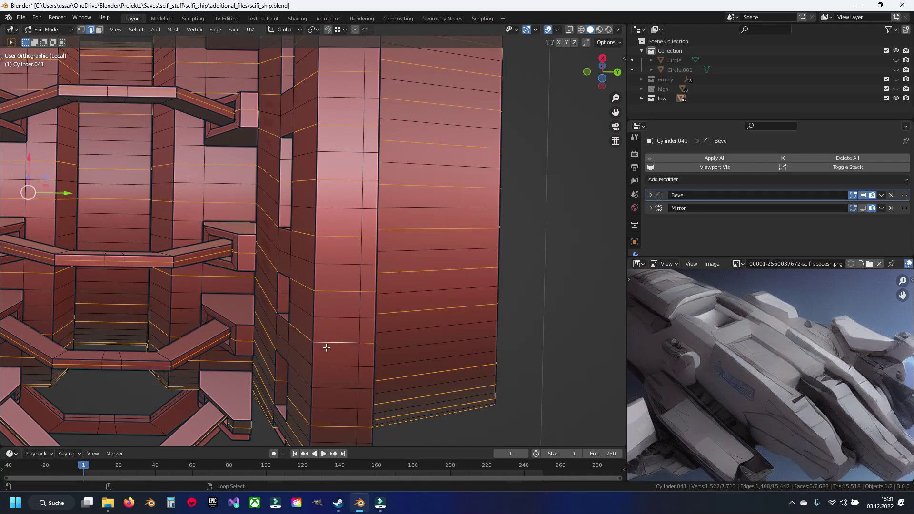
drag(327, 386, 320, 286)
scroll(down, 3)
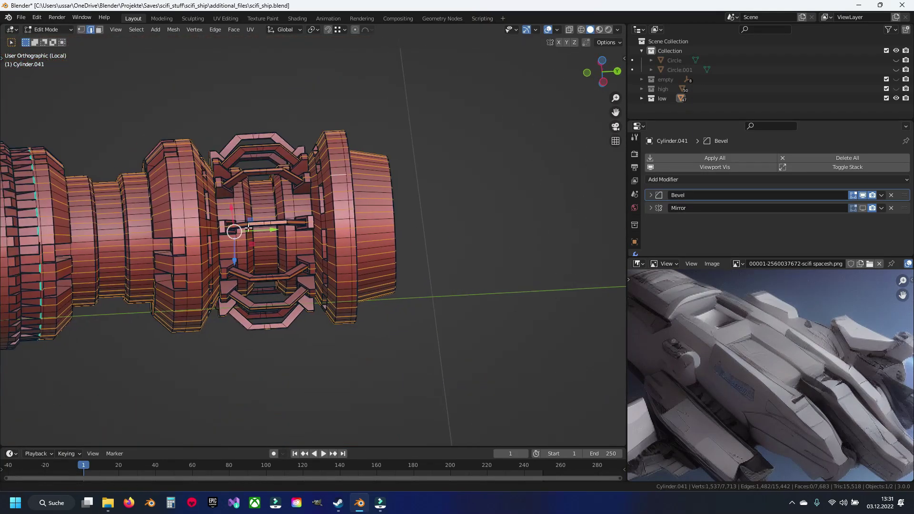
Dissolve the selected ring edge loops with X > Dissolve Edges.
scroll(up, 3)
scroll(up, 3)
drag(317, 248, 334, 224)
scroll(down, 3)
scroll(up, 3)
key(x)
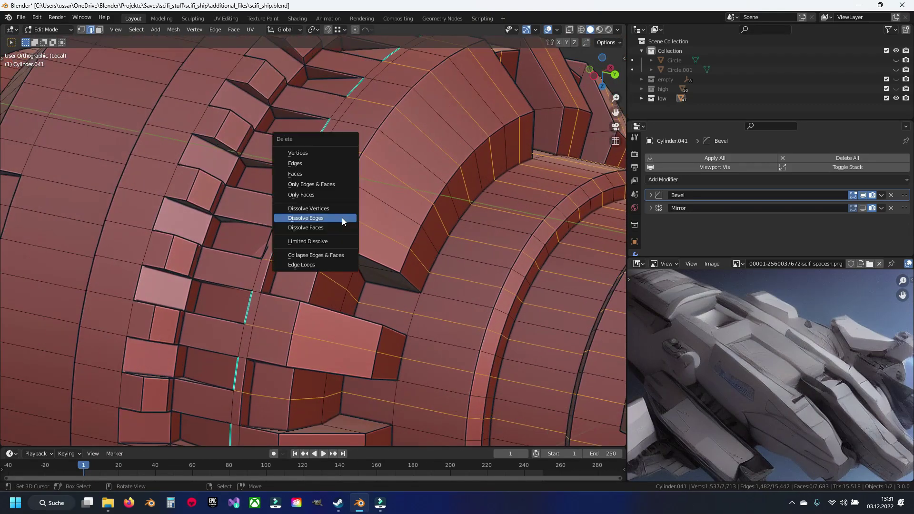
click(342, 218)
scroll(down, 3)
scroll(down, 3)
scroll(down, 3)
scroll(up, 3)
Undo and reapply the edge dissolve, then save the file.
key(ctrl+z)
key(x)
click(352, 242)
drag(352, 241, 315, 257)
scroll(up, 3)
scroll(down, 3)
key(ctrl+s)
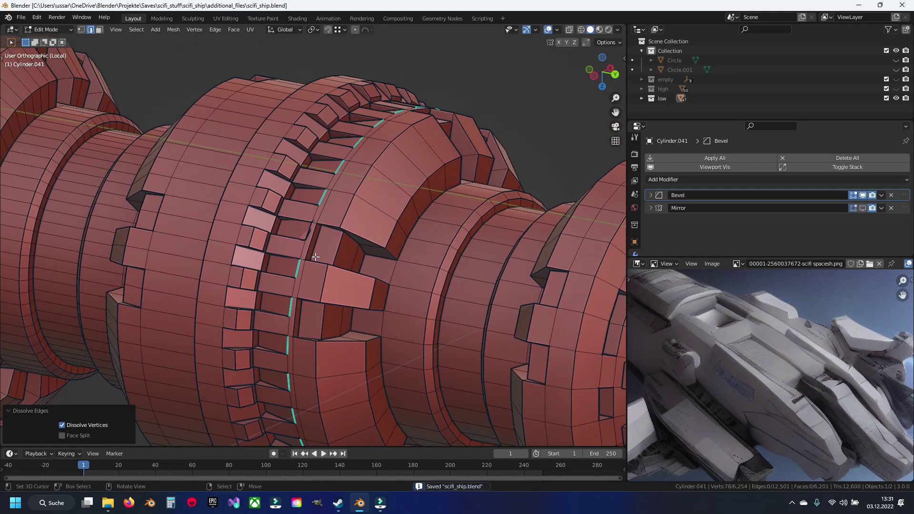
Vertex-slide the stray panel-corner vertex into place and save.
scroll(up, 3)
key(1)
drag(285, 228, 293, 259)
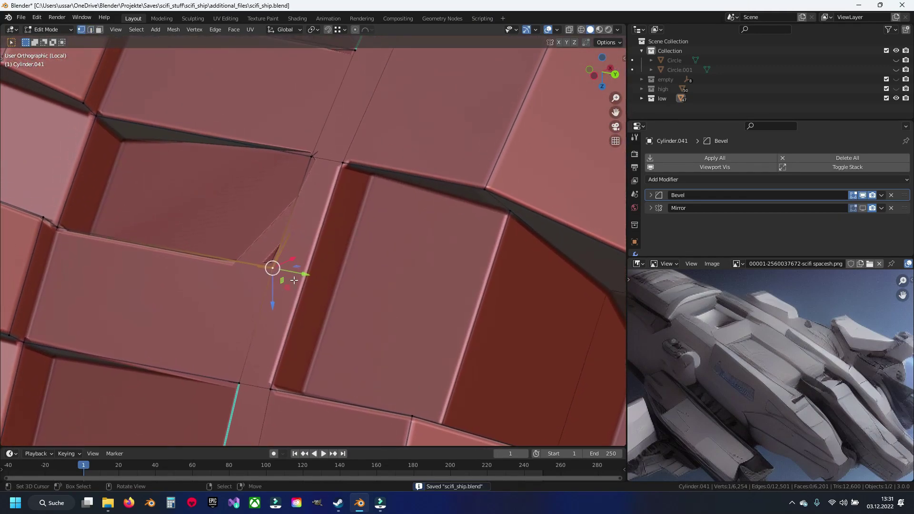
key(g)
key(g)
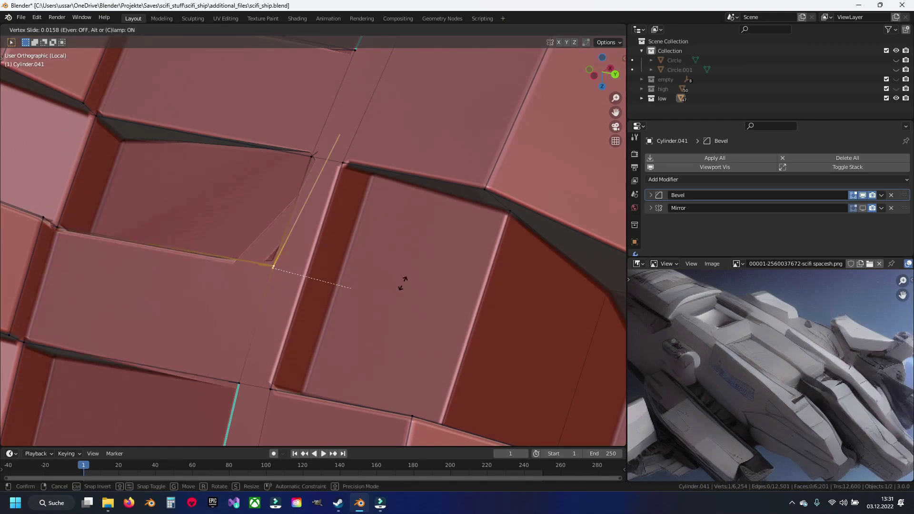
click(347, 284)
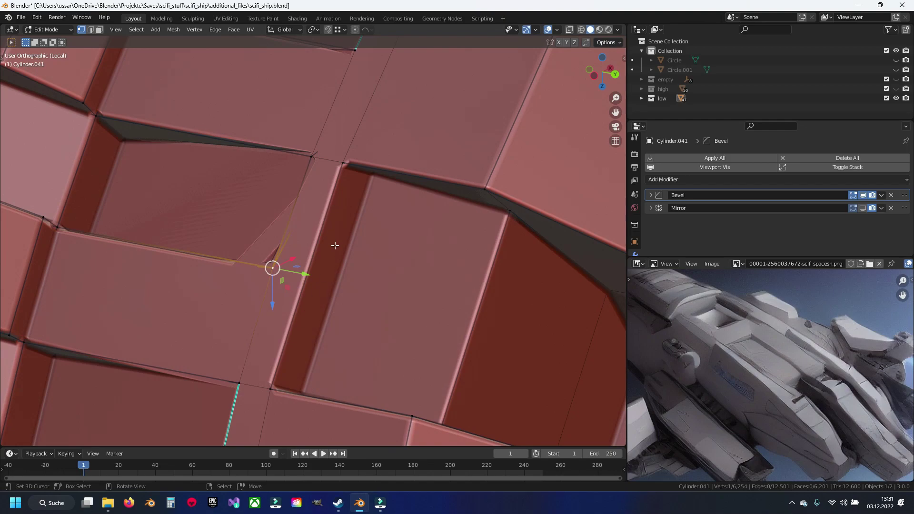
key(ctrl+s)
In edge mode, select the long and diagonal panel edges to inspect their 0.04 bevel weight.
key(ctrl+KP_4)
key(2)
click(277, 261)
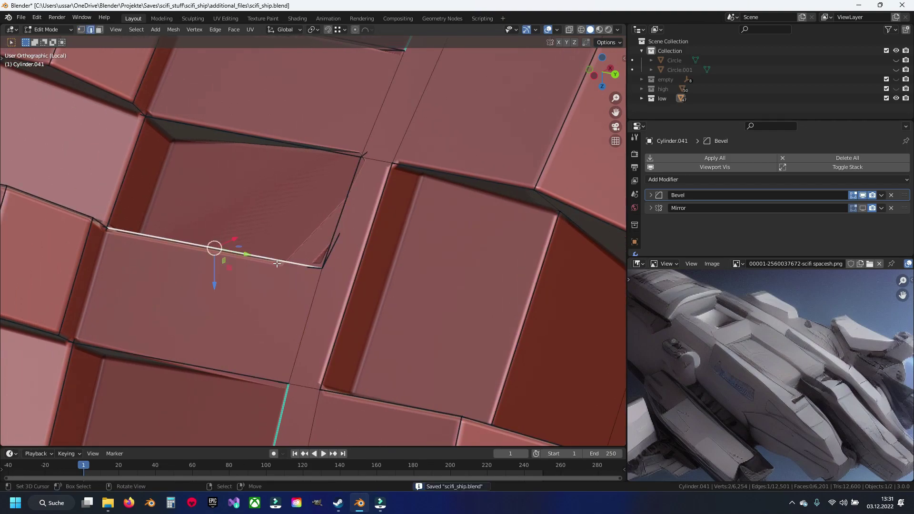
key(n)
drag(313, 255, 337, 128)
click(310, 347)
Select the long upper edge, hide the bevel in the viewport and inspect the unbevelled panels.
click(261, 301)
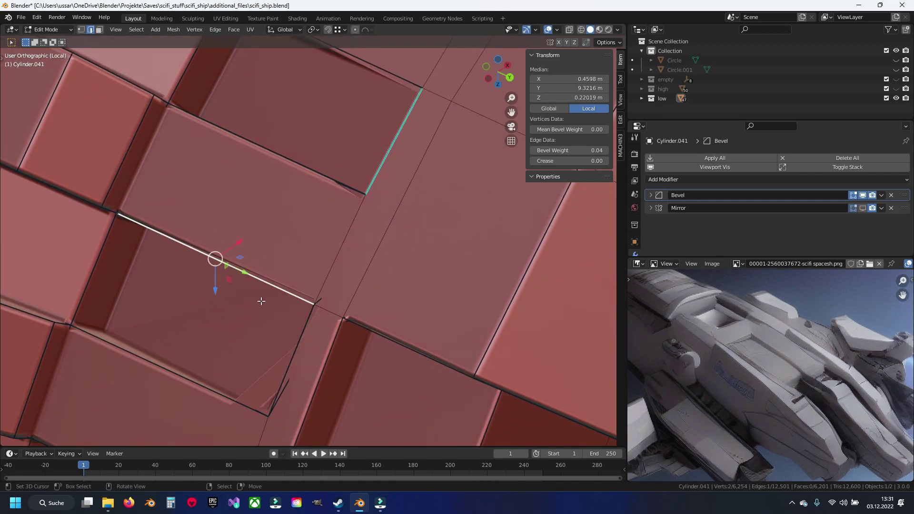
click(863, 196)
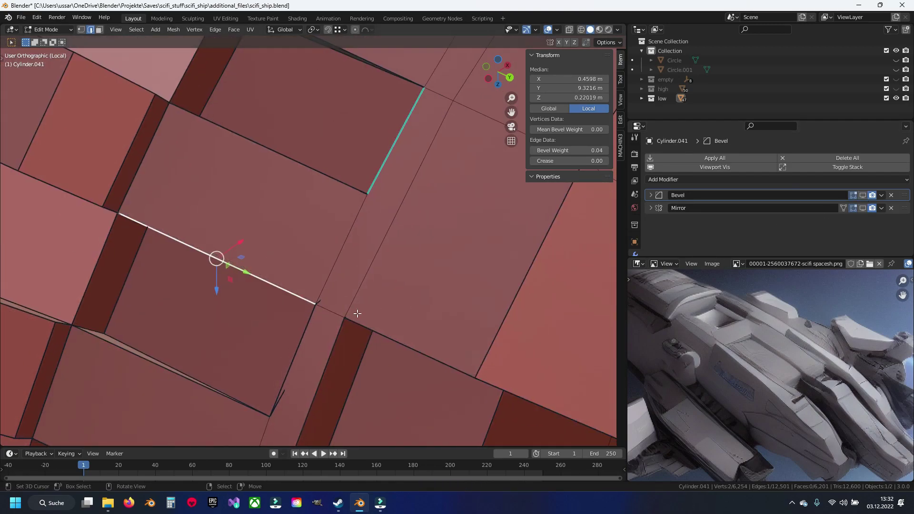
scroll(up, 3)
drag(358, 312, 402, 350)
scroll(down, 3)
drag(364, 292, 431, 392)
Hide the upper, lower and thin vertical strip panel faces to expose the faces behind.
key(1)
click(377, 316)
scroll(up, 3)
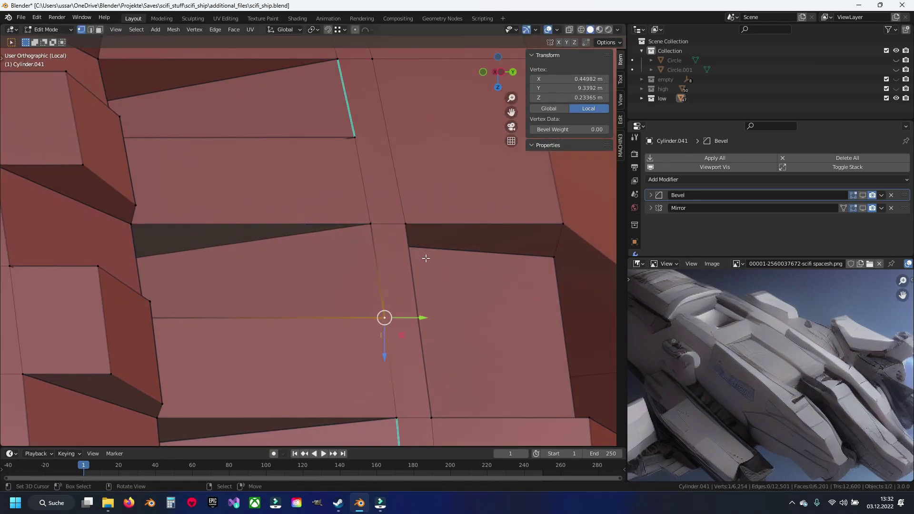
key(3)
click(318, 289)
click(317, 362)
key(h)
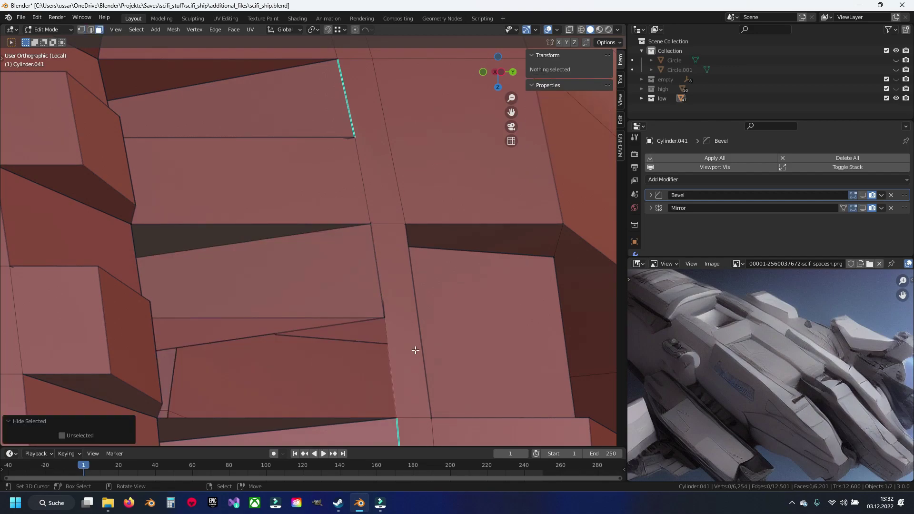
click(410, 324)
key(h)
Delete the thin triangle face behind the hidden panels.
drag(380, 225, 423, 243)
click(384, 253)
key(x)
click(414, 198)
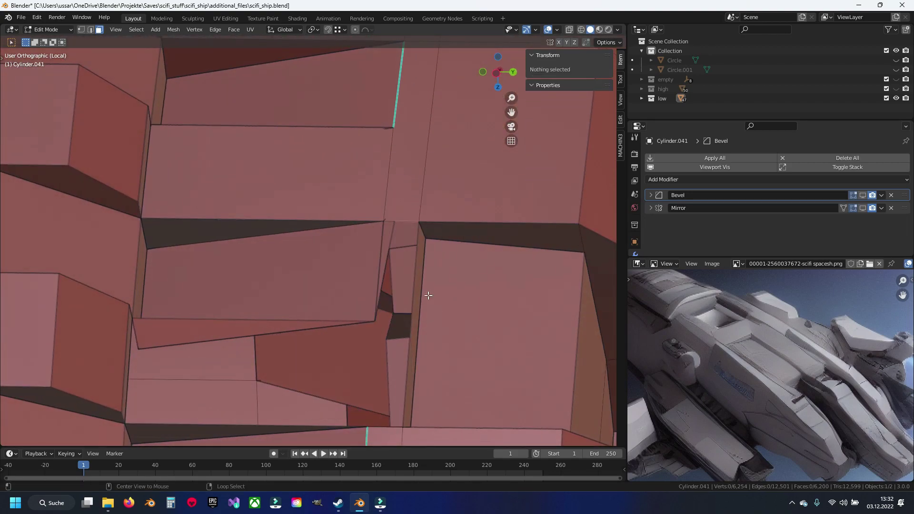
Unhide the hidden faces, undo that, and select a vertex in vertex mode.
key(alt+h)
drag(423, 296, 402, 292)
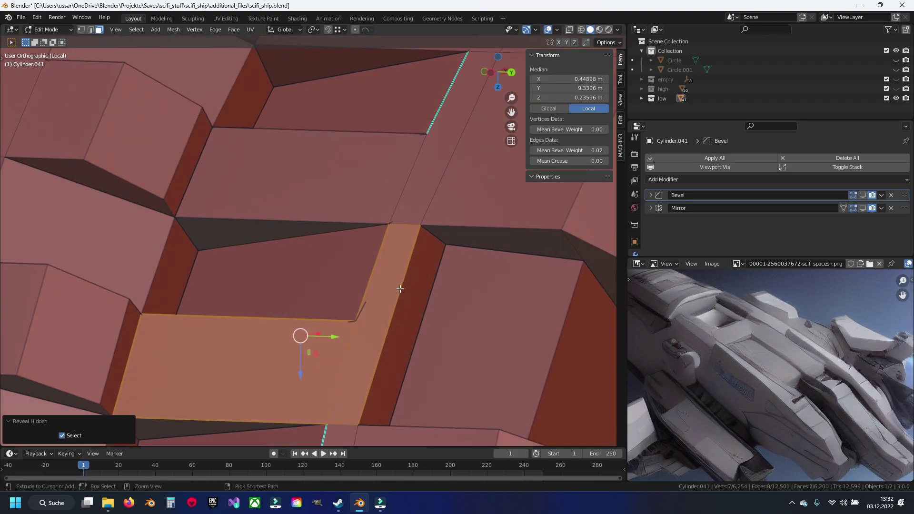
key(ctrl+z)
drag(379, 269, 394, 253)
key(1)
click(380, 243)
Merge overlapping vertices by distance across the whole mesh and save the file.
key(alt+a)
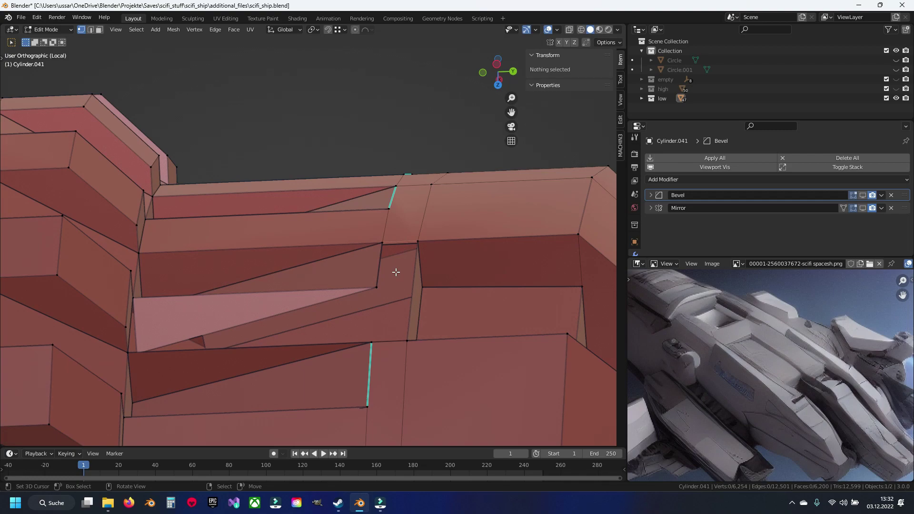
key(a)
key(q)
click(396, 273)
key(alt+a)
key(a)
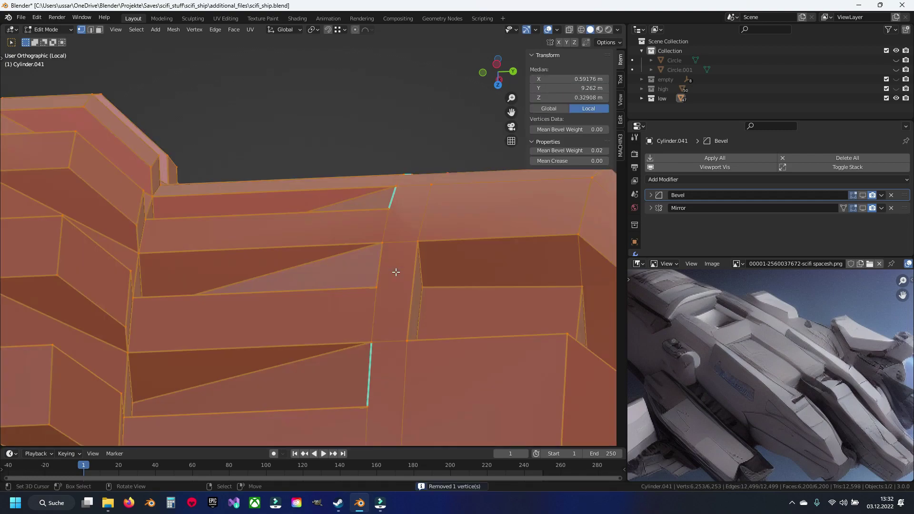
key(ctrl+s)
Show the bevel in the viewport again and clear the seam from the edges.
scroll(up, 3)
key(alt+a)
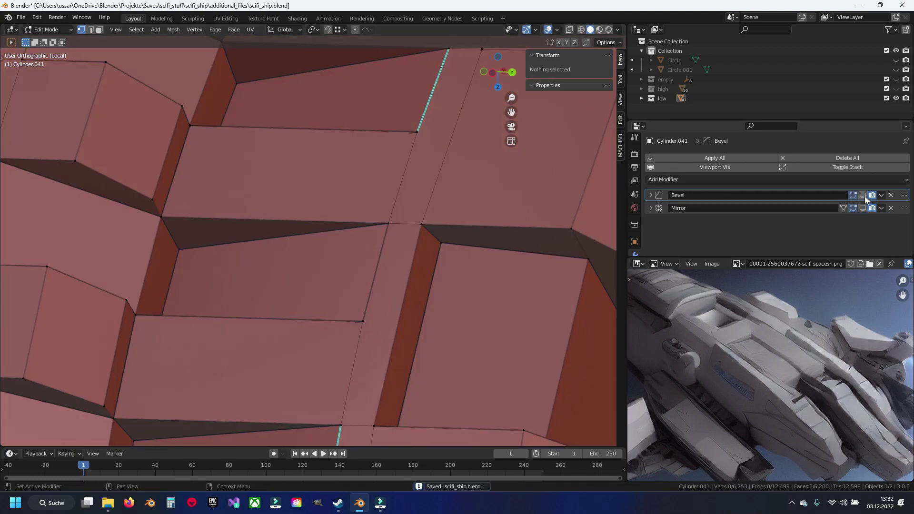
click(863, 195)
scroll(down, 3)
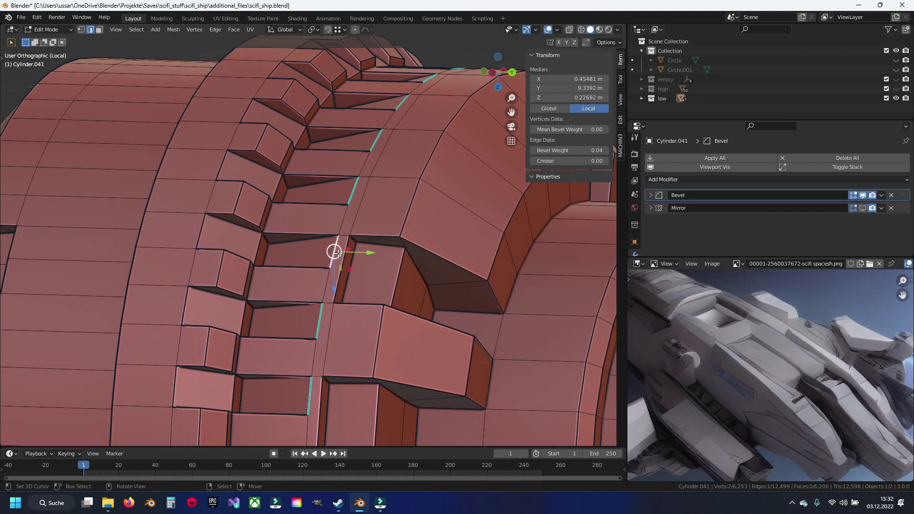
key(ctrl+e)
click(326, 405)
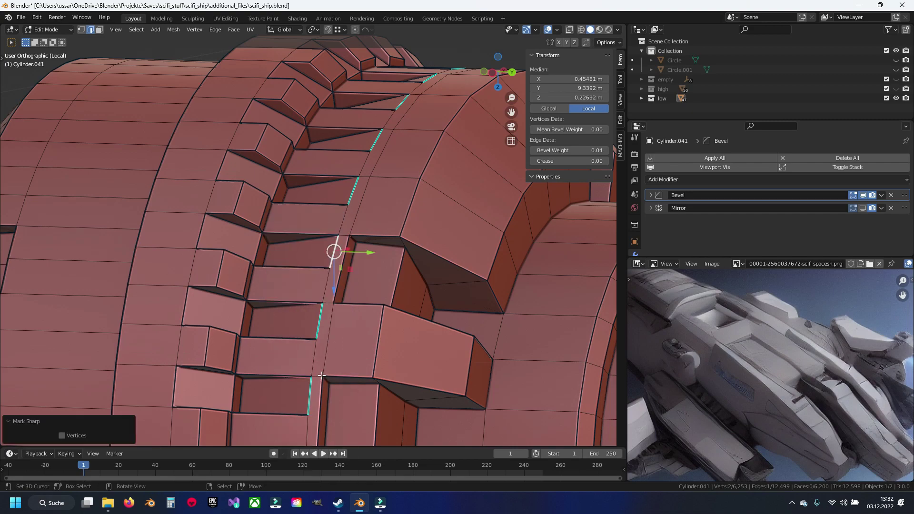
Deselect everything, save, and orbit to view the whole cylinder assembly.
key(alt+a)
scroll(down, 3)
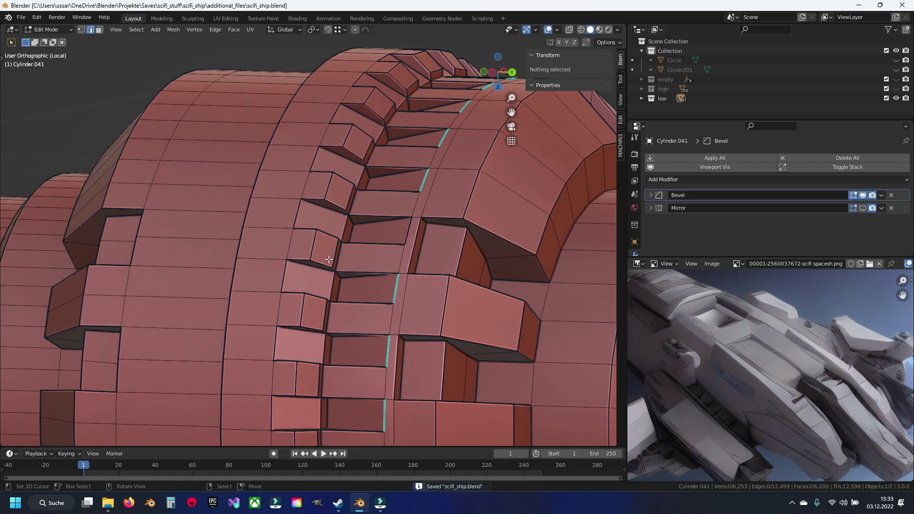
key(ctrl+s)
scroll(down, 3)
drag(286, 267, 232, 271)
scroll(down, 3)
scroll(up, 3)
scroll(up, 3)
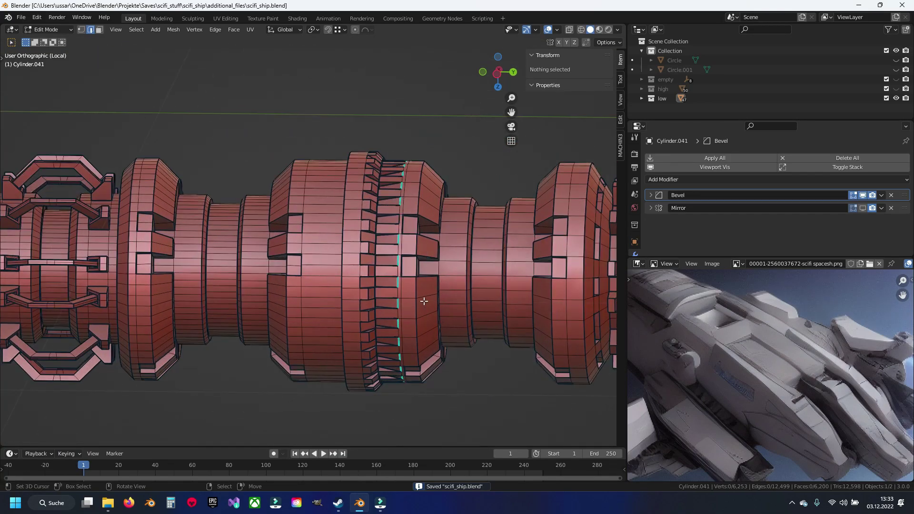
Select the first redundant horizontal edge loop on the cylinder and zoom along the ring.
click(423, 302)
scroll(up, 3)
scroll(up, 3)
scroll(up, 3)
scroll(up, 3)
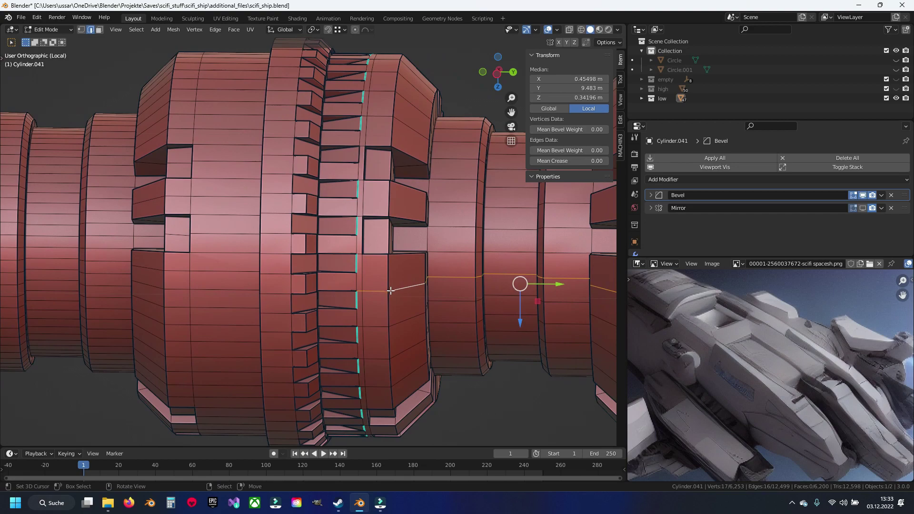
scroll(up, 3)
scroll(up, 3)
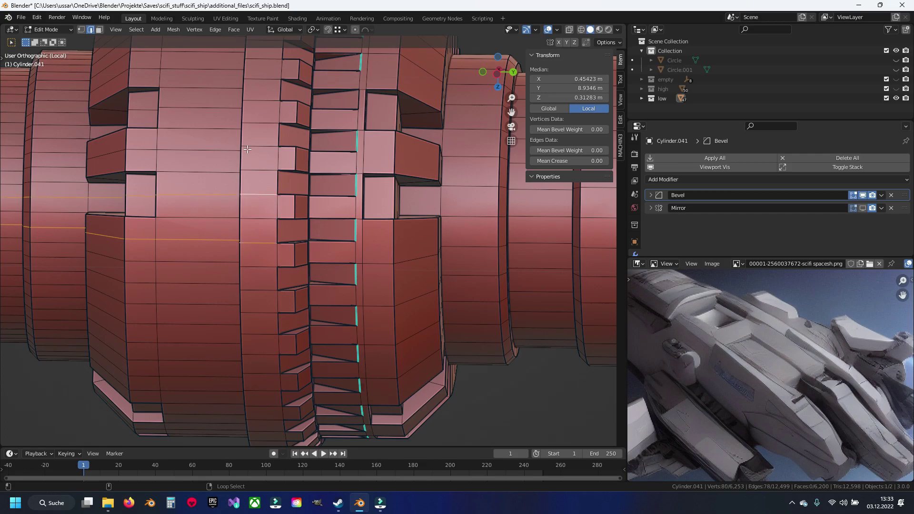
drag(256, 101, 272, 252)
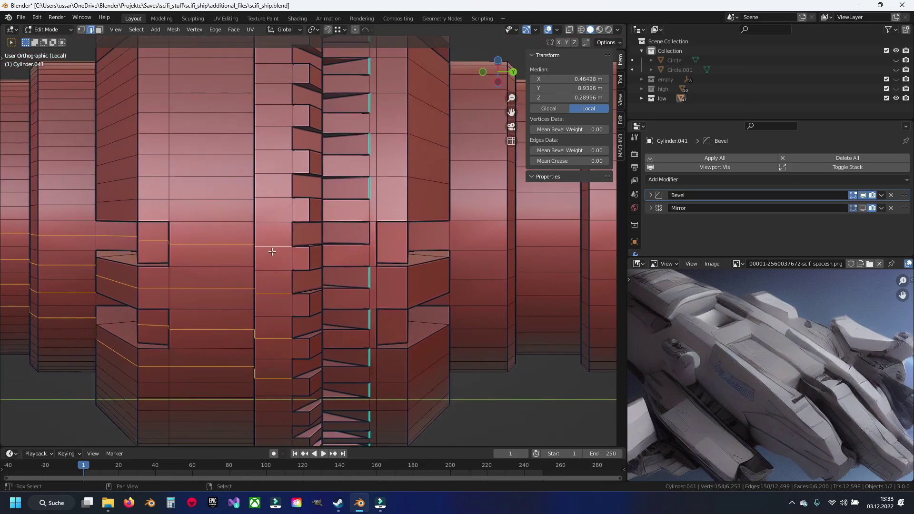
drag(275, 64, 302, 287)
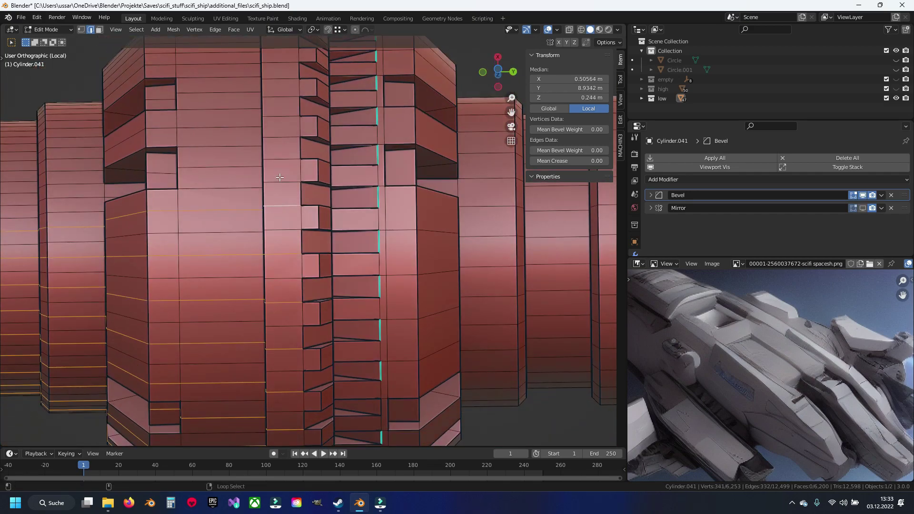
Add two more horizontal edge loops lower down the cylinder to the selection.
click(278, 75)
drag(278, 75, 286, 280)
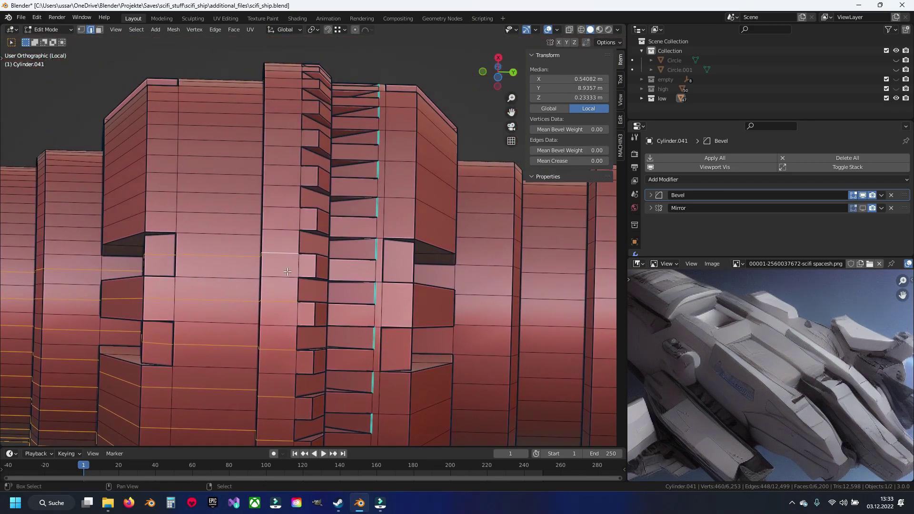
drag(288, 98, 283, 255)
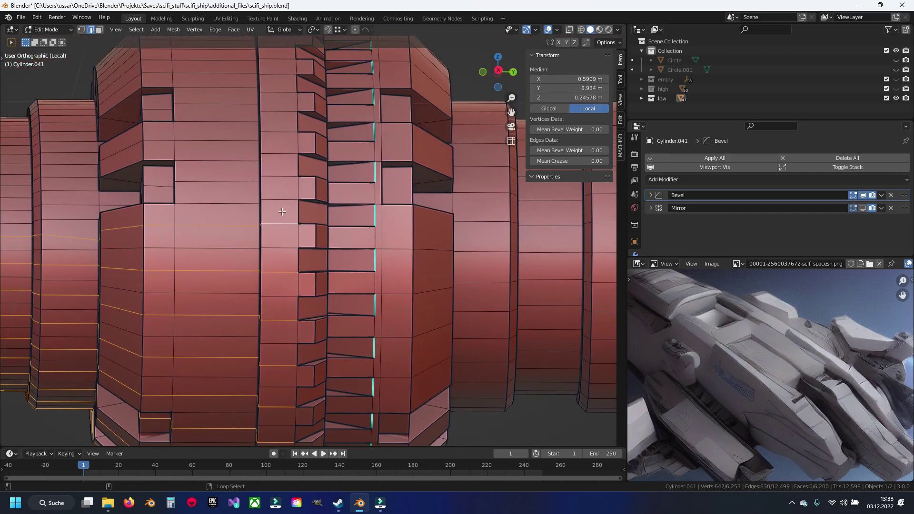
drag(279, 87, 275, 163)
click(281, 94)
drag(281, 94, 283, 234)
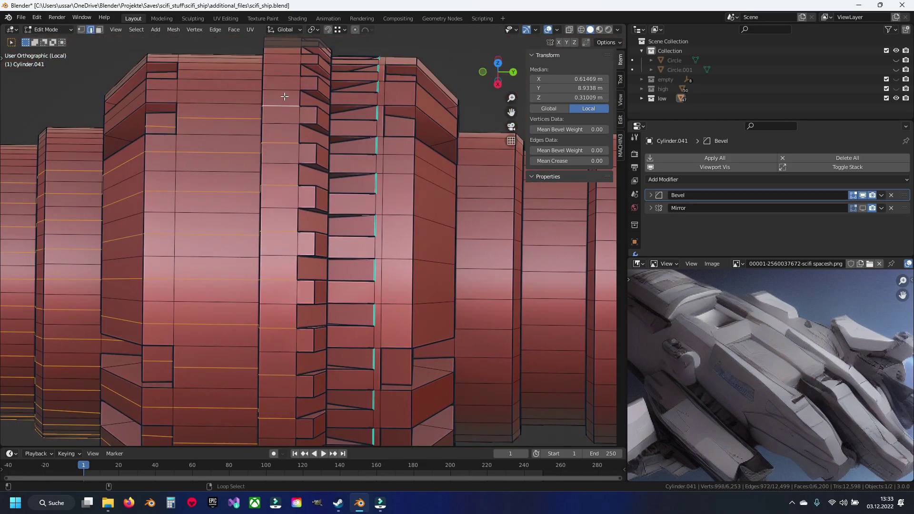
Add one more edge loop near the top edges, then zoom out to the whole cylinder.
drag(284, 96, 282, 226)
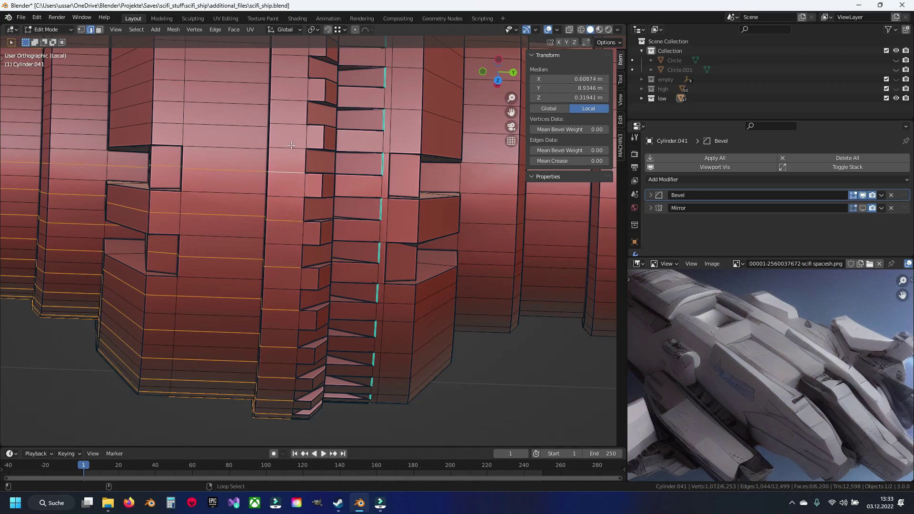
drag(291, 81, 300, 248)
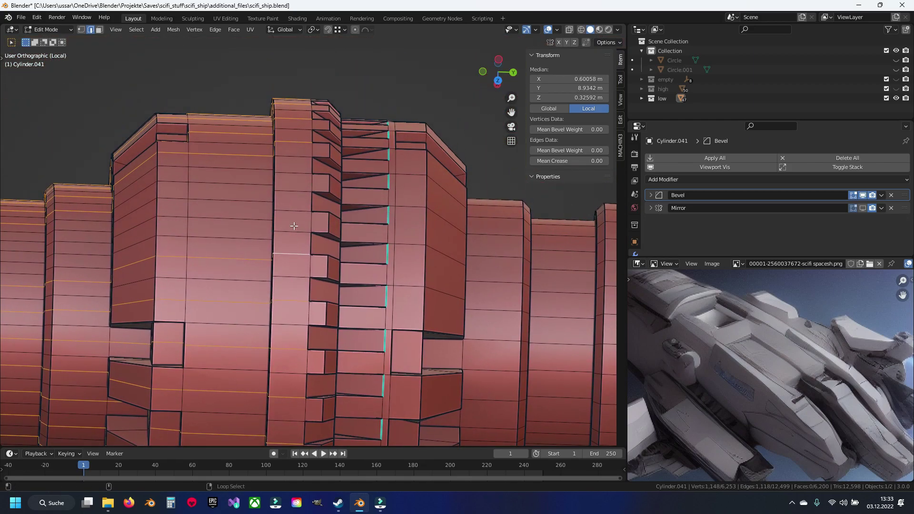
click(295, 178)
scroll(down, 3)
drag(295, 178, 296, 276)
scroll(up, 3)
scroll(up, 3)
Dissolve the selected edge loops, reducing the cylinder from 6,253 to 5,061 vertices.
scroll(up, 3)
key(x)
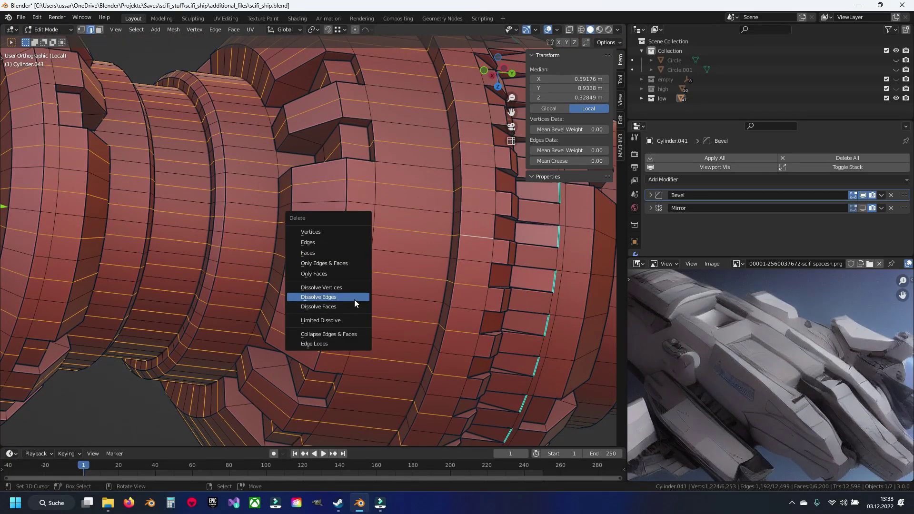
click(355, 297)
scroll(down, 3)
drag(387, 262, 339, 267)
scroll(up, 3)
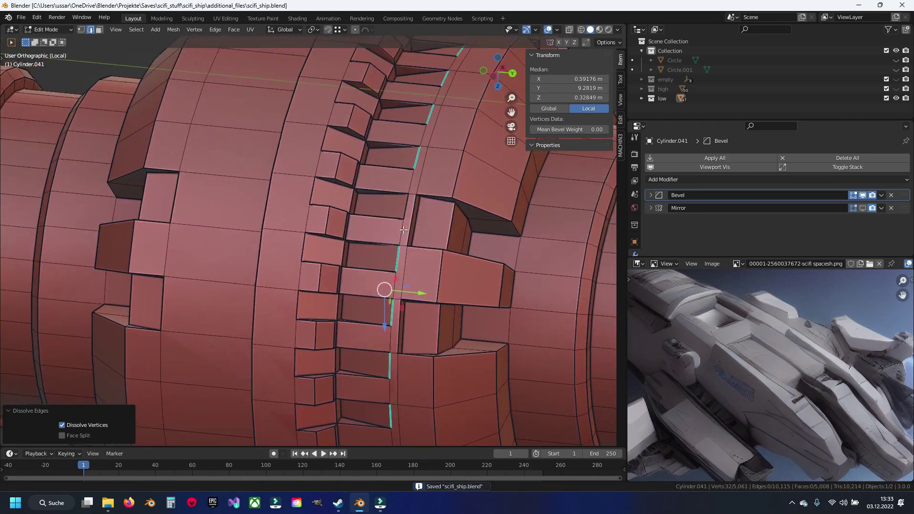
scroll(up, 3)
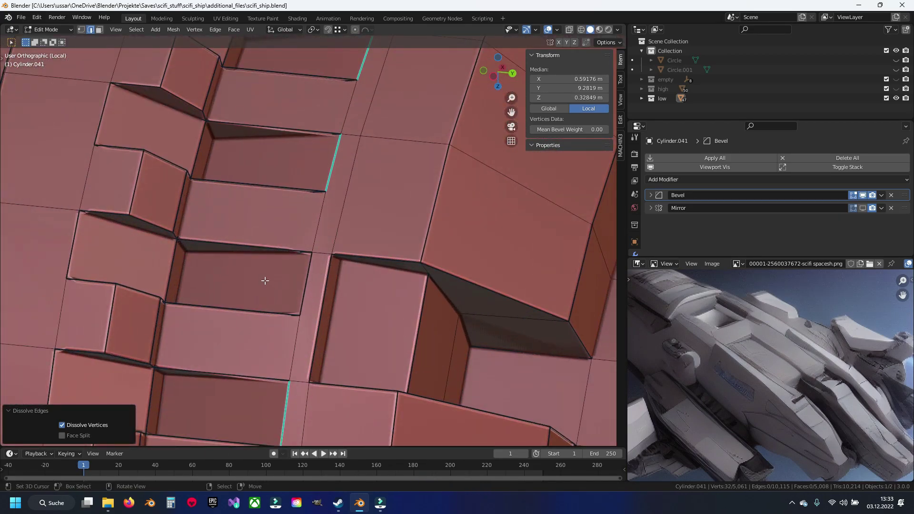
Select an edge inside the toothed ring, save, and switch to face select with bevel hidden.
click(198, 243)
key(KP_Decimal)
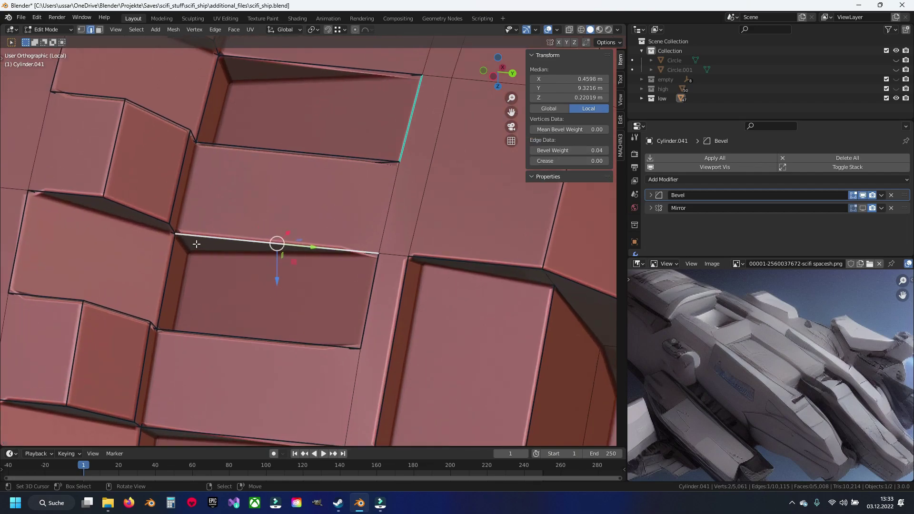
key(ctrl+s)
scroll(down, 3)
drag(205, 271, 251, 294)
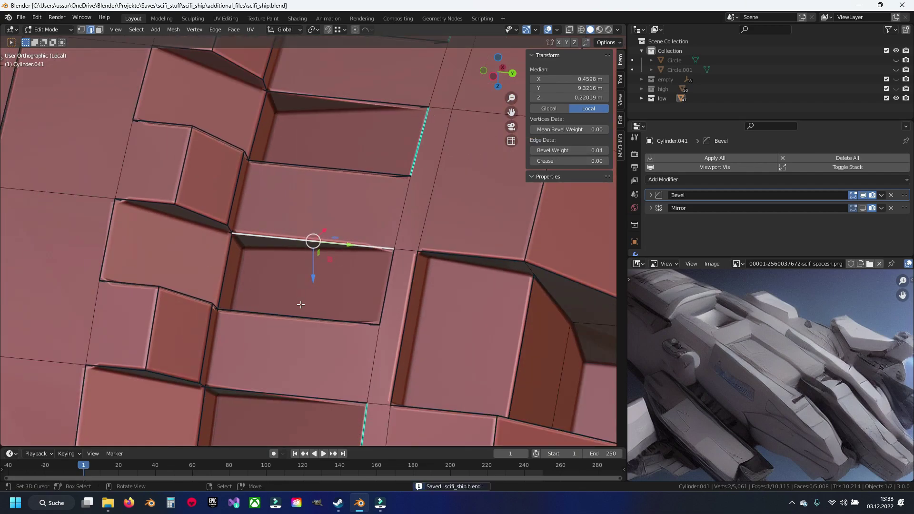
key(3)
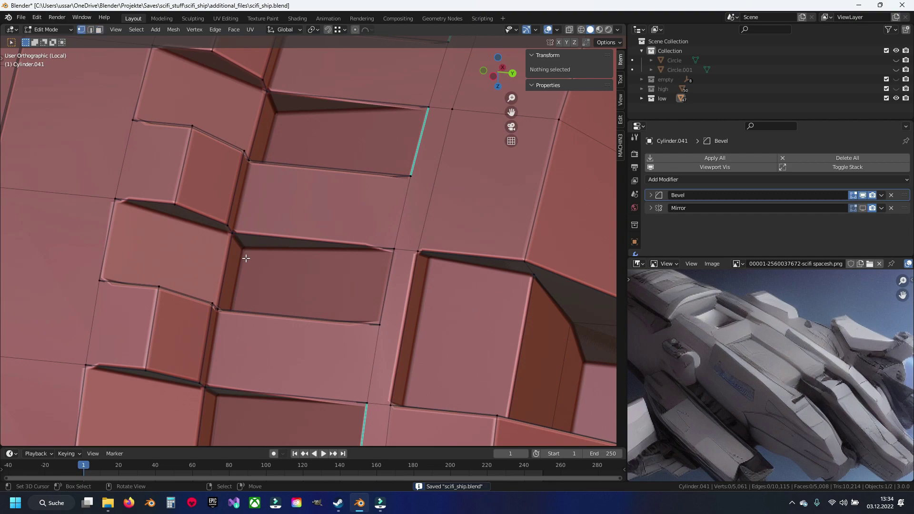
click(863, 195)
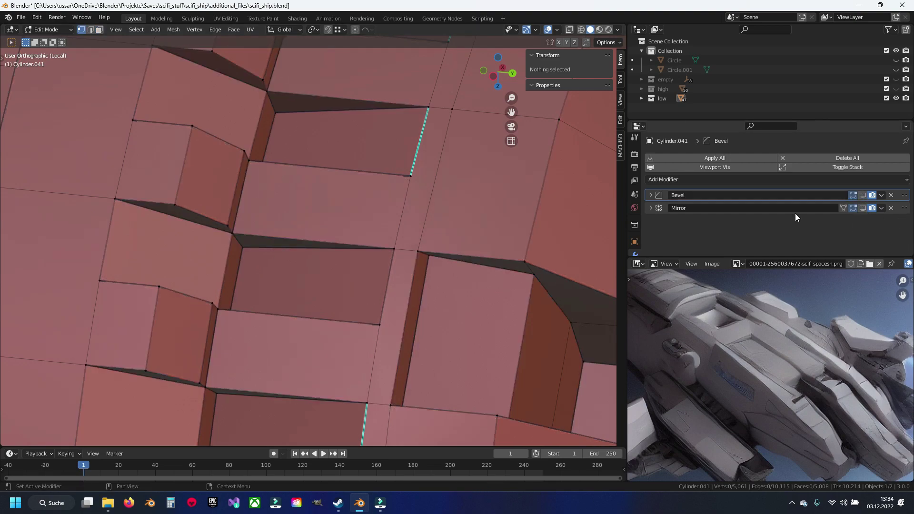
Nudge the recess-corner vertex along X so its panel cut runs straight.
click(241, 240)
drag(241, 239, 267, 278)
click(242, 215)
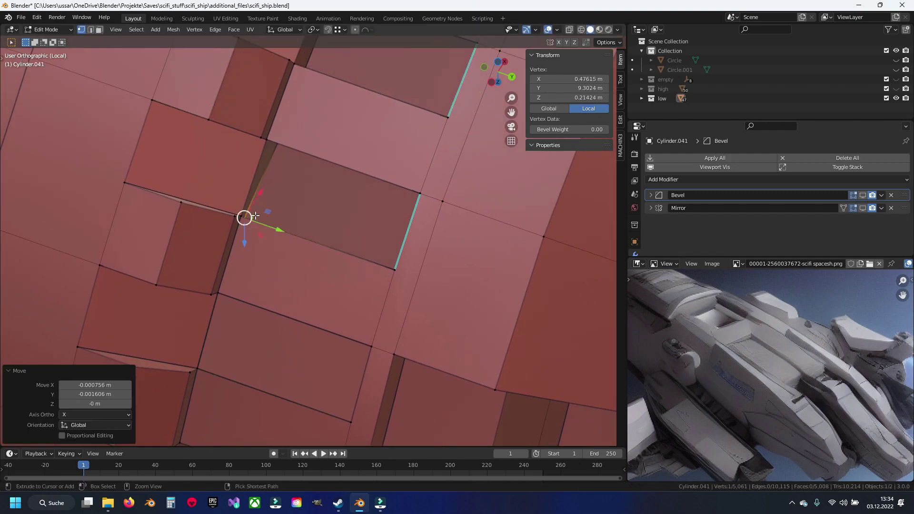
key(g)
drag(256, 197, 239, 217)
key(g)
click(256, 239)
key(g)
click(287, 179)
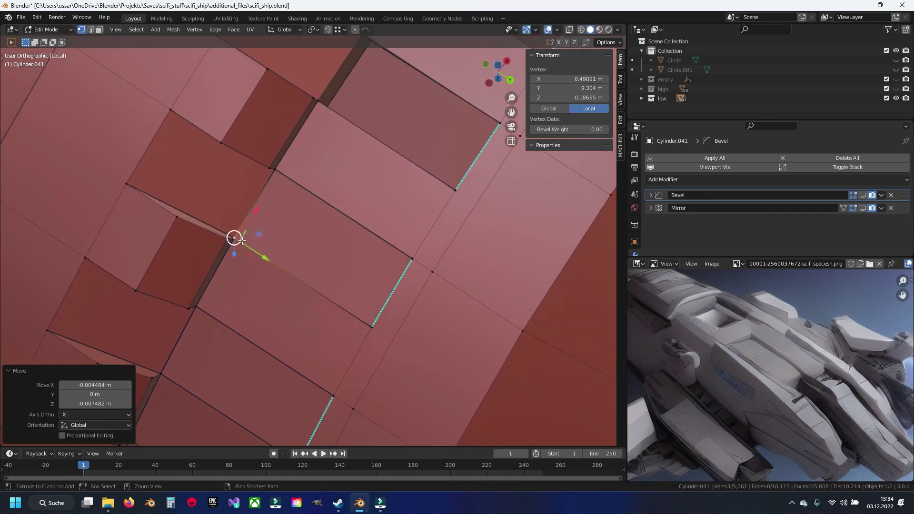
key(g)
click(278, 180)
drag(283, 172, 284, 204)
key(g)
click(257, 180)
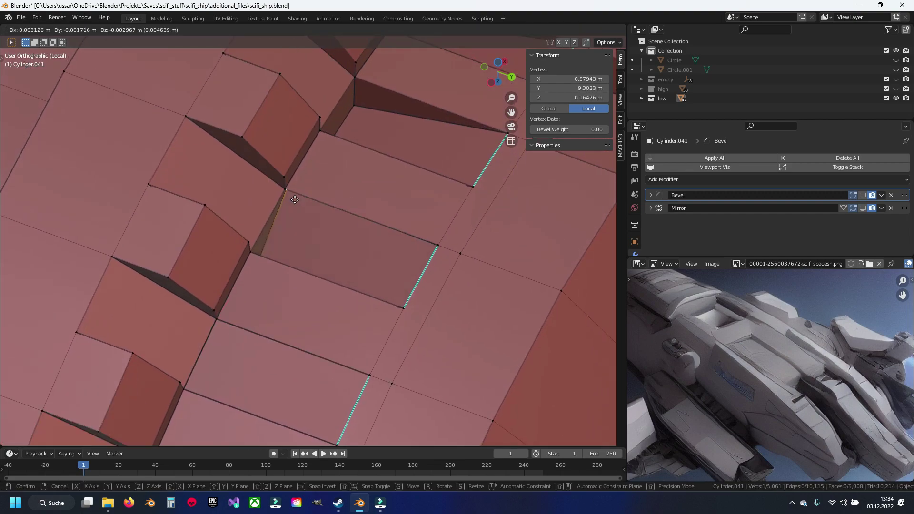
click(284, 192)
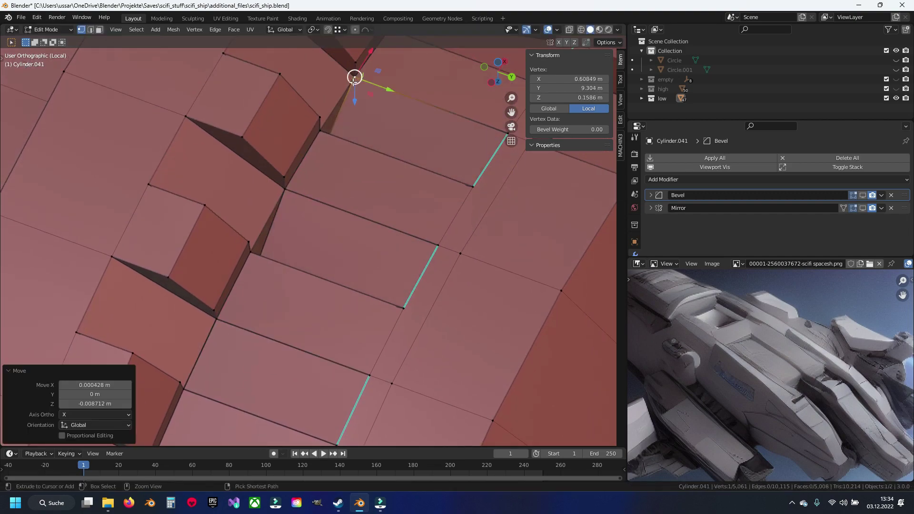
drag(284, 192, 350, 291)
Move the dark-wedge vertex to flatten the first wedge in the panel cut.
click(374, 281)
key(g)
click(369, 247)
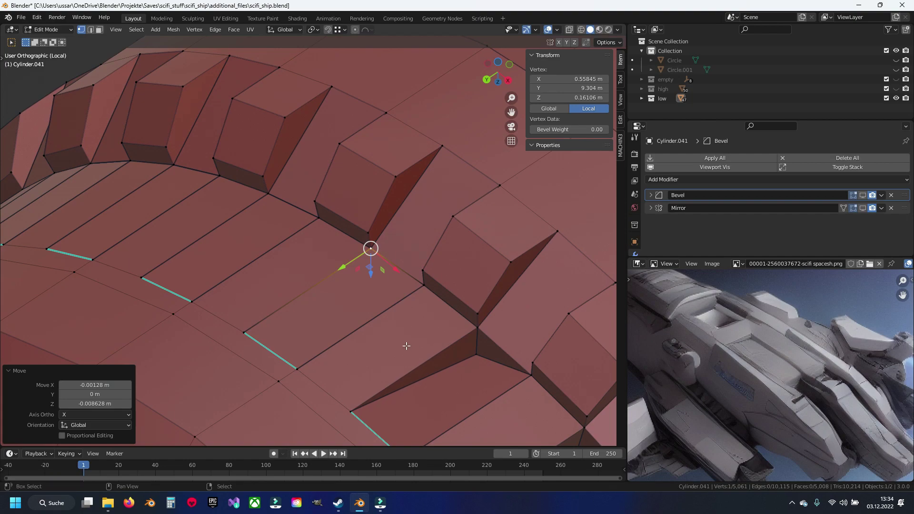
drag(370, 247, 246, 165)
key(g)
click(353, 246)
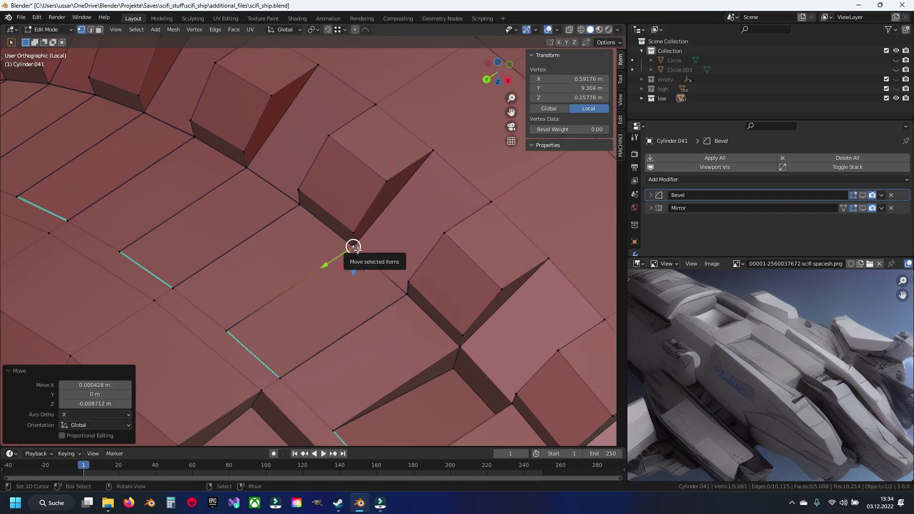
Shift the next wedge-corner vertex toward the line of the slanted cut.
drag(424, 331, 311, 244)
click(310, 204)
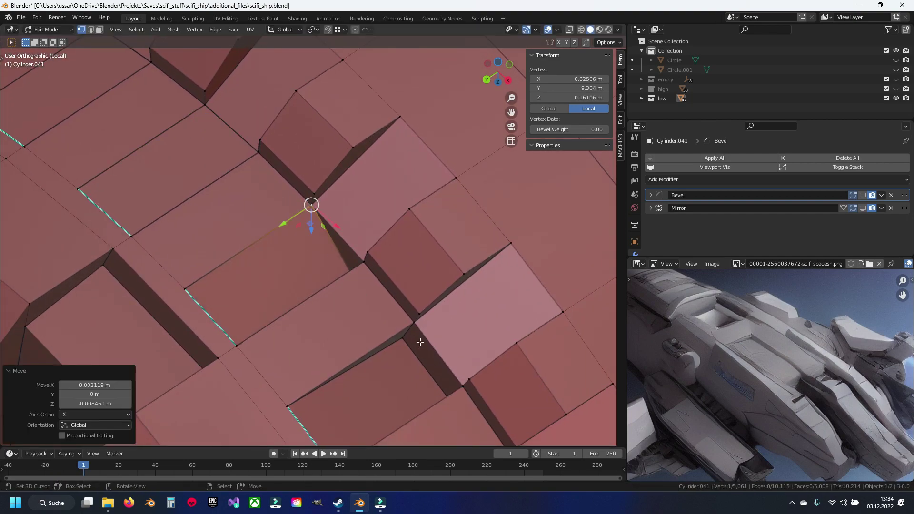
key(g)
click(418, 324)
drag(417, 324, 445, 123)
key(g)
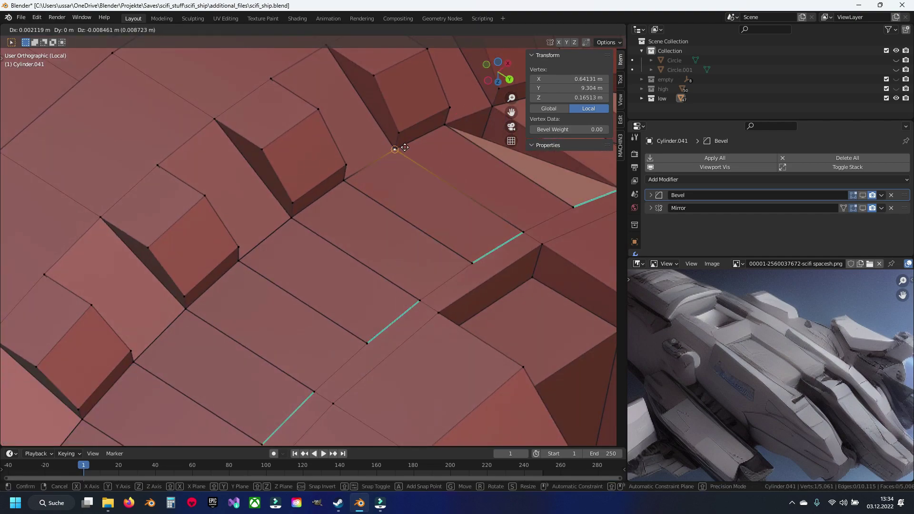
click(360, 259)
drag(360, 259, 353, 98)
key(g)
click(352, 248)
Fine-tune that wedge-corner vertex until the wedge is flattened.
key(g)
click(370, 234)
key(g)
click(377, 189)
key(g)
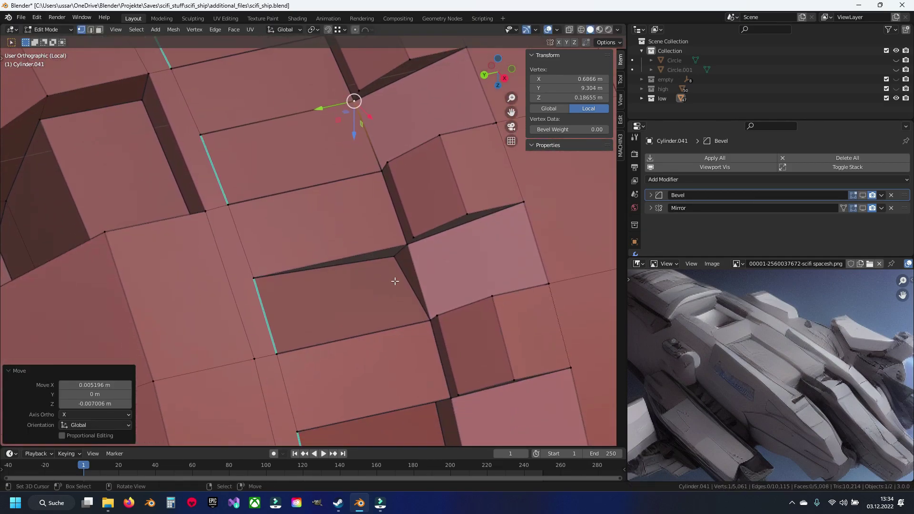
click(353, 98)
key(g)
click(405, 249)
drag(405, 249, 373, 262)
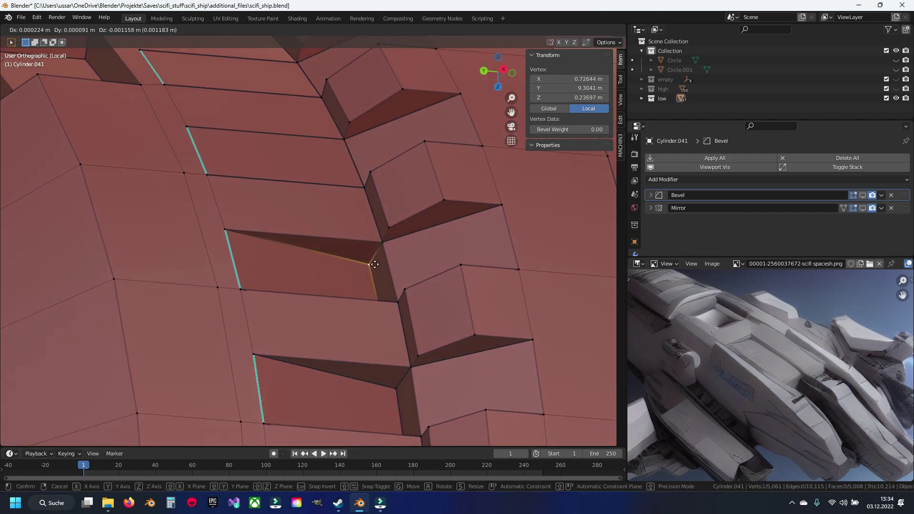
Reposition the next vertex along the stepped panel cut.
key(g)
click(400, 374)
drag(400, 374, 312, 231)
key(g)
click(357, 204)
drag(357, 204, 351, 376)
key(g)
click(424, 388)
key(g)
click(371, 290)
Raise that vertex slightly and settle its final position.
key(g)
click(384, 279)
key(g)
click(388, 333)
key(g)
click(374, 352)
click(382, 319)
key(g)
click(383, 310)
Undo and redo the recent vertex moves to compare placements on the panel cut.
key(ctrl+z)
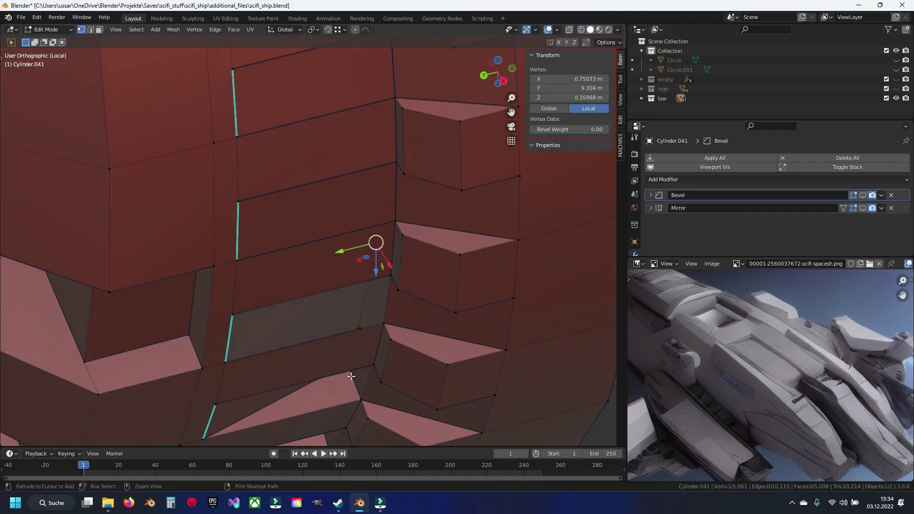
click(381, 325)
drag(382, 324, 343, 330)
key(ctrl+z)
key(ctrl+z)
key(ctrl+shift+z)
key(ctrl+z)
key(ctrl+shift+z)
key(ctrl+z)
key(ctrl+shift+z)
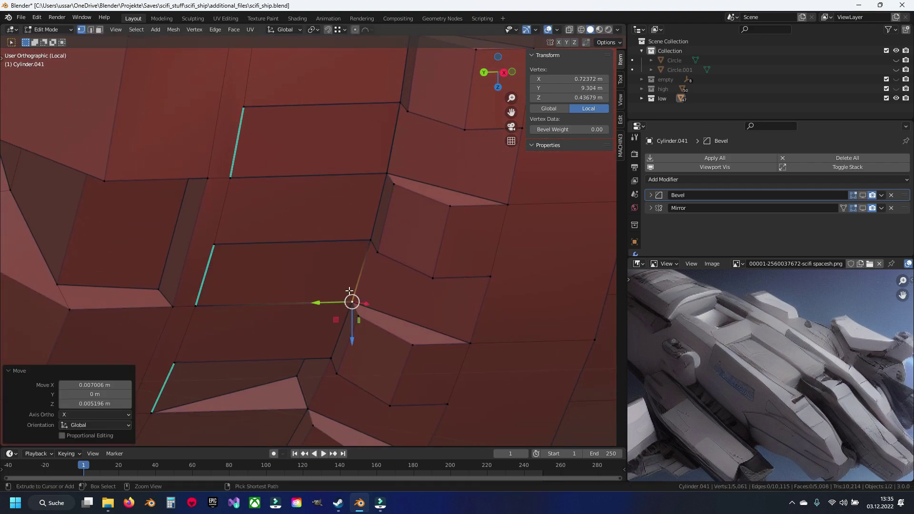
key(ctrl+z)
click(304, 399)
drag(304, 399, 267, 302)
key(ctrl+z)
Restore the previous vertex move and slide the next vertex along its edge.
key(ctrl+shift+z)
key(g)
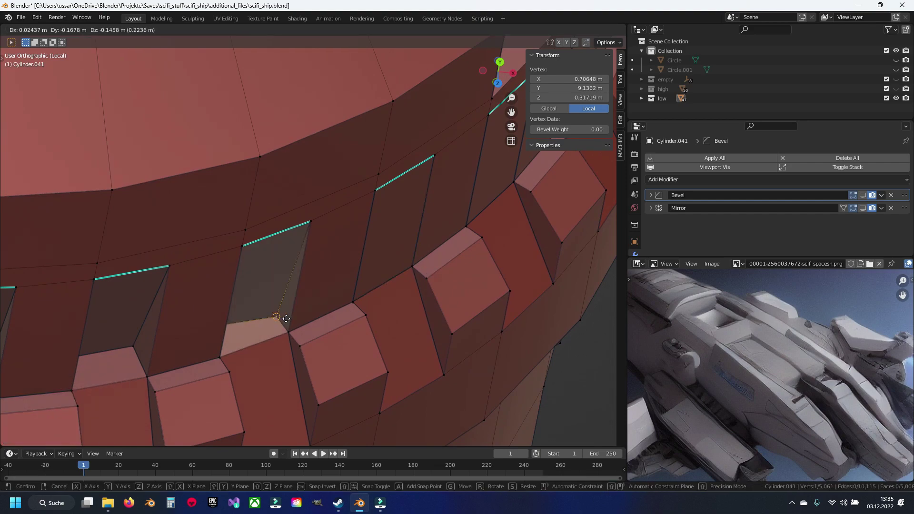
click(285, 330)
key(ctrl+z)
key(ctrl+shift+z)
drag(288, 329, 324, 282)
key(g)
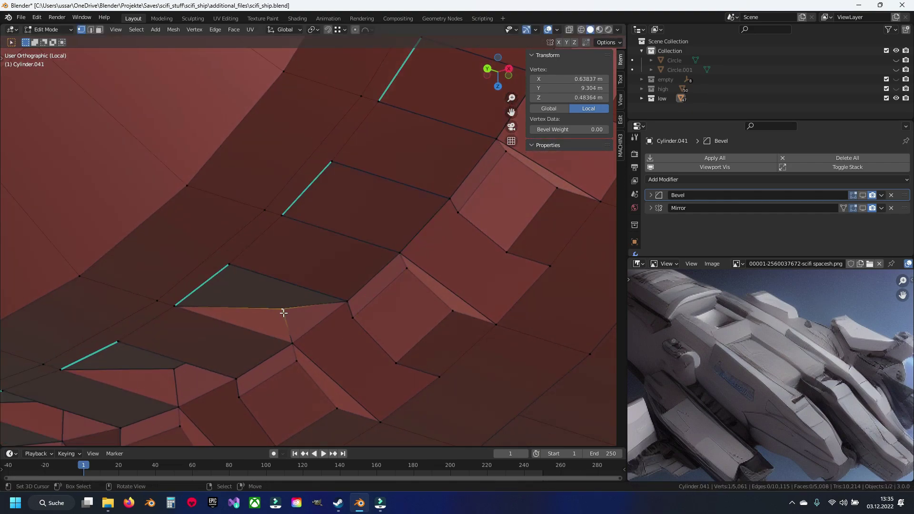
click(291, 333)
Nudge that vertex back into line with the notched band.
drag(292, 343, 389, 274)
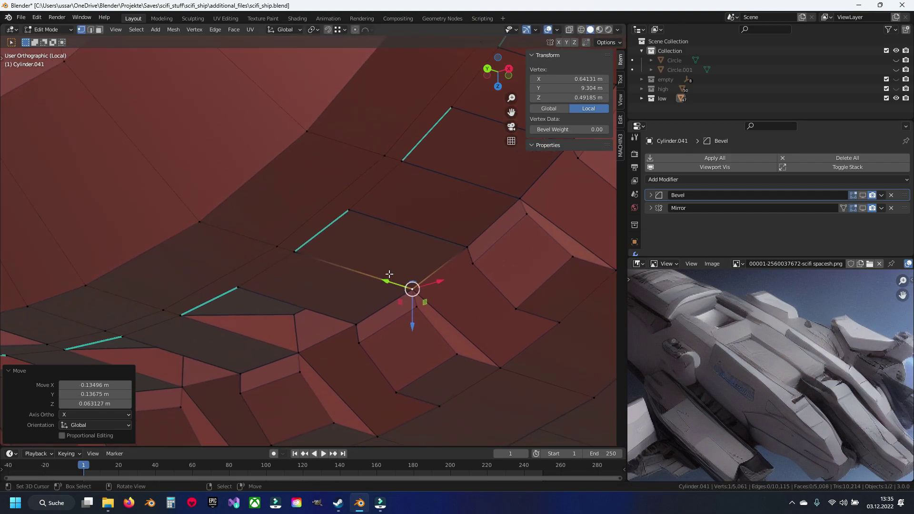
drag(376, 282, 300, 266)
key(g)
click(332, 310)
key(g)
click(316, 303)
drag(212, 288, 248, 305)
key(g)
click(261, 310)
key(g)
click(233, 312)
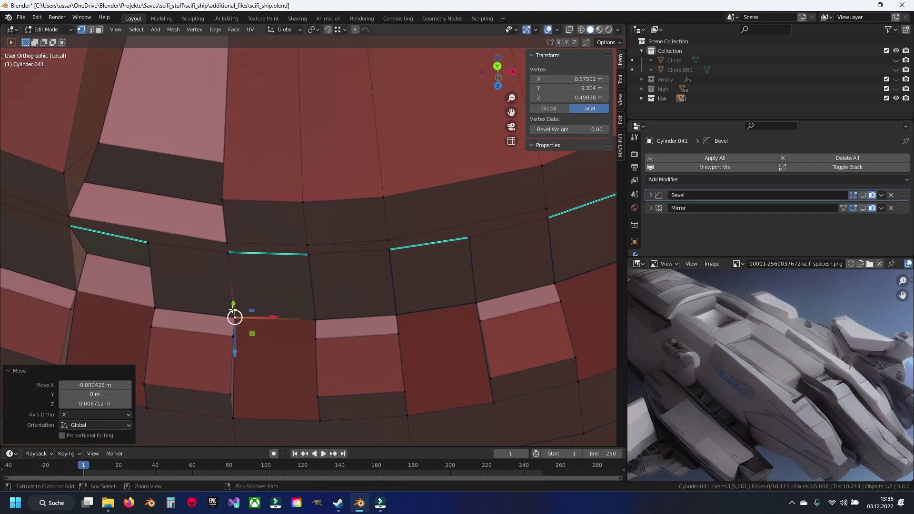
Try moving the cut-corner vertex, cancelling the misplaced move.
click(76, 290)
key(g)
drag(76, 289, 272, 290)
key(g)
right_click(254, 294)
click(258, 302)
Adjust the next band vertex, then clear the selection and reframe the band.
click(229, 241)
key(g)
click(219, 265)
key(g)
click(169, 253)
drag(260, 357, 258, 356)
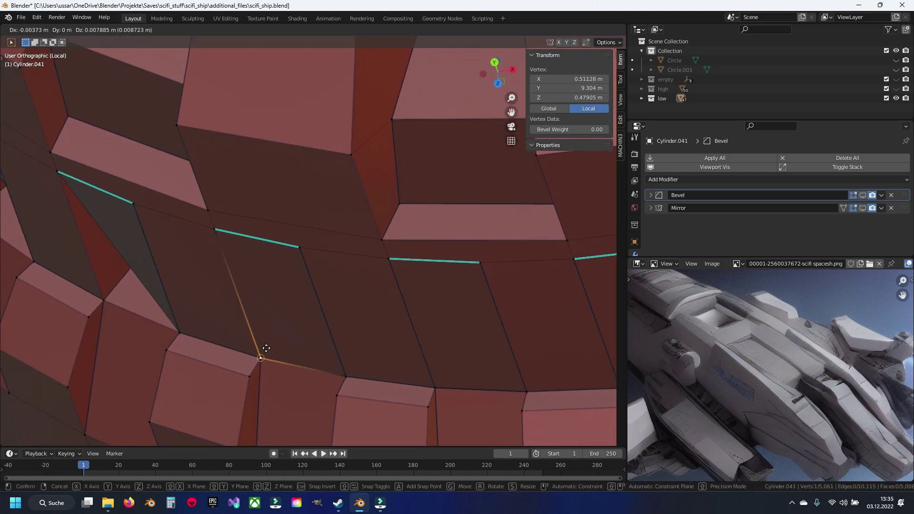
click(123, 277)
scroll(up, 3)
drag(138, 269, 302, 319)
Shift the cut-corner vertex and its neighbour into line with the slanted edge.
click(195, 260)
key(g)
click(167, 200)
click(283, 242)
click(263, 266)
key(g)
click(225, 229)
key(g)
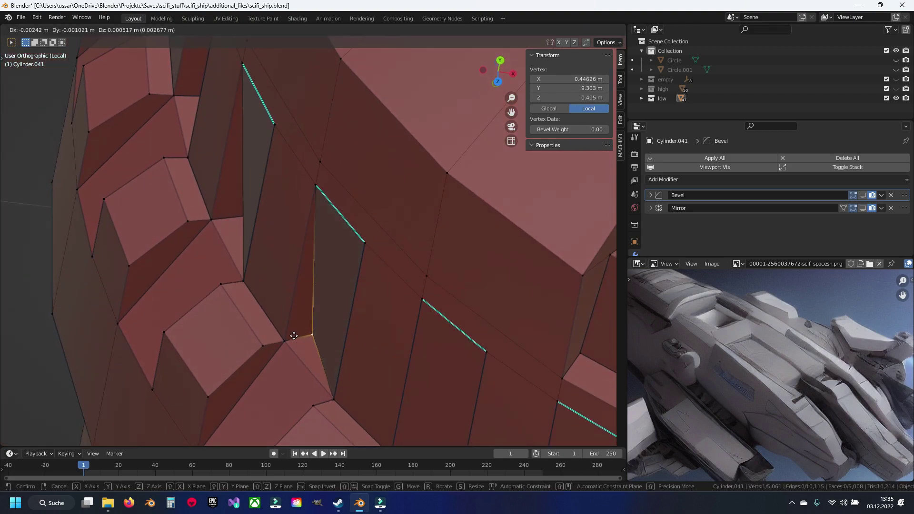
click(343, 379)
key(g)
click(224, 212)
Settle the next vertex slightly further left along the edge line.
key(g)
drag(224, 212, 257, 290)
click(204, 194)
click(246, 185)
key(g)
click(238, 282)
click(224, 280)
Move the remaining stray cut vertices about -0.008 m along X into line.
drag(287, 197, 267, 206)
key(g)
click(265, 193)
key(g)
click(262, 264)
drag(262, 265, 285, 217)
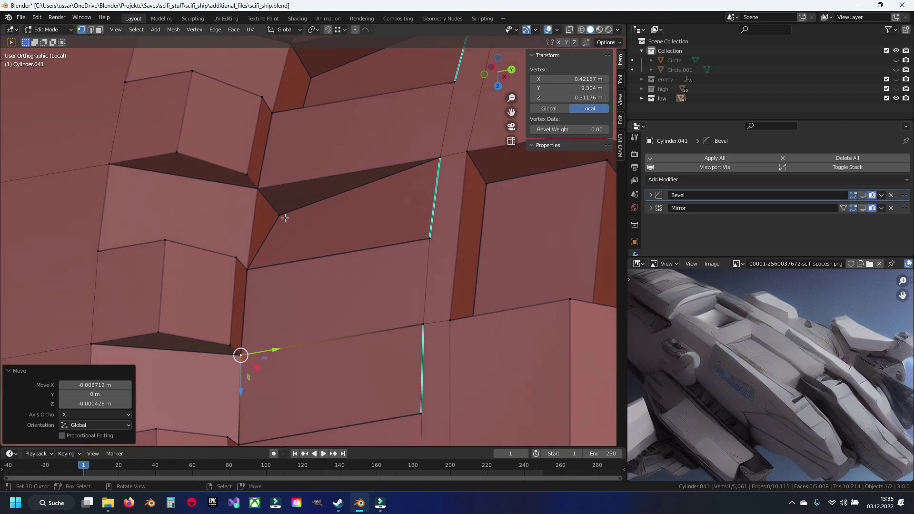
click(285, 217)
key(g)
drag(292, 231, 292, 143)
Merge the whole cylinder by distance, removing 64 duplicate vertices.
key(a)
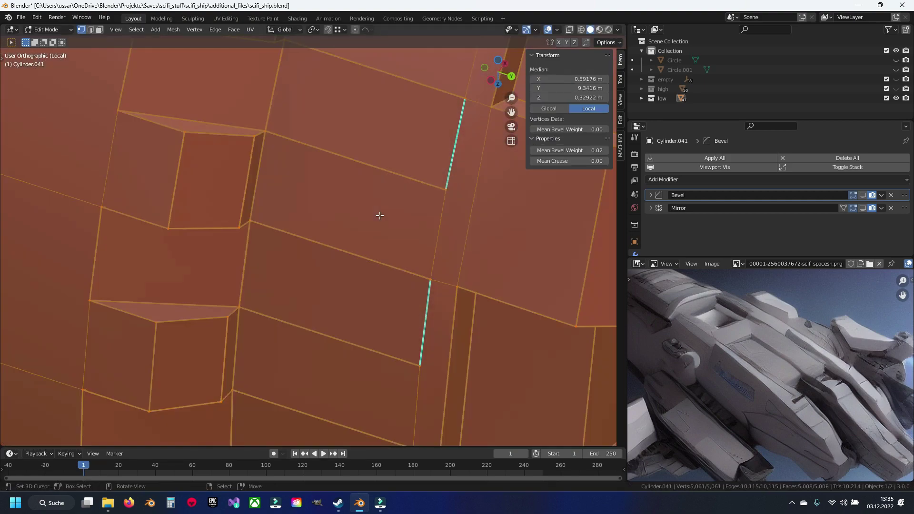
click(381, 216)
key(alt+a)
Mark the central 64-vertex vertical edge column as sharp using an X-ray side view.
drag(380, 219, 336, 267)
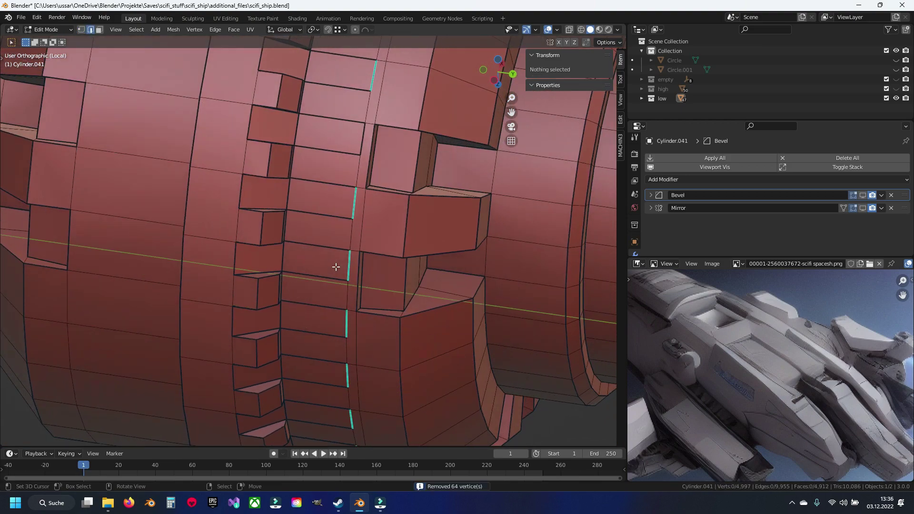
key(shift+z)
scroll(down, 3)
key(b)
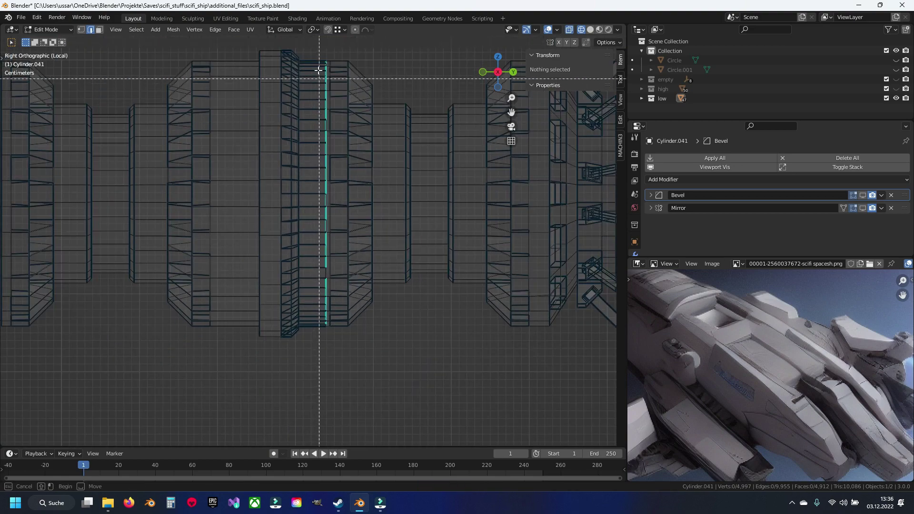
drag(317, 384, 339, 348)
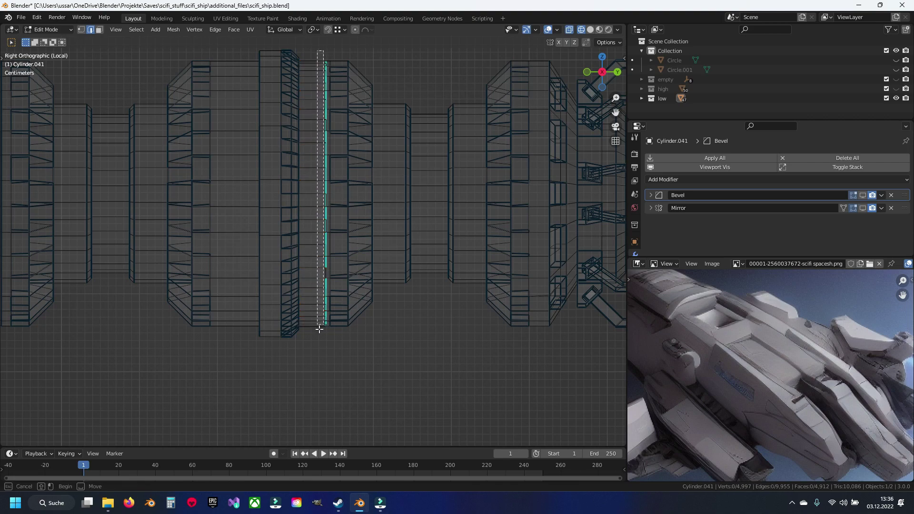
click(372, 266)
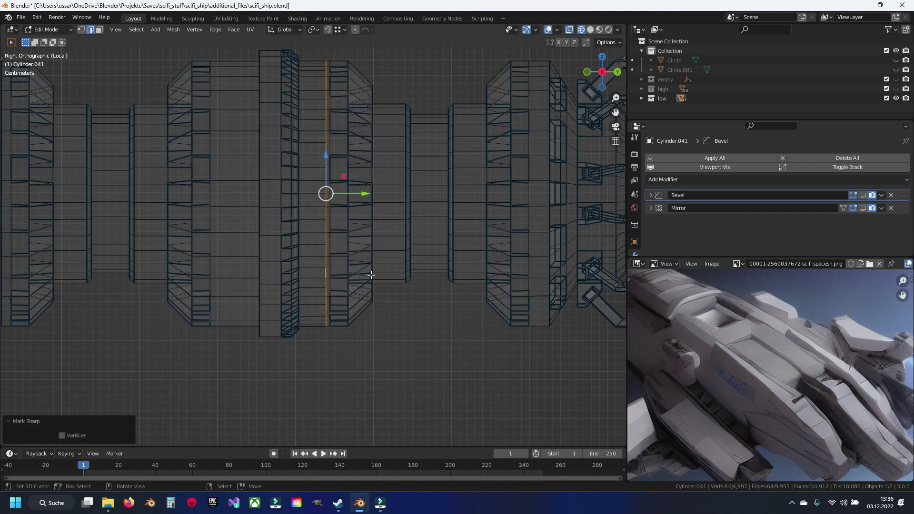
key(shift+z)
drag(369, 271, 361, 258)
scroll(up, 3)
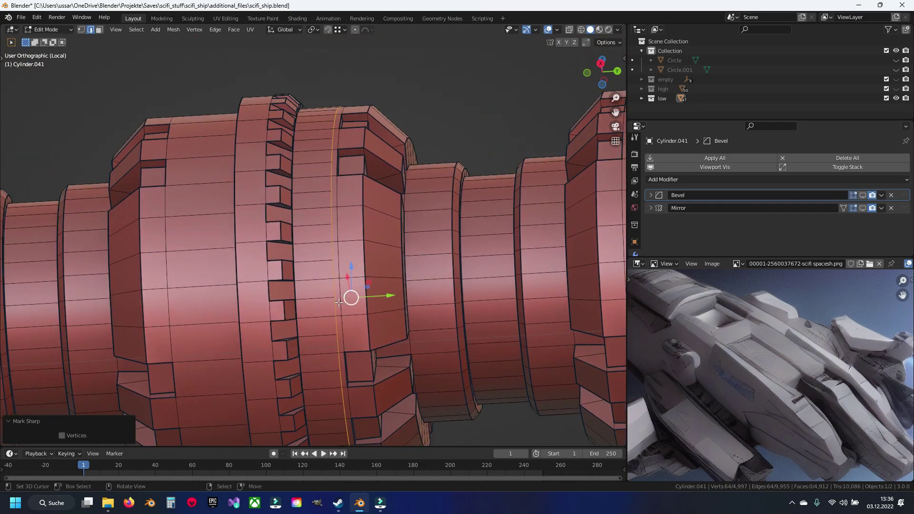
Select the redundant edge rings running across the cylinder's middle band.
scroll(up, 3)
click(313, 264)
click(315, 218)
click(312, 151)
drag(313, 155, 319, 324)
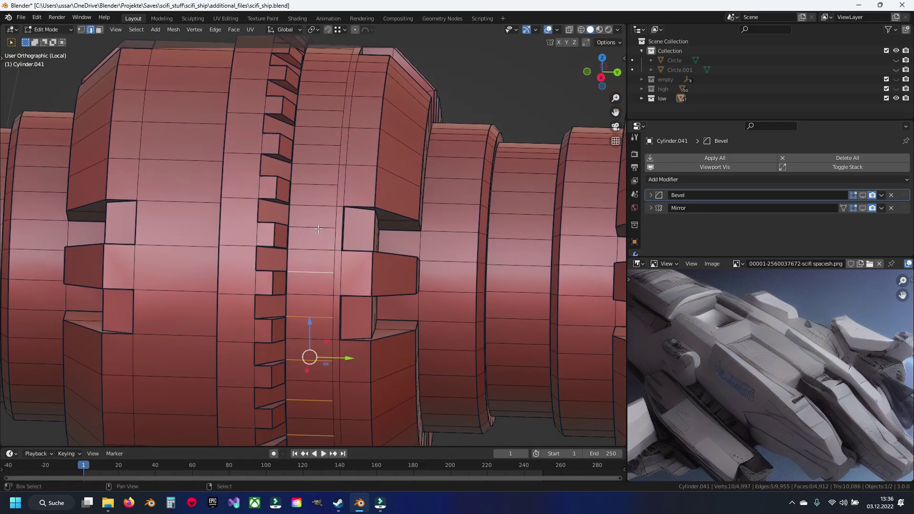
drag(332, 82, 326, 288)
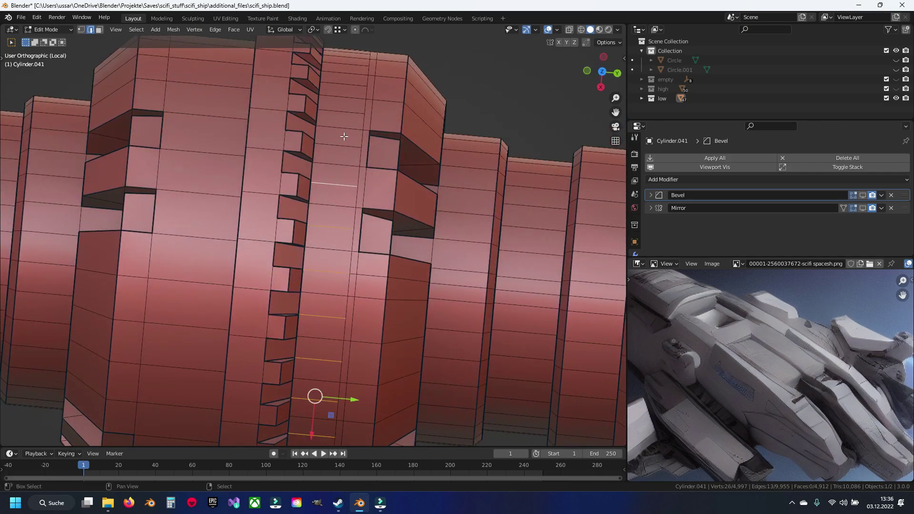
drag(353, 85, 400, 247)
click(400, 240)
click(404, 186)
click(404, 77)
drag(404, 76, 303, 315)
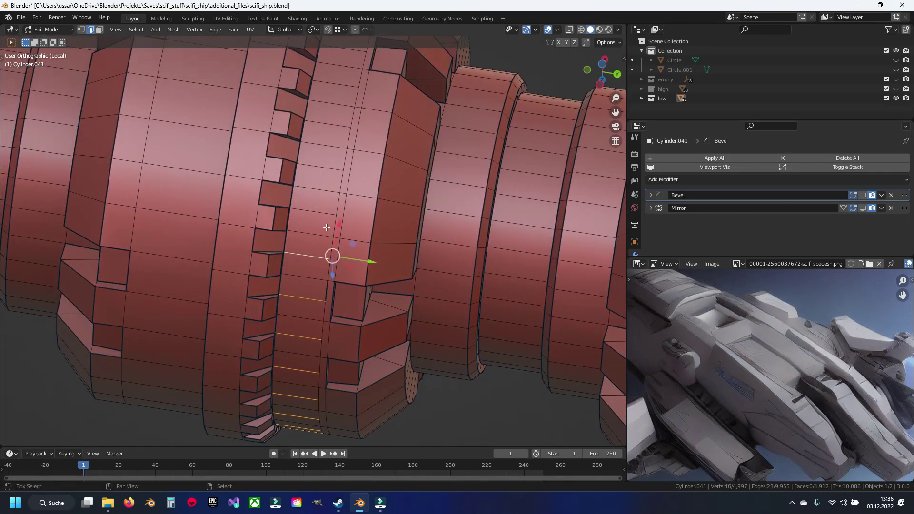
drag(344, 90, 339, 220)
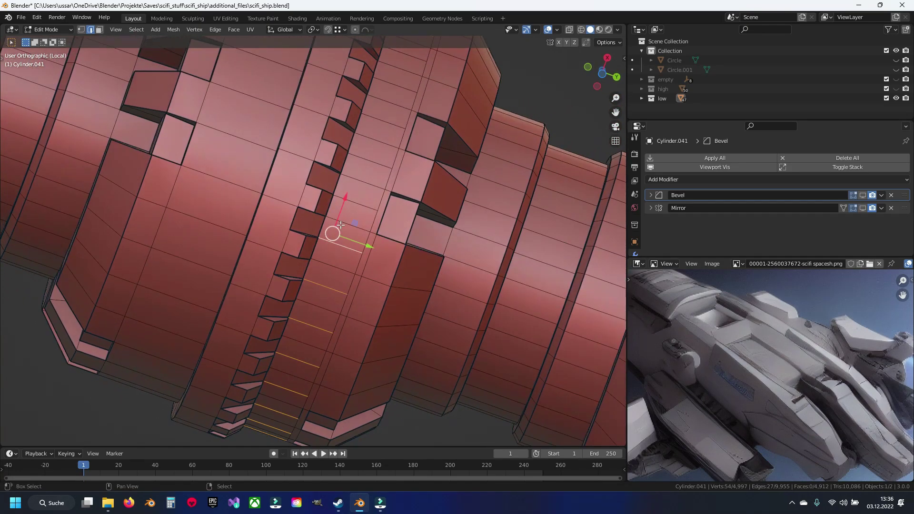
drag(402, 86, 302, 289)
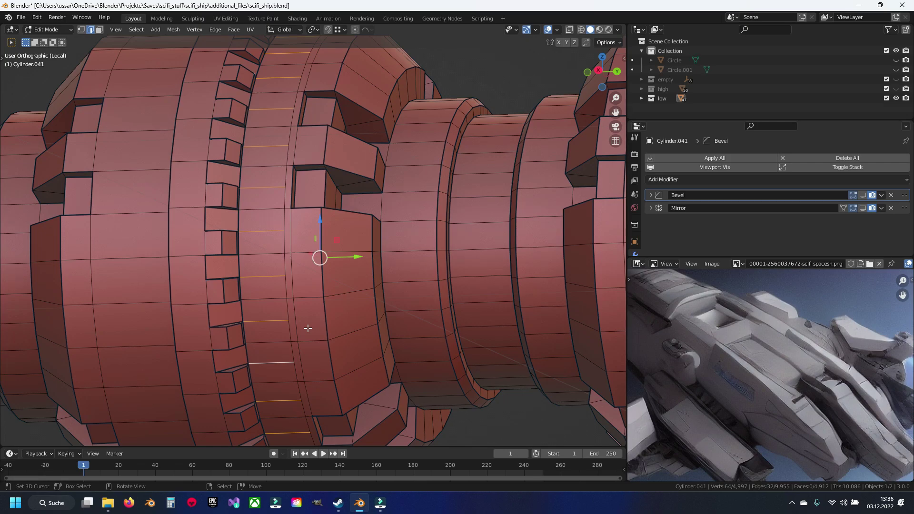
drag(308, 329, 341, 272)
Dissolve the selected edge loops and save the file.
key(x)
click(330, 210)
key(x)
click(353, 201)
key(ctrl+s)
In face mode, begin selecting face strips on the cylinder's end ring.
scroll(up, 3)
scroll(up, 3)
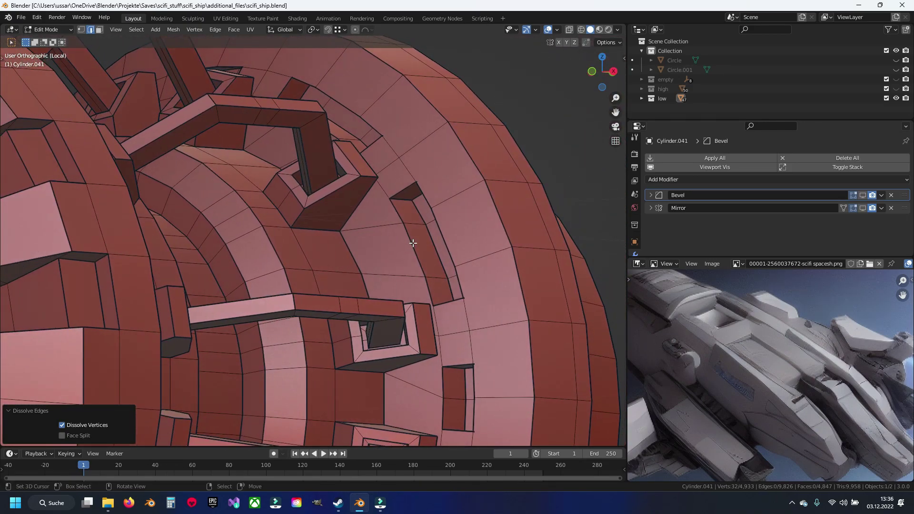
scroll(down, 3)
drag(413, 243, 381, 267)
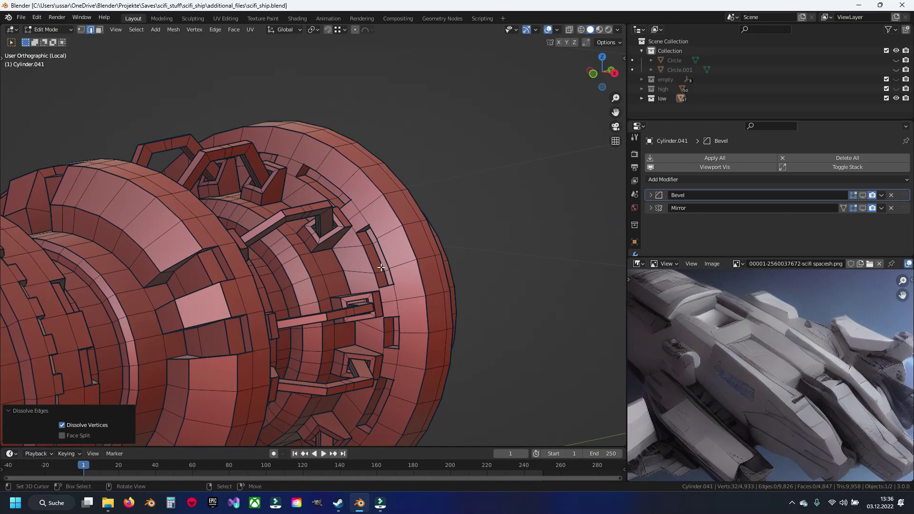
scroll(up, 3)
key(3)
click(402, 230)
click(435, 287)
scroll(up, 3)
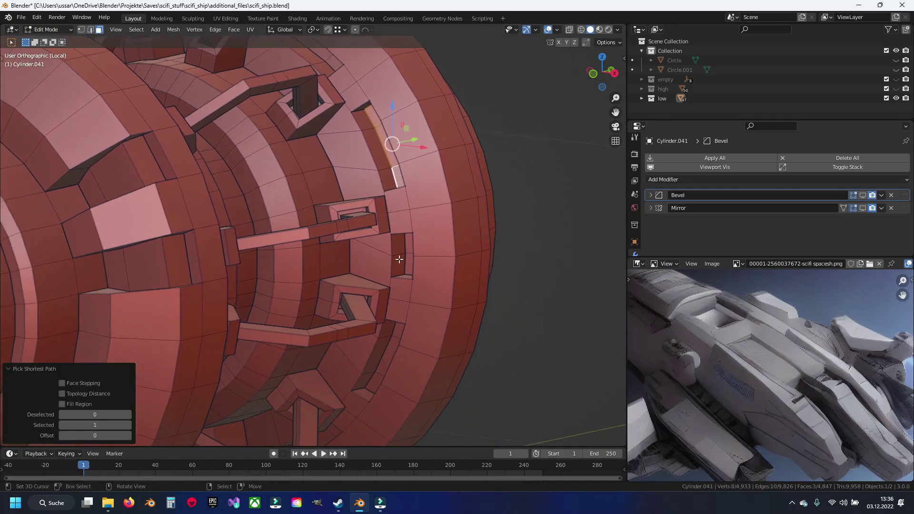
click(409, 241)
drag(402, 283, 405, 299)
click(407, 300)
click(429, 174)
Extend the face-strip selection around the rest of the end ring.
drag(429, 174, 298, 314)
click(363, 303)
click(297, 313)
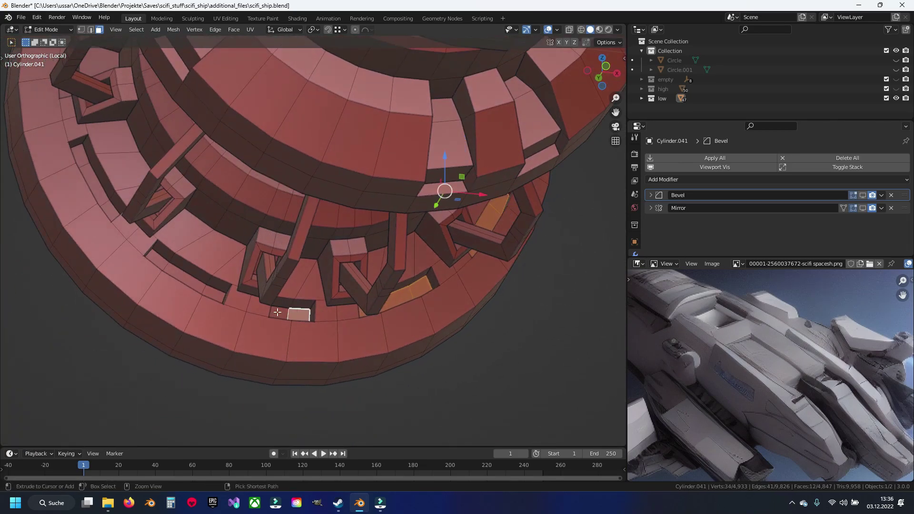
click(205, 291)
click(143, 250)
drag(143, 250, 269, 216)
click(243, 257)
click(229, 178)
click(277, 171)
click(295, 162)
click(278, 217)
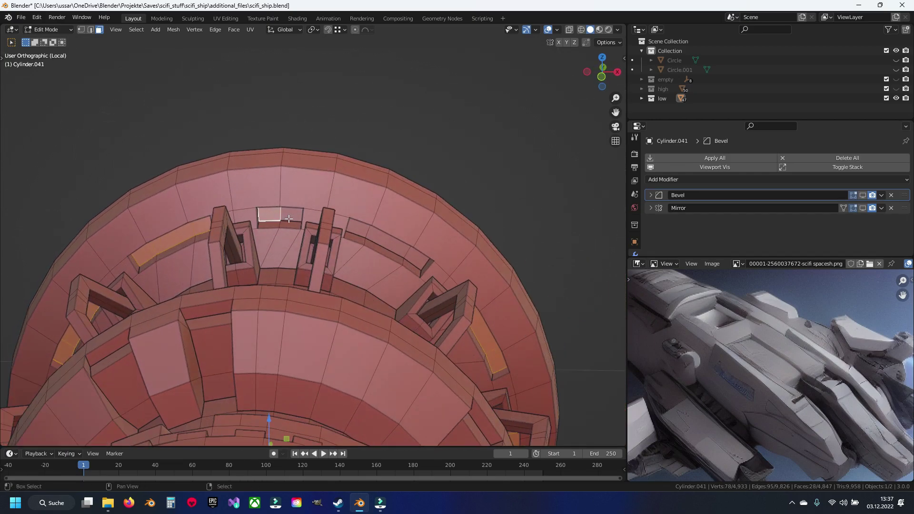
click(357, 232)
drag(358, 232, 360, 275)
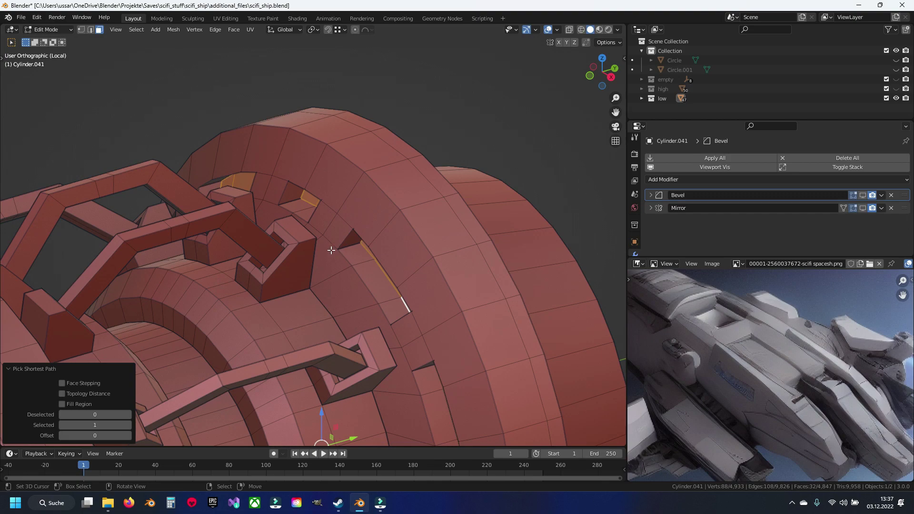
Push the selected faces into the surface along the Y axis.
key(g)
key(y)
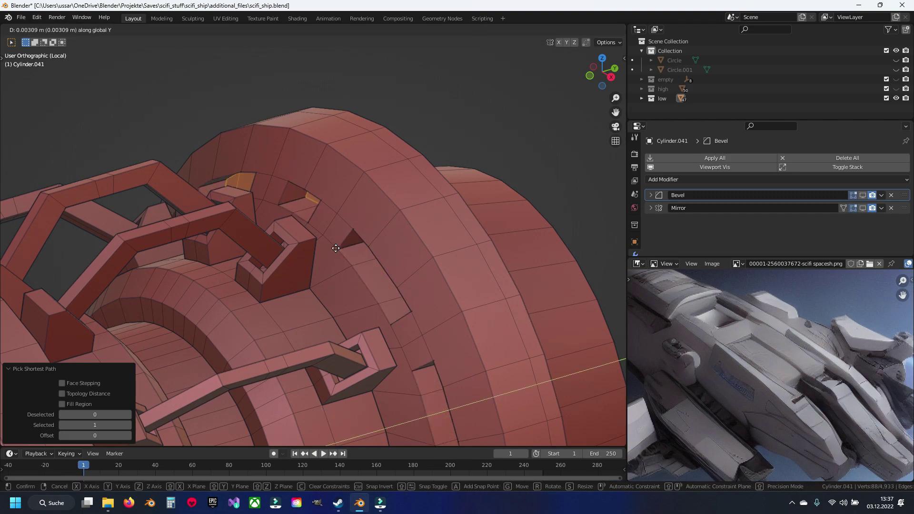
click(336, 248)
drag(348, 257, 358, 251)
Change the pivot point and move the selection along Y again.
key(1)
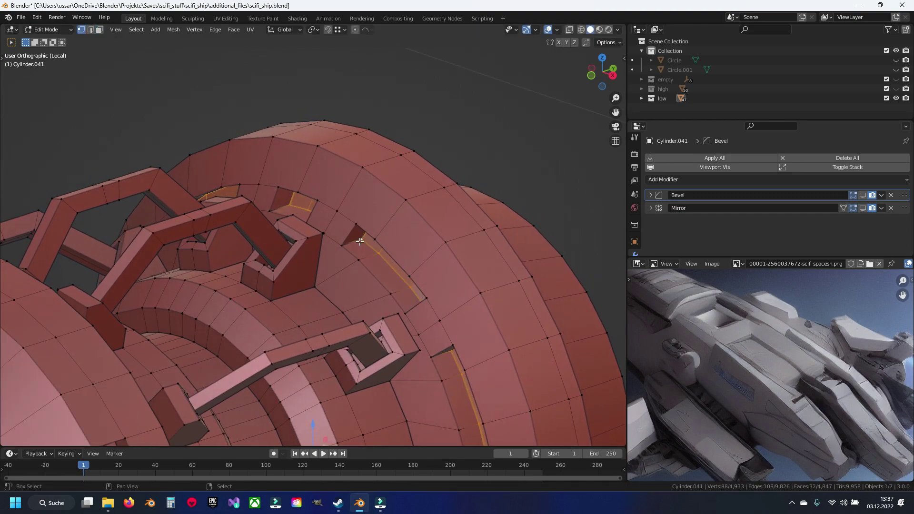
click(312, 30)
click(328, 77)
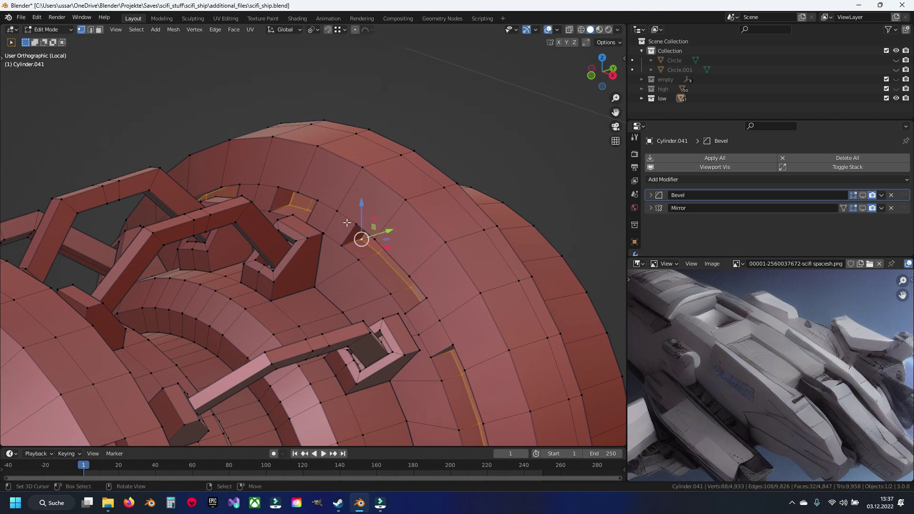
key(g)
key(y)
click(343, 242)
Delete the selected faces on the outer ring.
scroll(up, 3)
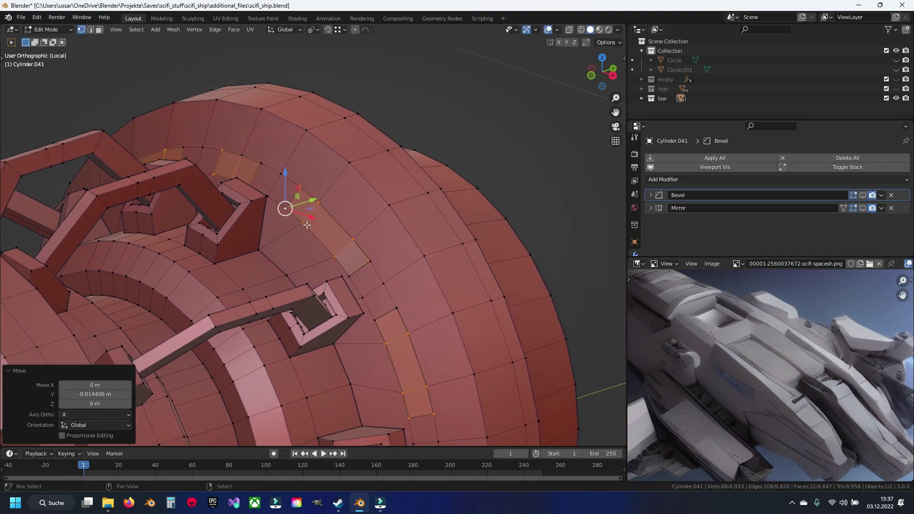
scroll(up, 3)
scroll(up, 3)
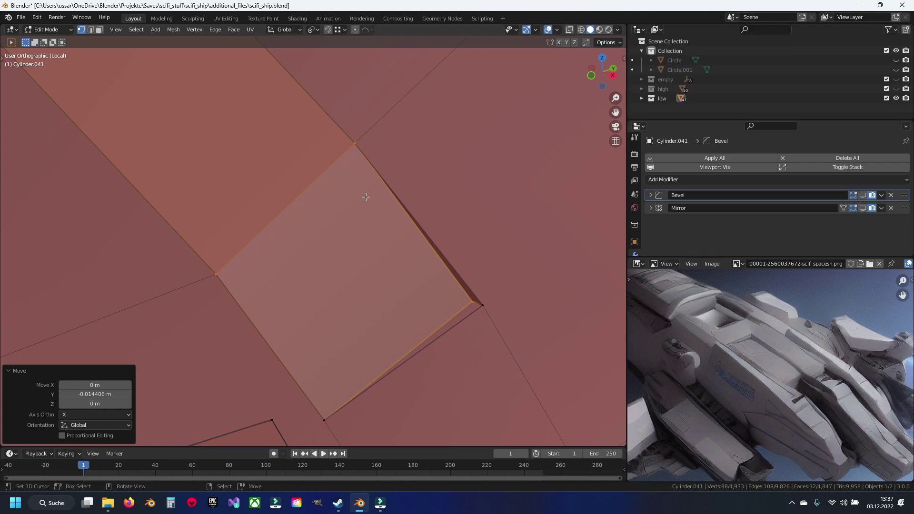
scroll(down, 3)
scroll(down, 3)
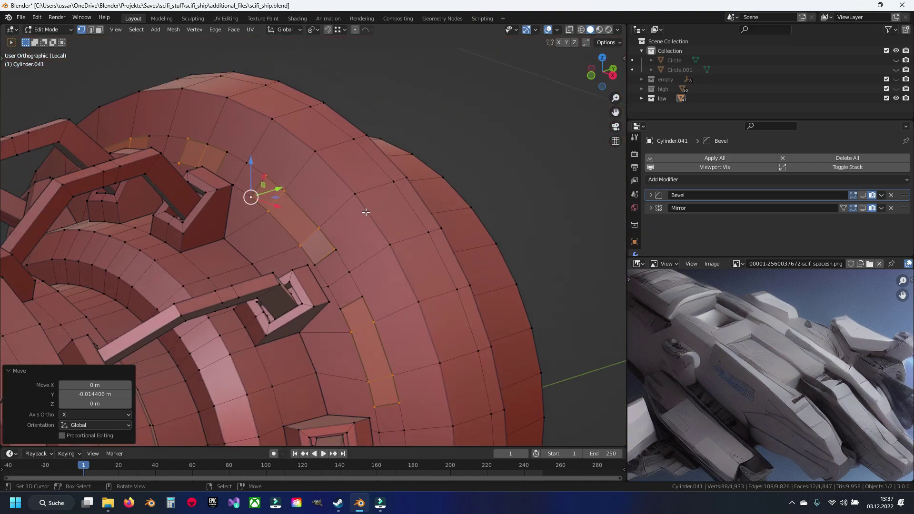
key(x)
click(367, 212)
Fill the first gaps along the ring with new faces.
scroll(up, 3)
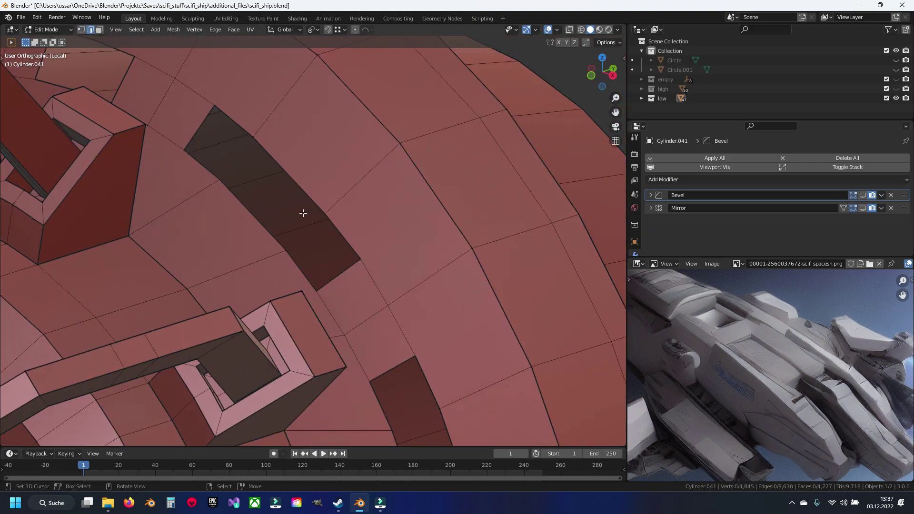
key(f)
key(f)
key(f)
scroll(down, 3)
scroll(down, 3)
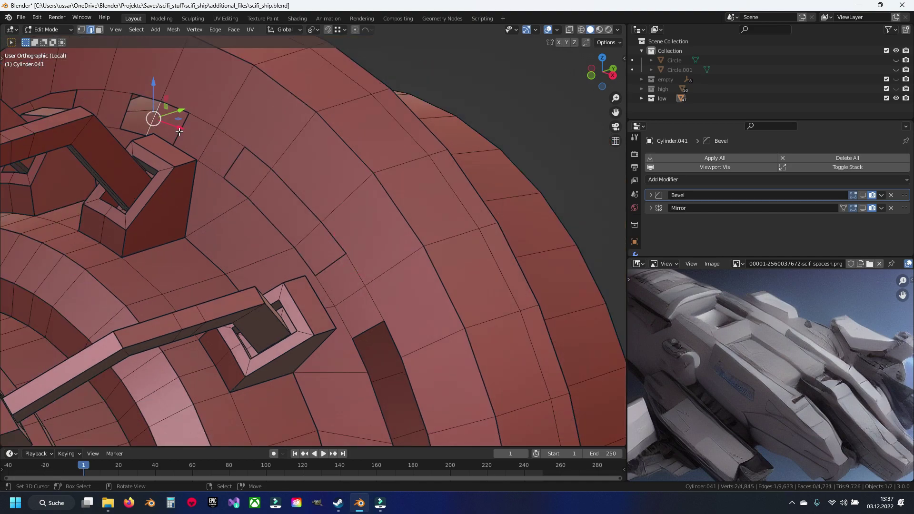
scroll(down, 3)
key(f)
key(f)
key(f)
scroll(up, 3)
key(f)
drag(347, 222, 399, 215)
Fill the remaining gaps around the ring and clear the selection.
key(f)
key(f)
key(f)
key(f)
key(f)
key(f)
drag(167, 338, 177, 200)
key(f)
key(f)
key(f)
scroll(up, 3)
key(f)
key(f)
key(f)
drag(142, 109, 210, 224)
key(f)
key(f)
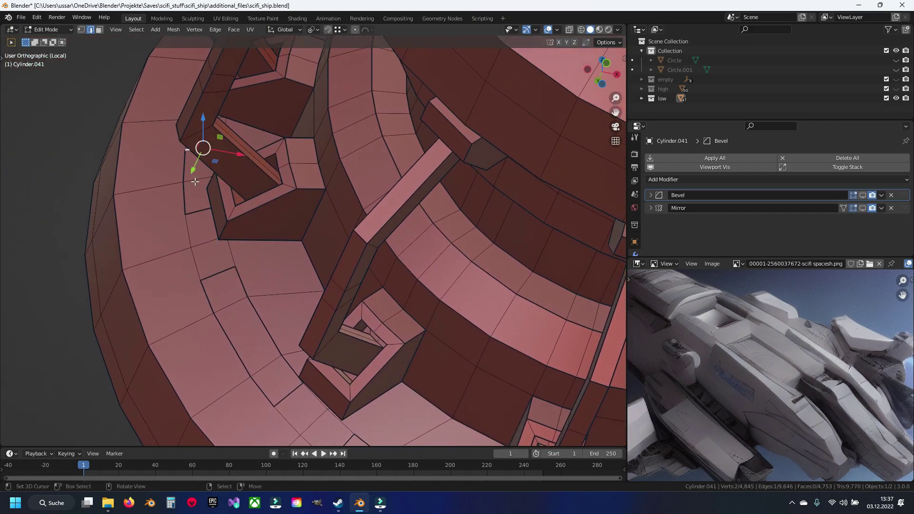
drag(195, 182, 244, 211)
key(f)
key(f)
key(f)
drag(244, 211, 430, 293)
key(f)
key(f)
key(f)
key(alt+a)
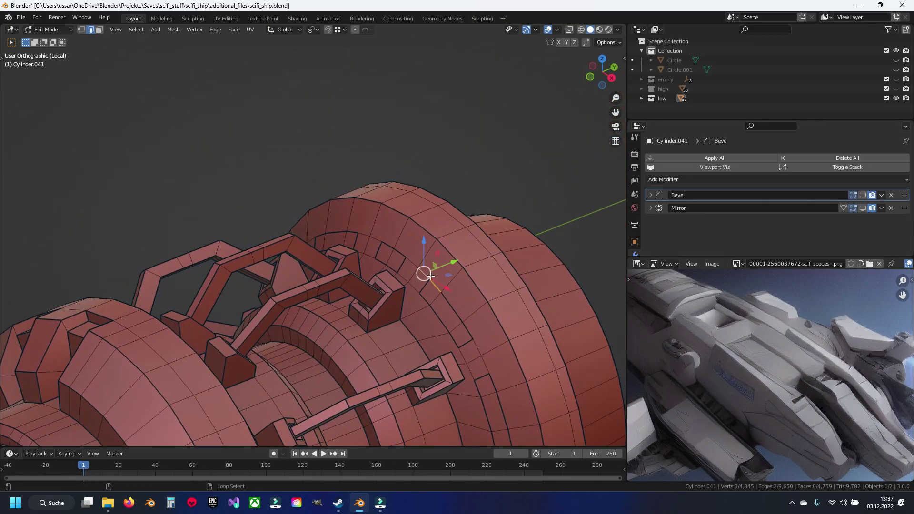
drag(391, 266, 268, 265)
Save scifi_ship.blend and merge overlapping vertices across the whole cylinder mesh.
key(alt+a)
key(ctrl+s)
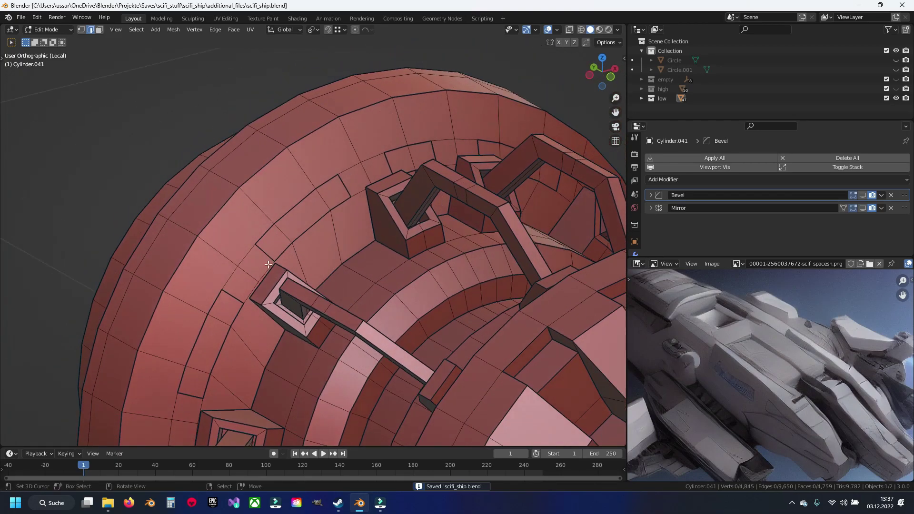
click(300, 239)
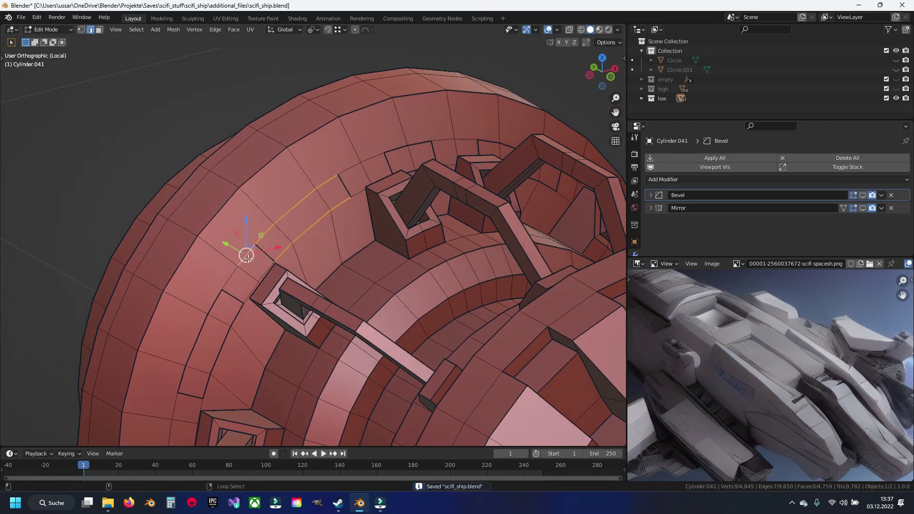
scroll(up, 3)
scroll(up, 3)
key(a)
key(q)
click(323, 245)
Clear the selection and select the first set of redundant crosswise edge loops around the ring.
key(alt+a)
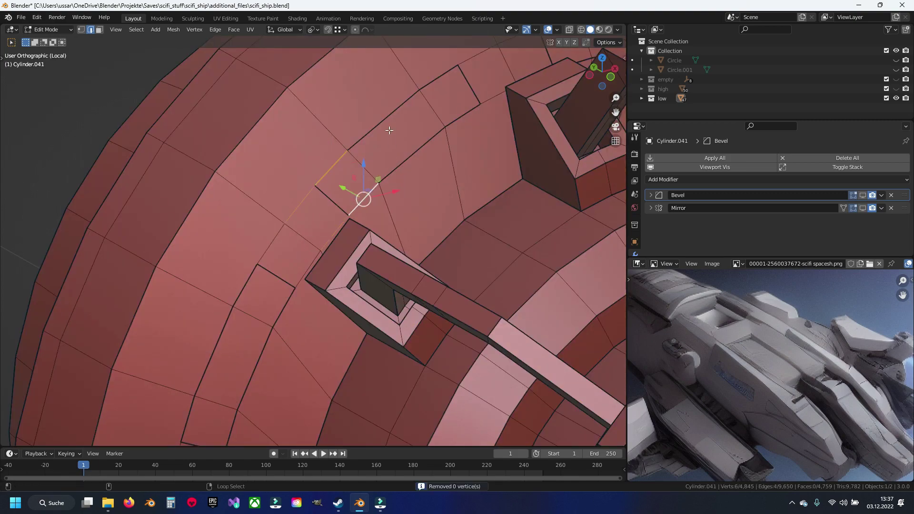
click(389, 130)
click(287, 252)
click(262, 344)
drag(262, 344, 253, 238)
click(204, 279)
click(262, 283)
click(229, 316)
drag(229, 317, 311, 167)
click(335, 272)
drag(351, 327, 321, 198)
click(320, 198)
click(324, 282)
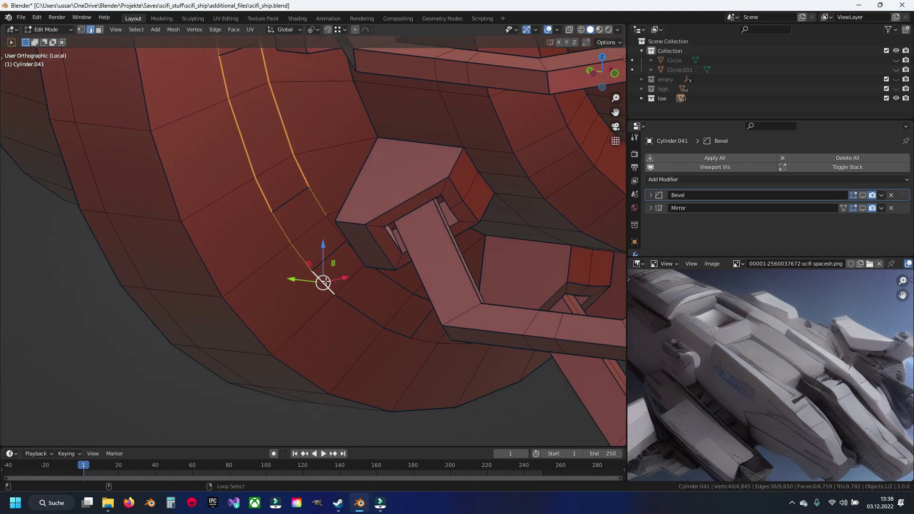
click(395, 288)
drag(395, 289, 307, 244)
click(298, 206)
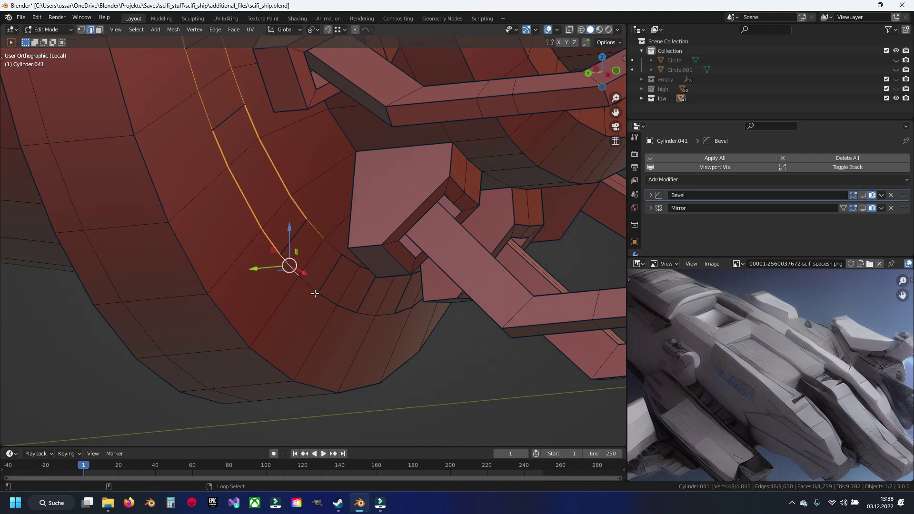
Add the remaining redundant edges and loops on the ring's underside and top to the selection.
drag(330, 251, 261, 233)
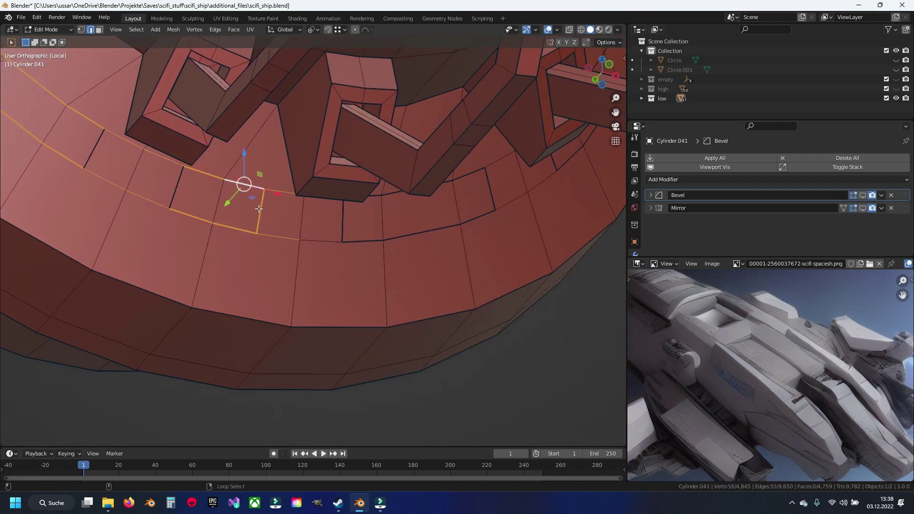
drag(320, 209, 261, 246)
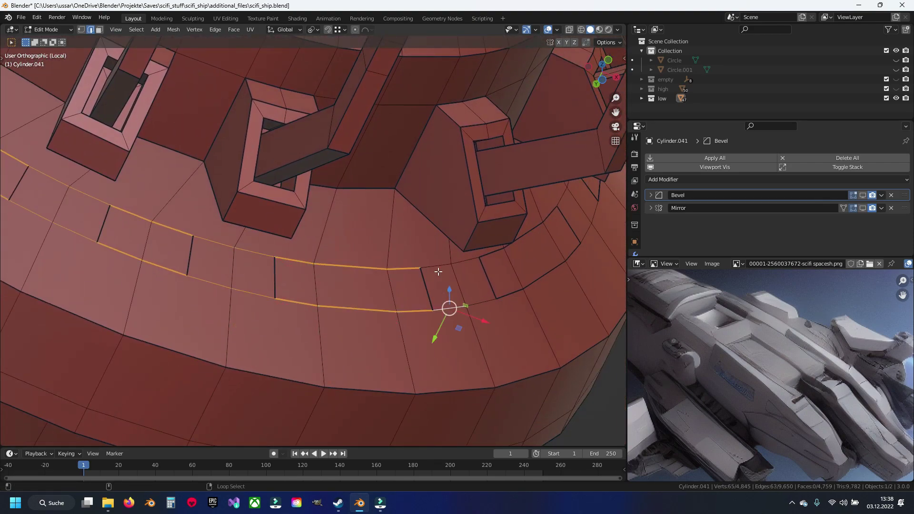
click(496, 260)
drag(504, 286, 324, 252)
click(321, 251)
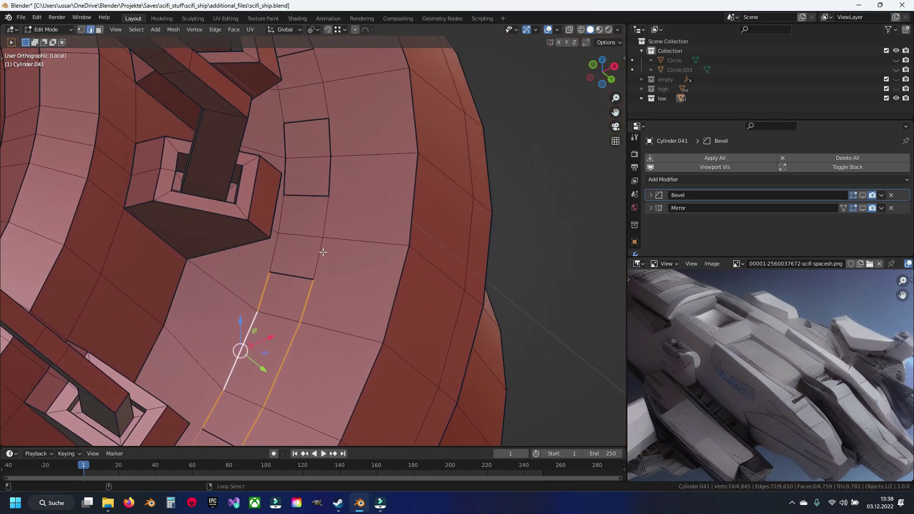
drag(335, 101, 282, 320)
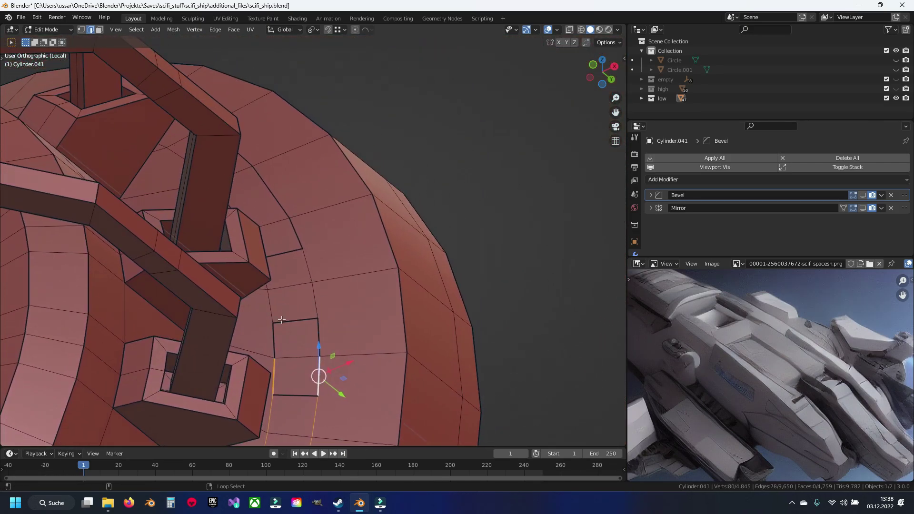
scroll(down, 3)
drag(298, 272, 322, 302)
scroll(up, 3)
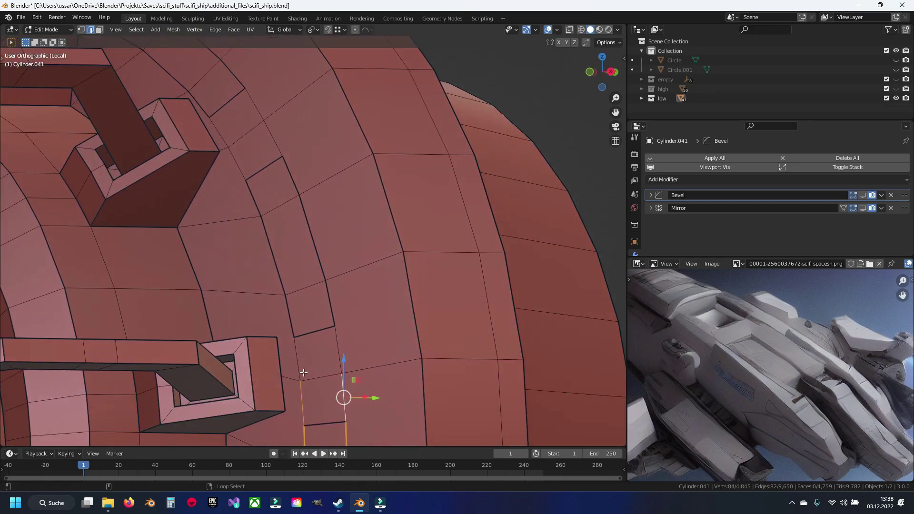
click(313, 238)
click(245, 189)
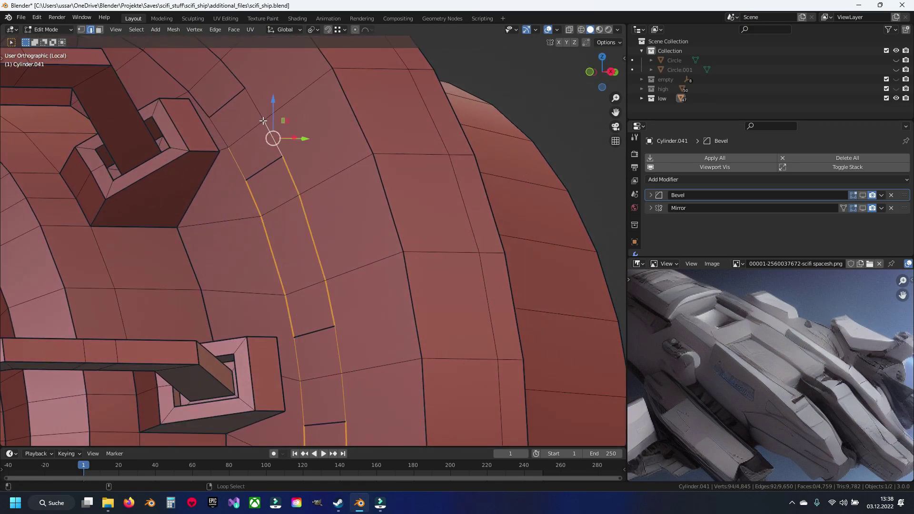
scroll(down, 3)
drag(295, 281, 310, 334)
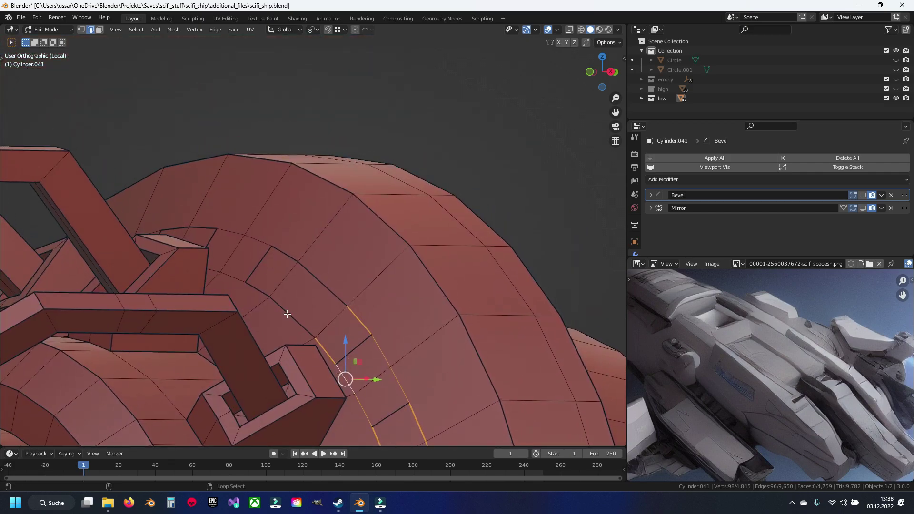
click(310, 334)
click(281, 255)
drag(239, 266, 296, 267)
click(296, 267)
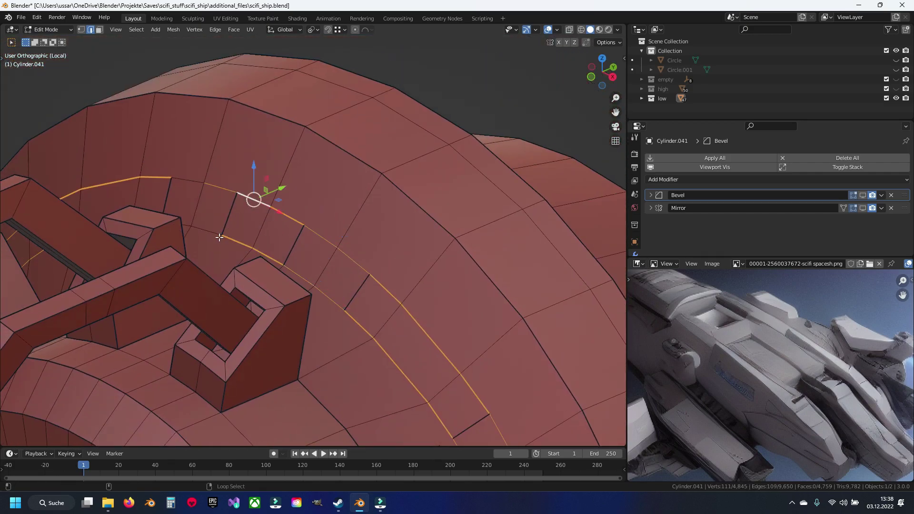
scroll(down, 3)
drag(193, 198, 285, 247)
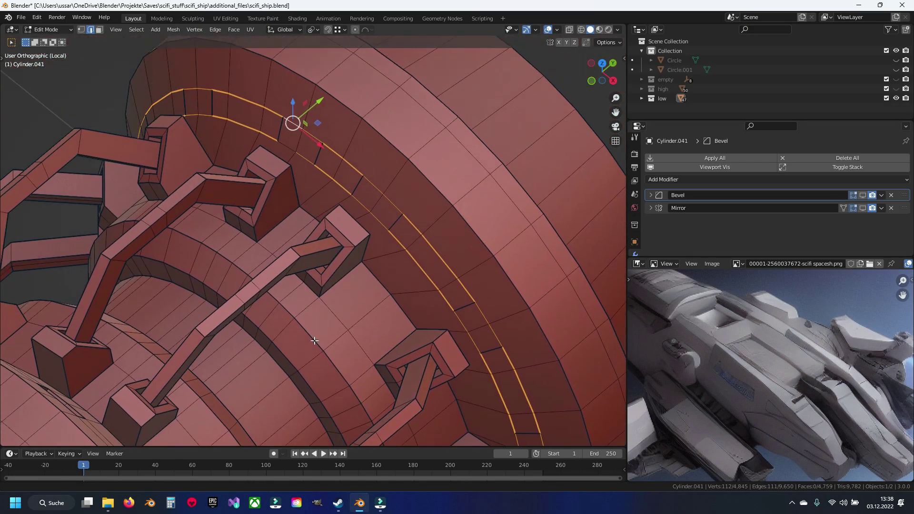
scroll(up, 3)
scroll(up, 3)
Bring up the delete menu, reorient the view, and cancel a stray loop cut.
key(x)
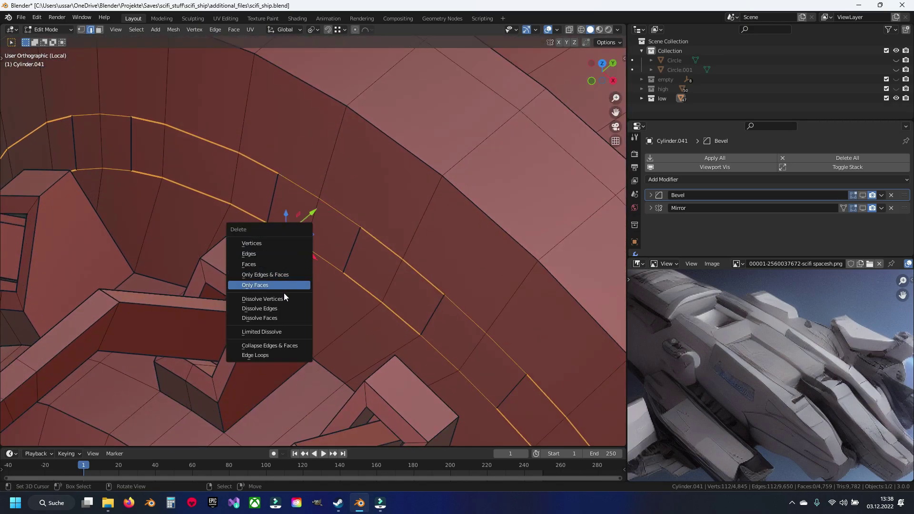
click(283, 308)
scroll(down, 3)
drag(283, 308, 345, 165)
scroll(up, 3)
key(ctrl+r)
click(394, 276)
right_click(394, 276)
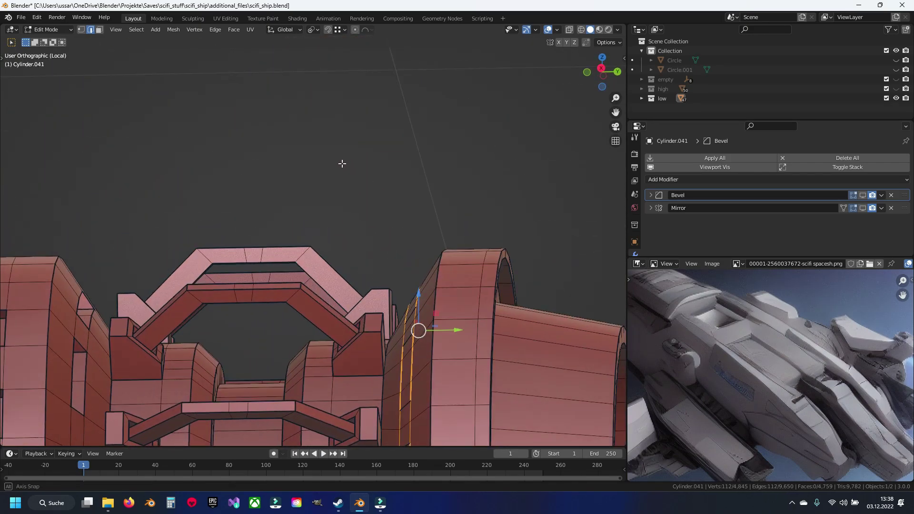
In Right view, dissolve the selected edge loops and then the leftover edge.
key(KP_3)
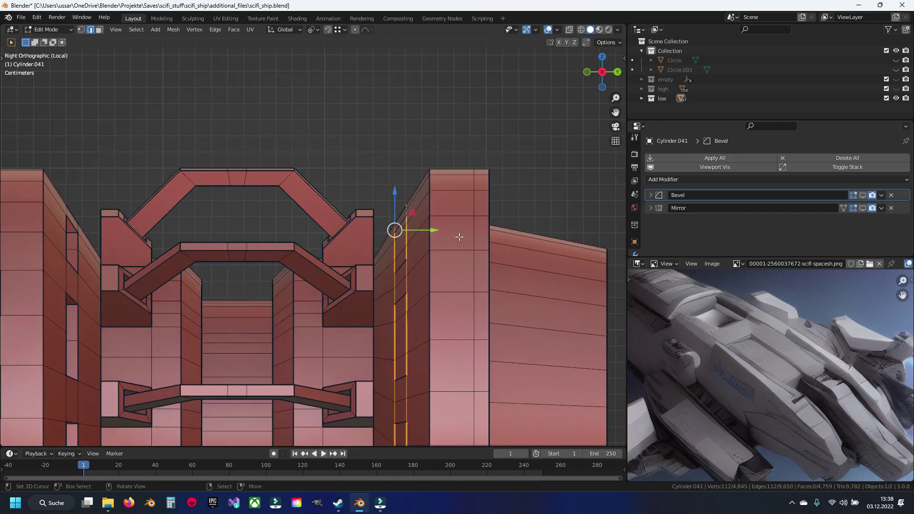
key(x)
click(459, 237)
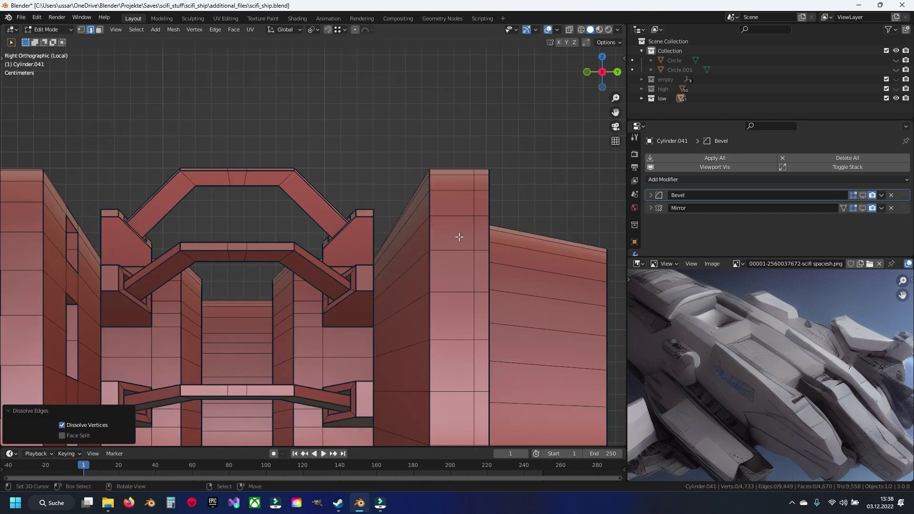
click(400, 229)
key(x)
click(530, 245)
drag(500, 226, 347, 265)
Save the file and select the lower face strips around the engine cylinder.
key(ctrl+s)
scroll(up, 3)
scroll(up, 3)
scroll(up, 3)
scroll(up, 3)
click(256, 263)
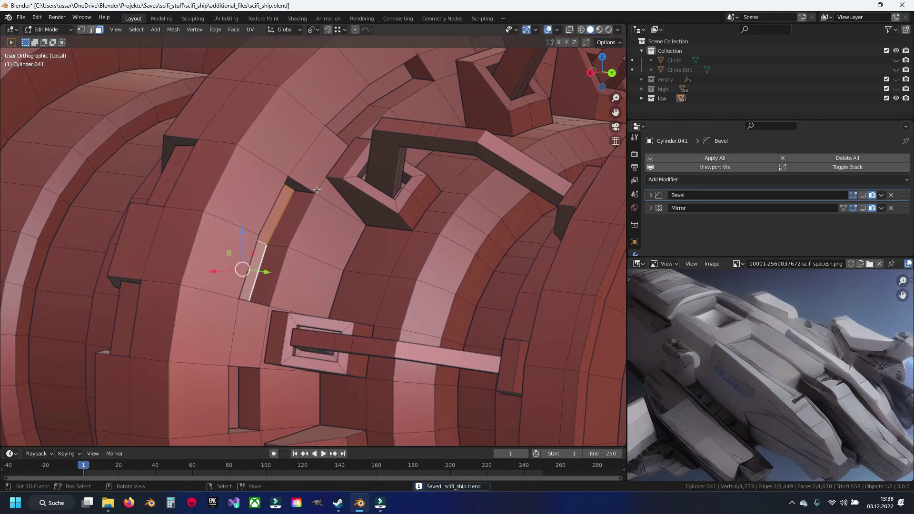
click(358, 126)
click(388, 83)
click(241, 391)
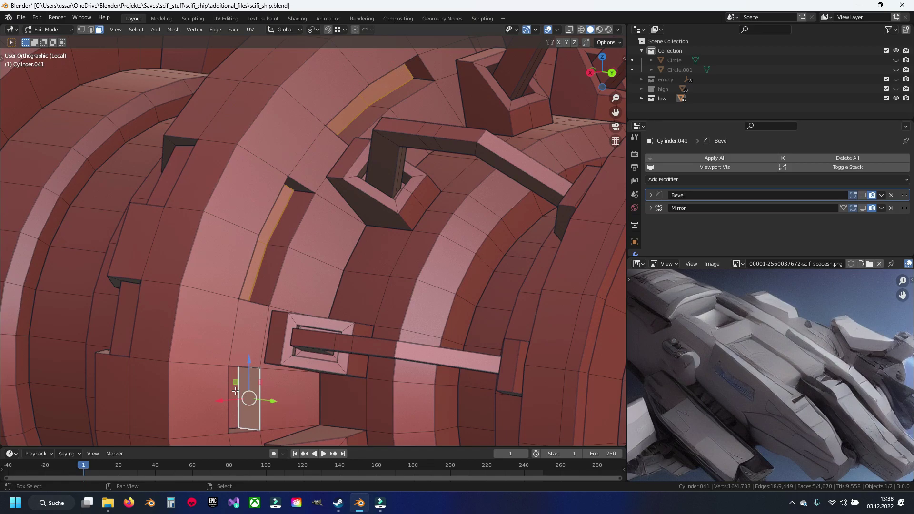
drag(238, 391, 319, 238)
click(392, 259)
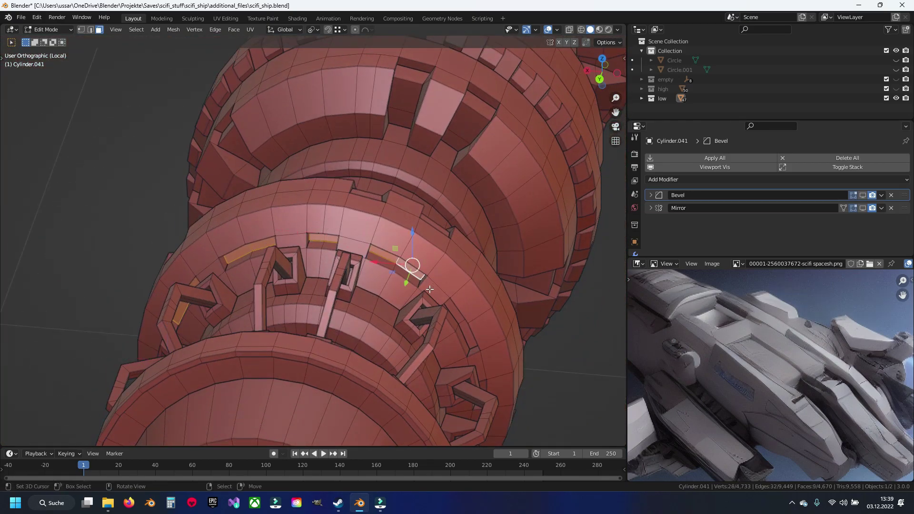
drag(391, 260, 376, 240)
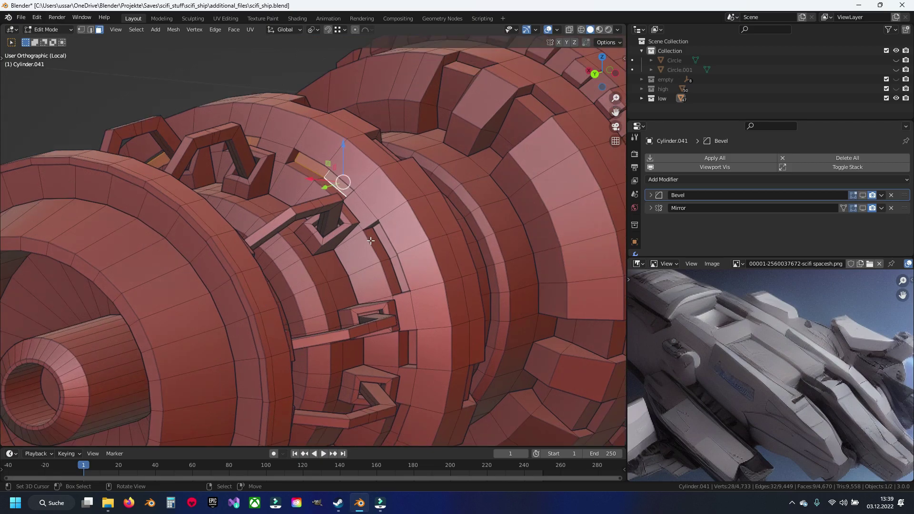
click(380, 241)
drag(395, 273, 429, 143)
scroll(up, 3)
Select the remaining narrow ring faces and dissolve the edges between them.
click(450, 139)
click(426, 266)
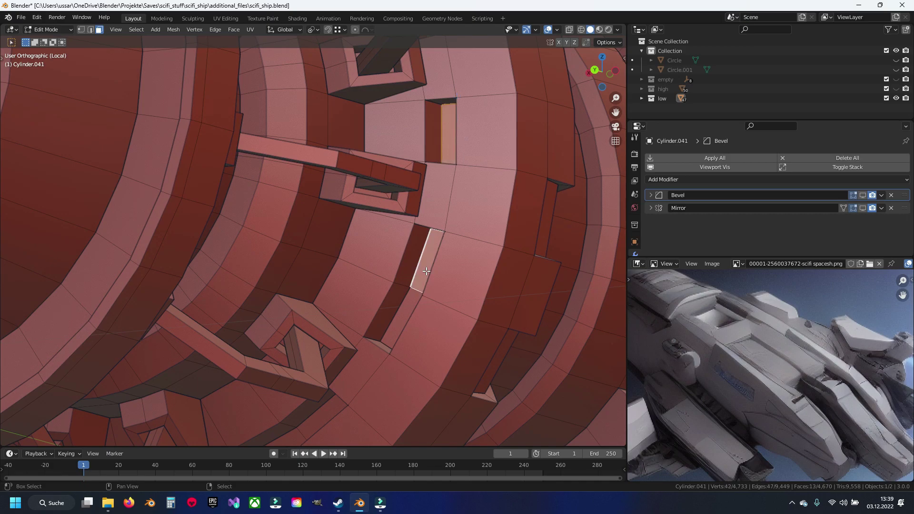
click(395, 329)
drag(395, 328, 406, 256)
click(406, 256)
click(376, 268)
click(255, 309)
click(133, 305)
click(79, 286)
drag(79, 285, 408, 381)
click(333, 295)
click(292, 248)
key(x)
click(292, 204)
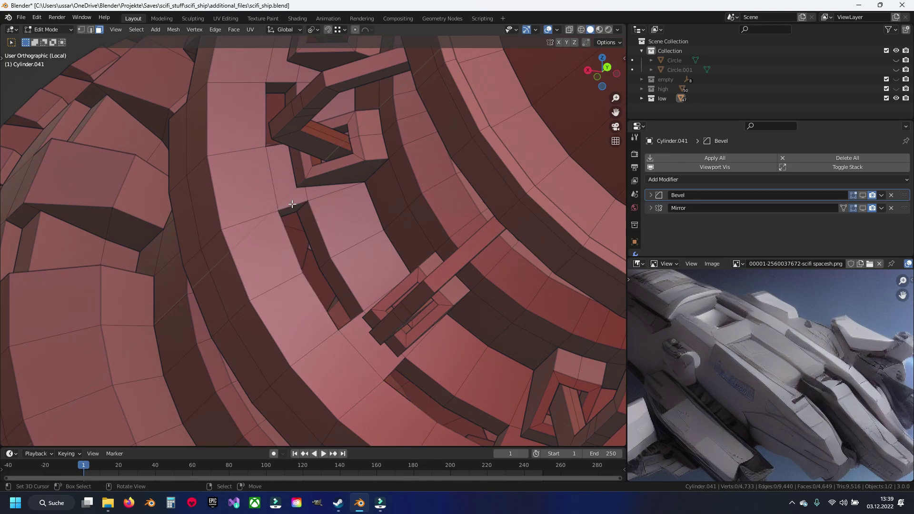
key(x)
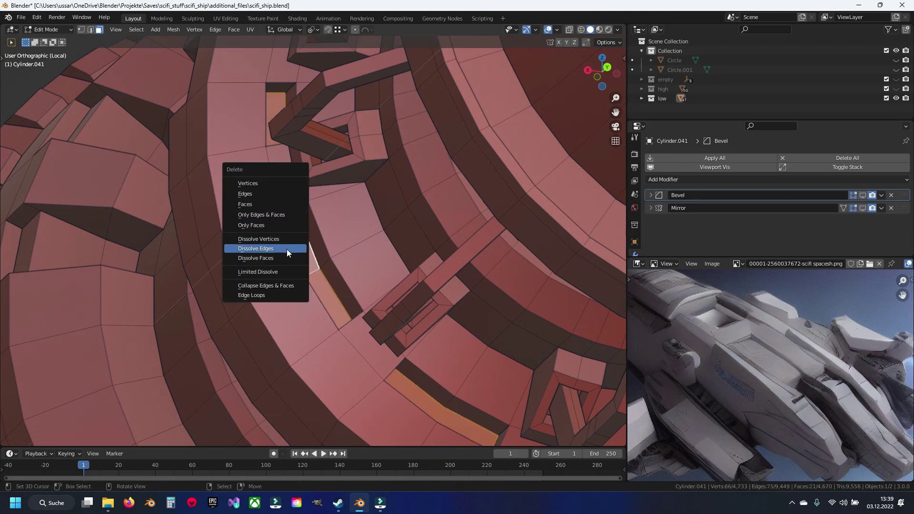
click(287, 249)
In edge select mode, select several redundant edge loops around the cylinder rings.
click(282, 238)
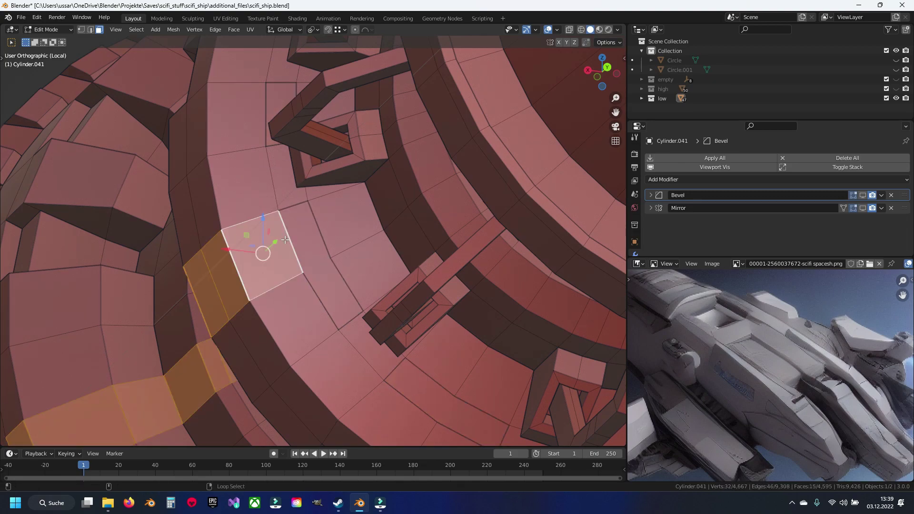
key(2)
click(289, 238)
drag(292, 231, 403, 156)
click(275, 200)
click(354, 138)
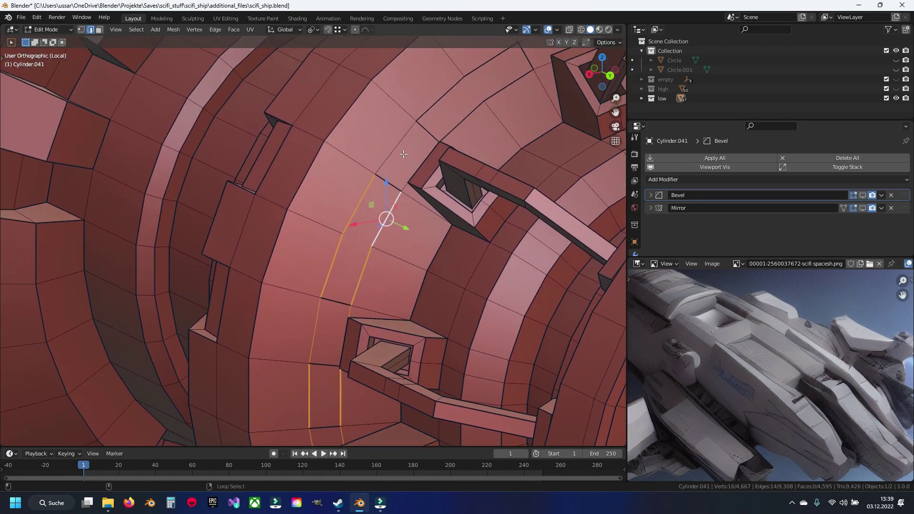
click(453, 110)
drag(462, 117, 378, 262)
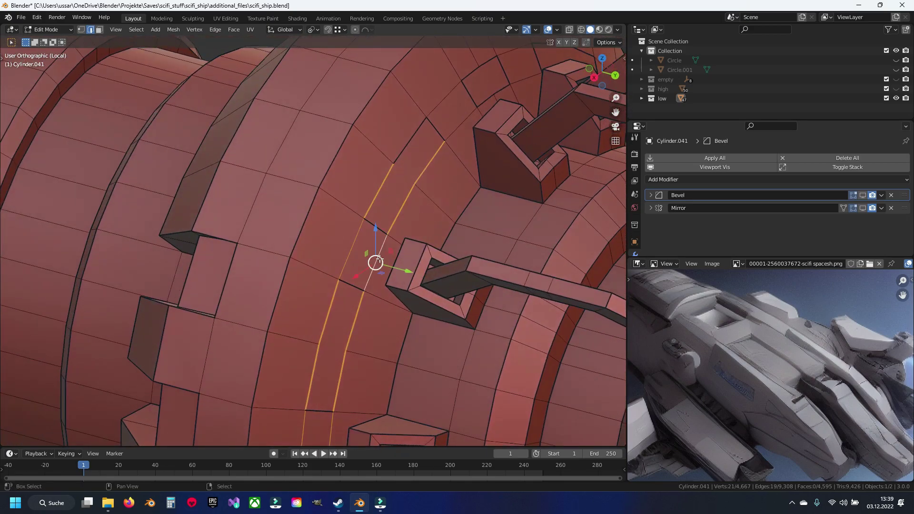
click(419, 136)
drag(419, 138, 368, 167)
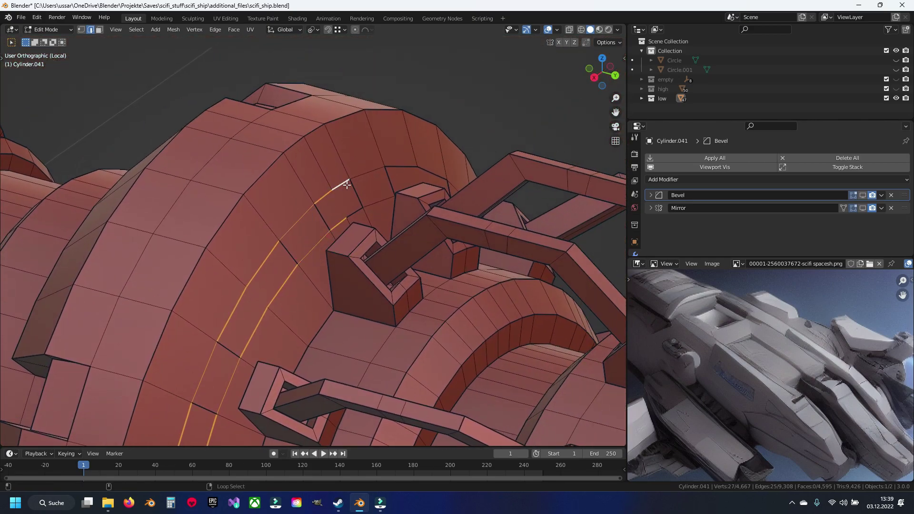
Refine the edge loop selection and dissolve the selected loops.
click(350, 167)
drag(374, 200, 402, 212)
click(464, 241)
drag(462, 269, 459, 301)
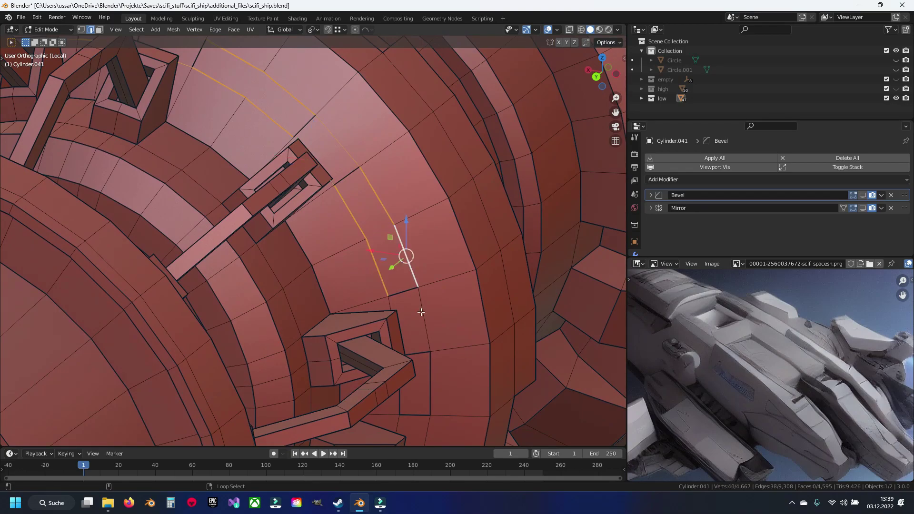
drag(393, 309, 334, 190)
scroll(up, 3)
drag(320, 148, 324, 77)
click(311, 233)
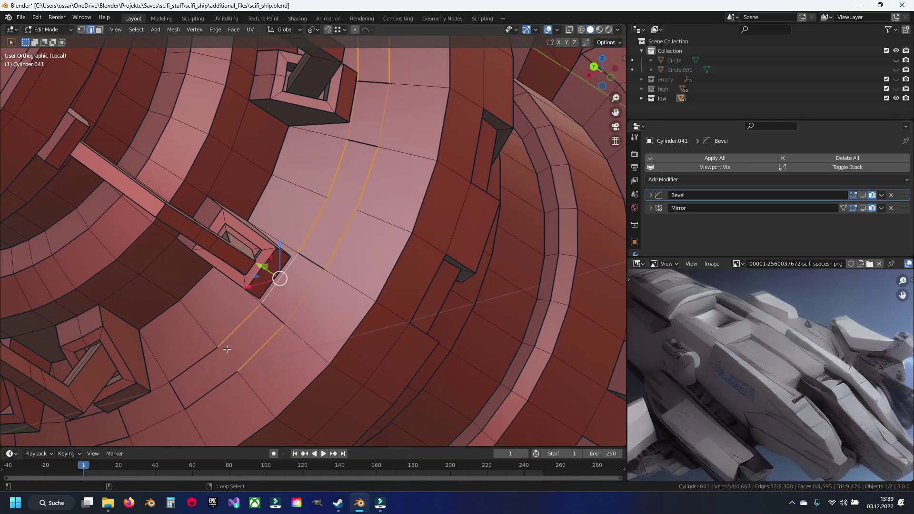
drag(217, 384, 335, 220)
drag(336, 188, 305, 200)
click(305, 200)
key(x)
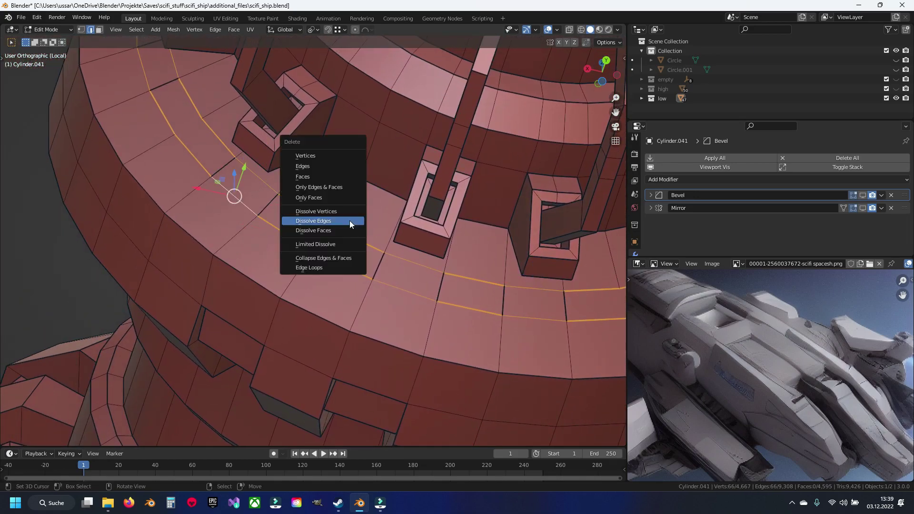
click(350, 221)
Dissolve another ring edge loop, then undo a trial dissolve of a second loop.
drag(350, 221, 333, 238)
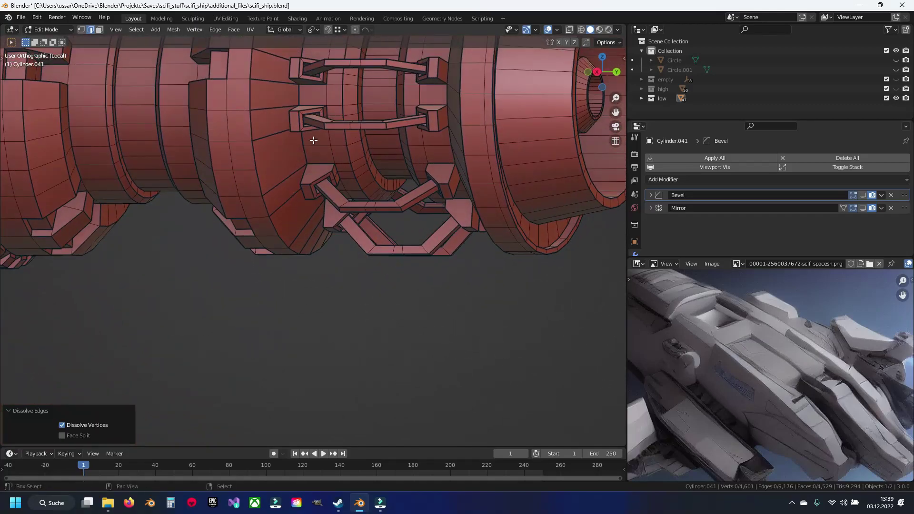
click(274, 267)
drag(274, 267, 306, 255)
key(n)
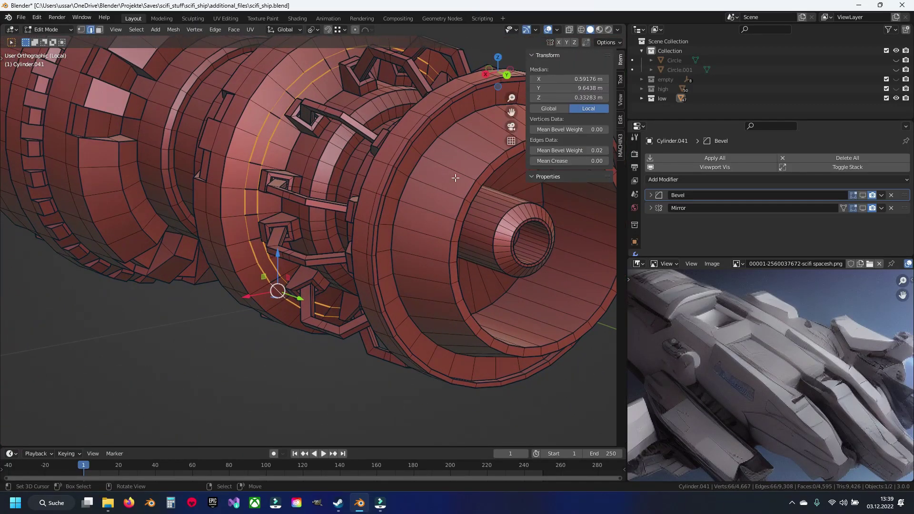
key(n)
key(x)
click(407, 195)
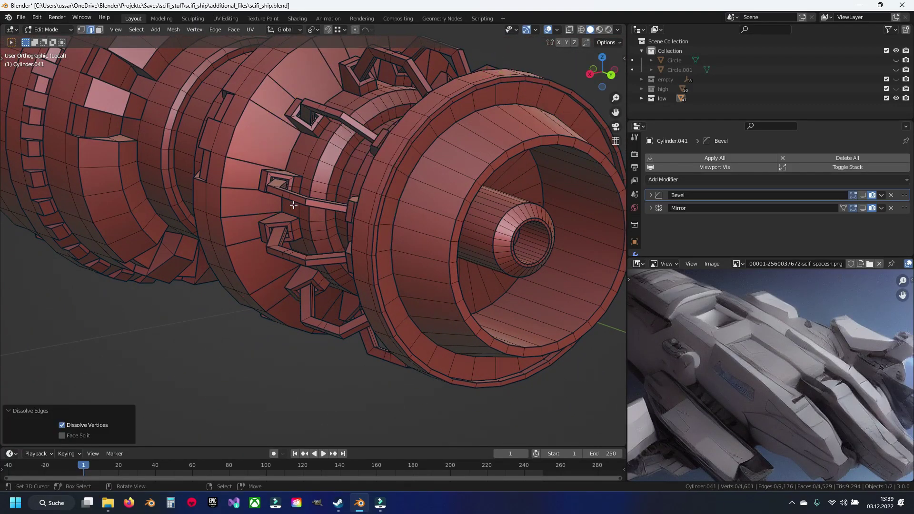
click(246, 185)
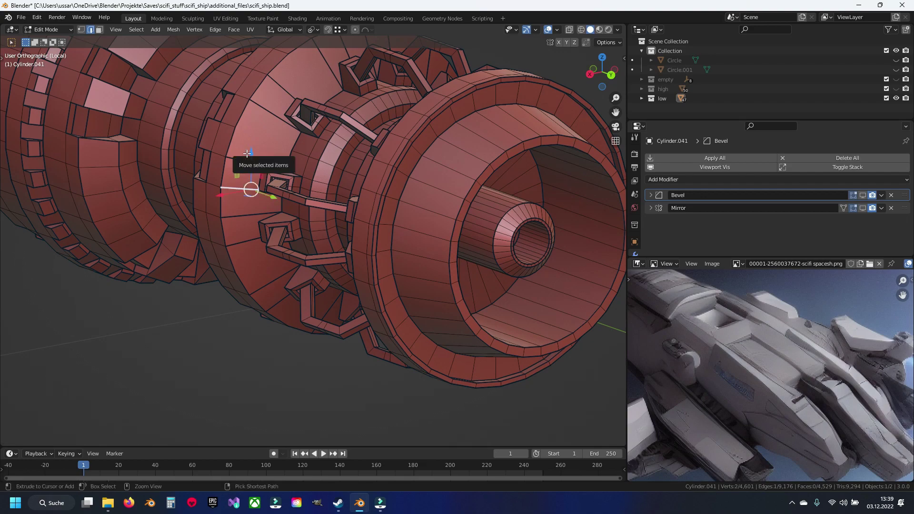
key(x)
click(440, 151)
key(ctrl+z)
key(x)
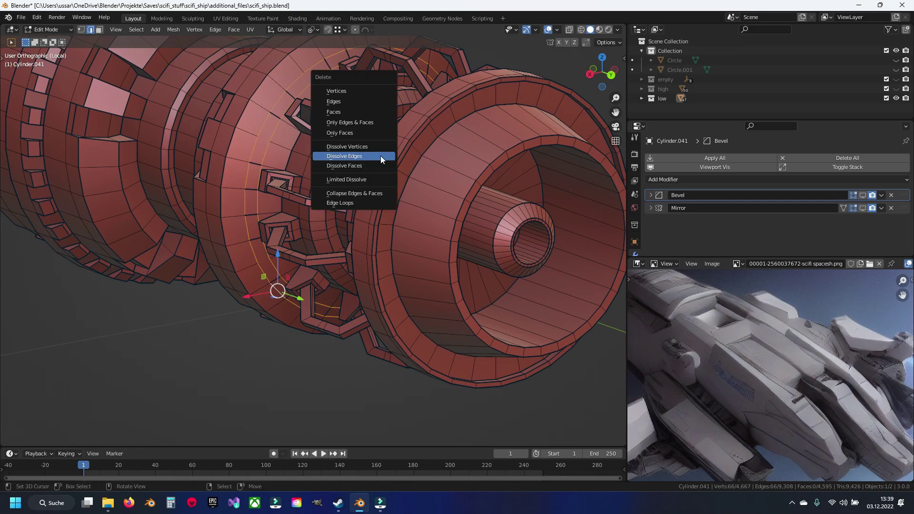
From the right-side wireframe view, select and dissolve the vertical column of edges.
drag(237, 224, 263, 247)
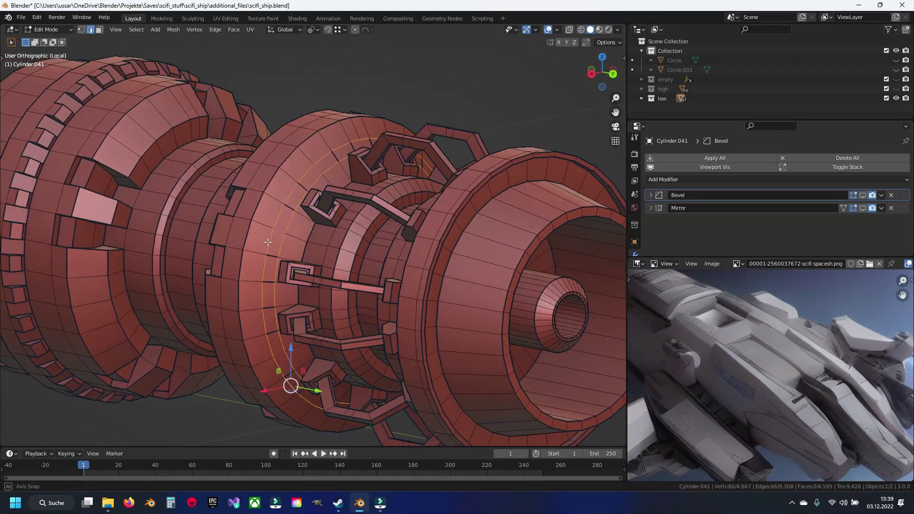
drag(263, 247, 268, 241)
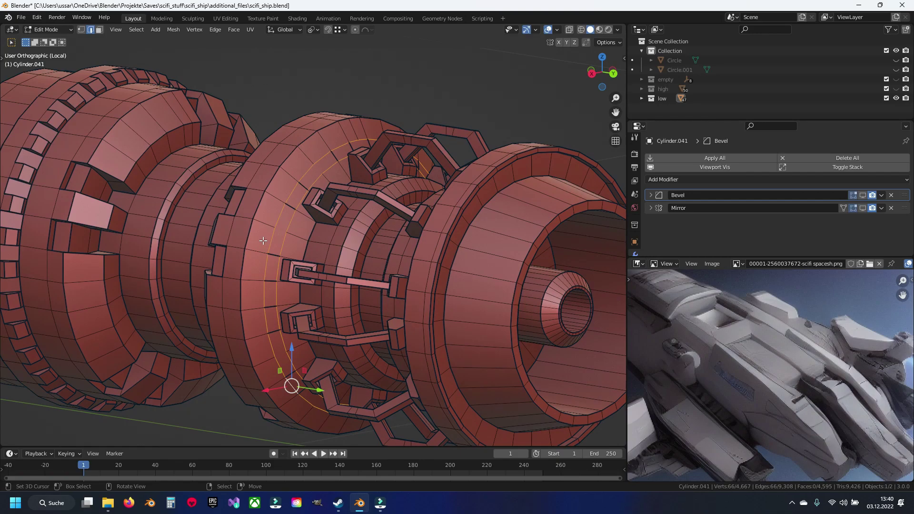
key(KP_3)
key(shift+z)
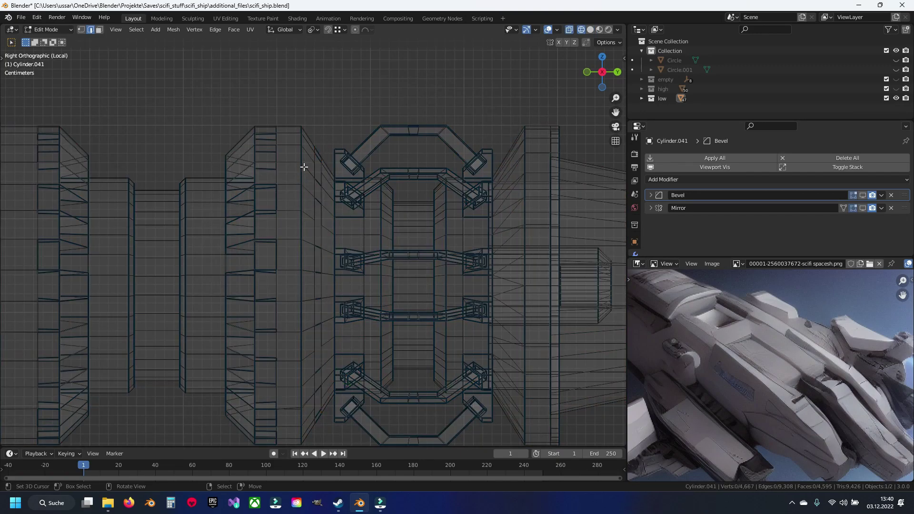
drag(315, 445, 315, 446)
key(x)
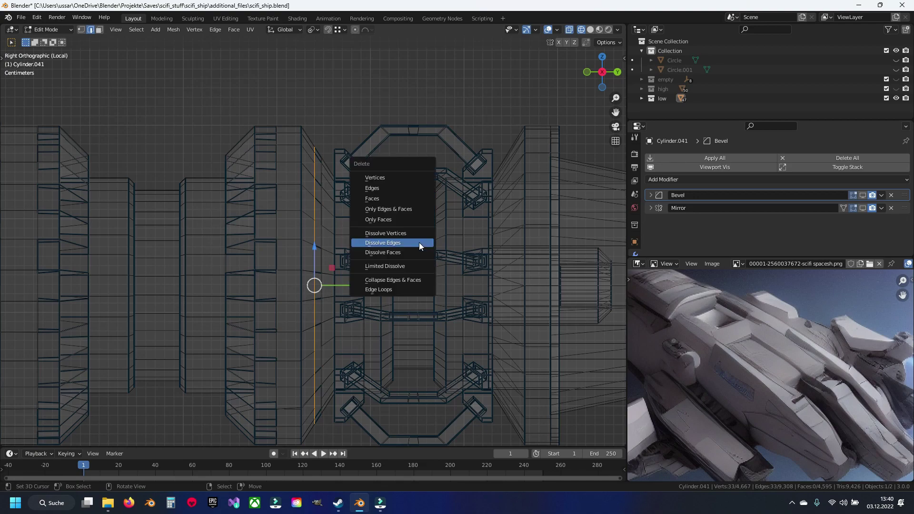
click(419, 242)
key(shift+z)
Try dissolving the vertical edge column beside the bracket frame, then undo it.
drag(400, 236, 359, 235)
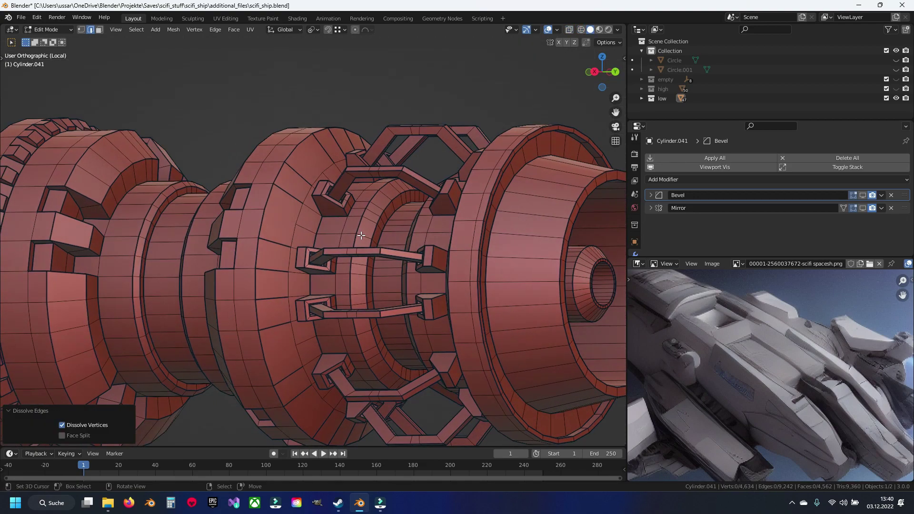
click(285, 233)
key(KP_3)
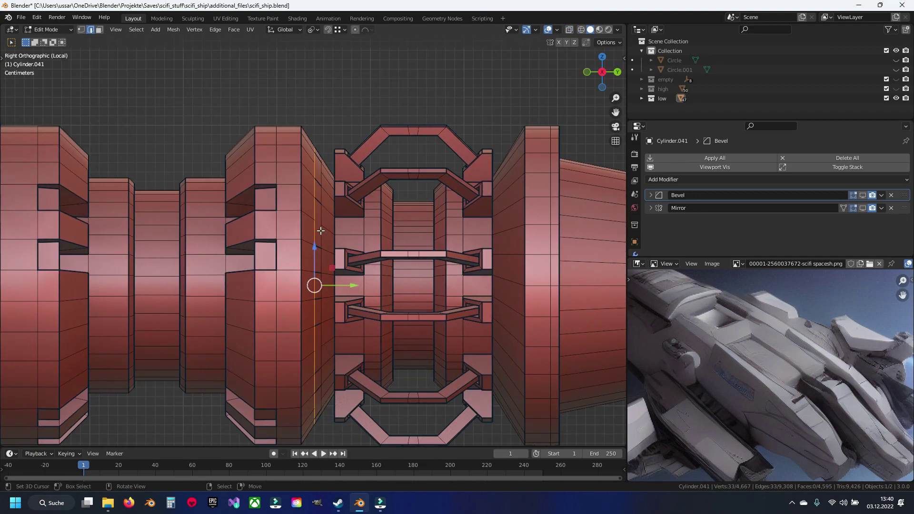
key(shift+z)
drag(324, 444, 324, 445)
key(n)
key(n)
key(alt+a)
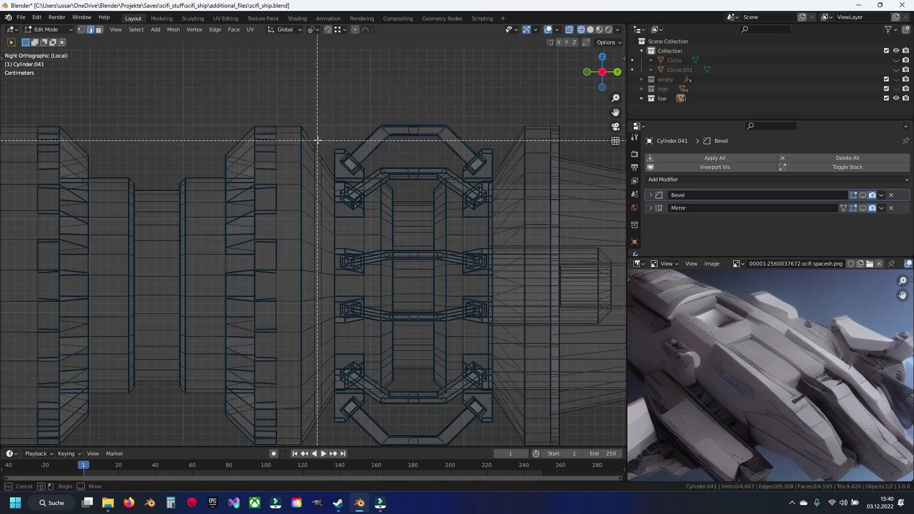
drag(321, 180, 328, 448)
key(x)
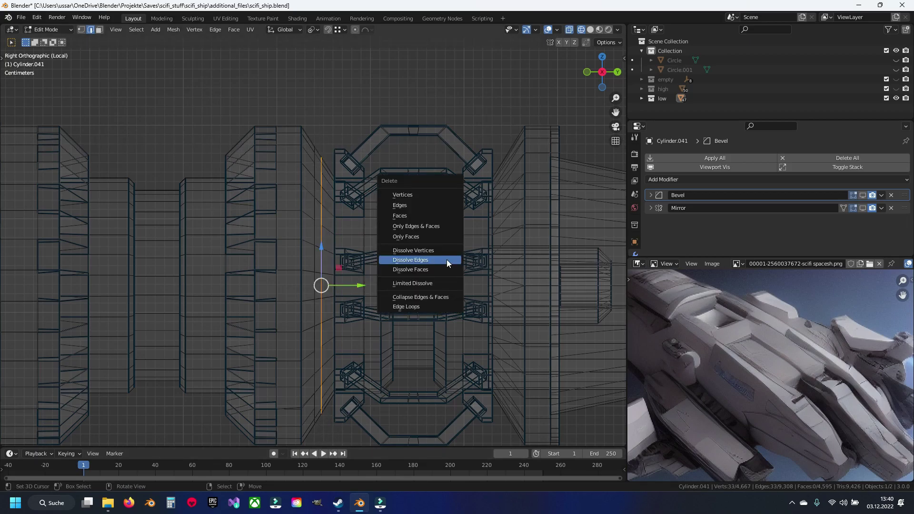
click(446, 260)
key(ctrl+z)
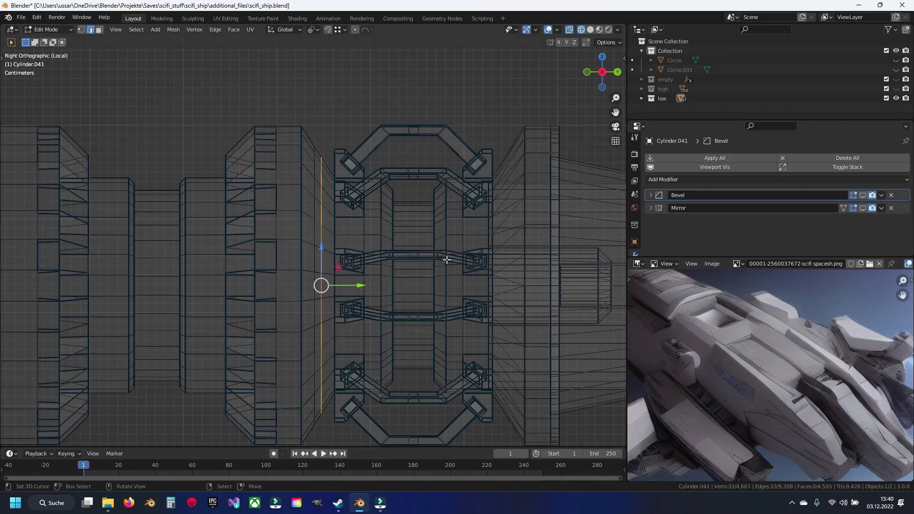
key(shift+z)
drag(447, 260, 343, 252)
Select the whole mesh and merge overlapping vertices by distance.
key(a)
key(q)
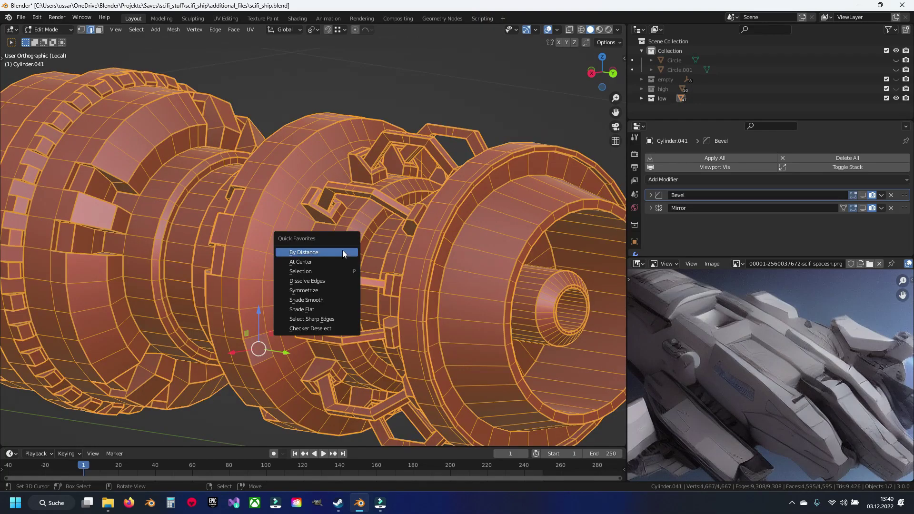
click(343, 252)
scroll(up, 3)
Join pairs of vertices with new edges to split faces on the cylinder.
key(1)
click(254, 226)
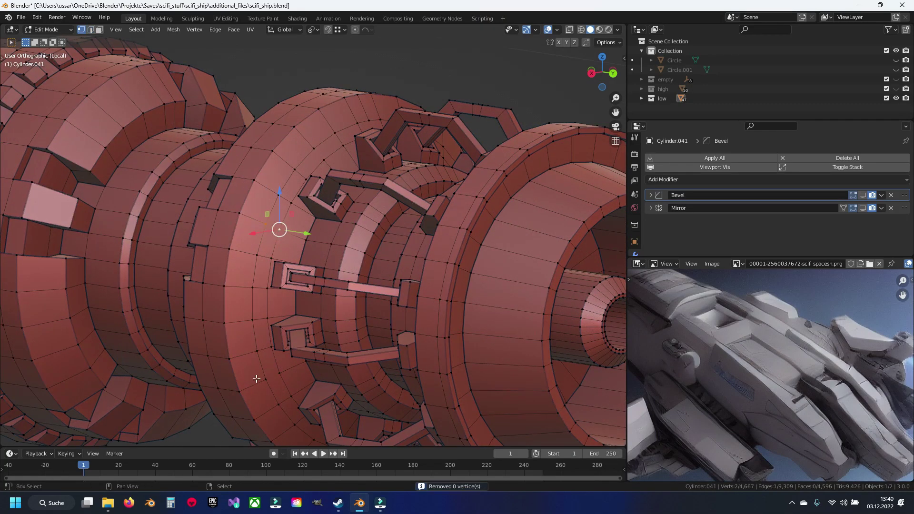
drag(269, 350, 264, 333)
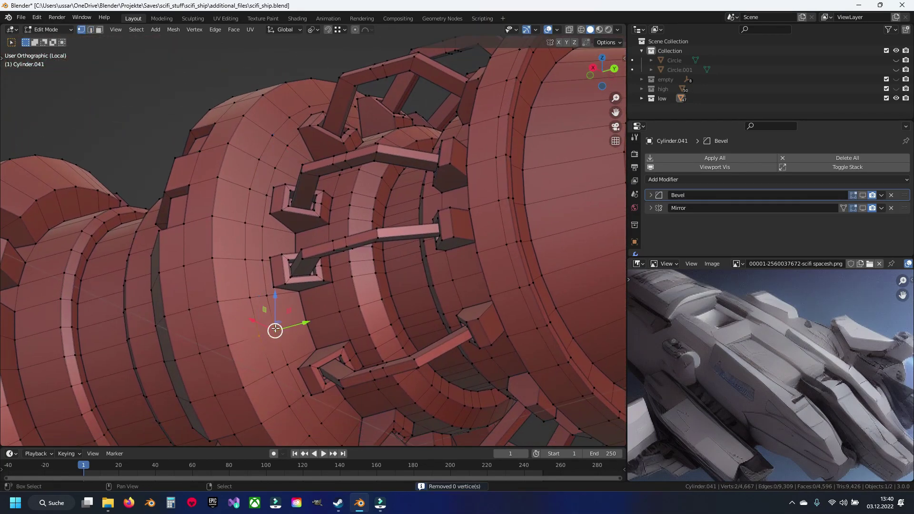
drag(305, 391, 410, 301)
click(295, 292)
key(j)
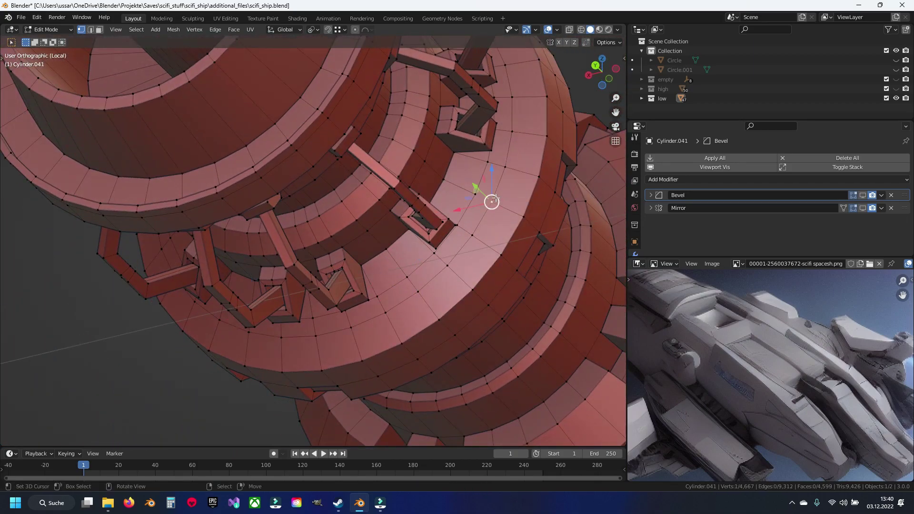
click(493, 195)
key(j)
drag(493, 196, 426, 211)
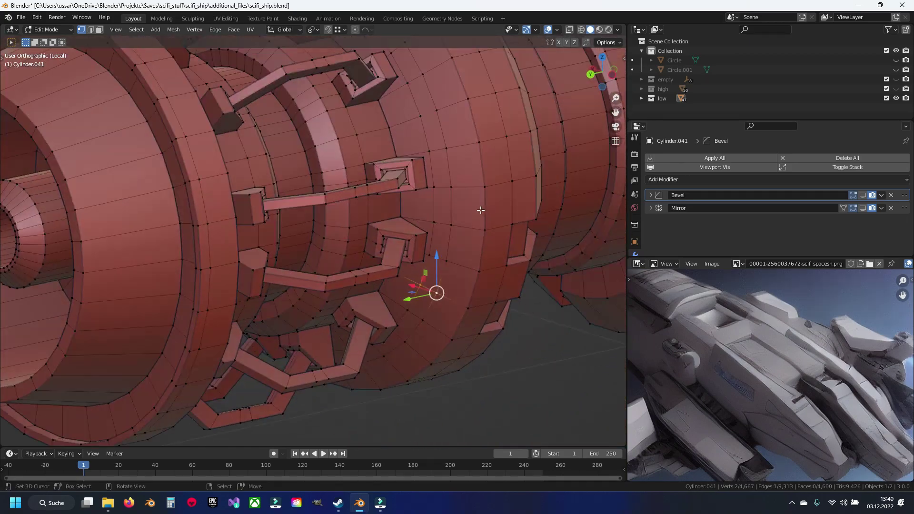
key(j)
drag(349, 119, 301, 145)
key(j)
click(301, 145)
drag(279, 205, 314, 187)
Dissolve one redundant edge loop on the ring section and save.
key(2)
key(x)
click(275, 219)
key(x)
click(295, 225)
key(ctrl+s)
Dissolve another ring edge loop and save scifi_ship.blend.
drag(296, 225, 342, 179)
click(342, 179)
key(x)
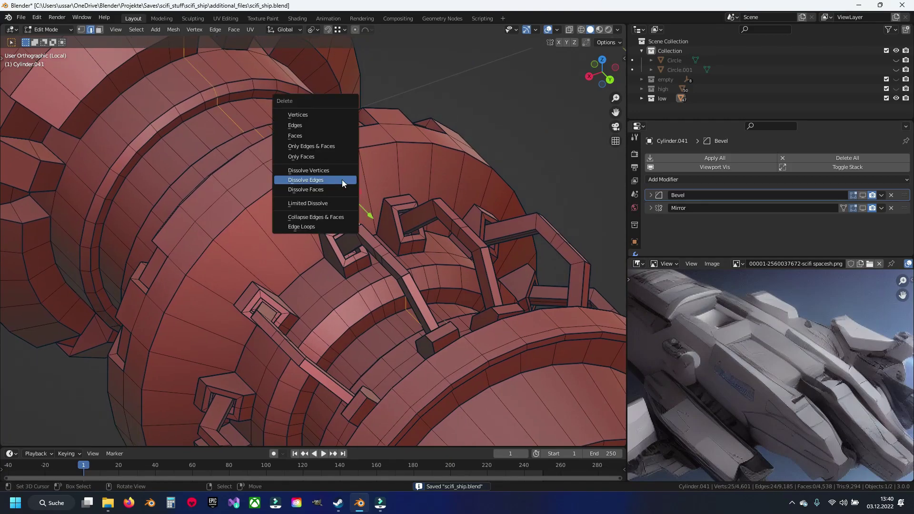
click(342, 179)
drag(342, 180, 372, 226)
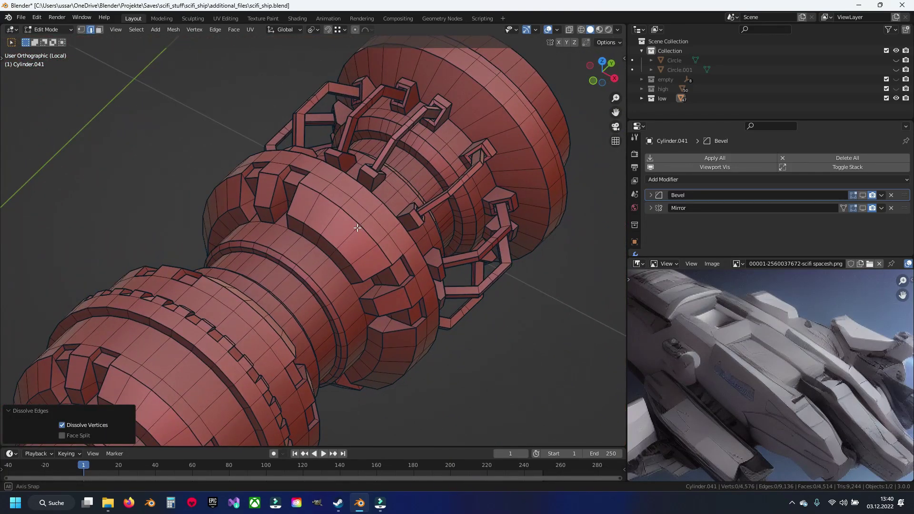
scroll(up, 3)
key(ctrl+s)
Select five edge loops around the ring section and dissolve them together.
drag(371, 226, 373, 192)
click(414, 276)
click(375, 266)
drag(375, 266, 383, 249)
drag(388, 298, 312, 246)
click(335, 355)
drag(319, 292, 314, 232)
click(314, 266)
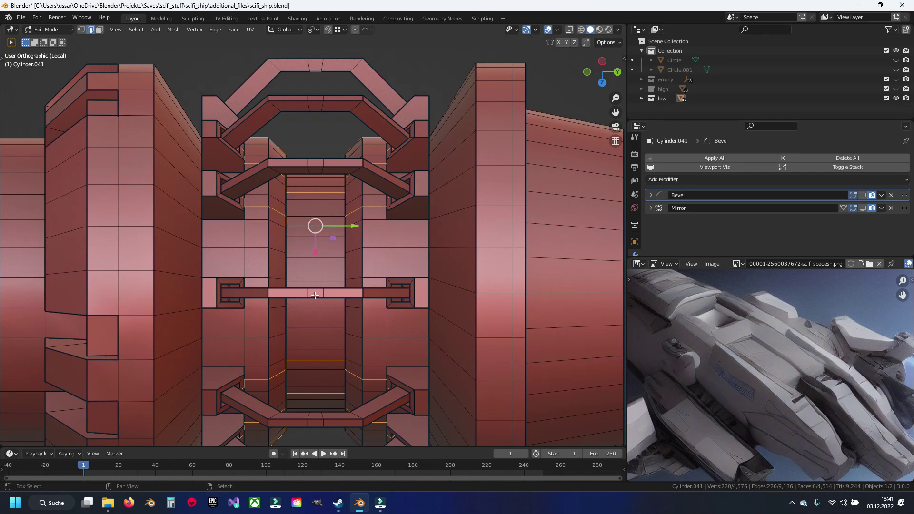
click(316, 293)
drag(316, 292, 313, 254)
key(x)
click(331, 291)
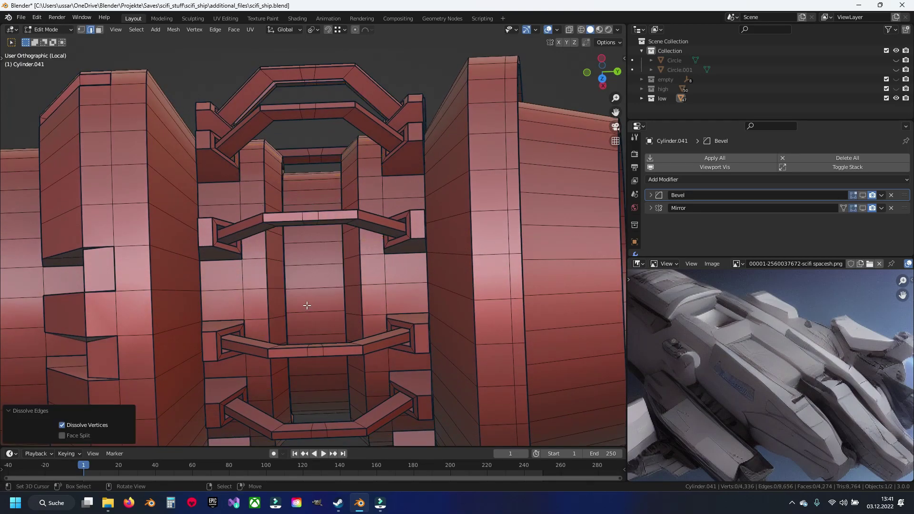
From a straight side view, dissolve five more ring edge loops and save.
scroll(down, 3)
drag(533, 276, 269, 275)
scroll(up, 3)
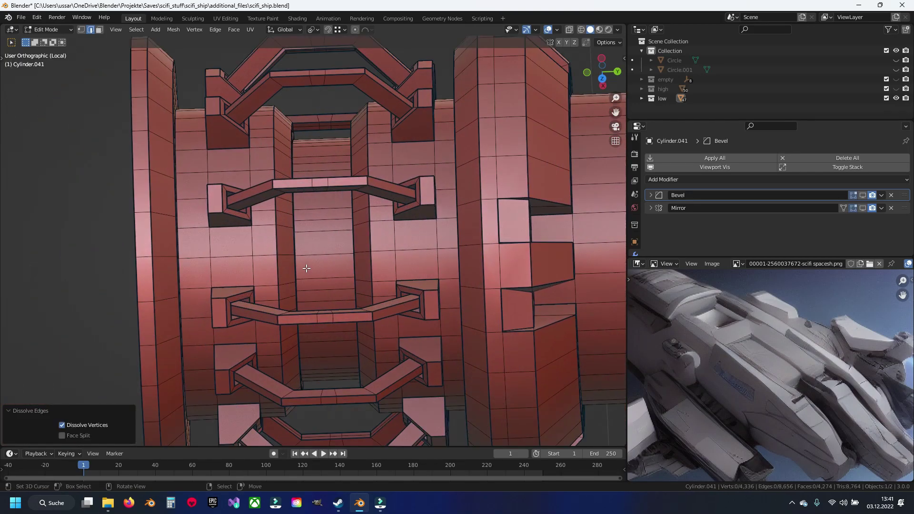
click(312, 290)
drag(324, 223, 333, 204)
key(ctrl+KP_Add)
click(326, 249)
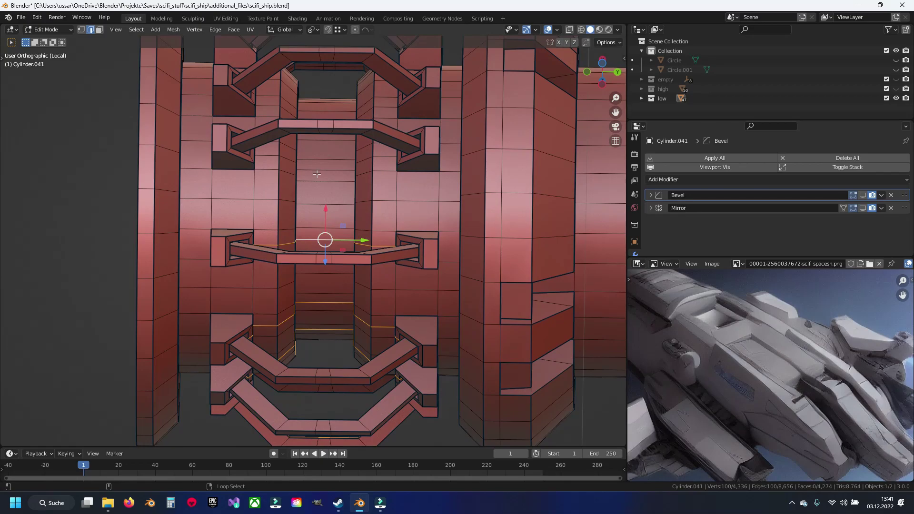
drag(325, 240, 321, 191)
click(332, 184)
click(319, 200)
click(322, 183)
key(x)
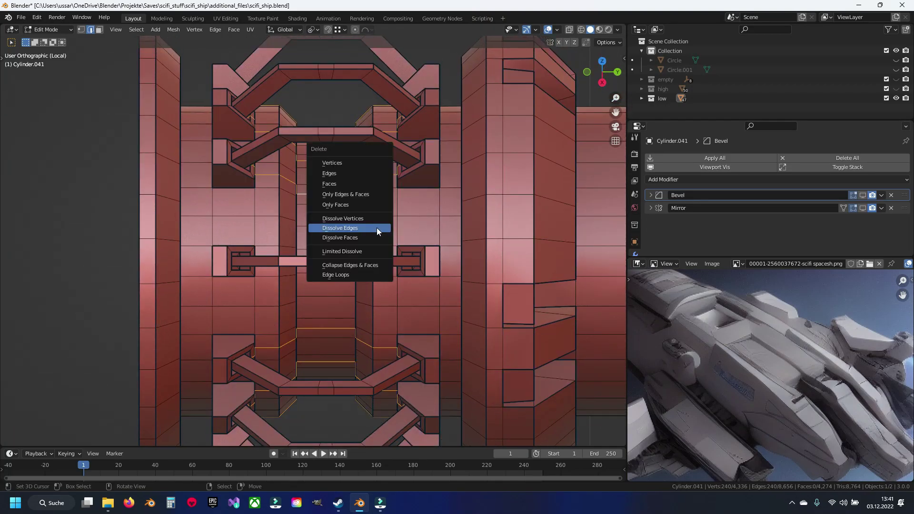
click(377, 227)
key(ctrl+s)
Orbit around to an angled view of the cylinder's end.
drag(376, 227, 261, 250)
scroll(up, 3)
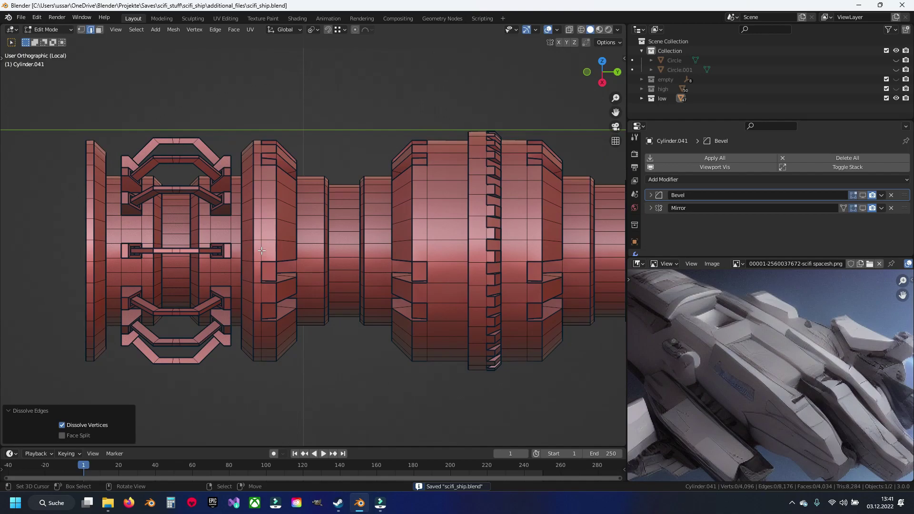
drag(349, 246, 122, 244)
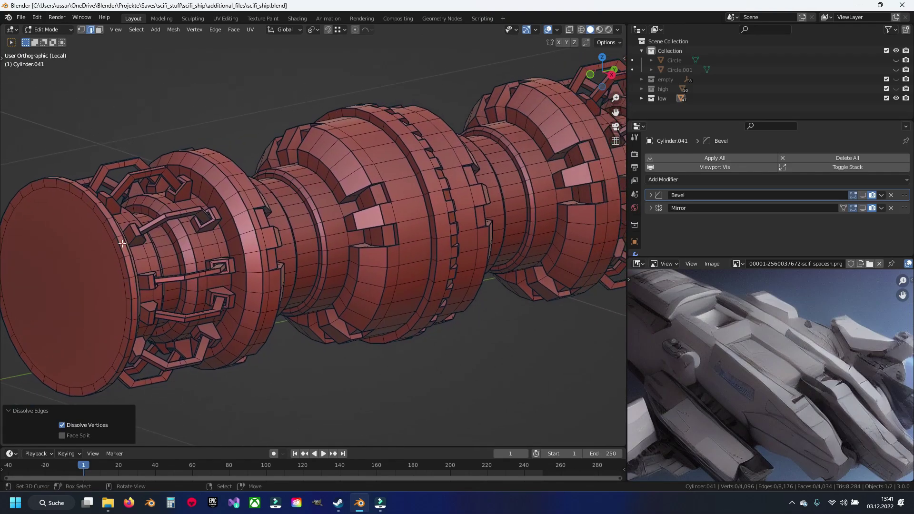
key(F3)
Collapse the outer end-cap face into a centre vertex.
key(Escape)
click(106, 230)
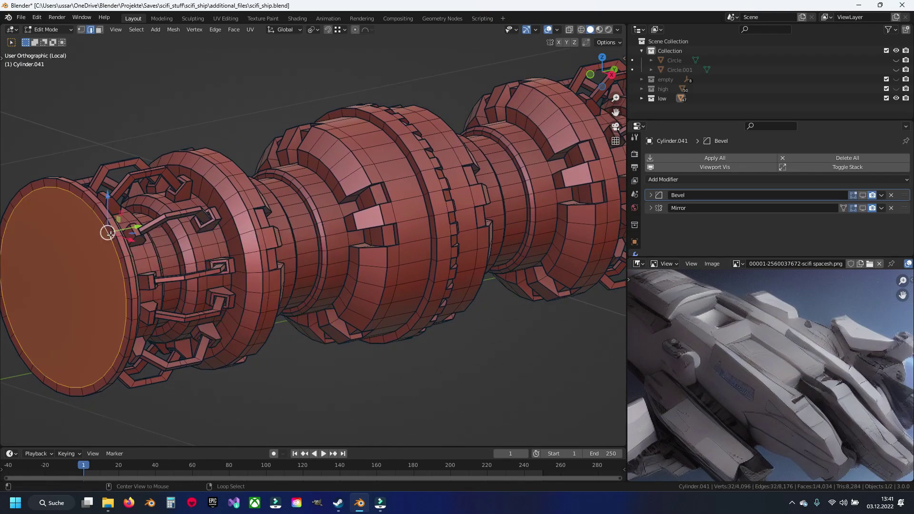
key(F3)
key(Return)
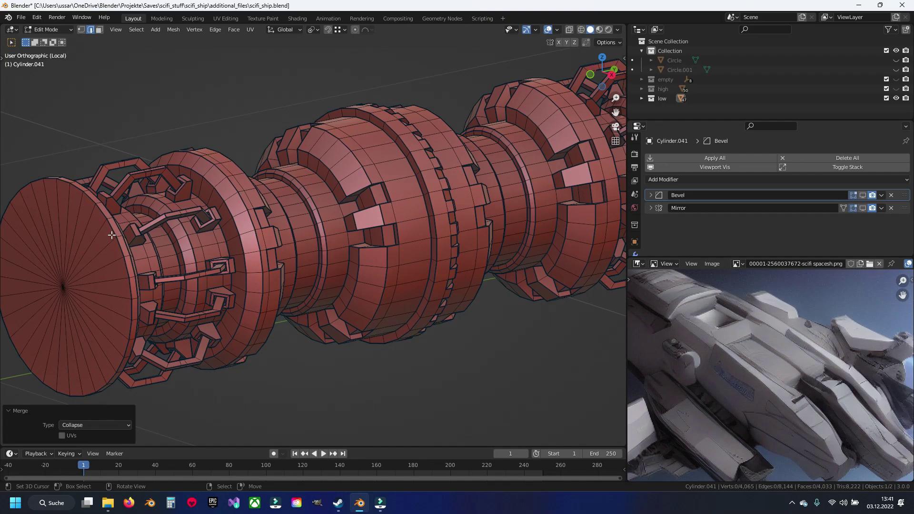
drag(111, 235, 306, 223)
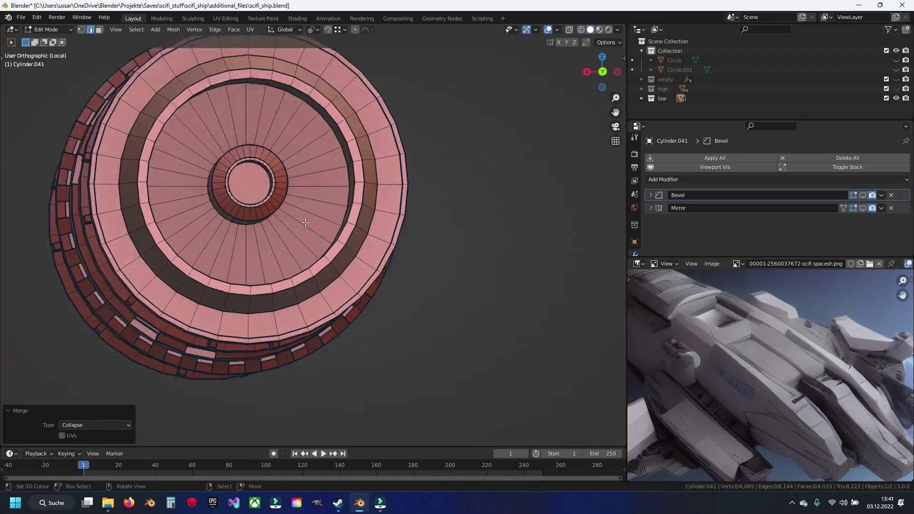
scroll(up, 3)
Collapse the inner cap face into a centre vertex and save.
key(3)
click(240, 167)
key(F3)
key(Return)
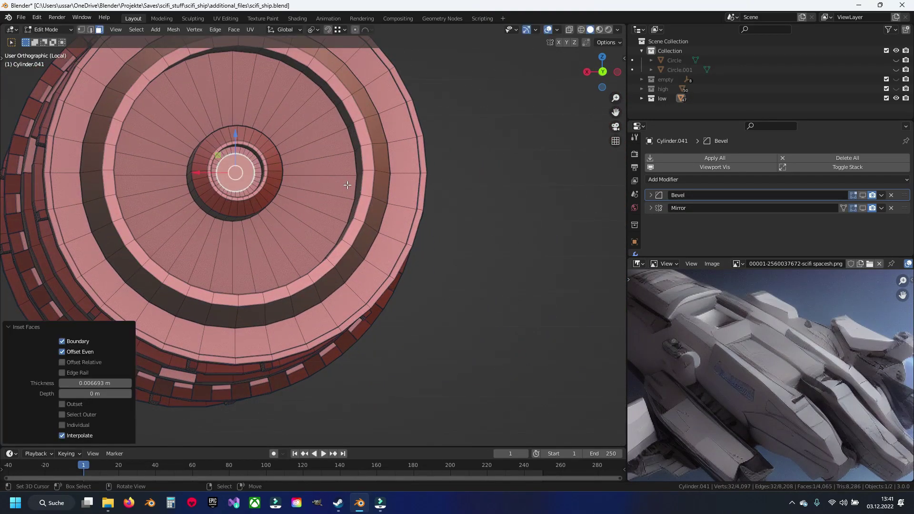
scroll(down, 3)
scroll(down, 3)
key(ctrl+s)
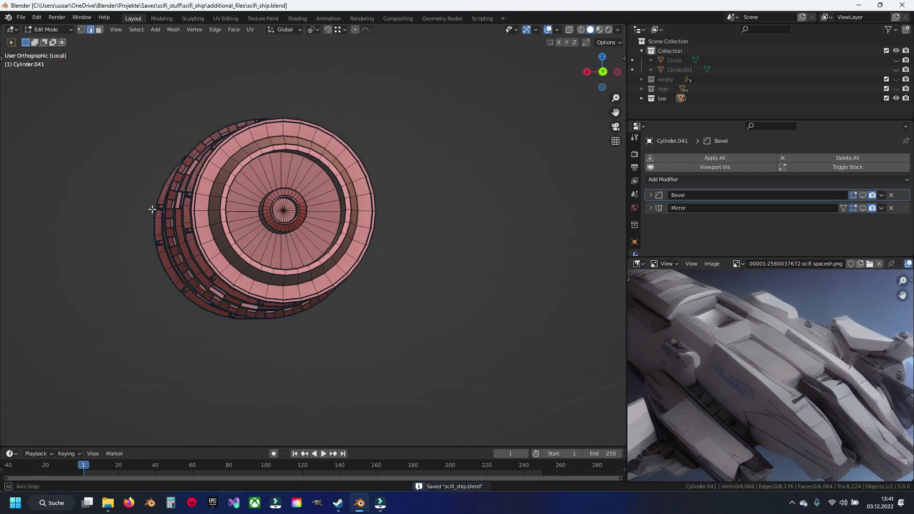
Return to edge selection and orbit to an oblique view of the cylinder.
key(2)
drag(147, 204, 227, 231)
drag(394, 242, 357, 263)
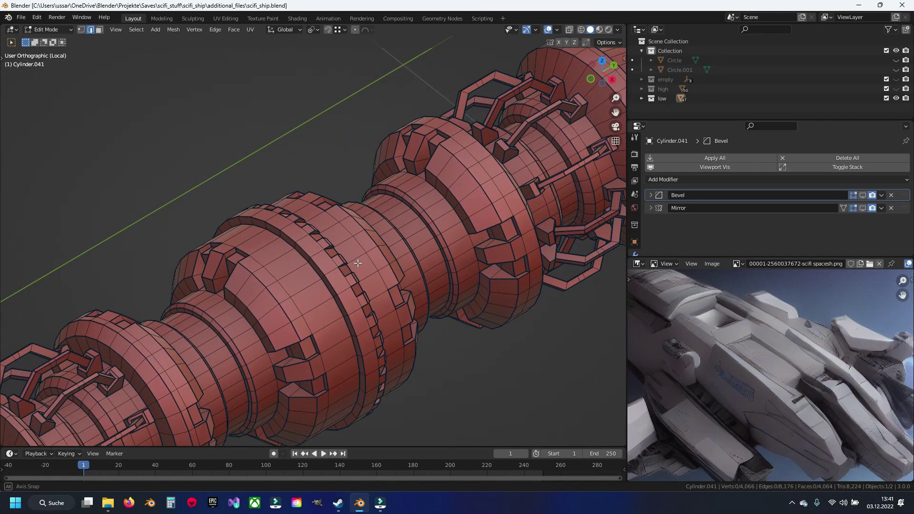
drag(357, 263, 415, 264)
Dissolve a few selected edges on the ring section.
click(304, 276)
key(x)
key(x)
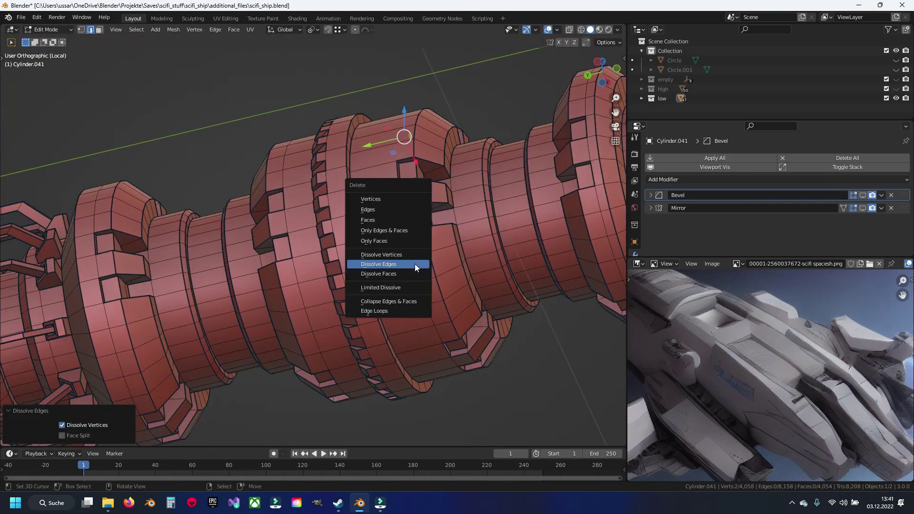
click(405, 265)
key(x)
click(413, 265)
drag(412, 265, 332, 273)
key(x)
click(305, 167)
Dissolve two more ring edge loops, save, and return to Object Mode in the full scene.
click(377, 197)
drag(448, 269, 256, 320)
click(181, 342)
drag(181, 342, 318, 322)
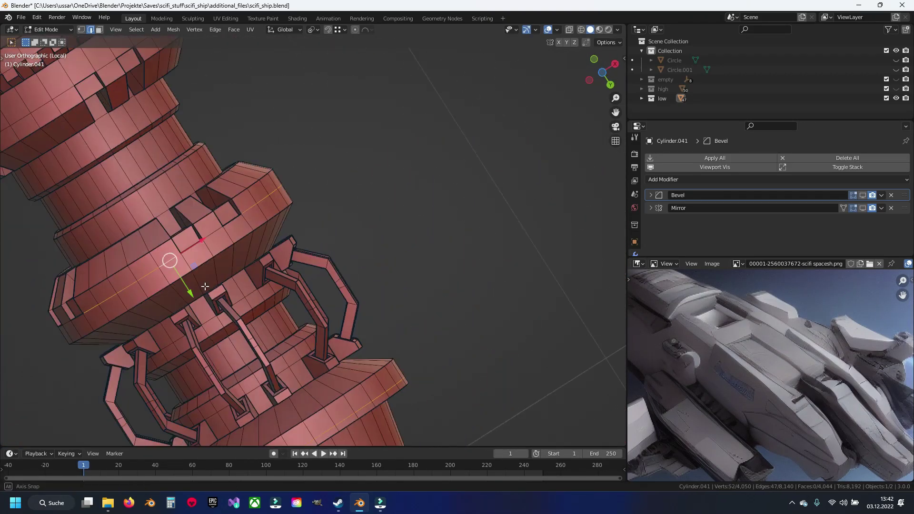
drag(340, 134, 343, 258)
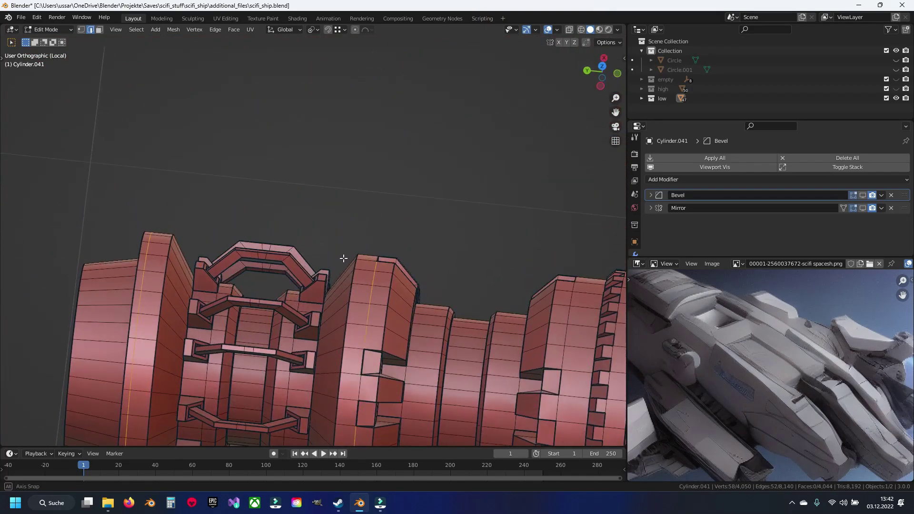
drag(394, 311, 339, 276)
key(x)
click(290, 280)
key(ctrl+s)
key(Tab)
key(KP_Divide)
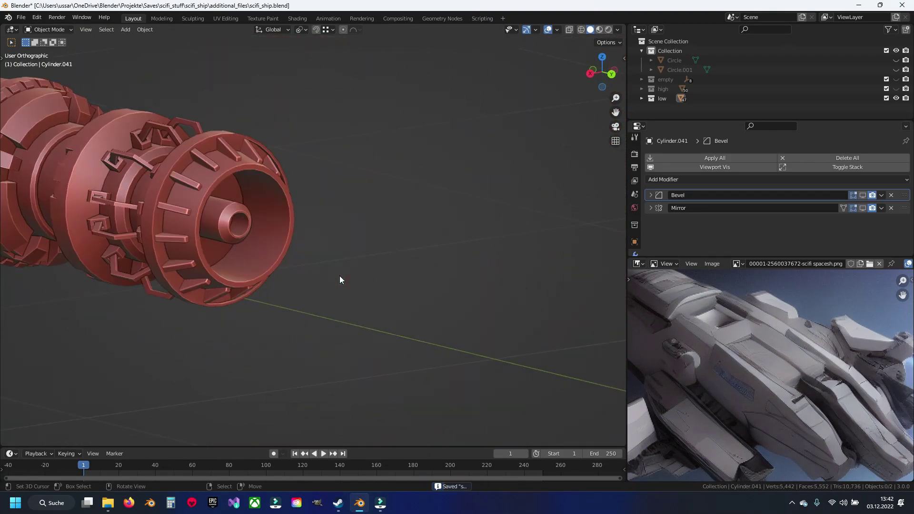
Select the Cube.033 ring, show the whole ship, save scifi_ship.blend, and select all objects.
scroll(down, 3)
click(292, 322)
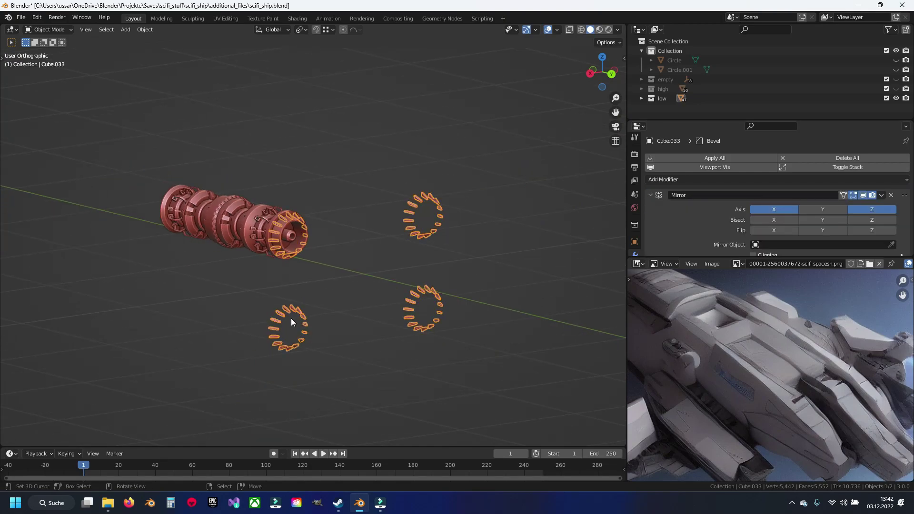
scroll(up, 3)
key(Tab)
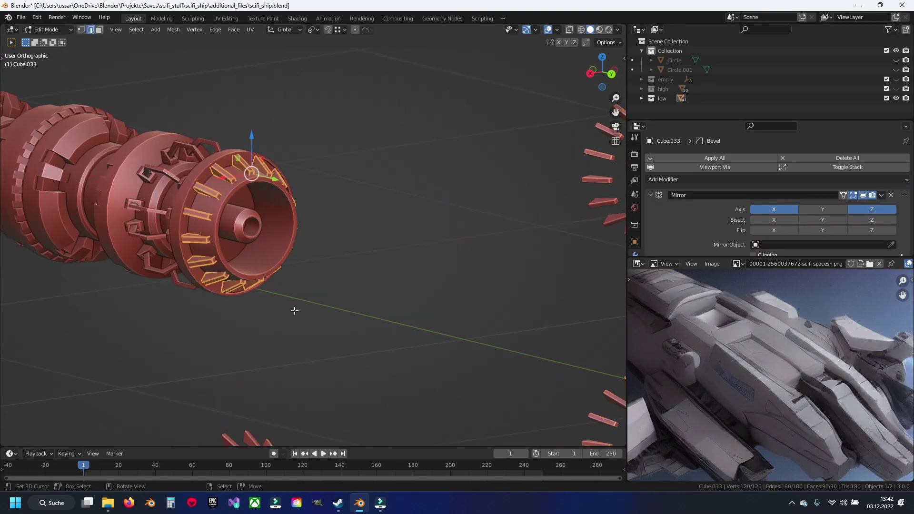
key(Tab)
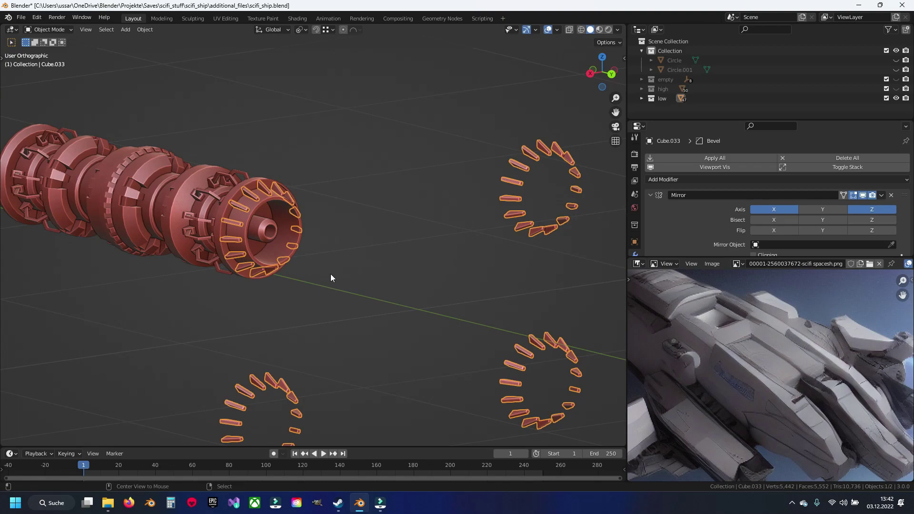
key(KP_Divide)
key(ctrl+s)
scroll(down, 3)
key(a)
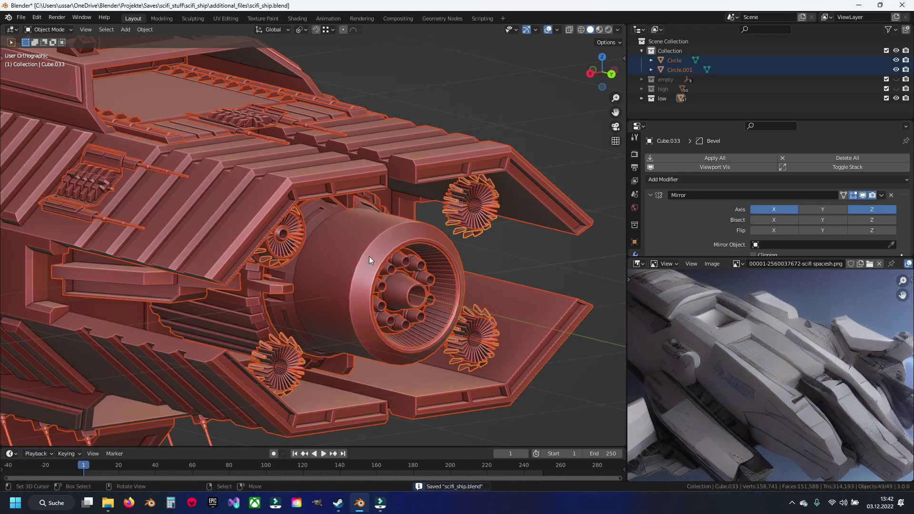
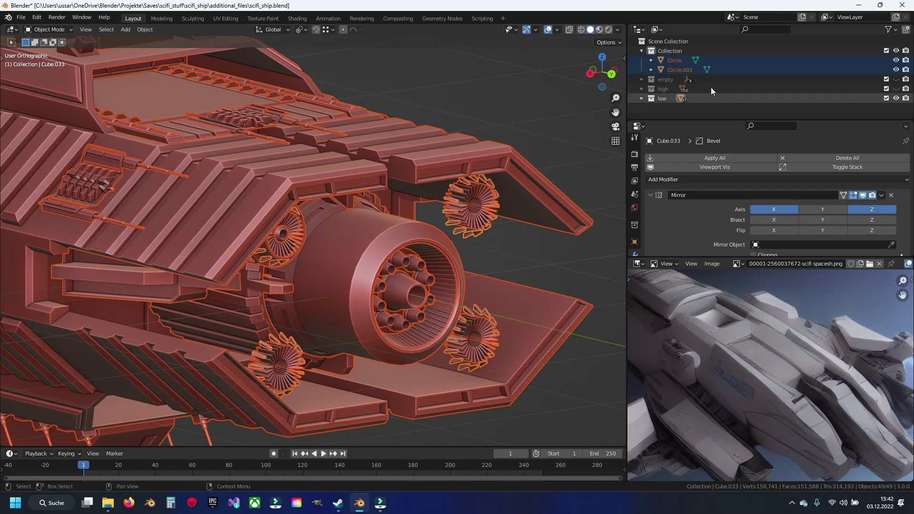
Move the Circle and Circle.001 rings into the 'low' collection and save scifi_ship.blend.
click(674, 60)
drag(391, 200, 623, 113)
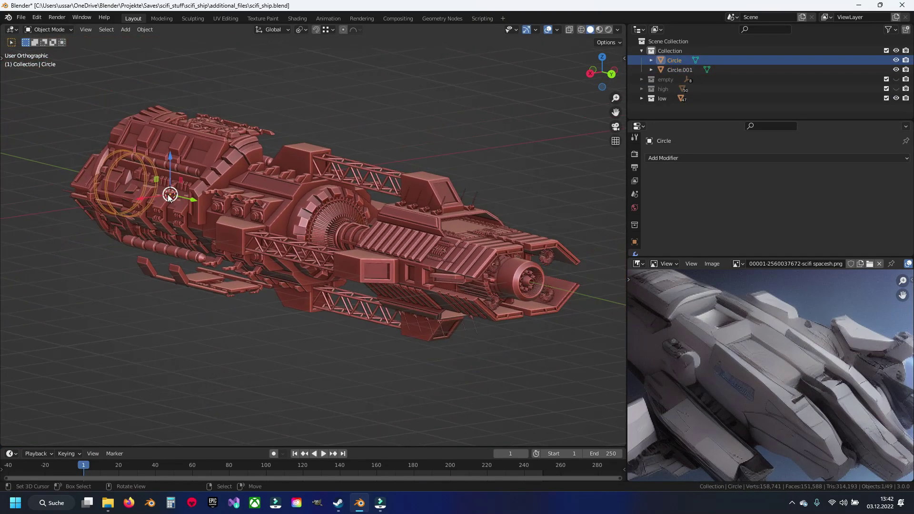
click(680, 70)
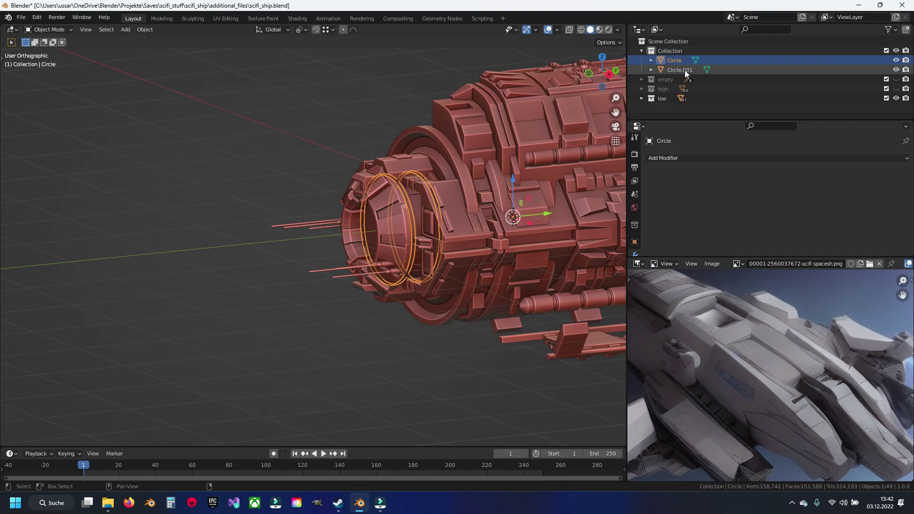
drag(449, 189, 344, 192)
key(m)
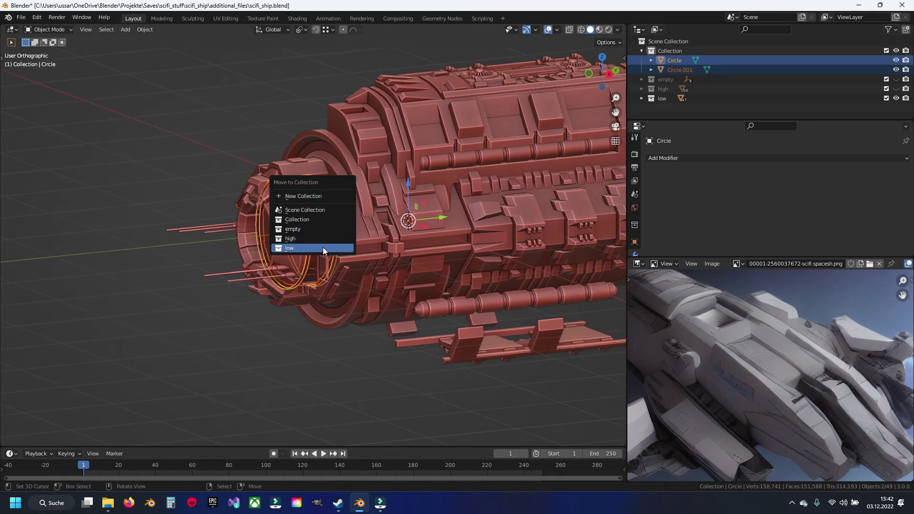
click(323, 247)
key(ctrl+s)
drag(324, 245, 354, 238)
click(339, 201)
Show the Mirror modifier result, then select and inspect Cylinder.029's mesh, saving the file.
click(863, 195)
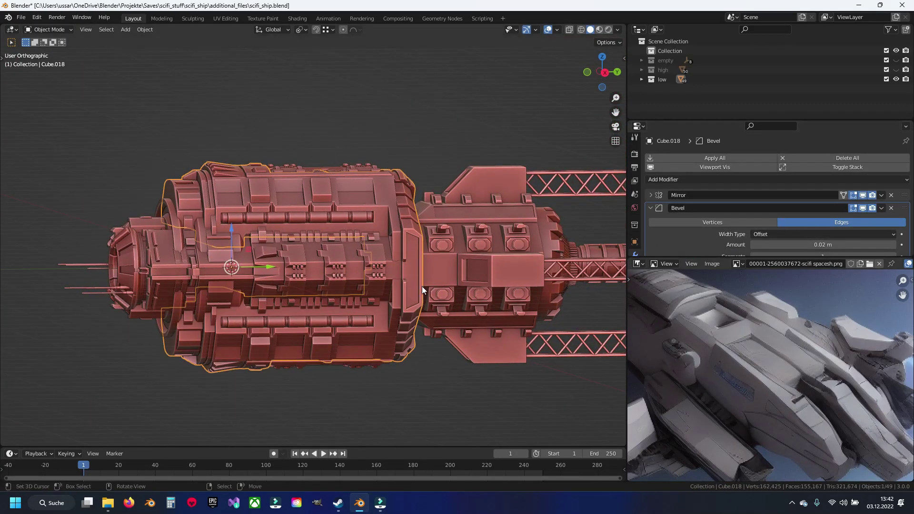
key(alt+a)
key(ctrl+s)
drag(402, 332, 334, 244)
click(307, 251)
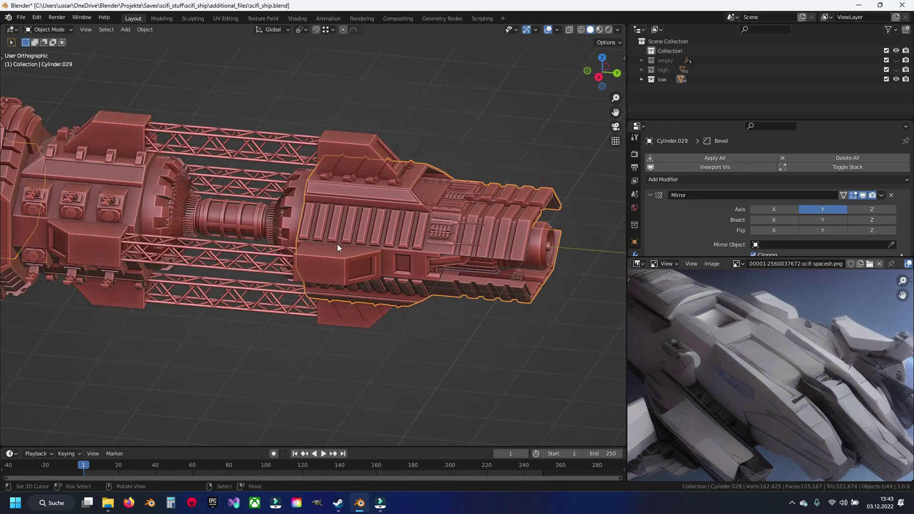
scroll(up, 3)
scroll(up, 3)
key(Tab)
drag(452, 190, 304, 251)
key(Tab)
key(ctrl+s)
Delete the pipe cylinder lying inside the hull's recessed channel.
drag(167, 313, 250, 175)
drag(178, 182, 231, 170)
drag(231, 169, 296, 179)
scroll(up, 3)
drag(405, 168, 255, 175)
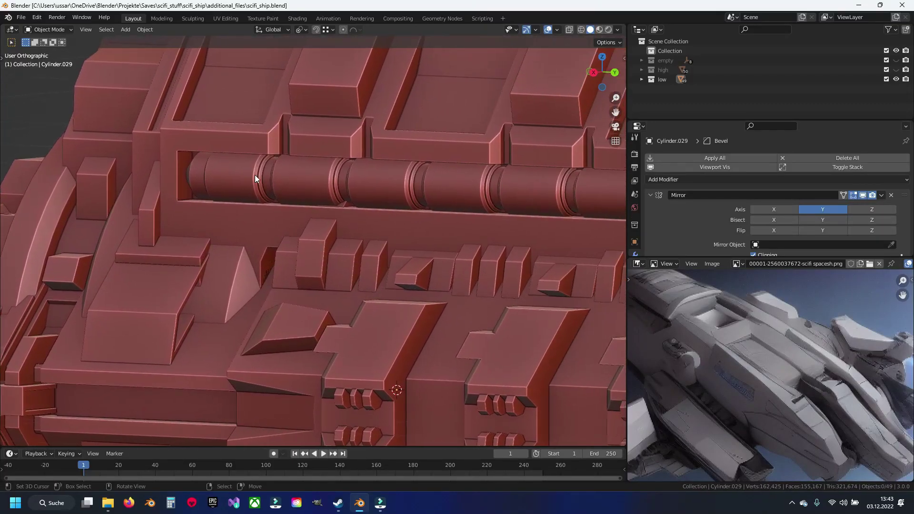
click(256, 175)
key(x)
click(255, 175)
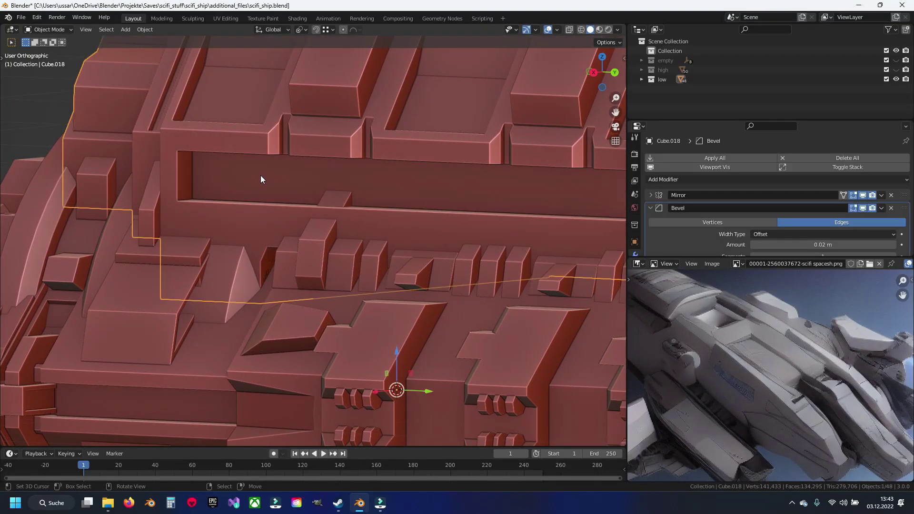
Edit Cube.018 in face mode and select the channel's long inner face.
key(Tab)
drag(268, 179, 229, 232)
key(3)
click(240, 208)
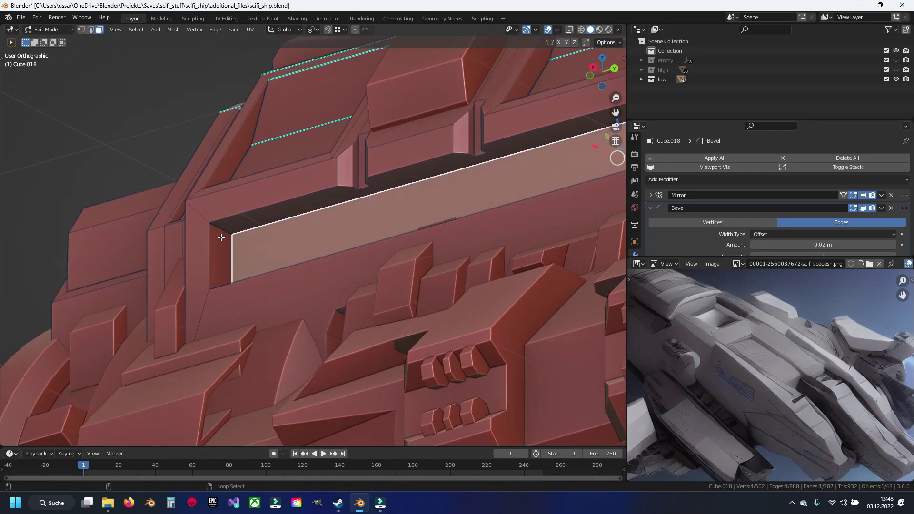
Narrow the selection to only the long inner face of the channel.
click(230, 233)
right_click(229, 233)
key(Escape)
scroll(up, 3)
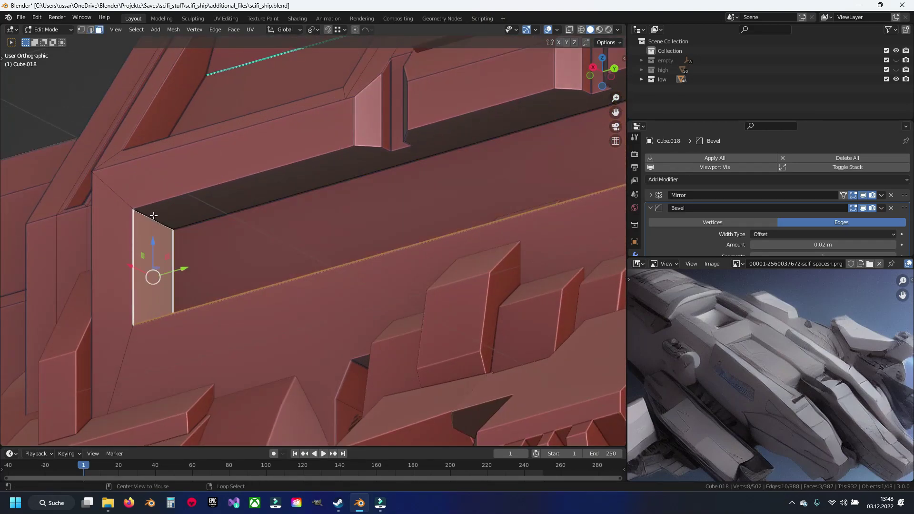
click(250, 223)
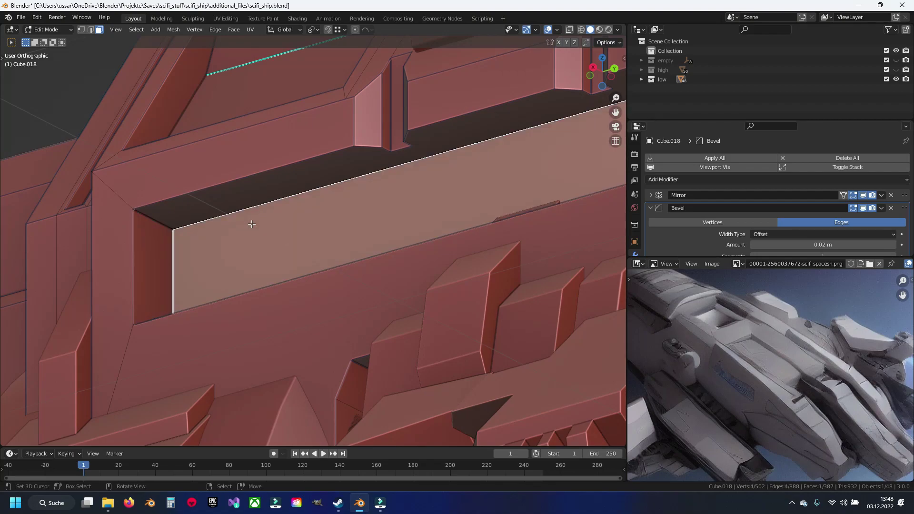
scroll(down, 3)
scroll(up, 3)
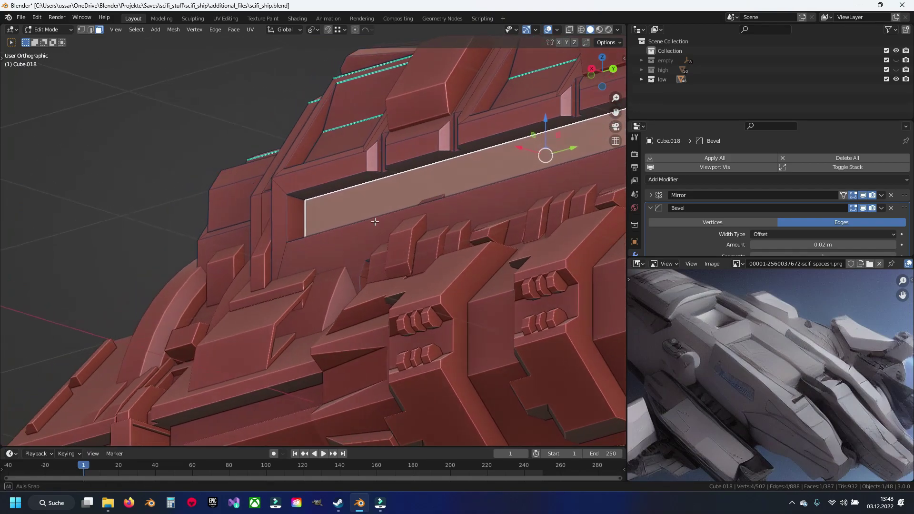
scroll(up, 3)
scroll(up, 3)
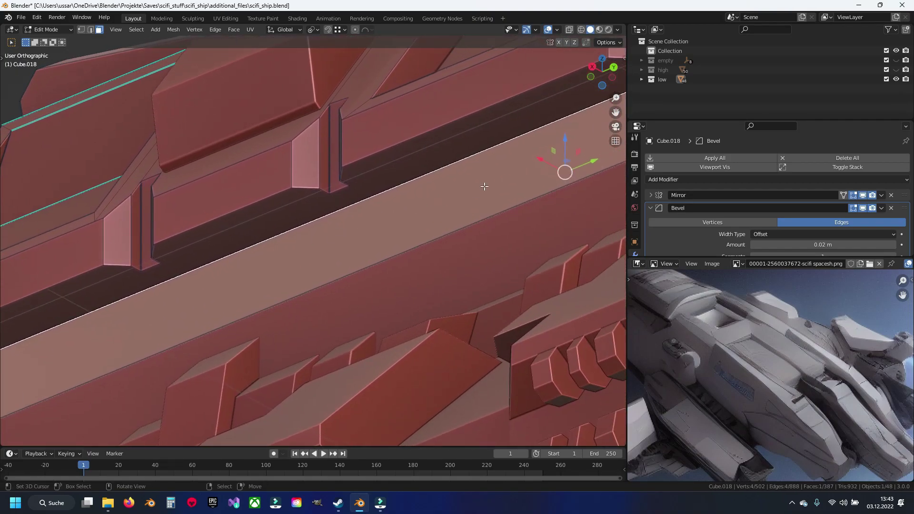
Slide the channel face 0.026672 m along X and reselect the channel face strip.
drag(544, 158, 539, 135)
scroll(down, 3)
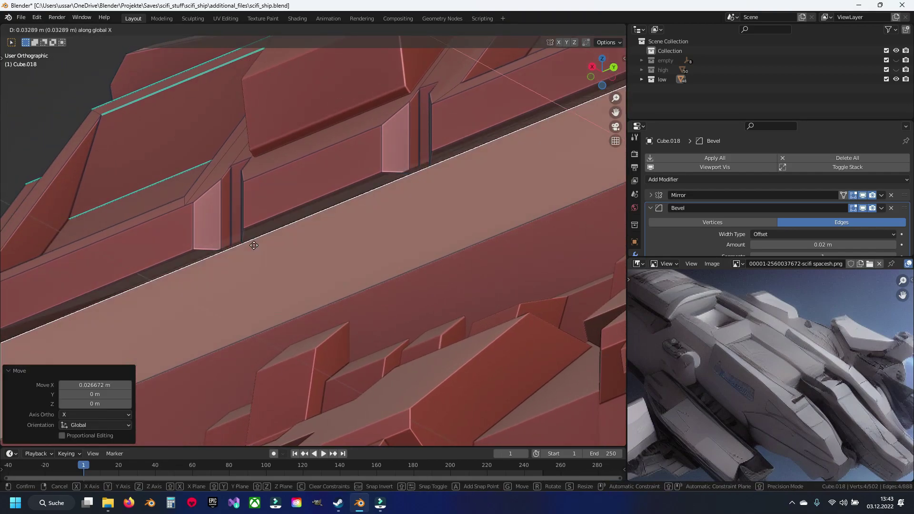
right_click(254, 245)
scroll(down, 3)
click(356, 230)
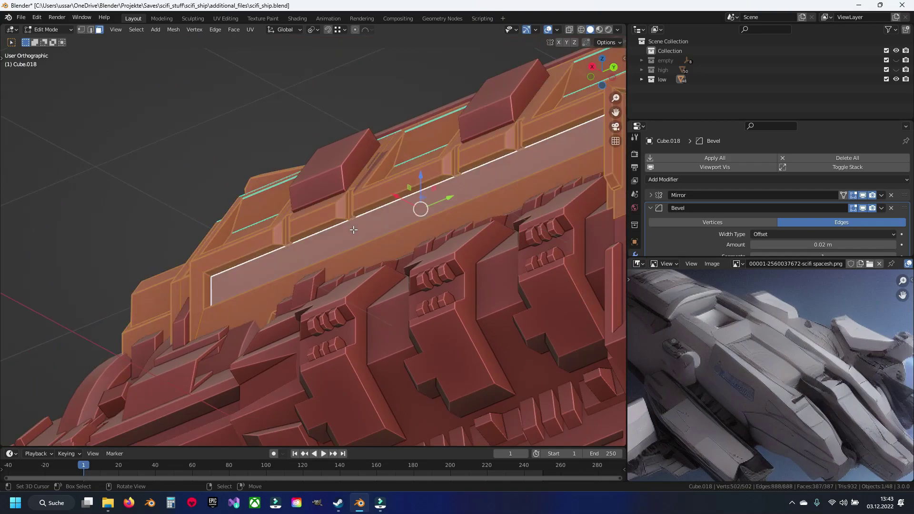
drag(353, 228, 443, 323)
key(1)
scroll(up, 3)
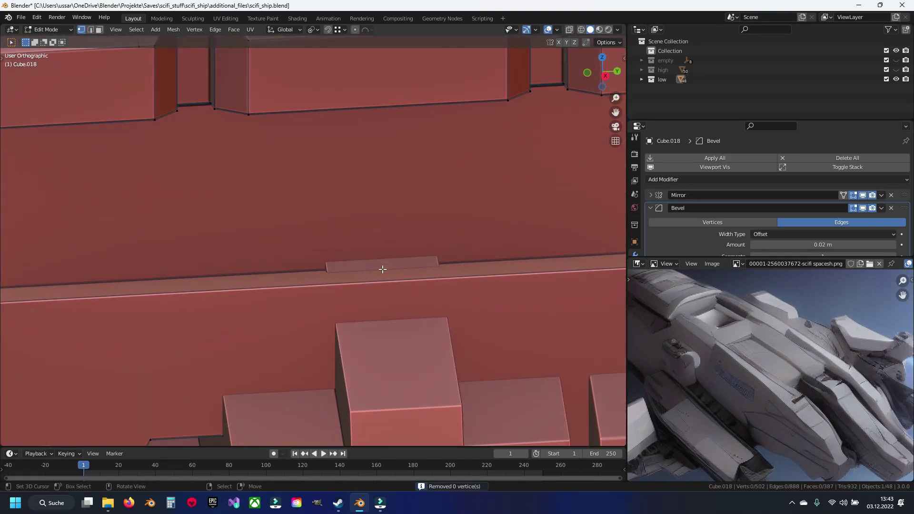
scroll(down, 3)
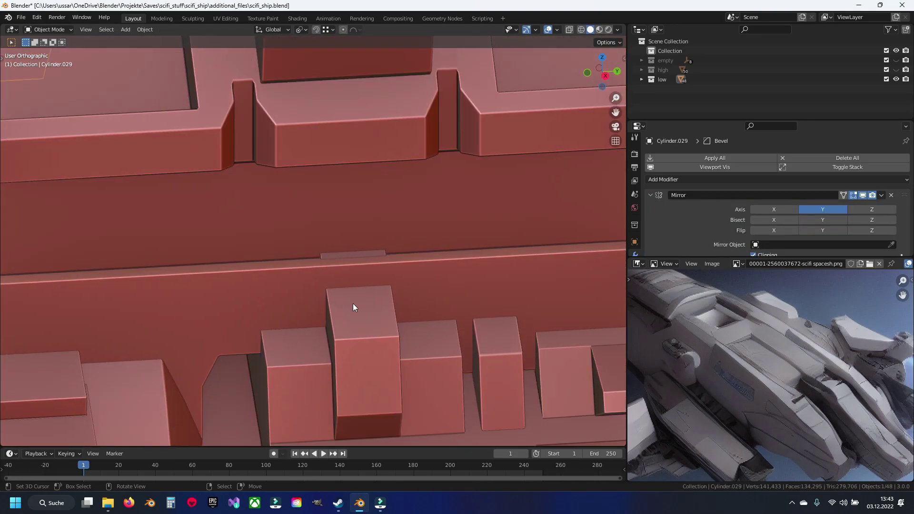
Lower Cylinder.029's selected geometry 0.000799 m along Z and save scifi_ship.blend.
click(353, 251)
click(365, 367)
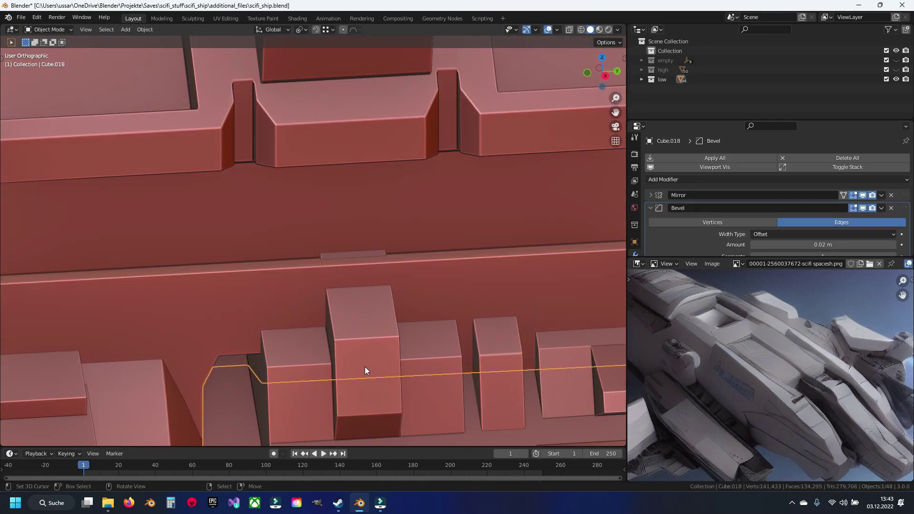
key(shift+z)
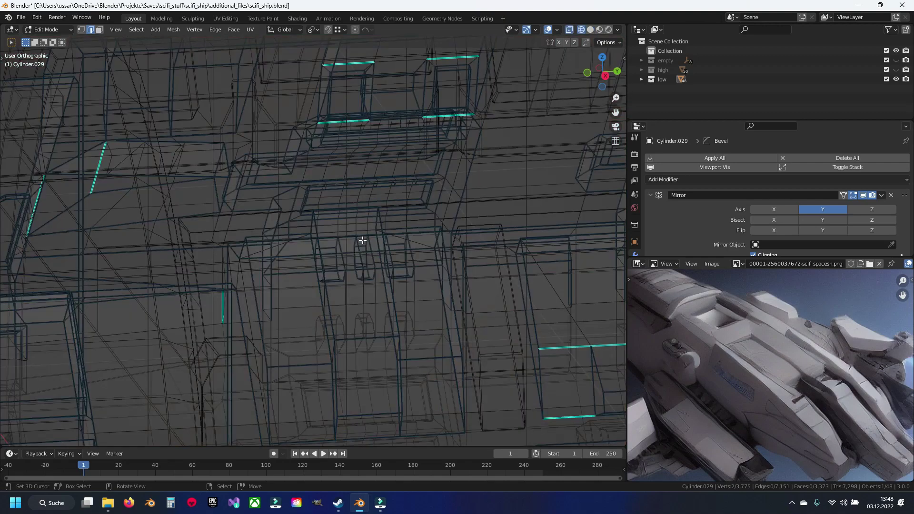
key(shift+z)
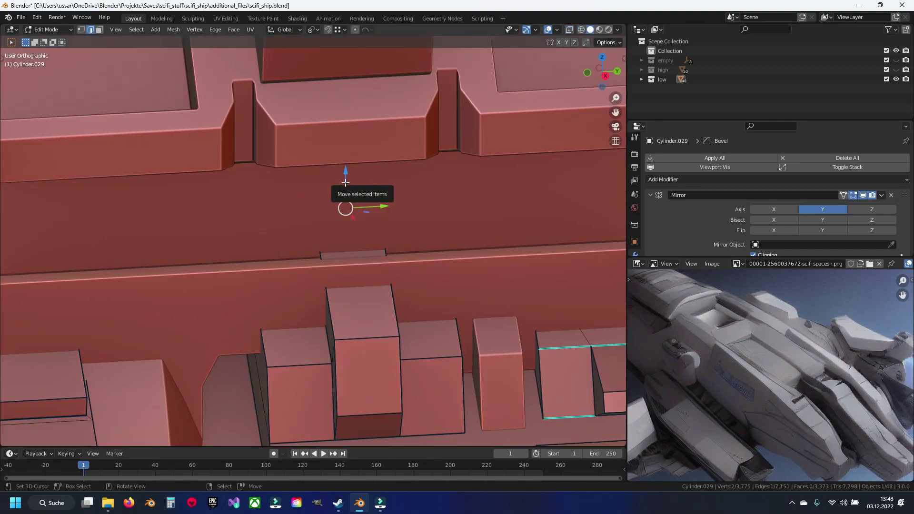
drag(345, 182, 345, 181)
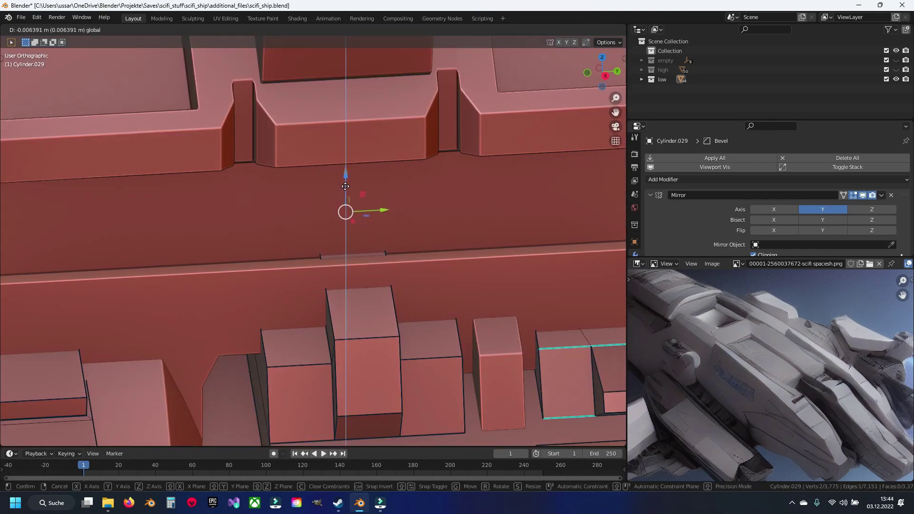
drag(345, 188, 345, 188)
scroll(down, 3)
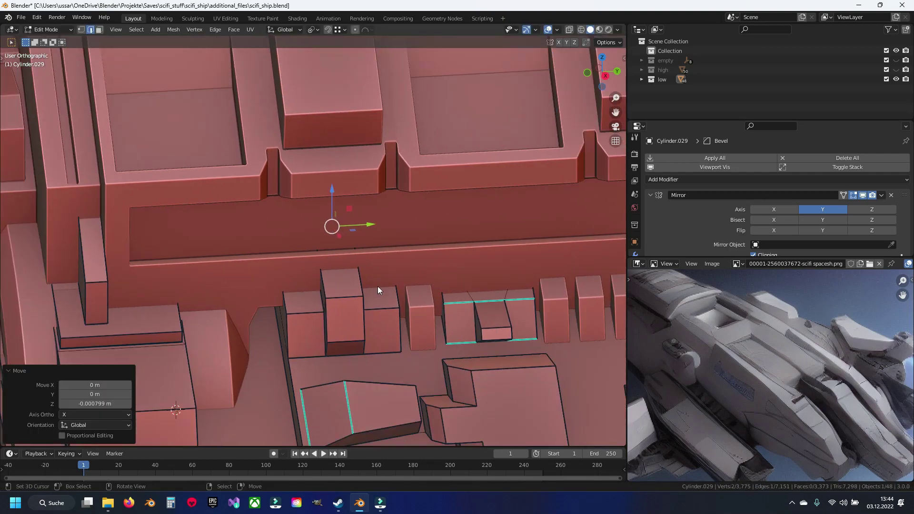
key(ctrl+s)
scroll(down, 3)
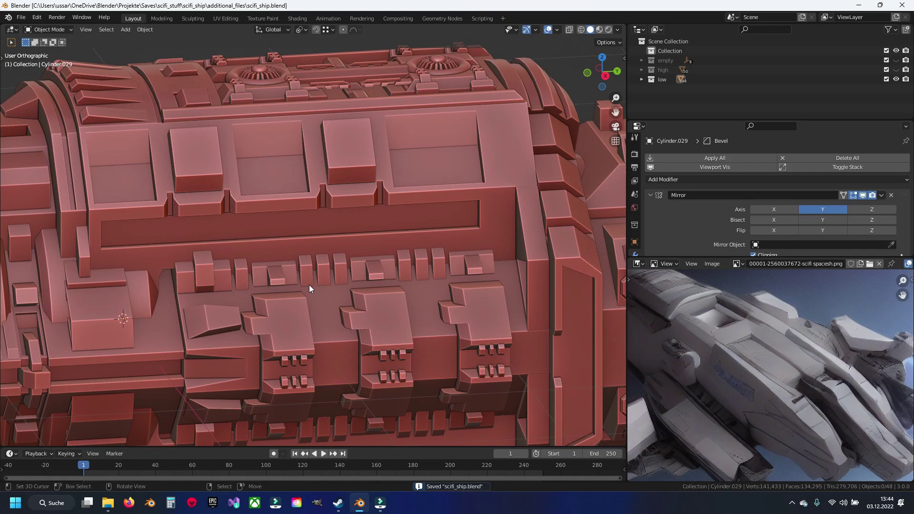
Orbit and zoom to inspect the hull end-on and from above.
scroll(down, 3)
scroll(down, 3)
drag(305, 300, 313, 280)
scroll(up, 3)
scroll(up, 3)
scroll(up, 3)
drag(387, 267, 336, 278)
scroll(up, 3)
scroll(up, 3)
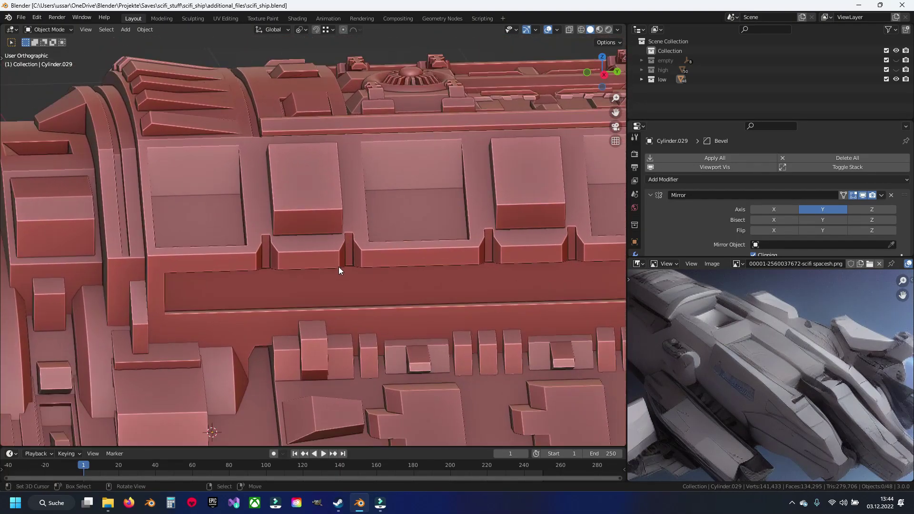
scroll(up, 3)
Put the Cube.018 hull back in Edit Mode, framing its upper section.
click(291, 273)
key(Tab)
scroll(down, 3)
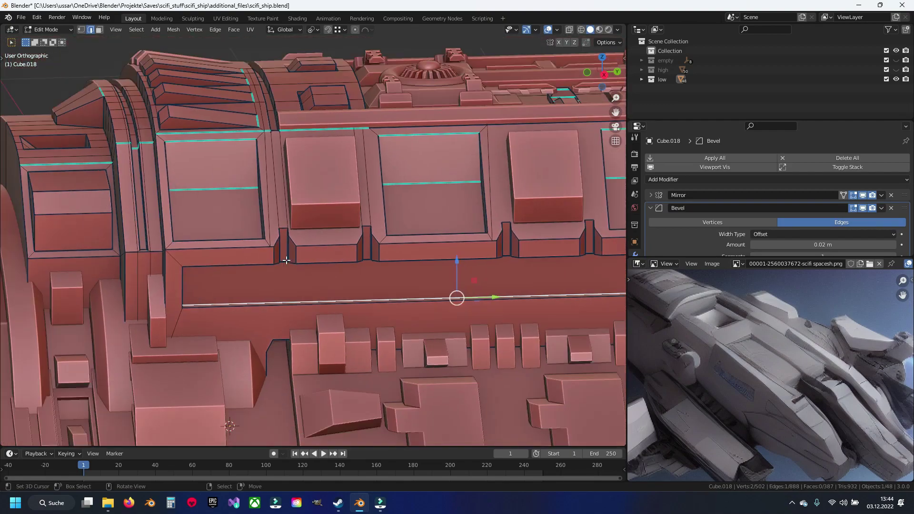
scroll(down, 3)
scroll(up, 3)
drag(281, 258, 278, 232)
scroll(down, 3)
scroll(down, 3)
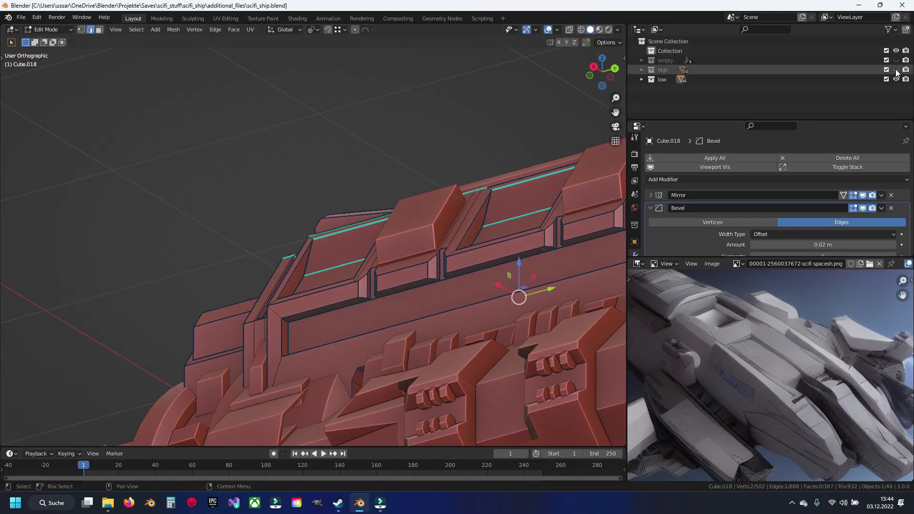
Show the high-poly collection, undo the stray hull face edits, and save scifi_ship.blend.
click(896, 70)
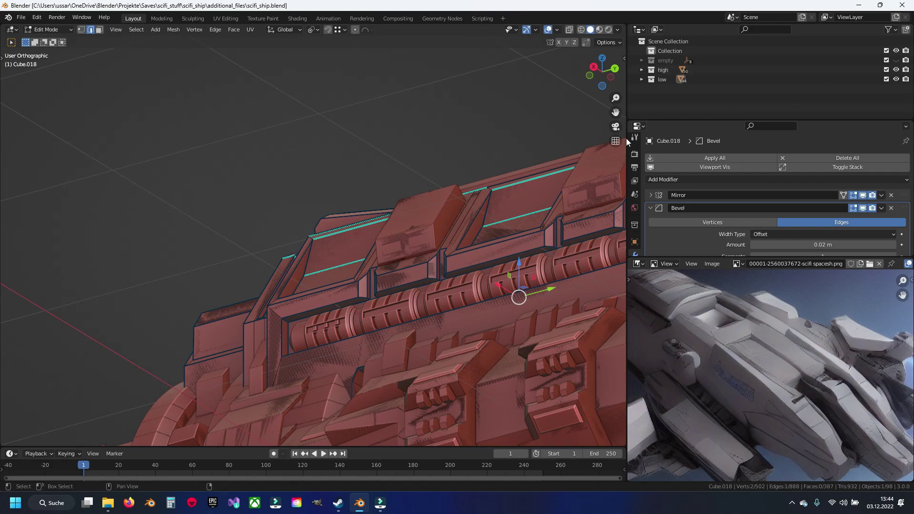
drag(445, 198, 324, 143)
key(ctrl+z)
key(ctrl+z)
key(ctrl+z)
key(ctrl+z)
key(ctrl+z)
key(ctrl+z)
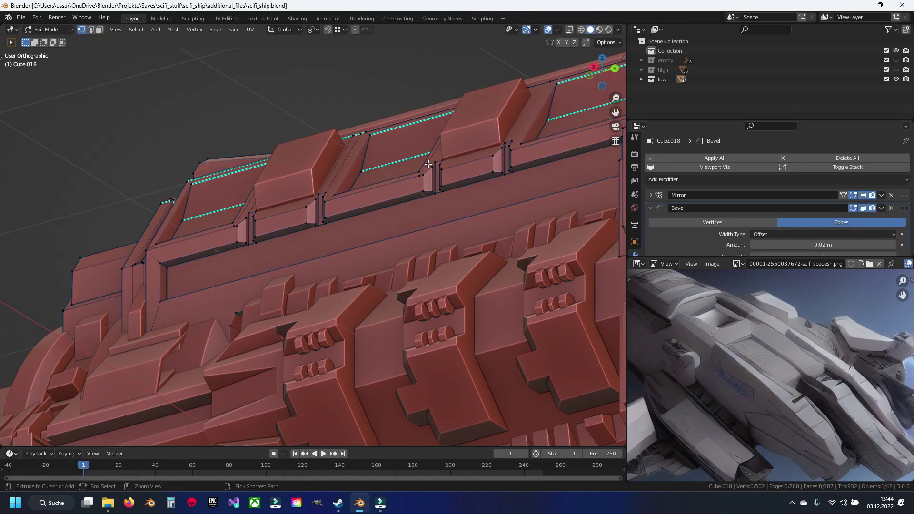
key(ctrl+z)
key(ctrl+z)
key(ctrl+z)
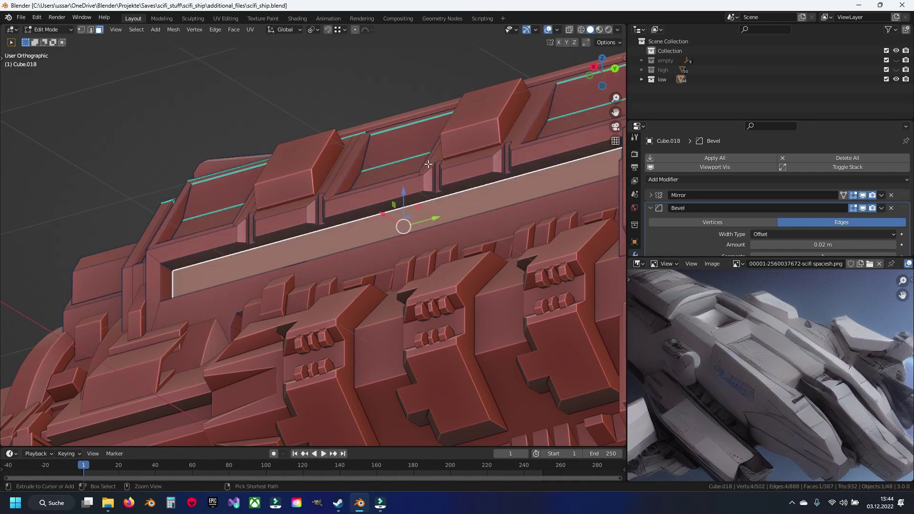
key(ctrl+z)
key(ctrl+z)
key(ctrl+z)
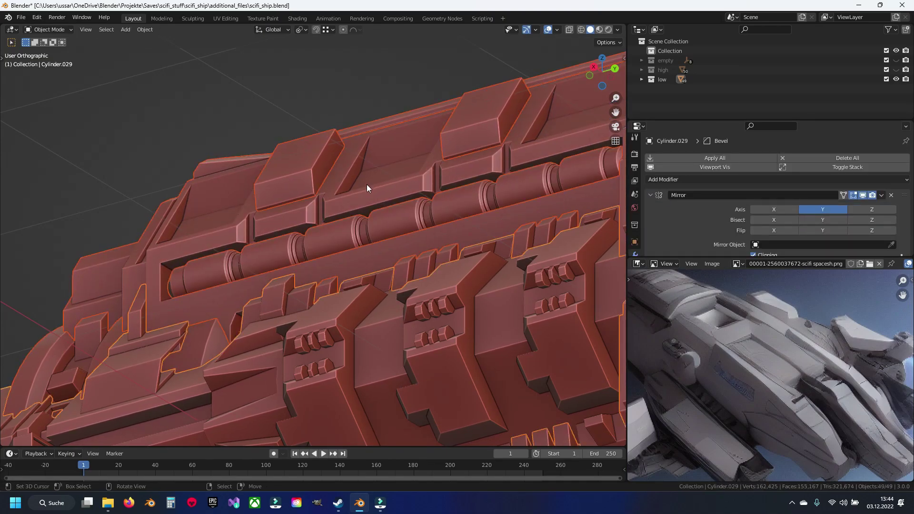
key(ctrl+s)
drag(347, 231, 367, 230)
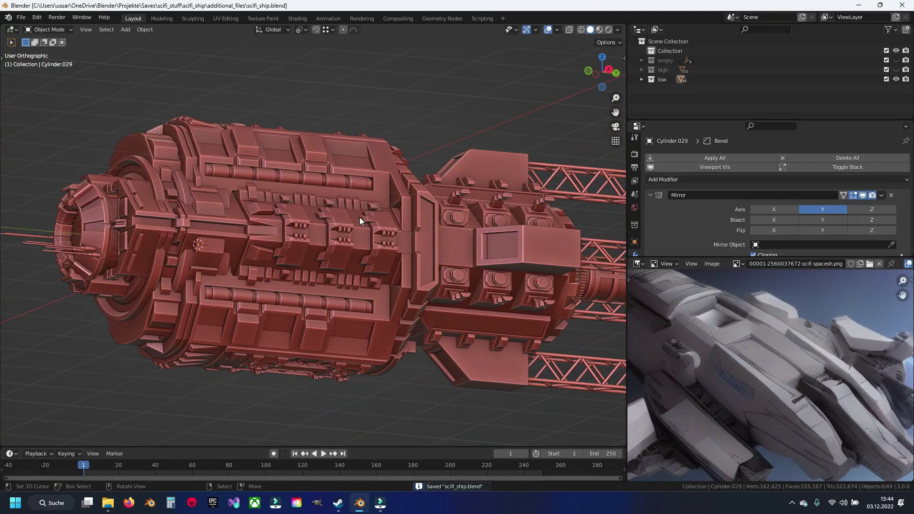
drag(248, 264, 334, 290)
Save the ship file.
scroll(up, 3)
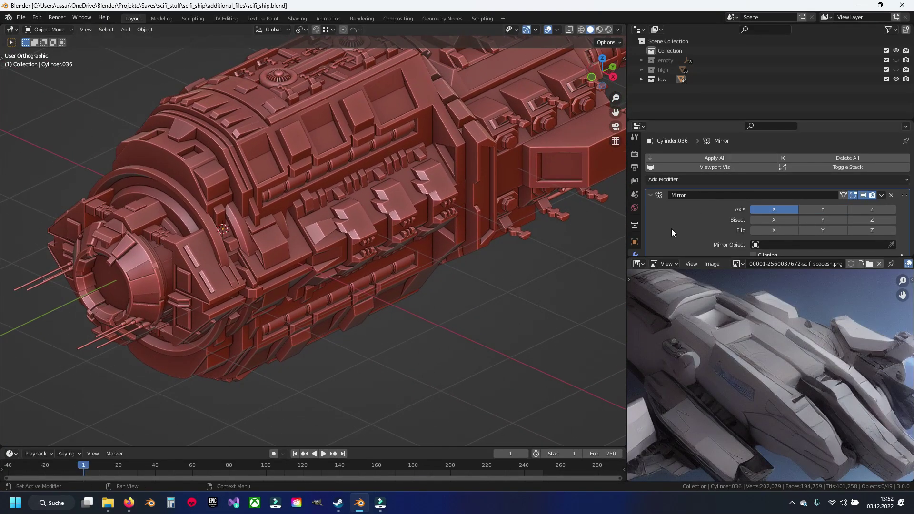
scroll(down, 3)
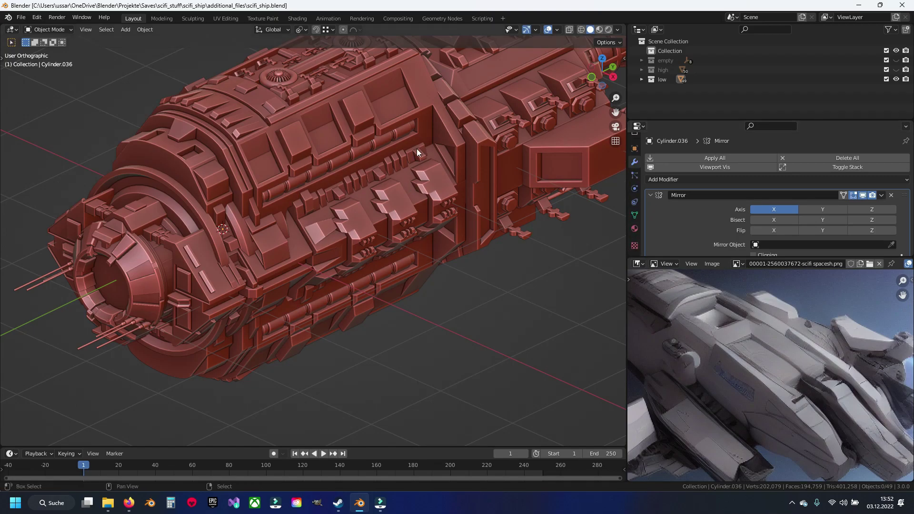
scroll(down, 3)
key(ctrl+s)
Select the hull panel parts and the rear hull shell.
click(361, 191)
drag(361, 190, 322, 253)
click(302, 199)
click(269, 146)
drag(481, 167, 404, 204)
click(404, 201)
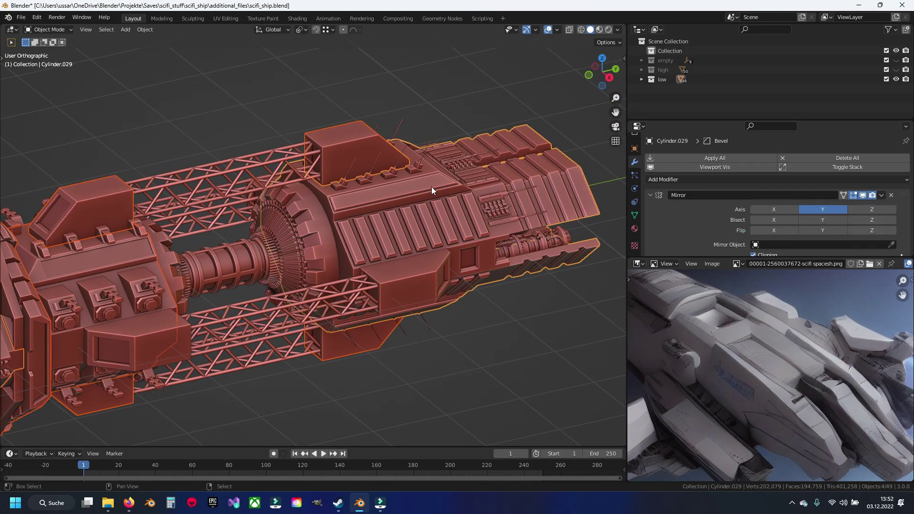
scroll(down, 3)
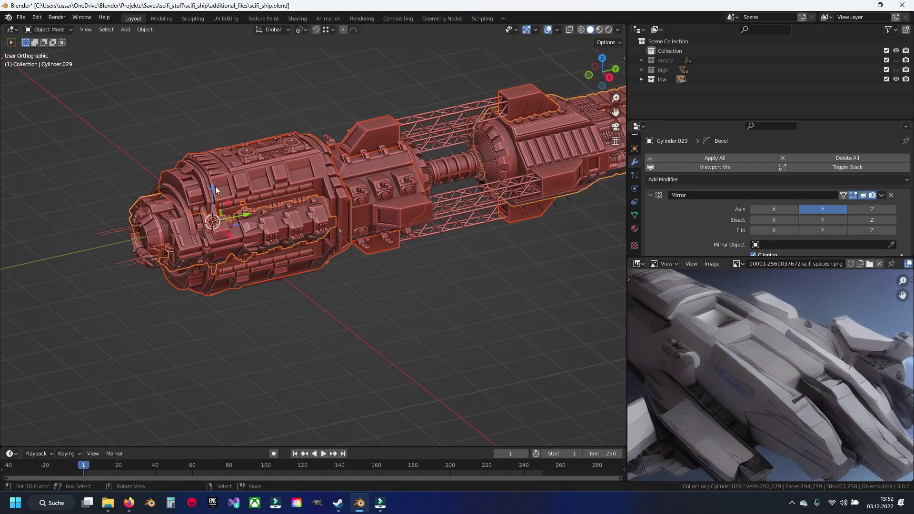
scroll(up, 3)
drag(216, 187, 251, 199)
scroll(up, 3)
Add another front hull piece and an outer hull piece to the selection.
click(256, 239)
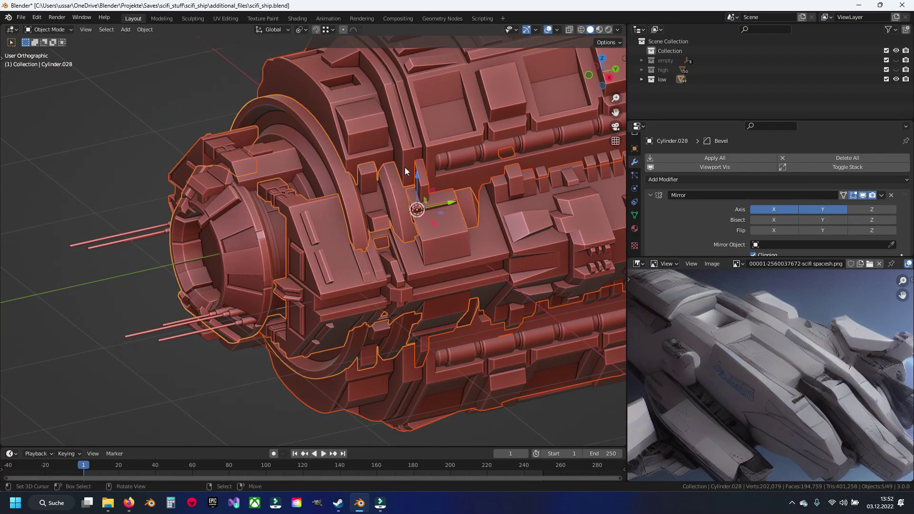
drag(405, 167, 452, 228)
scroll(down, 3)
scroll(up, 3)
click(124, 232)
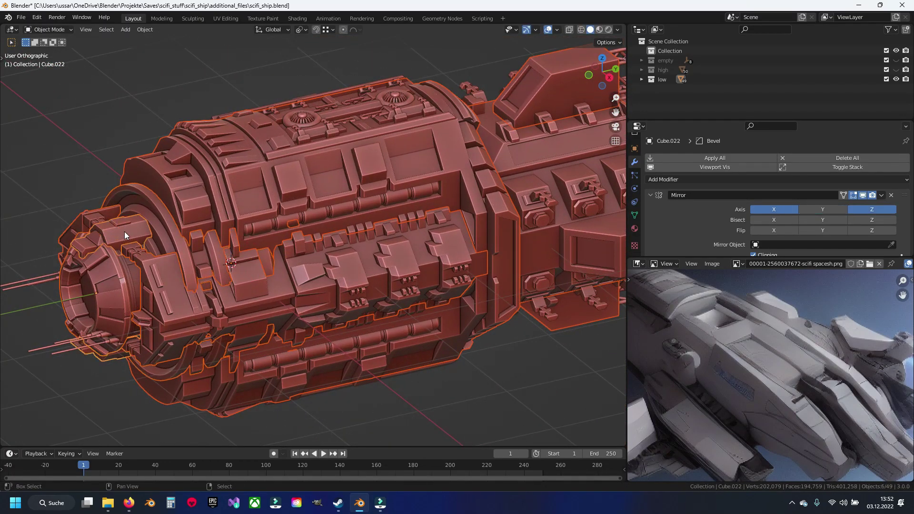
scroll(down, 3)
scroll(up, 3)
Test-move the selected hull pieces, add the central core, and test again, returning them each time.
key(g)
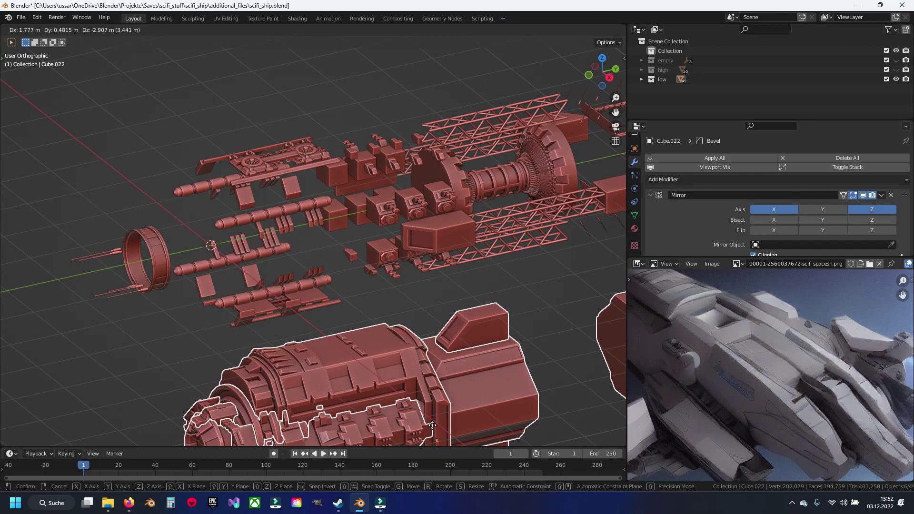
click(433, 425)
scroll(up, 3)
scroll(up, 3)
click(347, 236)
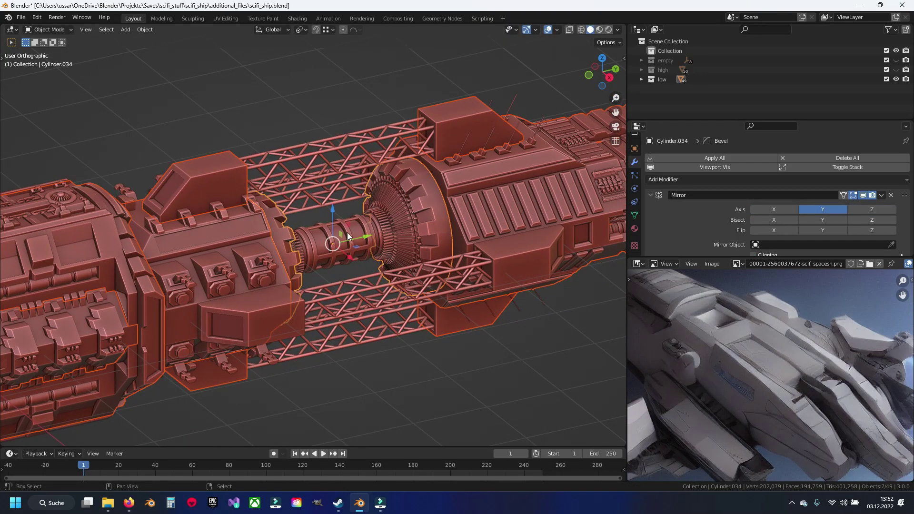
scroll(down, 3)
key(g)
click(370, 387)
Add a hull block and the arrayed blocks, test-moving each selection and returning it.
scroll(up, 3)
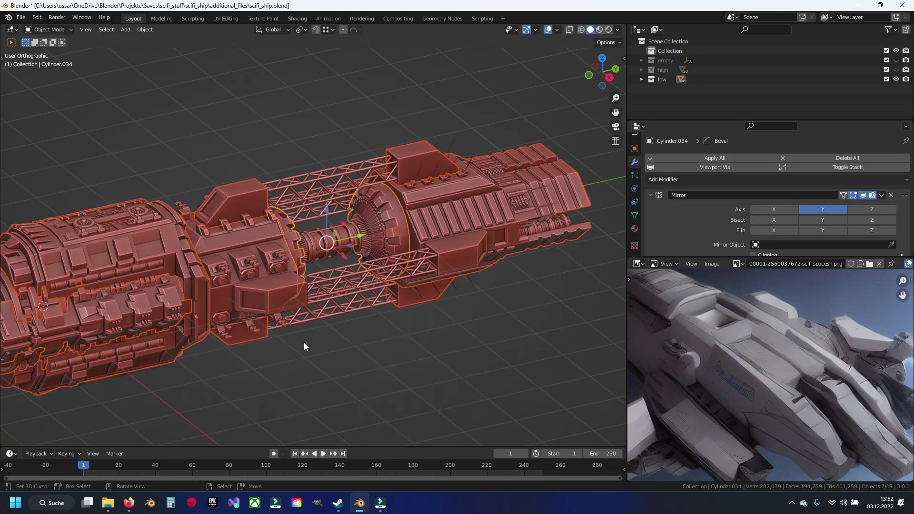
click(276, 291)
scroll(down, 3)
key(g)
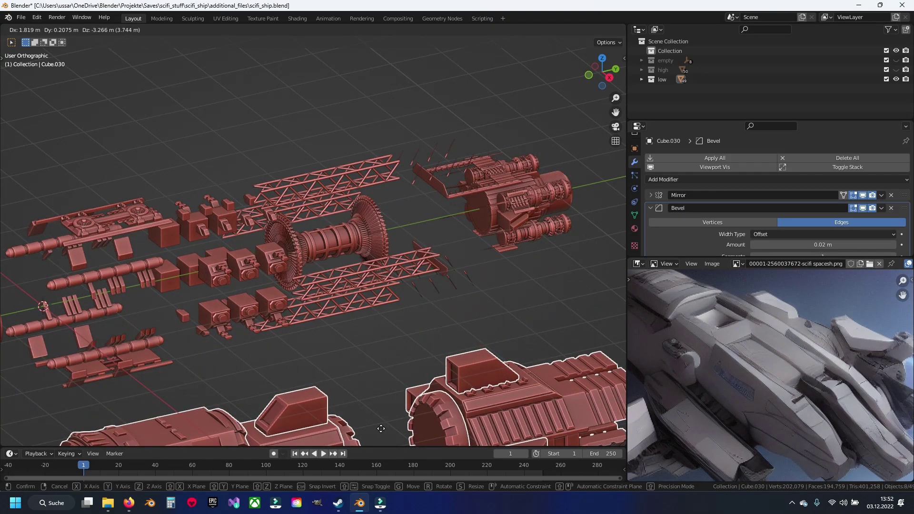
click(381, 428)
scroll(up, 3)
scroll(up, 3)
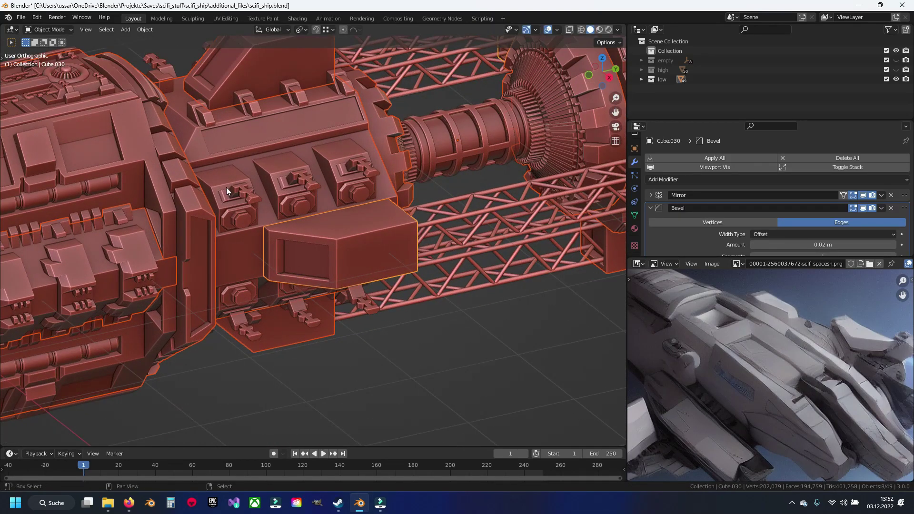
click(224, 181)
scroll(down, 3)
key(g)
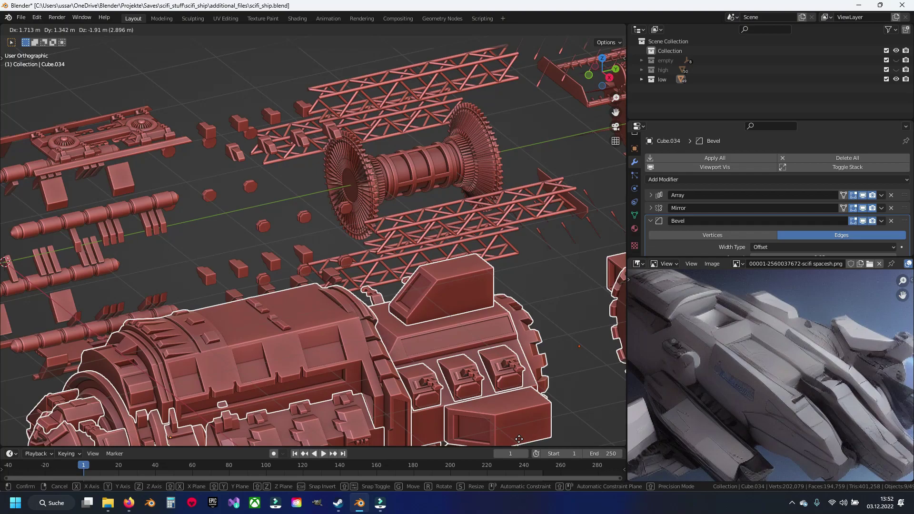
click(519, 440)
Add two more outer hull parts, lift them to view the core, then cancel.
scroll(up, 3)
click(221, 270)
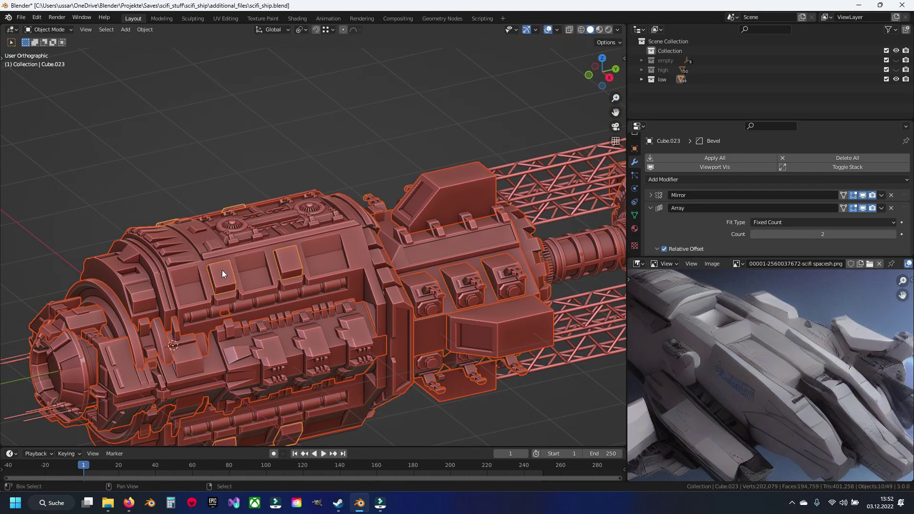
key(g)
click(406, 390)
scroll(down, 3)
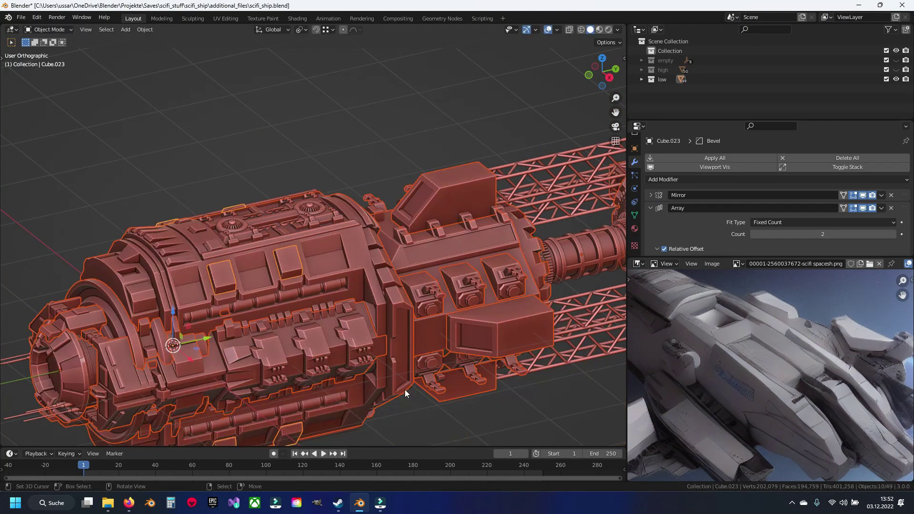
drag(405, 389, 622, 286)
drag(478, 253, 417, 295)
click(417, 298)
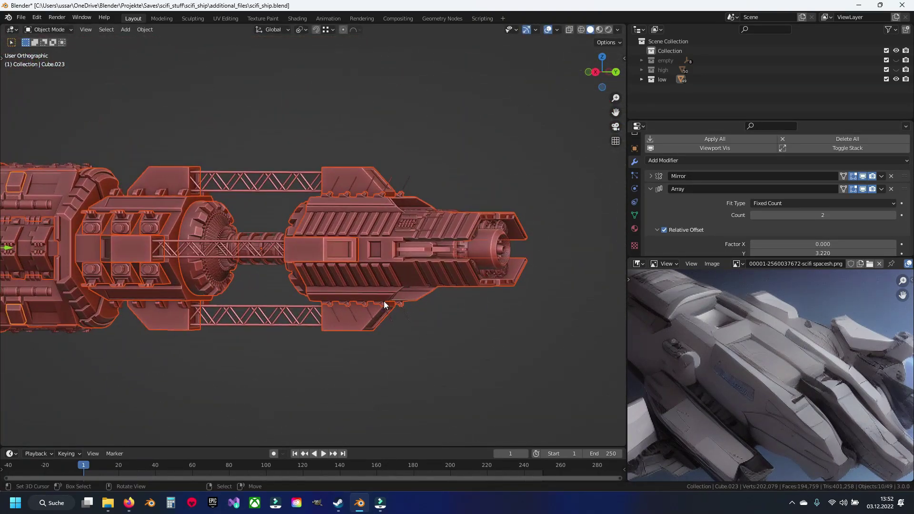
key(g)
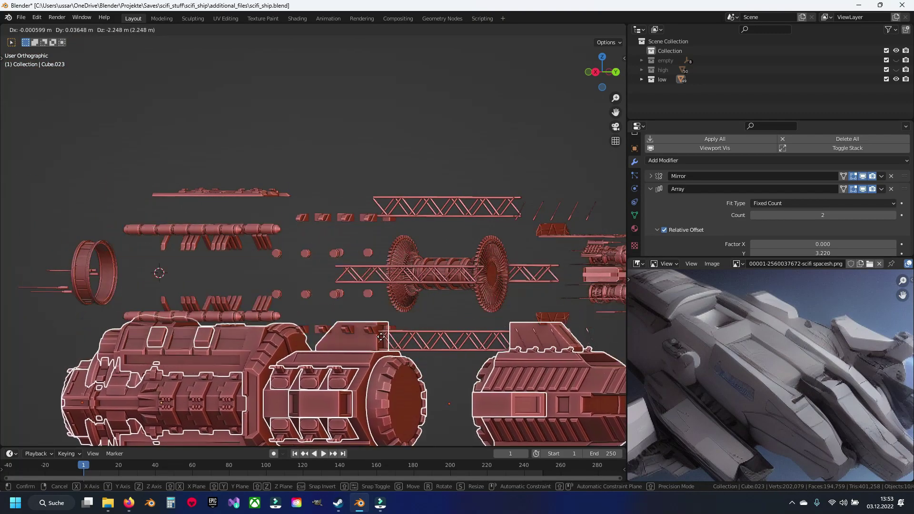
right_click(384, 354)
In wireframe view, box-deselect the rear section parts, then return to solid shading.
drag(384, 354, 348, 305)
scroll(up, 3)
scroll(up, 3)
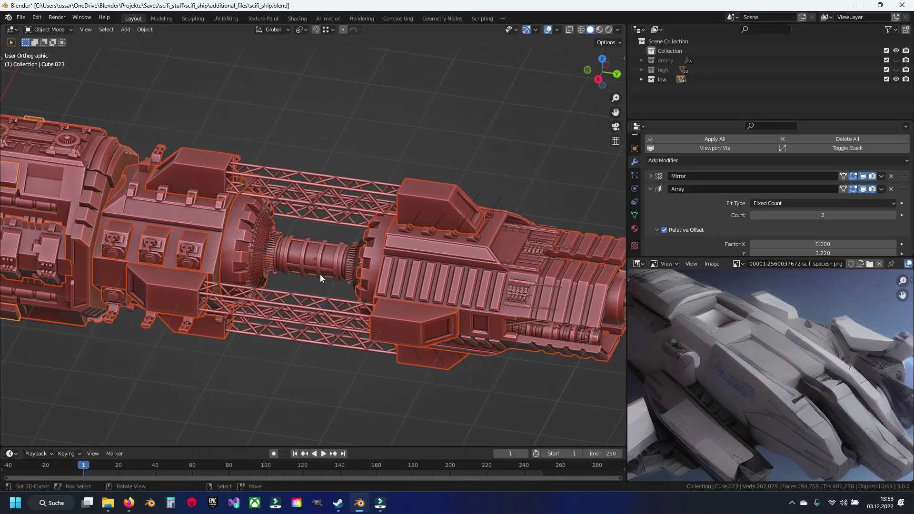
scroll(up, 3)
drag(218, 245, 234, 247)
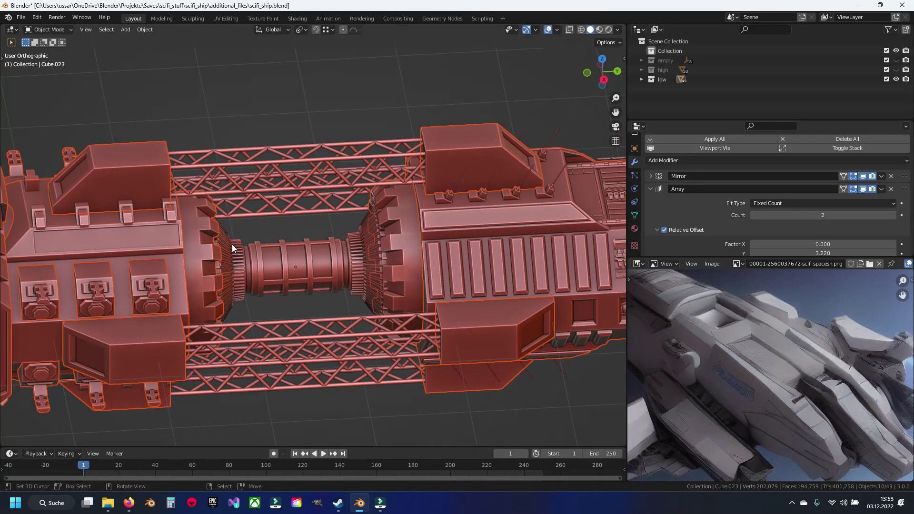
key(shift+z)
scroll(down, 3)
key(b)
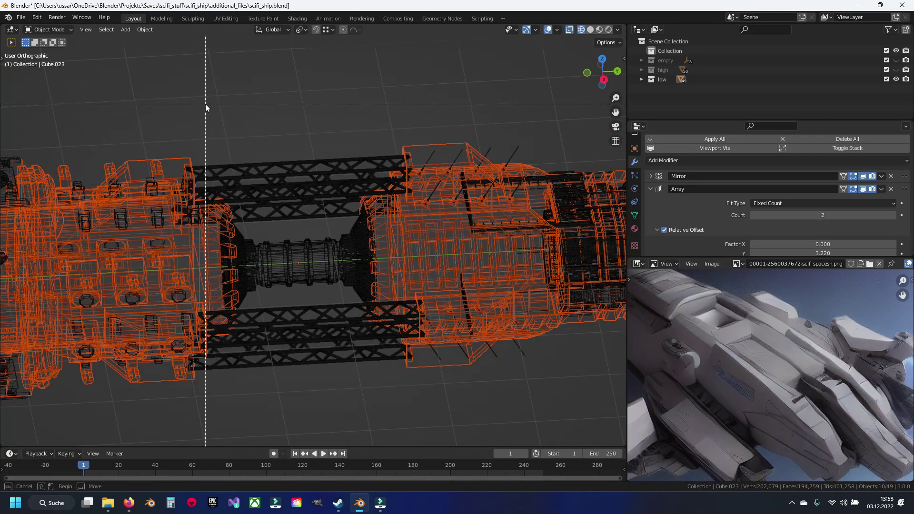
drag(220, 105, 580, 389)
drag(580, 386, 580, 387)
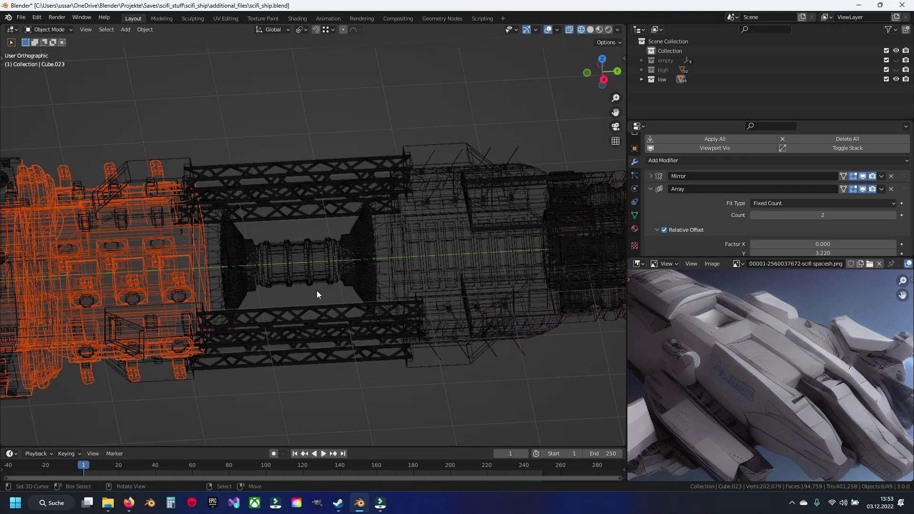
key(shift+z)
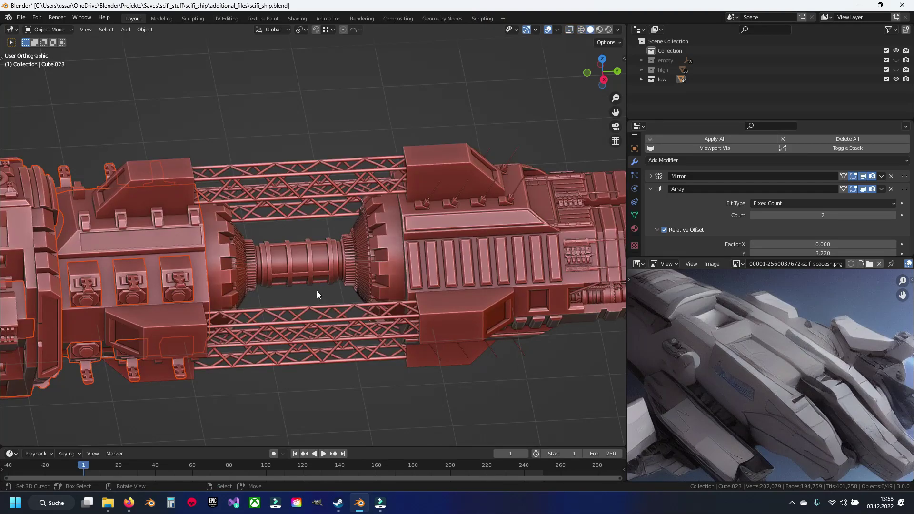
Test-move the remaining selection, cancel, and add Cylinder.029 to it.
scroll(down, 3)
drag(81, 262, 225, 261)
key(g)
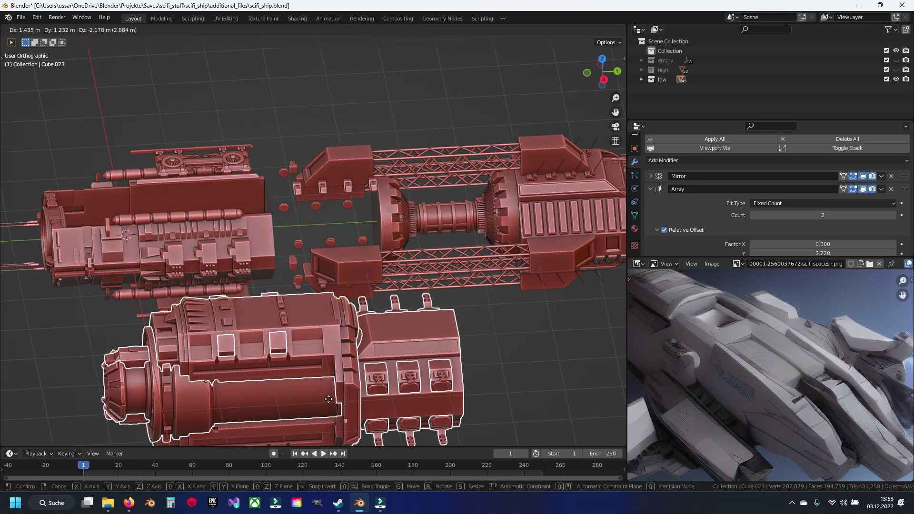
key(Escape)
scroll(up, 3)
drag(176, 284, 135, 267)
click(132, 266)
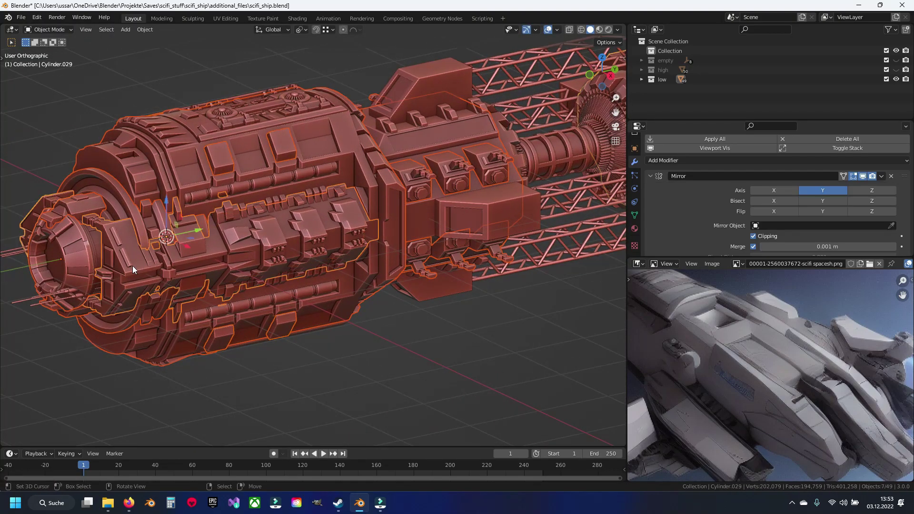
scroll(down, 3)
drag(238, 280, 346, 258)
Separate the right hull section's geometry into its own object with P > Selection.
key(Tab)
key(shift+z)
scroll(up, 3)
key(alt+a)
drag(333, 127, 608, 343)
key(p)
click(470, 270)
key(Tab)
key(shift+z)
Deselect the right hull section and keep Cylinder.029 as the active object.
key(shift+z)
drag(344, 193, 361, 144)
drag(311, 87, 495, 278)
key(shift+z)
drag(235, 262, 448, 244)
scroll(up, 3)
click(510, 220)
key(ctrl+z)
drag(509, 219, 318, 266)
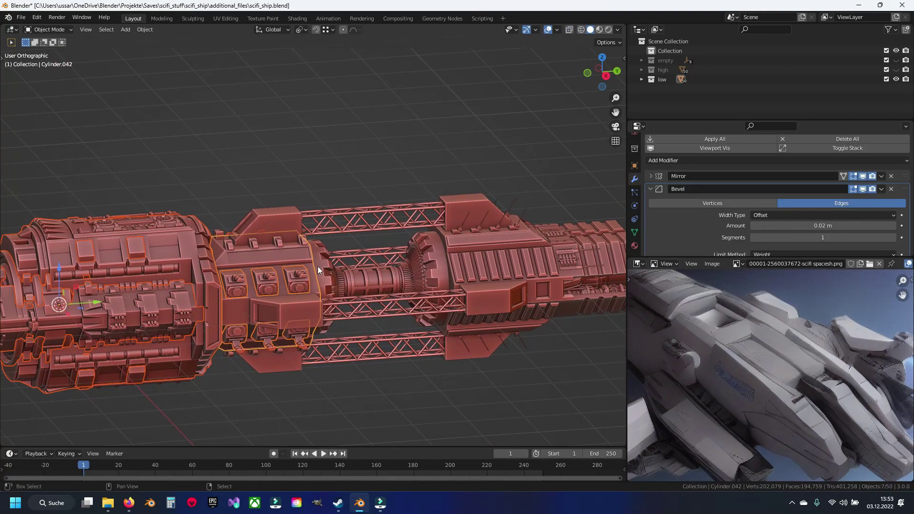
Select ring Cylinder.034 and the truss beside it, then save the file.
click(322, 262)
drag(322, 273, 343, 239)
key(Tab)
key(Tab)
drag(235, 267, 275, 276)
scroll(up, 3)
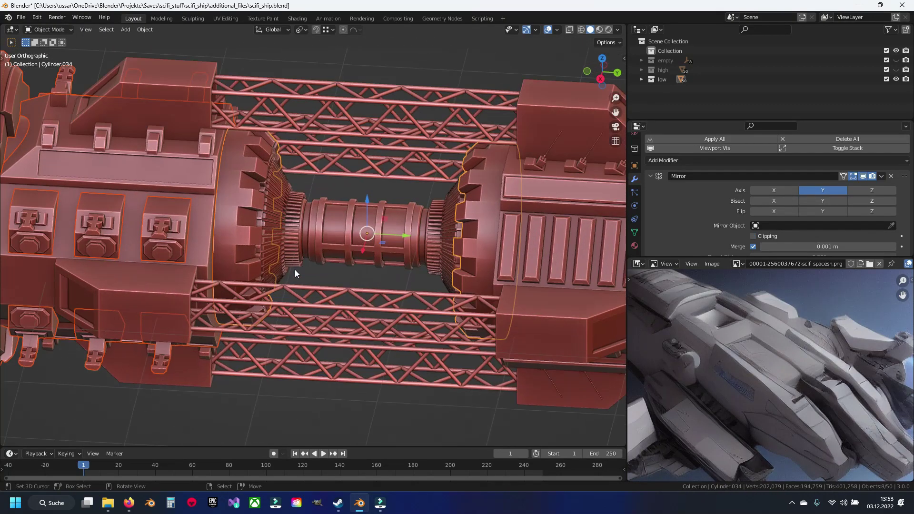
scroll(up, 3)
click(285, 237)
key(ctrl+s)
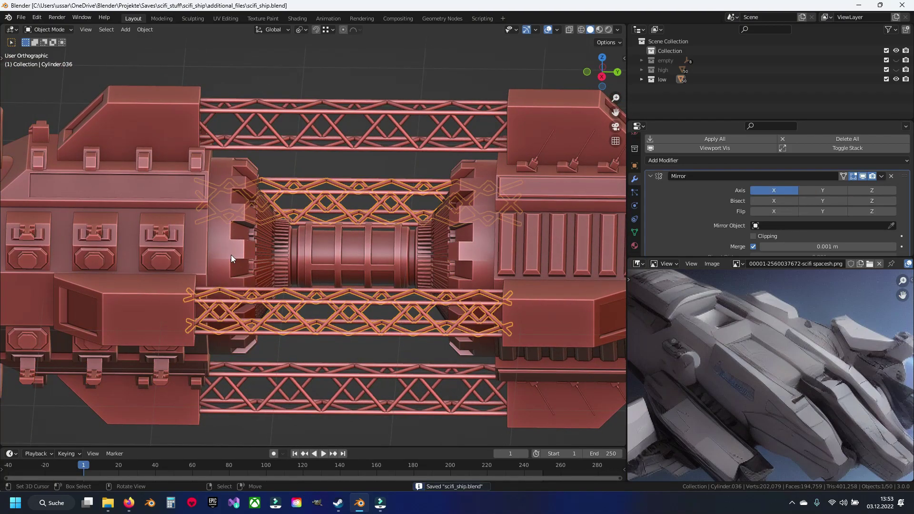
Apply the Mirror modifier on ring Cylinder.034.
click(231, 255)
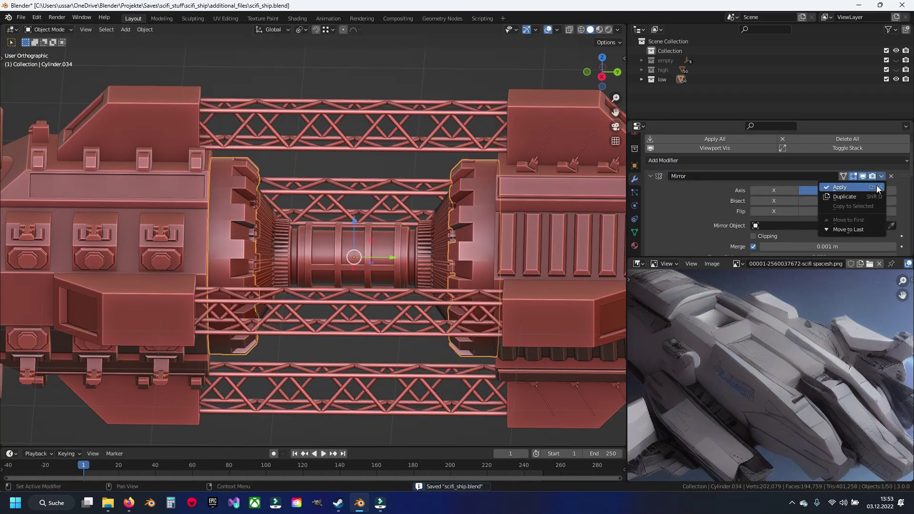
click(878, 189)
scroll(down, 3)
scroll(down, 3)
drag(386, 219, 384, 208)
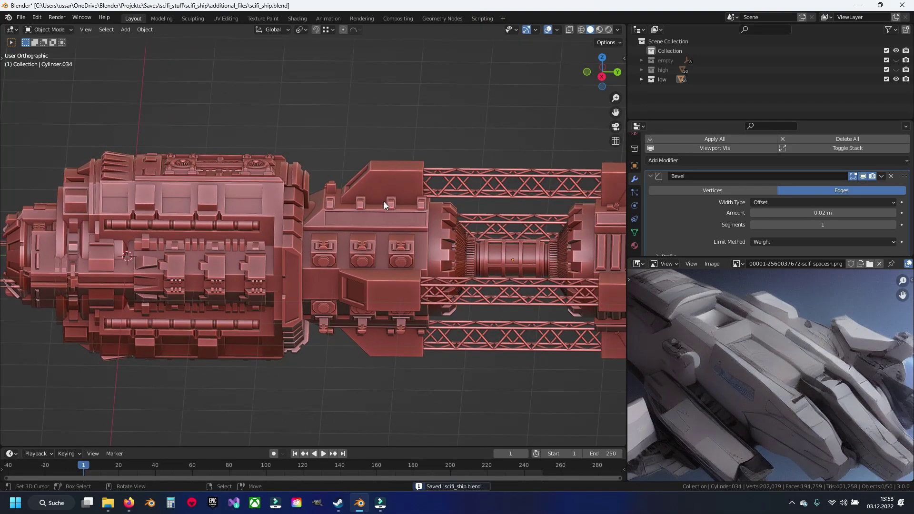
Separate the right ring into its own object using P > Selection.
key(Tab)
key(KP_Decimal)
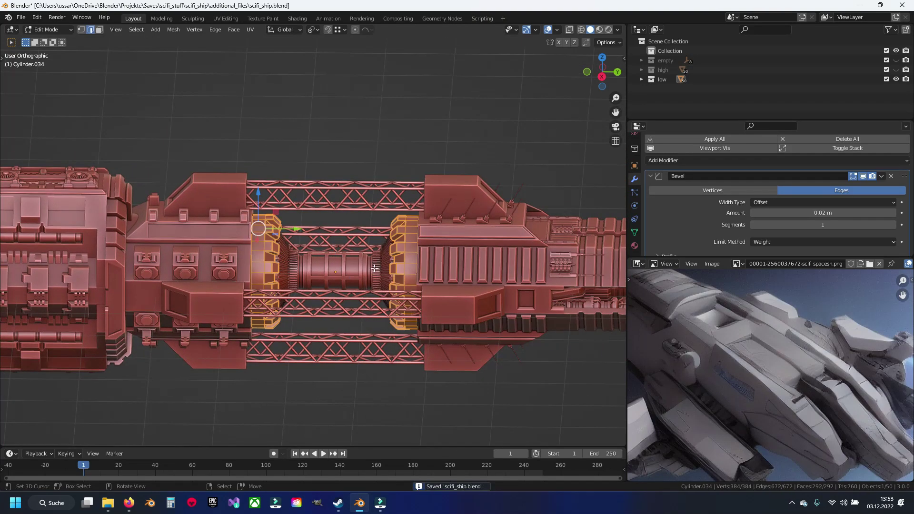
key(alt+z)
key(alt+a)
key(l)
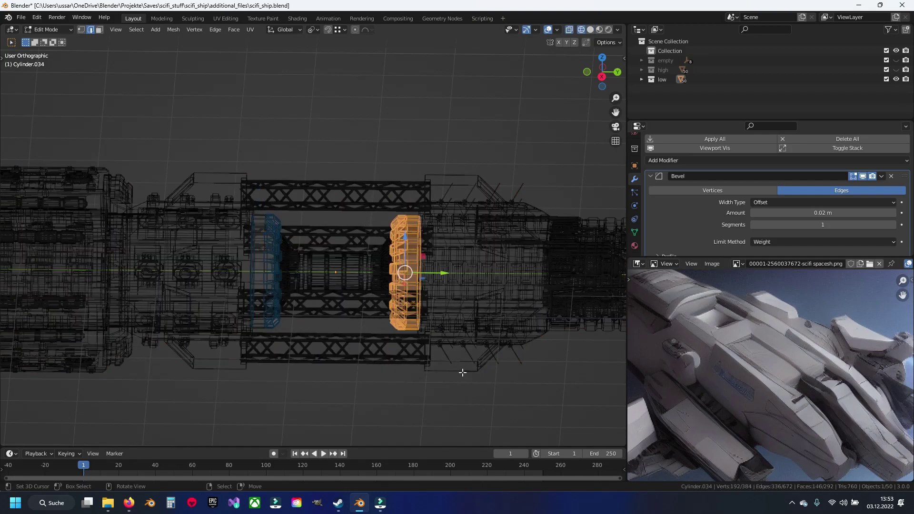
key(p)
click(462, 372)
key(alt+z)
key(Tab)
Select the front hull objects, Cube.018, the left end piece and the box part.
scroll(up, 3)
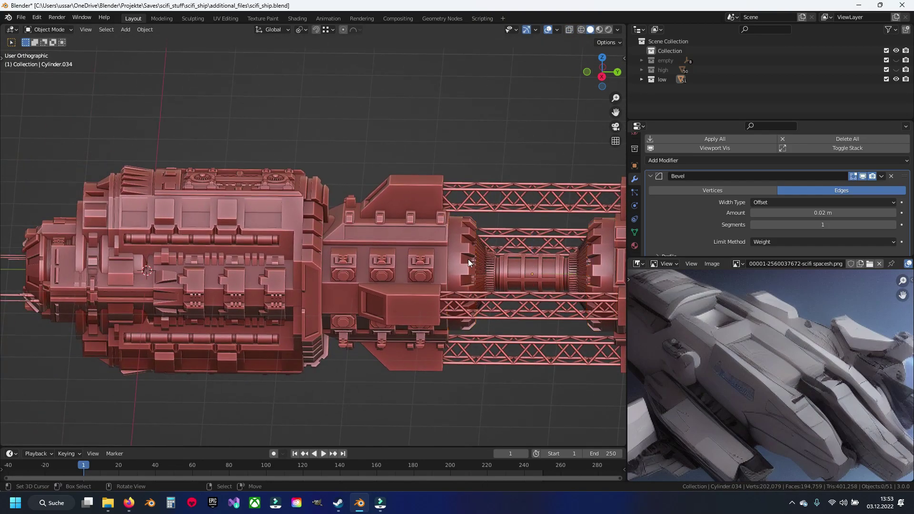
click(428, 204)
click(418, 235)
click(279, 218)
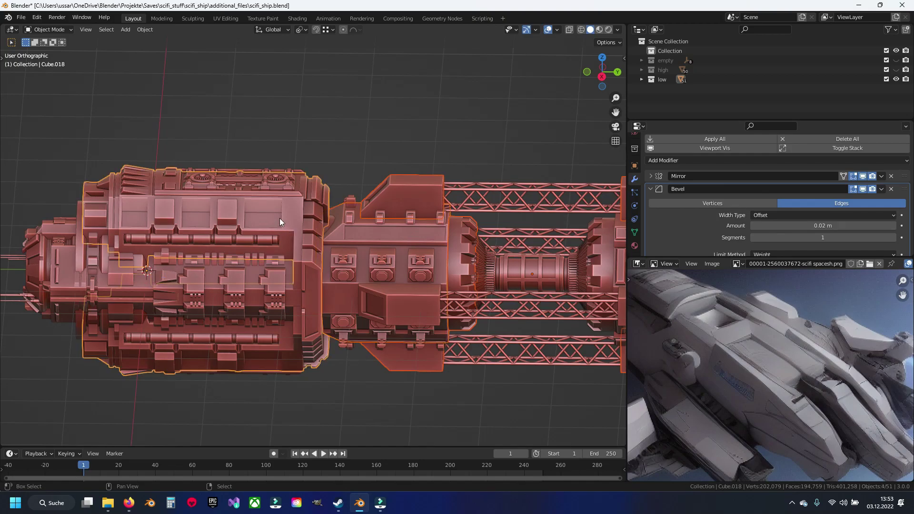
click(53, 229)
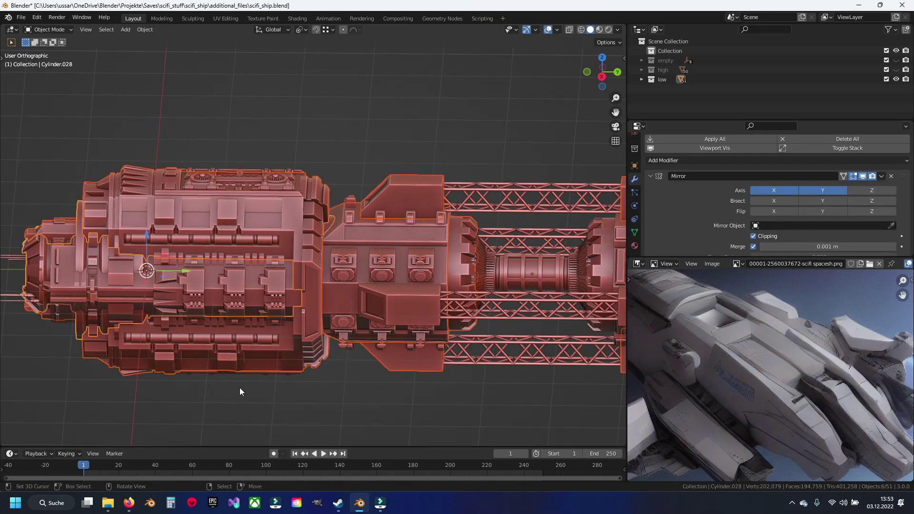
key(ctrl+z)
key(ctrl+z)
key(ctrl+shift+z)
key(ctrl+shift+z)
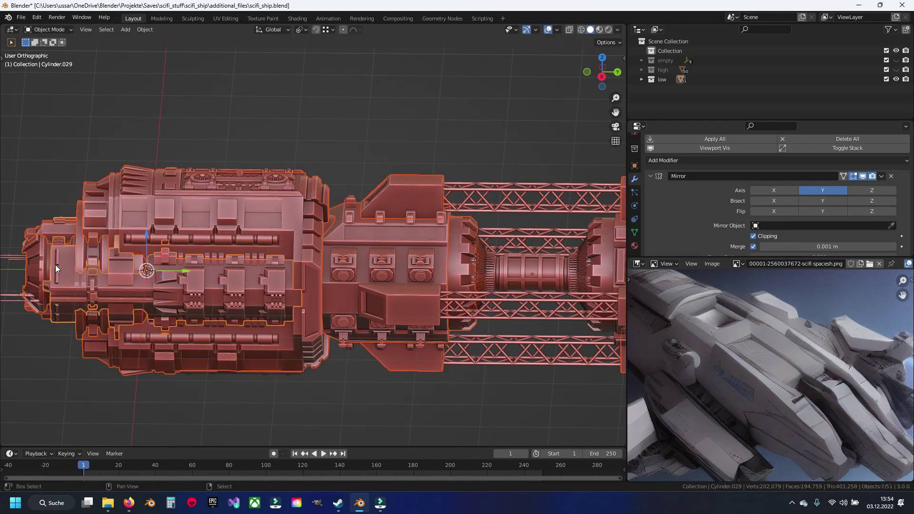
key(ctrl+z)
key(ctrl+z)
key(ctrl+shift+z)
key(ctrl+shift+z)
click(403, 289)
key(ctrl+z)
key(ctrl+shift+z)
Test-move the selected hull parts and cancel to return them in place.
drag(255, 292, 242, 272)
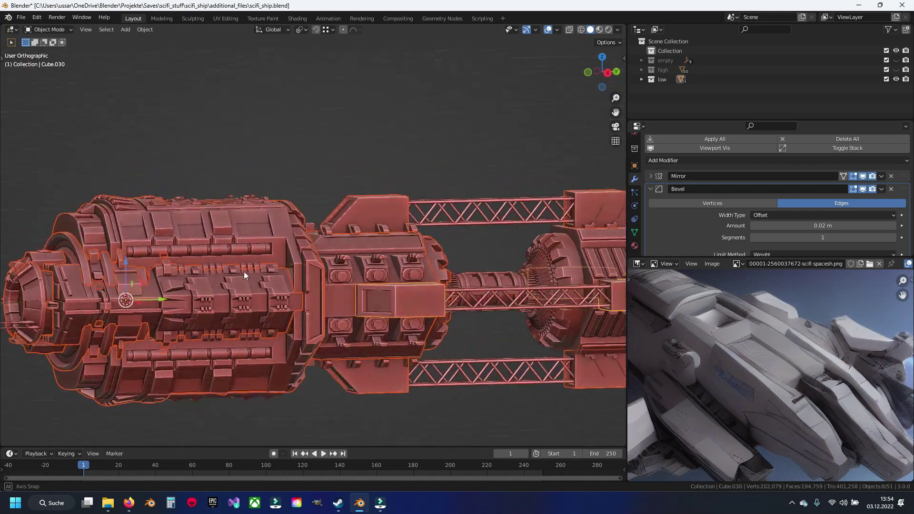
key(g)
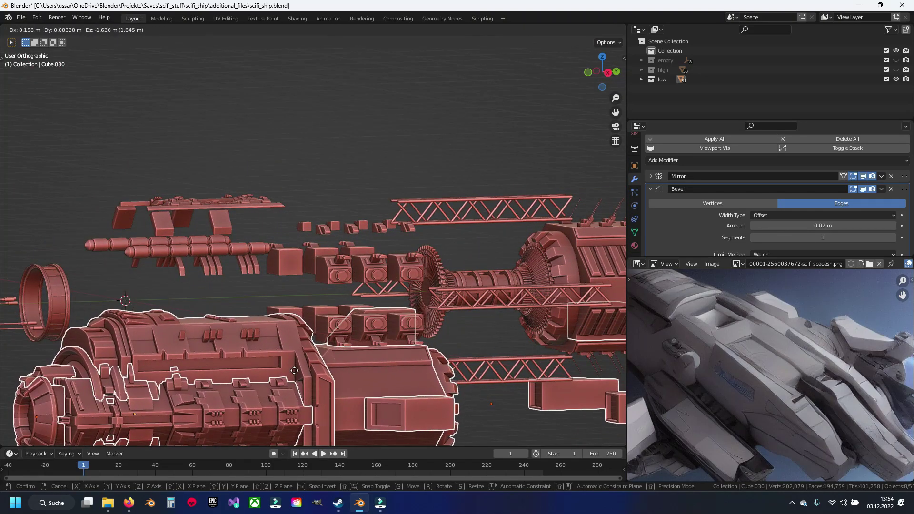
right_click(293, 373)
drag(293, 372, 333, 315)
drag(441, 273, 412, 279)
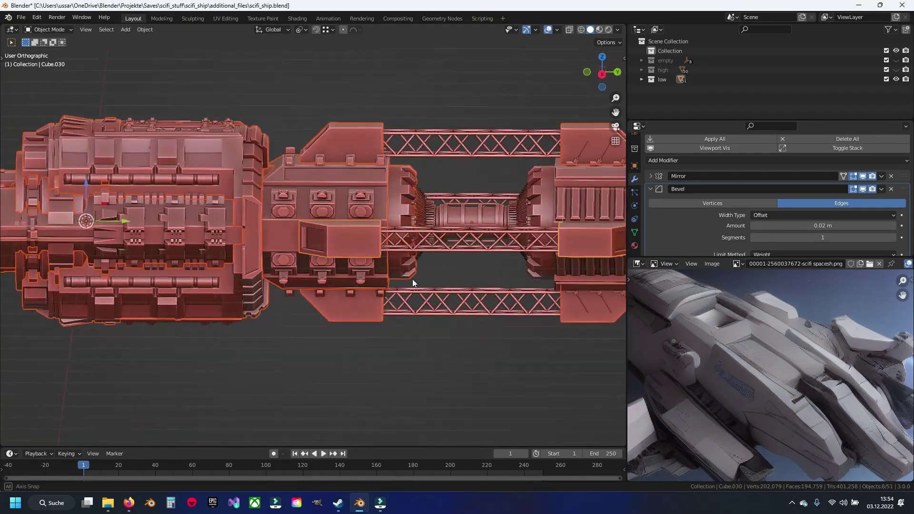
drag(294, 195, 302, 186)
Test-move section Cube.034, inspect it from other angles, then cancel.
click(283, 179)
key(g)
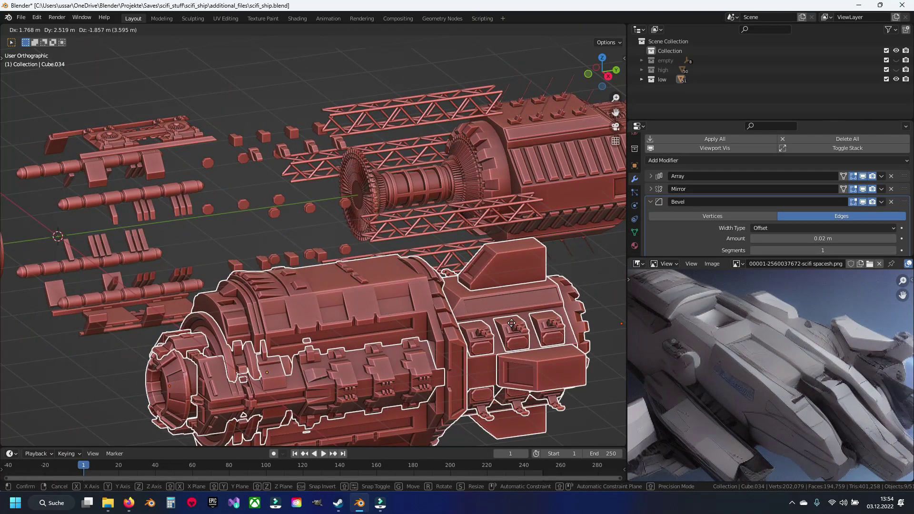
drag(511, 323, 386, 316)
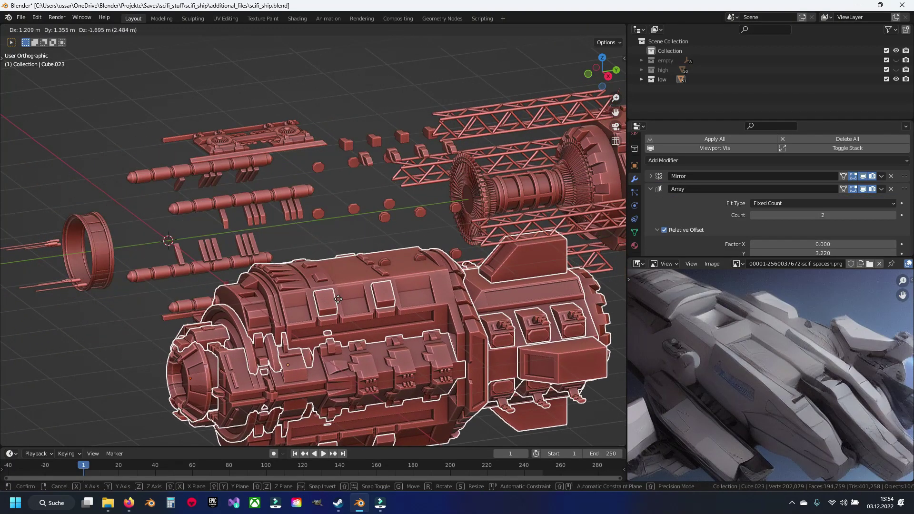
right_click(338, 299)
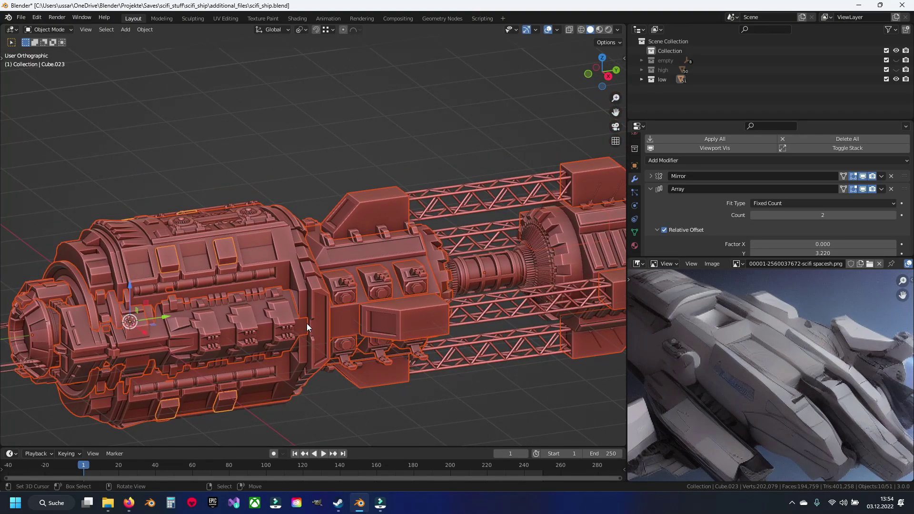
Create a new material named Main_body_front on the active body part.
click(635, 245)
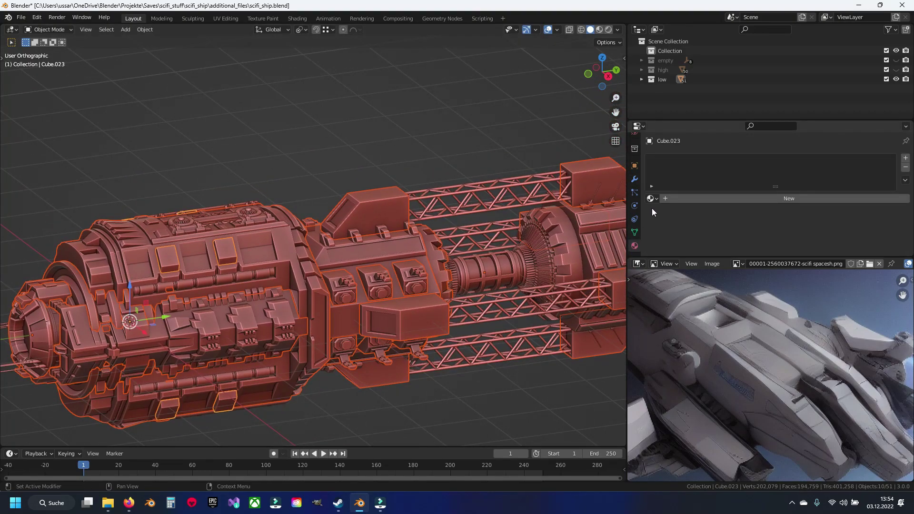
click(695, 196)
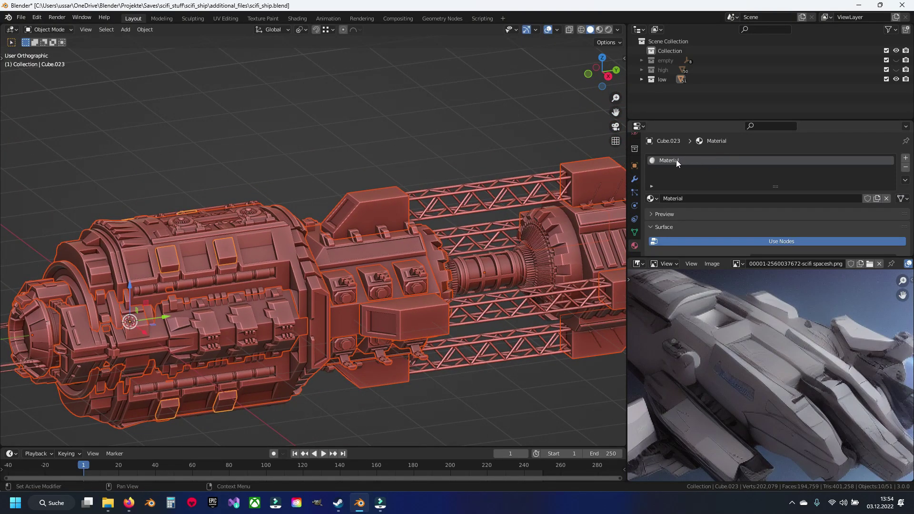
text(Main)
text(_body)
text(_front)
key(Return)
Copy the Main_body_front material to all ten selected hull parts.
drag(429, 282, 419, 228)
right_click(906, 180)
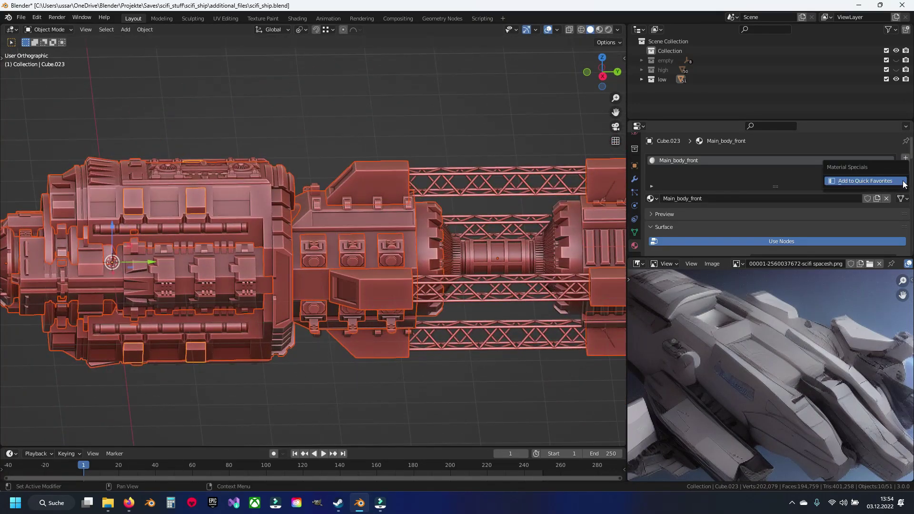
click(905, 180)
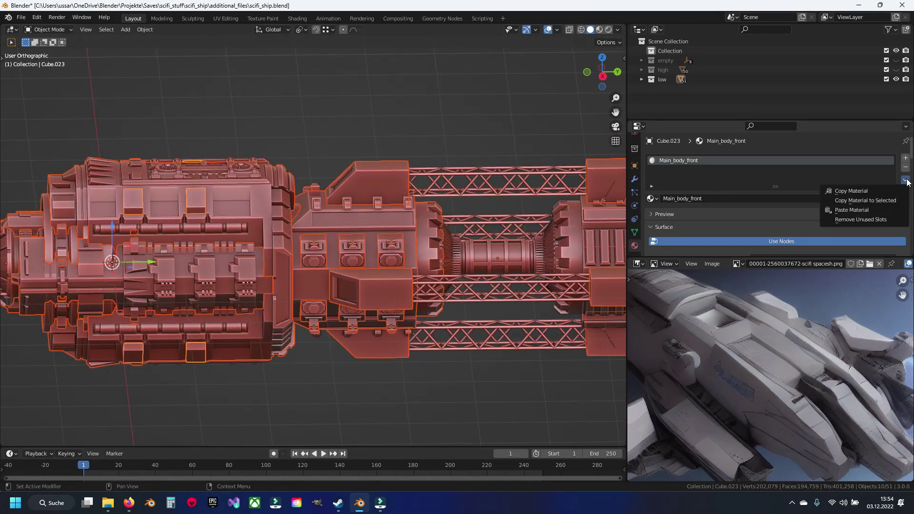
click(884, 200)
Select only the large front body and save scifi_ship.blend.
click(370, 277)
click(267, 245)
key(ctrl+s)
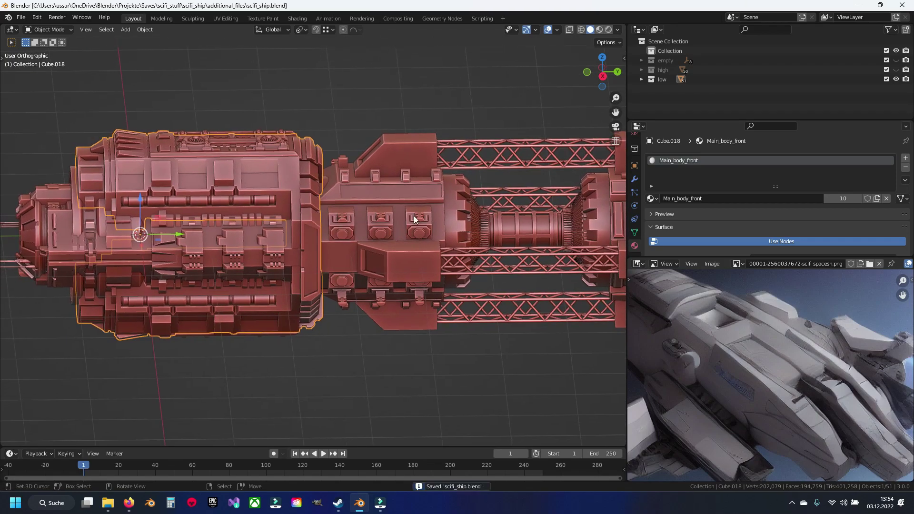